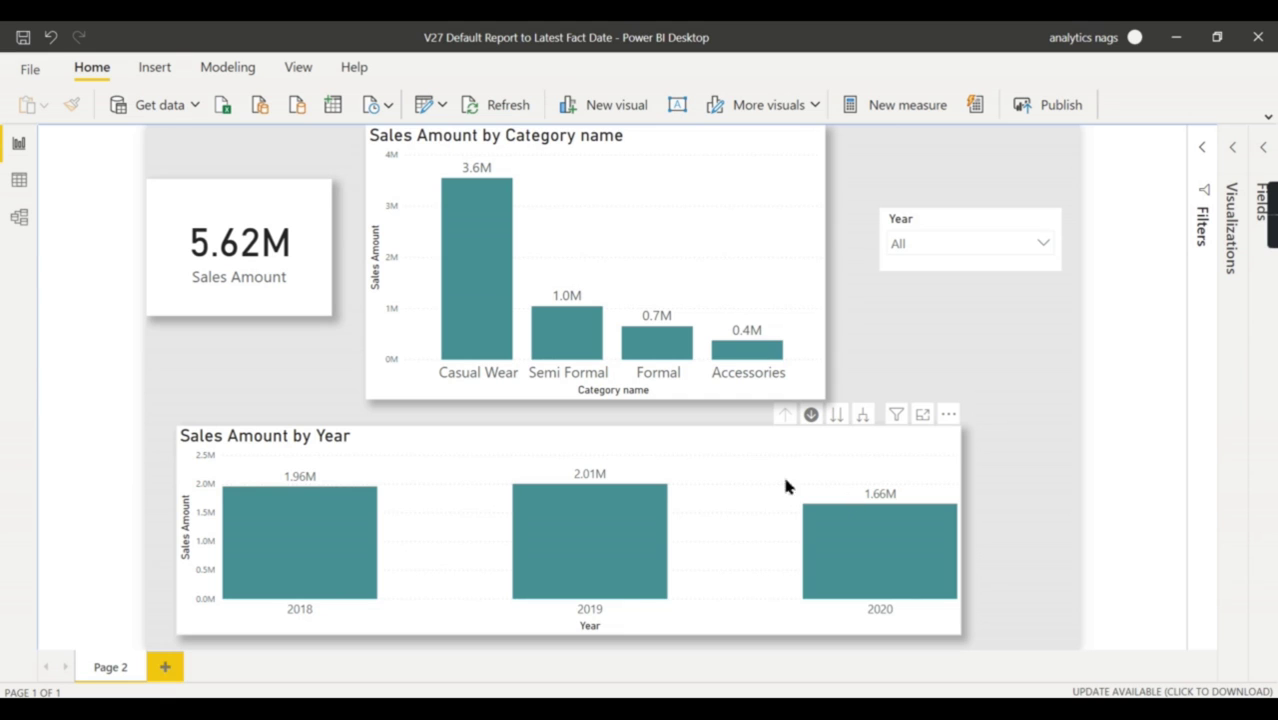
Add a blank report page and return to Page 2
left_click(165, 666)
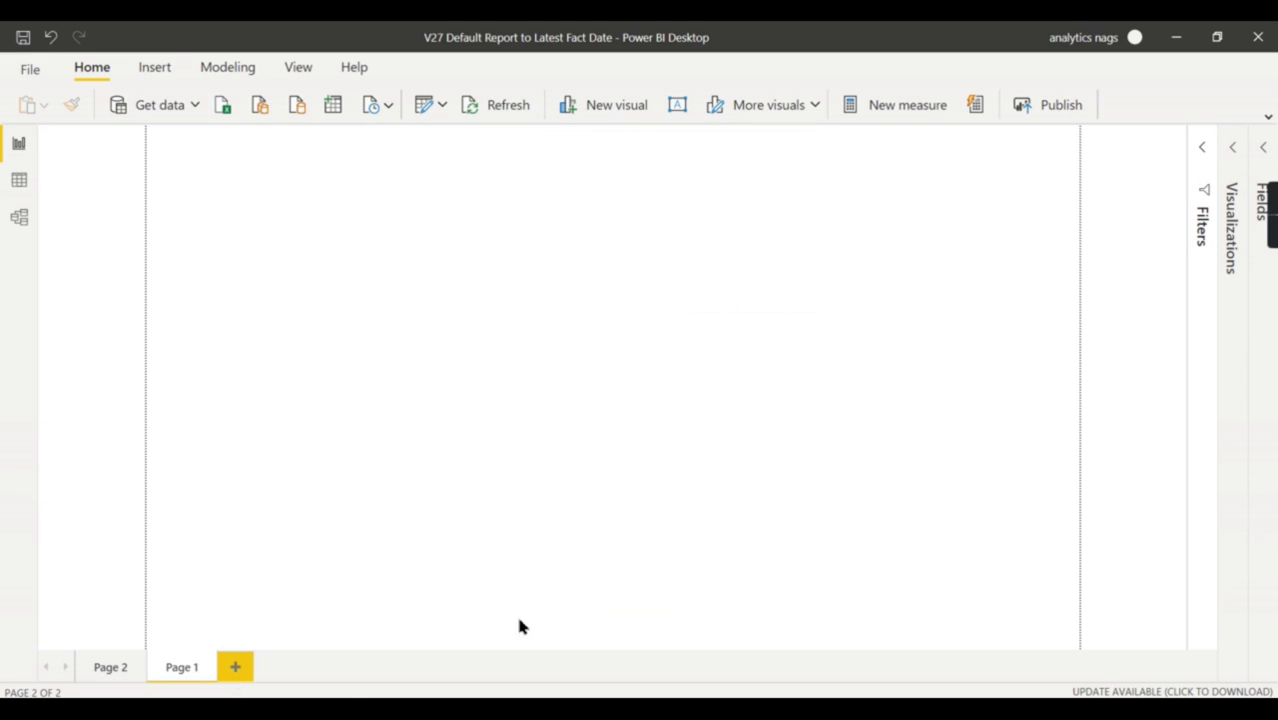
left_click(110, 667)
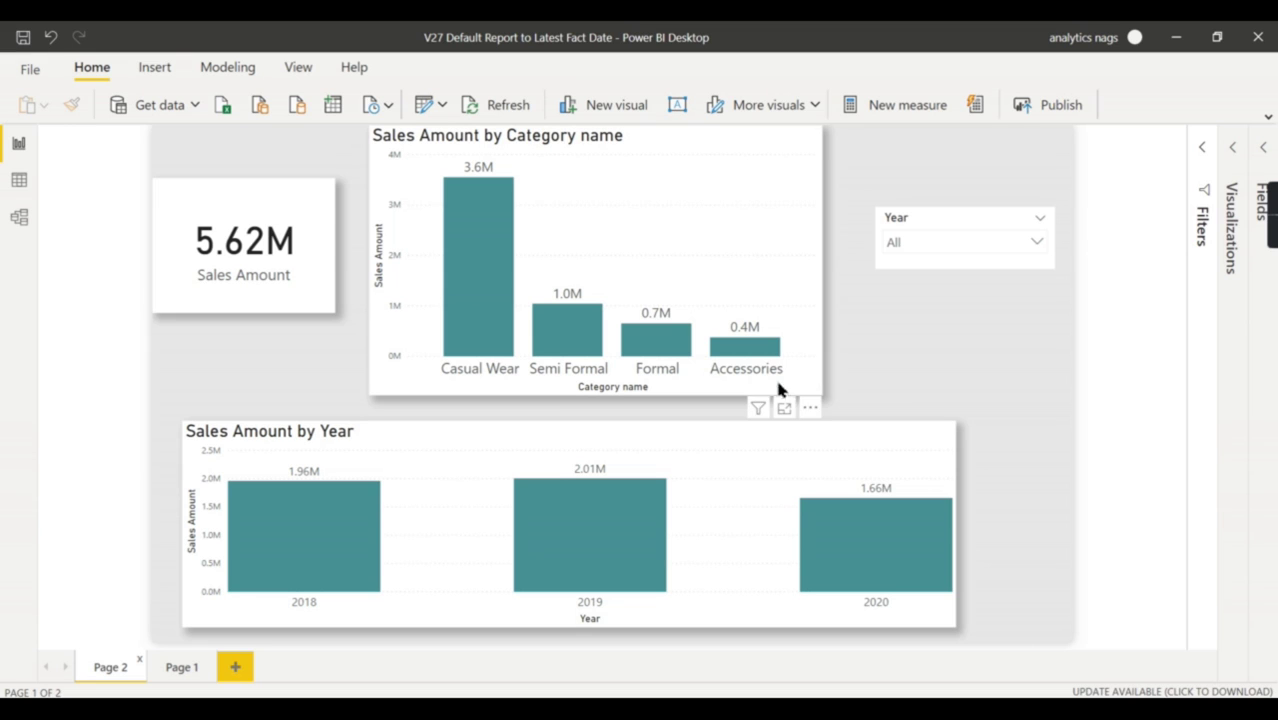
Drill the Sales Amount by Year chart down through 2020, Qtr 4 and December, and inspect the bar for day 9
left_click(740, 455)
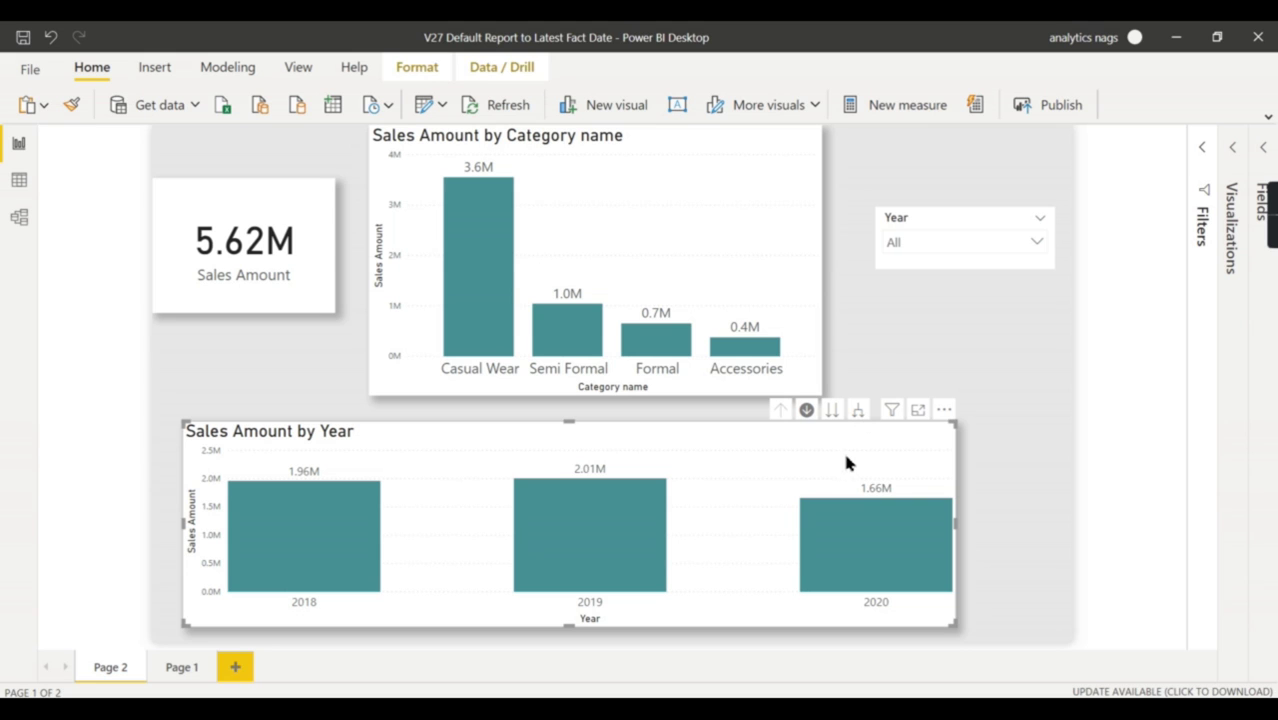
left_click(866, 524)
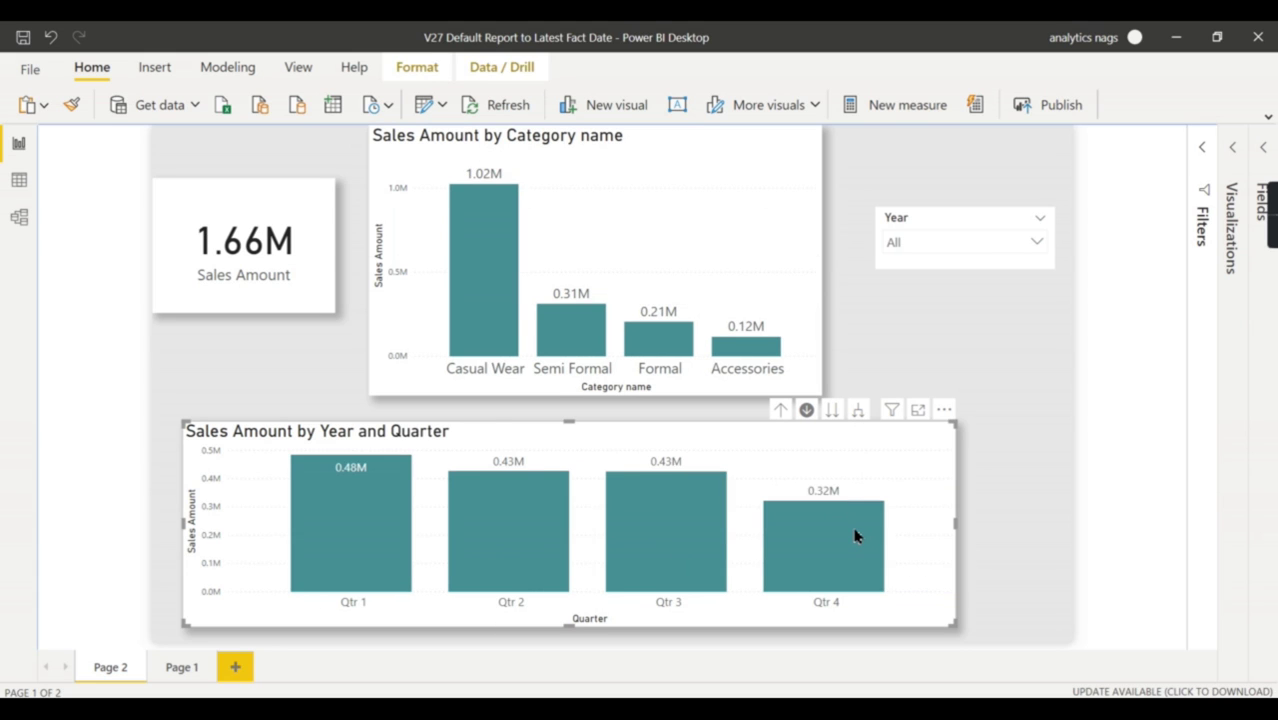
left_click(855, 535)
left_click(838, 573)
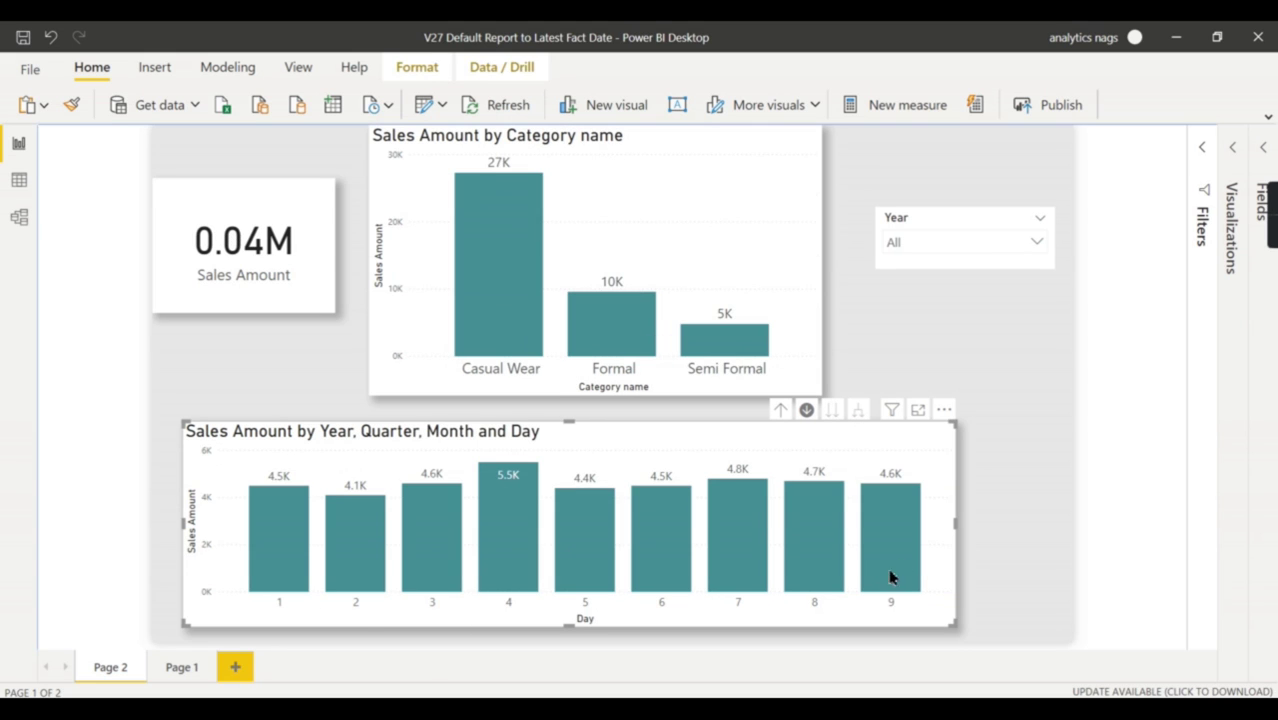
mouse_move(895, 522)
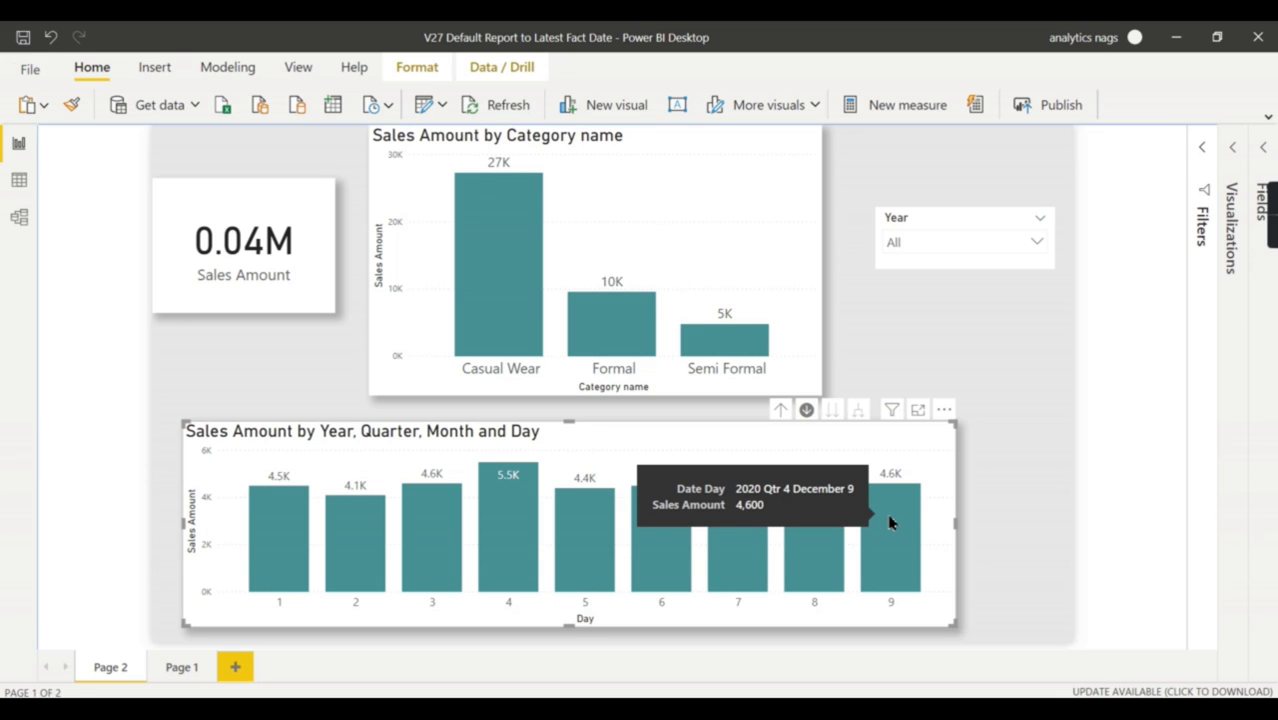
left_click(252, 243)
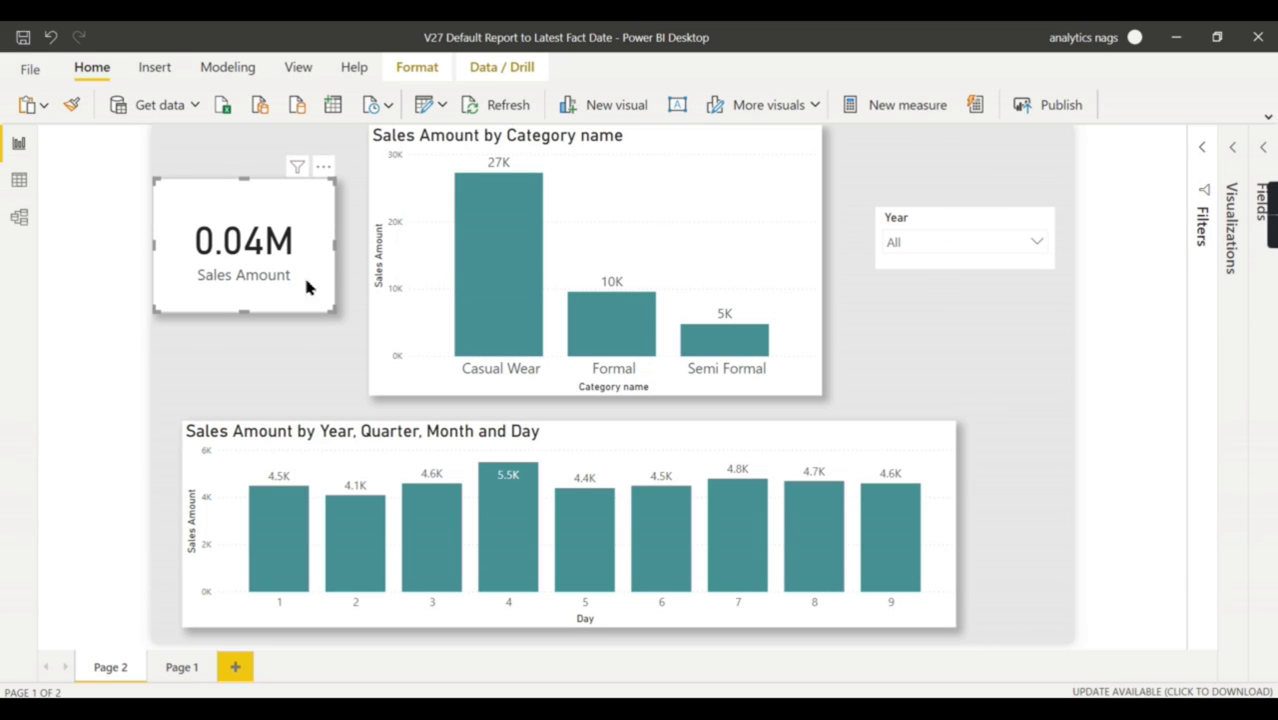
mouse_move(888, 550)
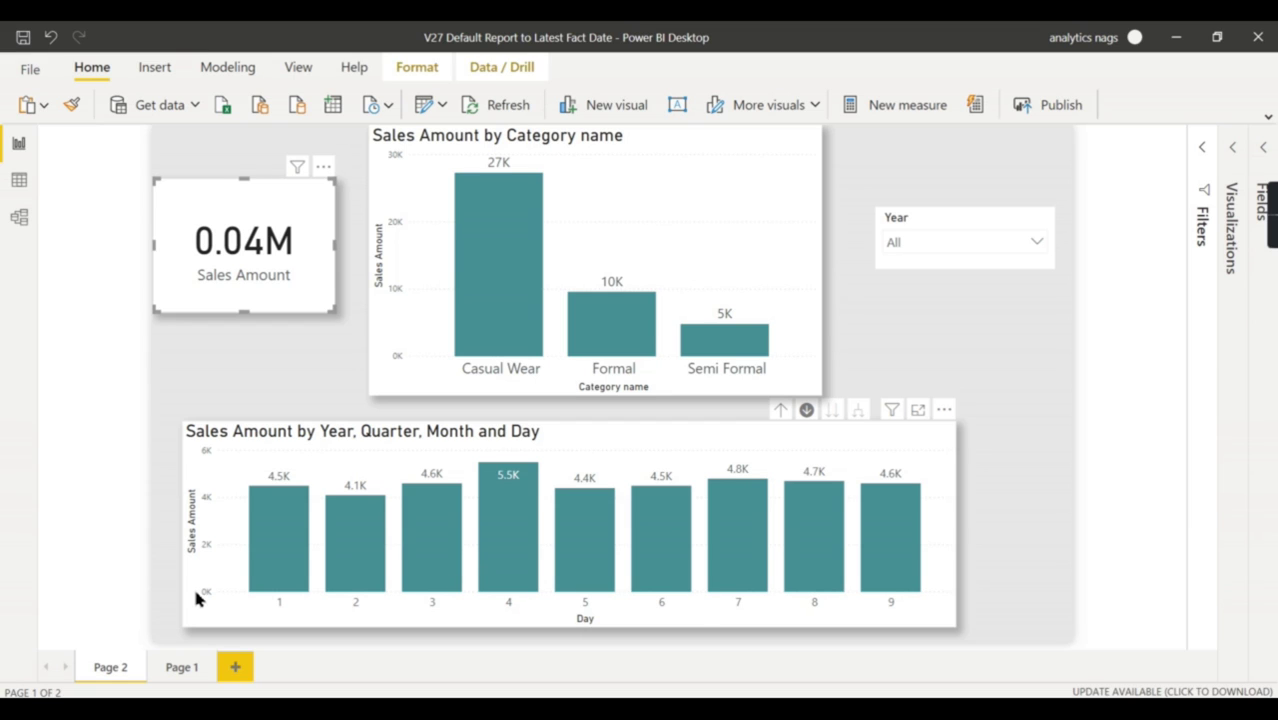
left_click(1021, 514)
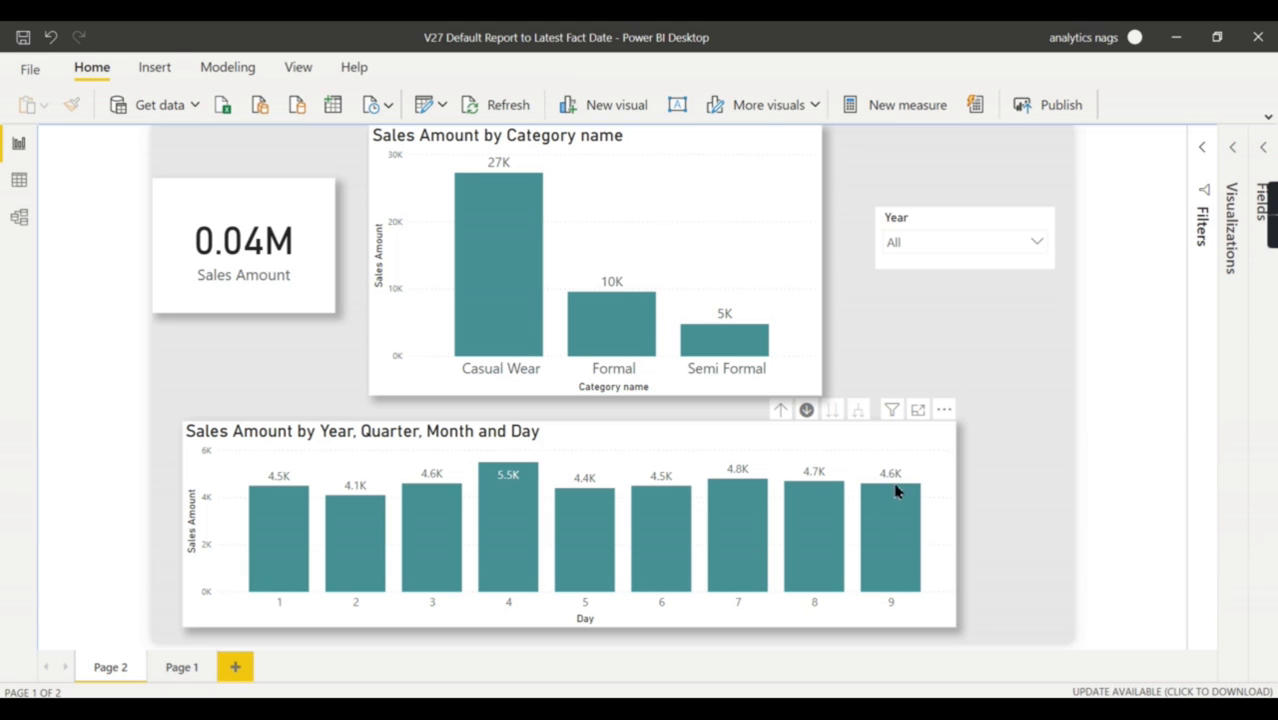
Show the model's field list and expand the Sales table's fields
left_click(1265, 148)
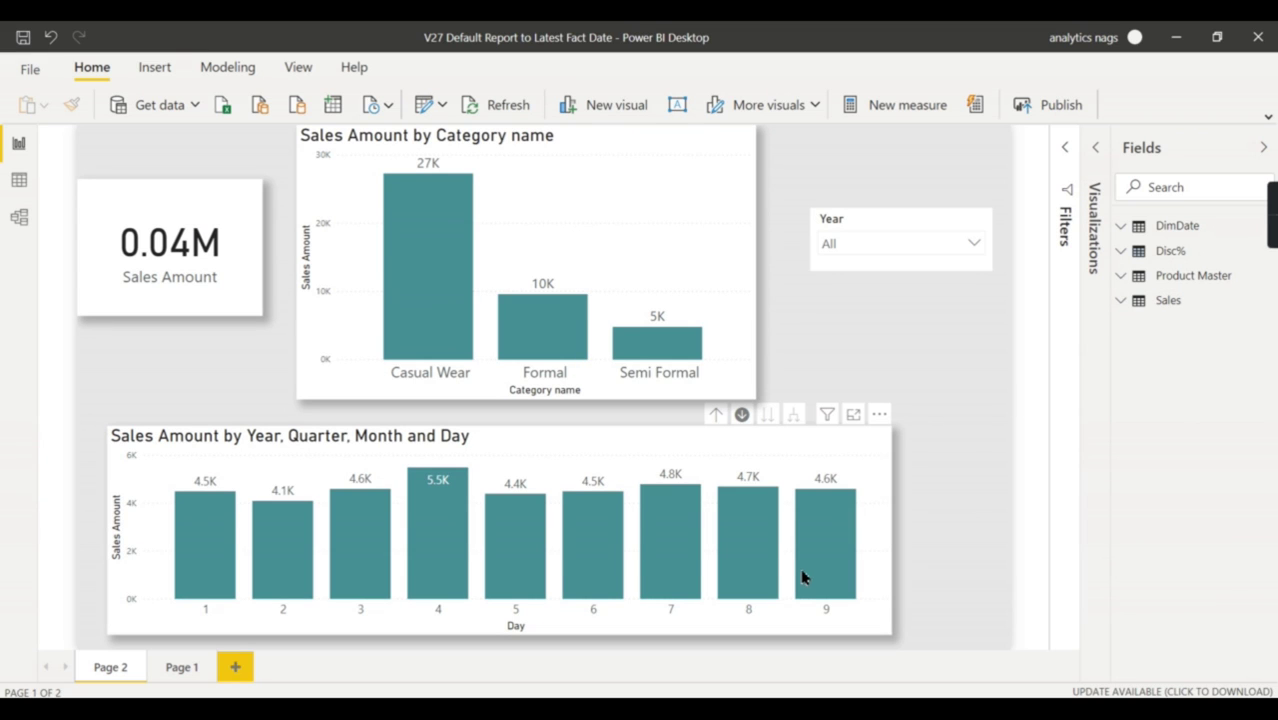
mouse_move(819, 557)
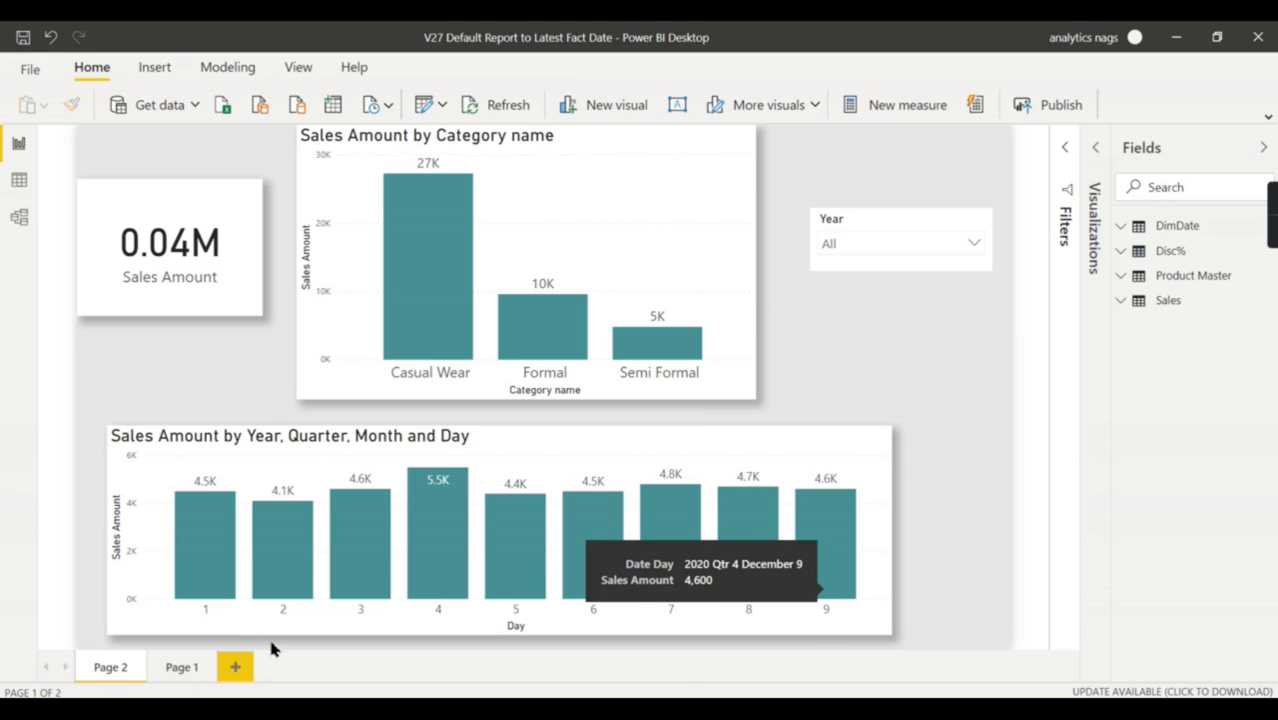
left_click(1129, 306)
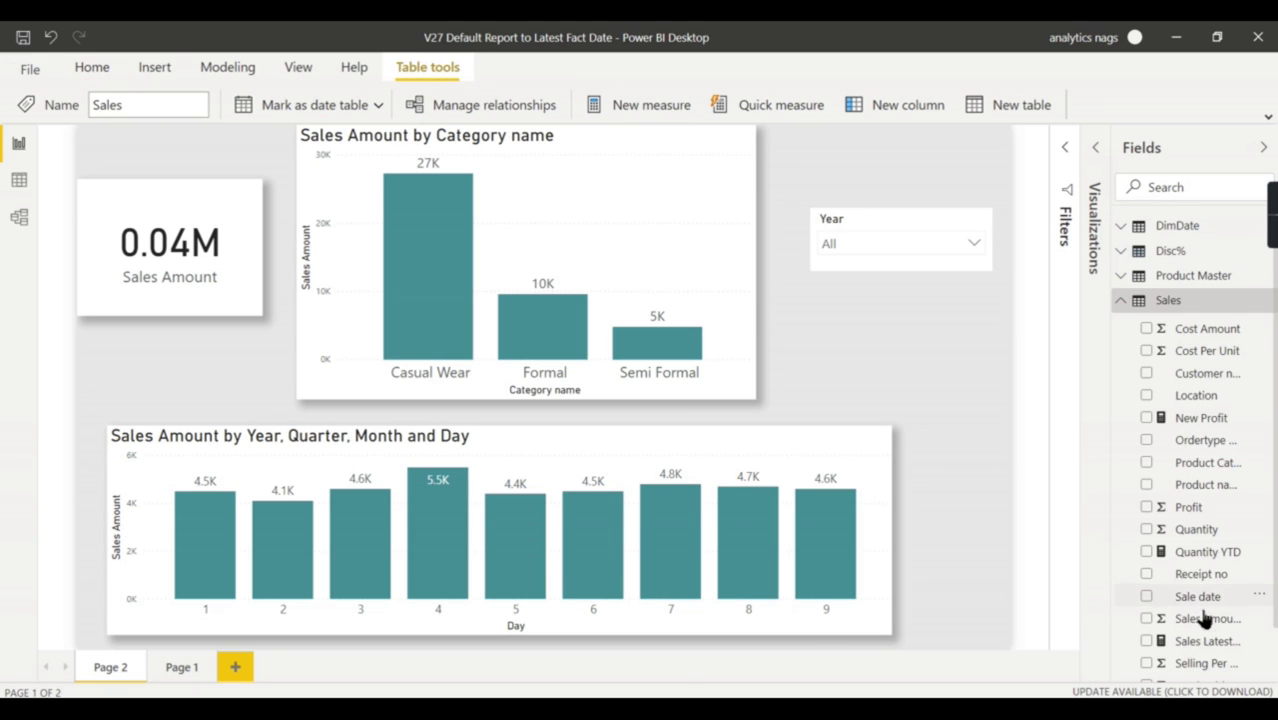
scroll(1220, 610, "down", 1)
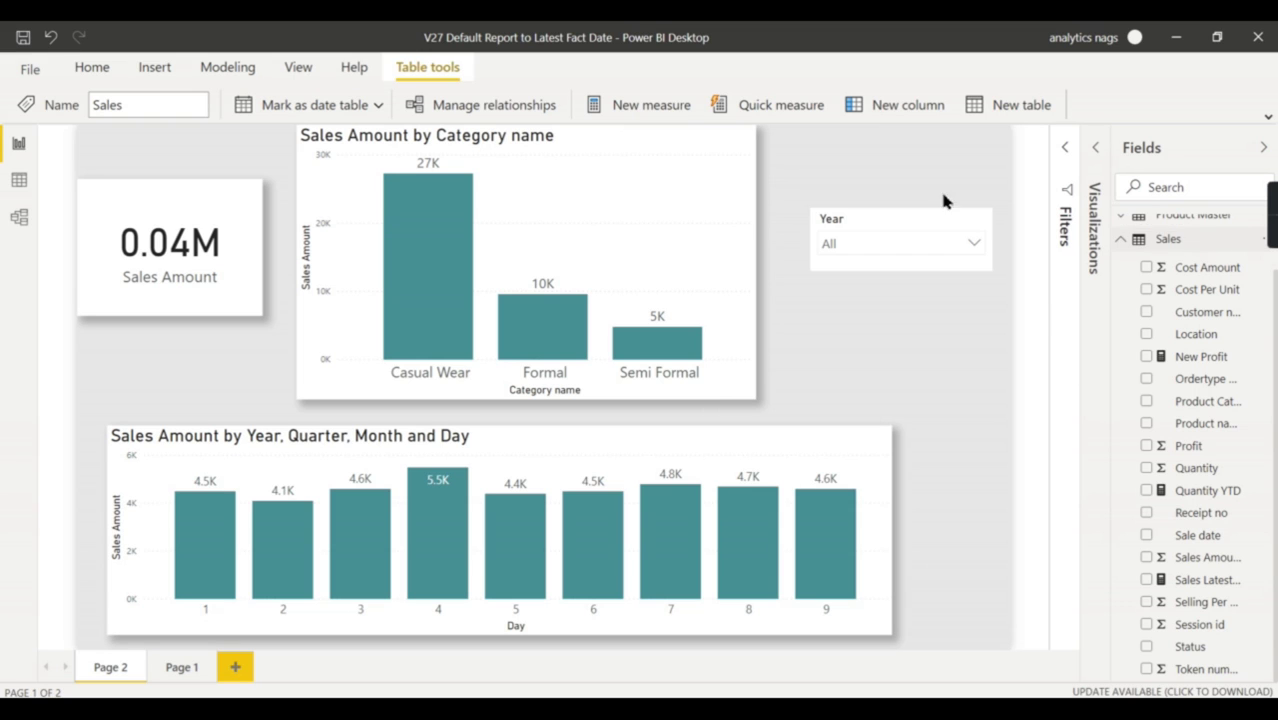
Create a new measure in the Sales table and name it Latest sales Amt
left_click(624, 113)
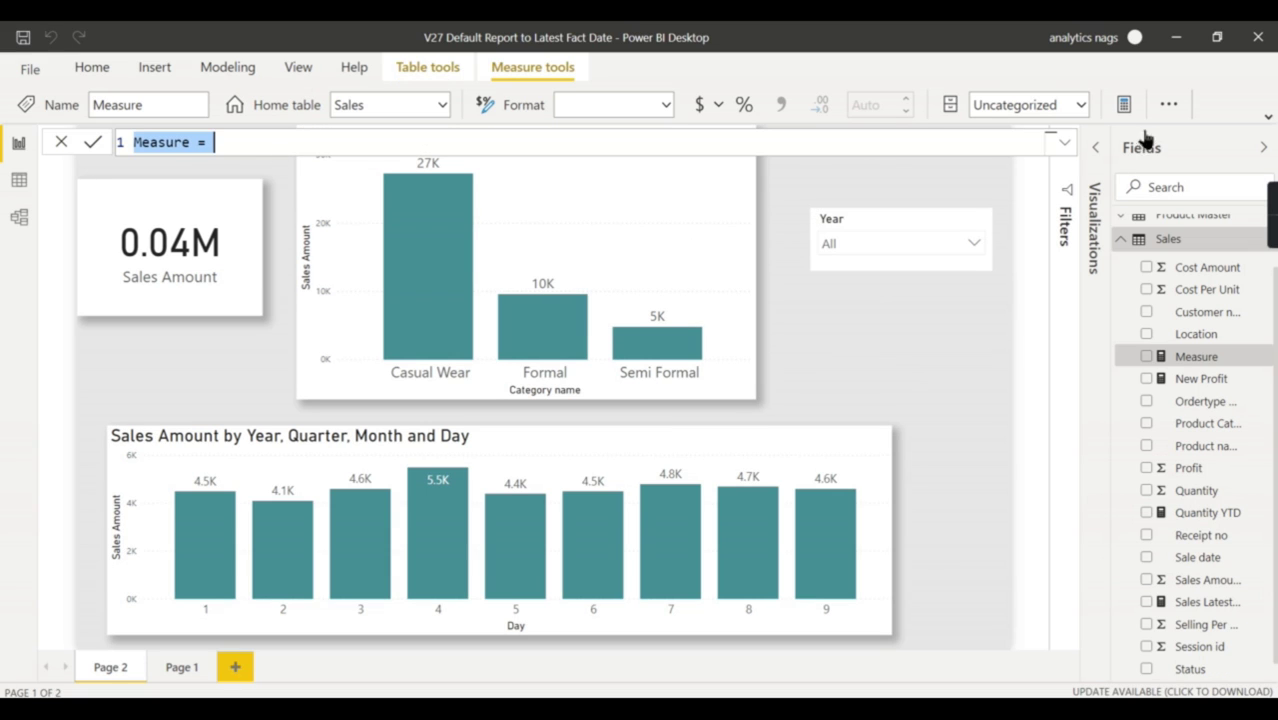
left_click(1065, 143)
double_click(163, 146)
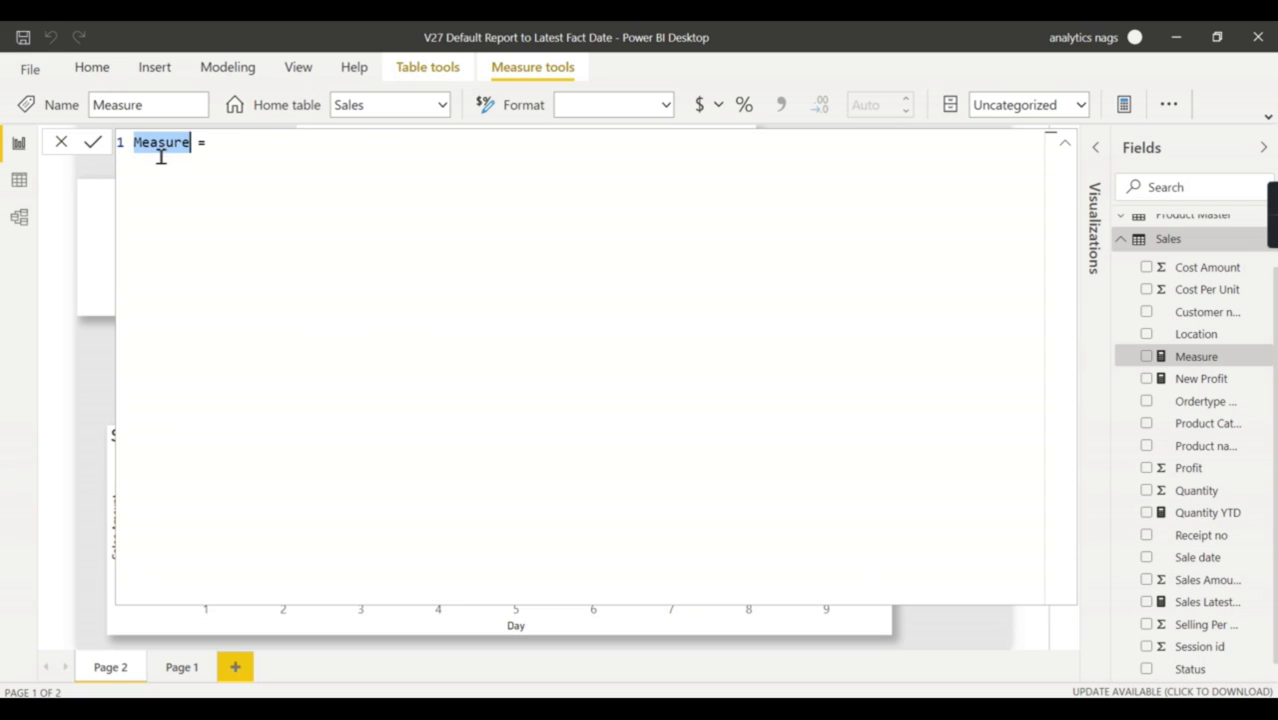
type("Me")
type("asu")
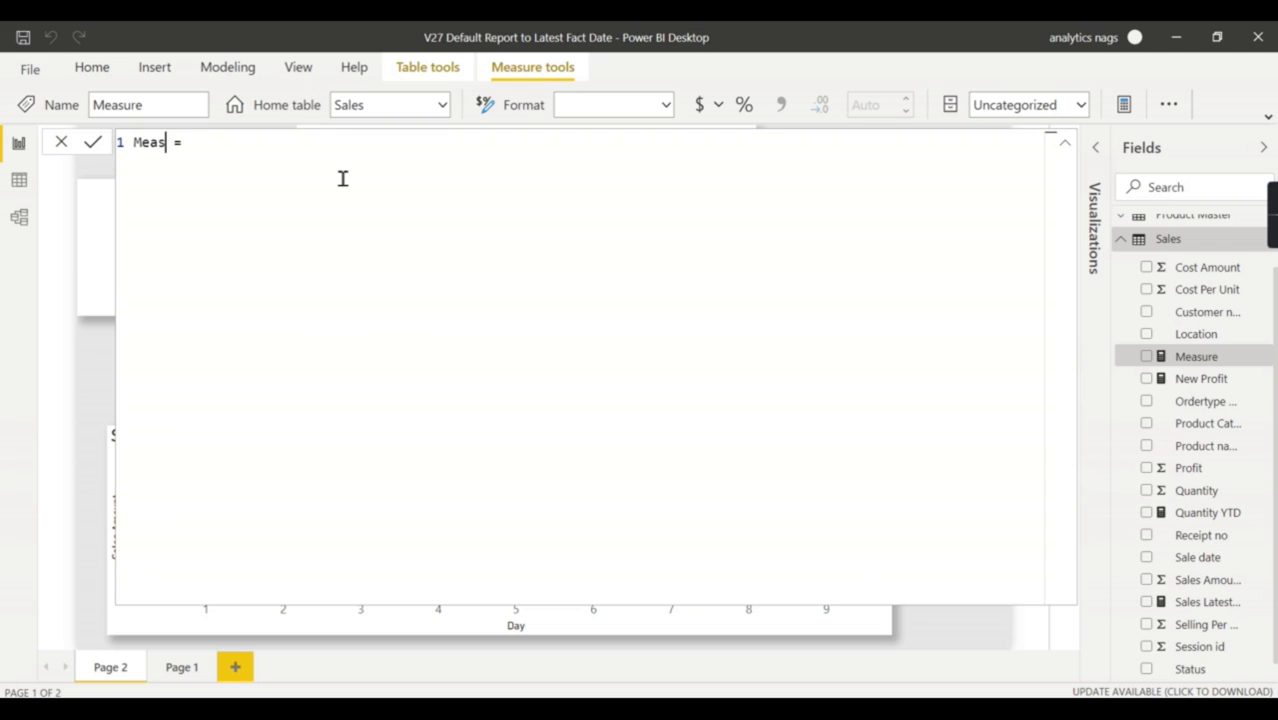
key("BackSpace")
key("BackSpace")
key("BackSpace")
key("BackSpace")
key("BackSpace")
type("Latest")
type(" sales ")
type("Amt")
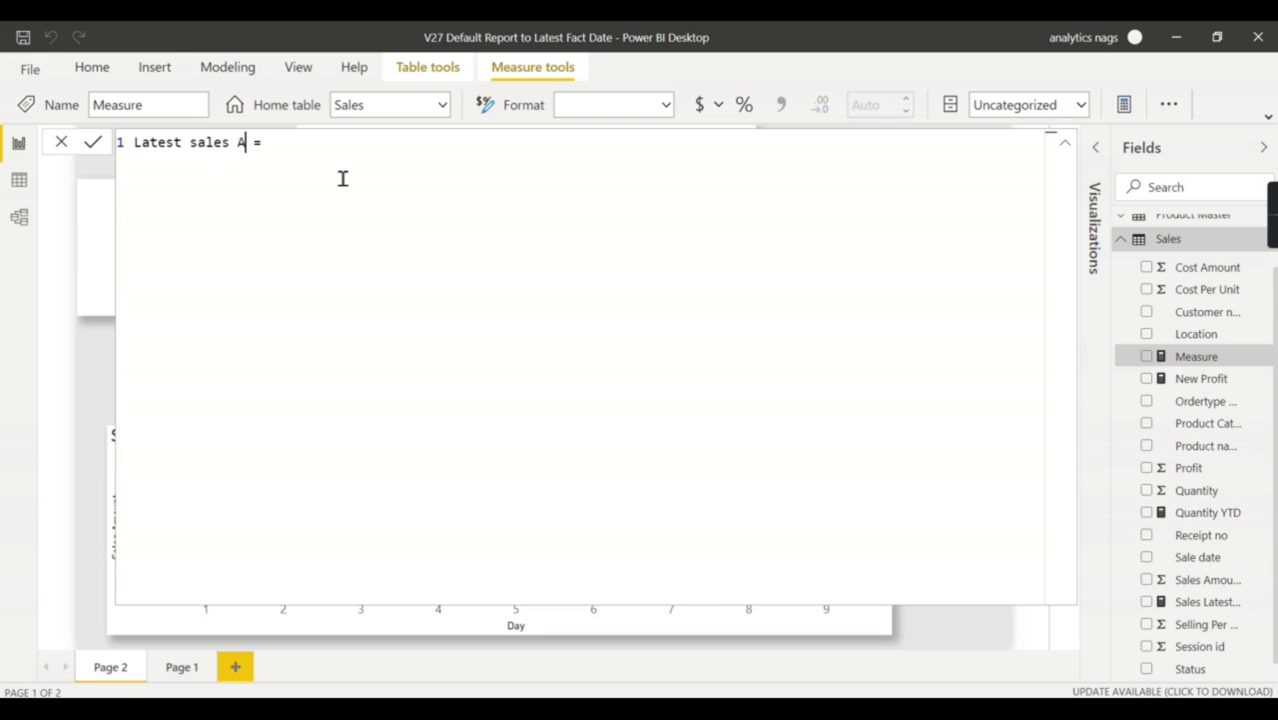
Begin the measure's formula with CALCULATE and sum(Sales[Sales Amount]) as its expression argument
key("End")
type("calc")
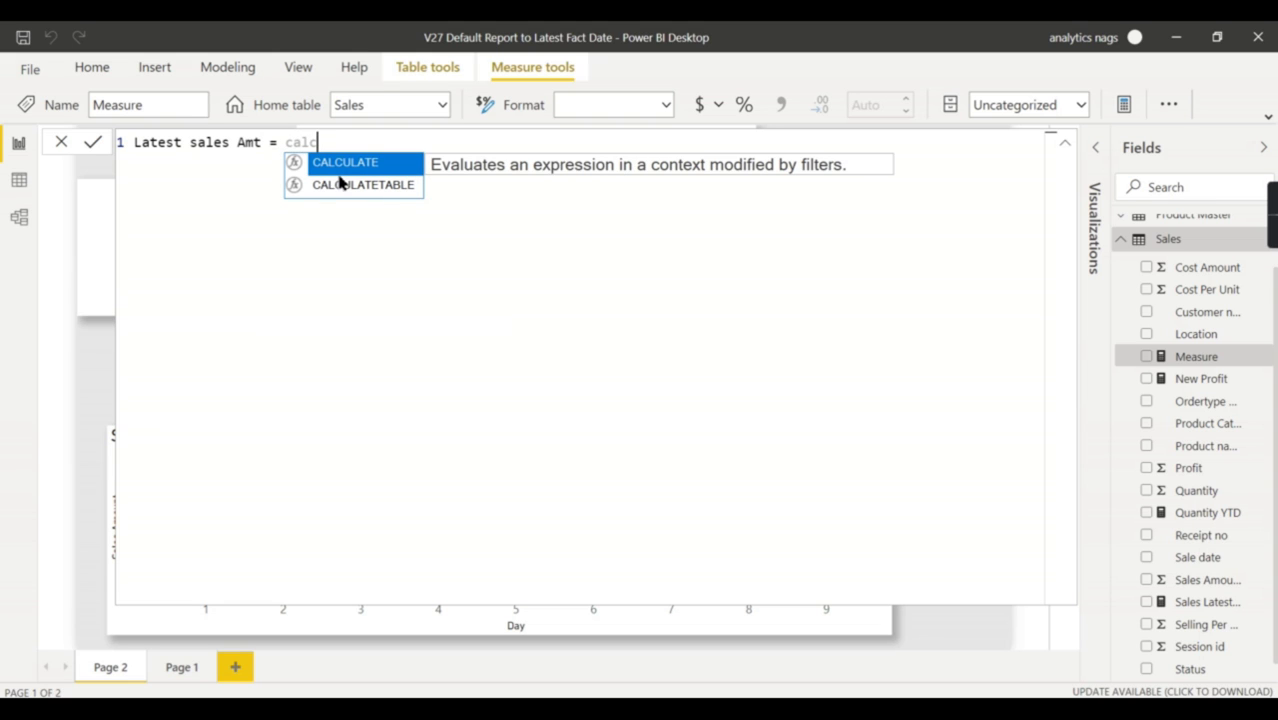
left_click(338, 163)
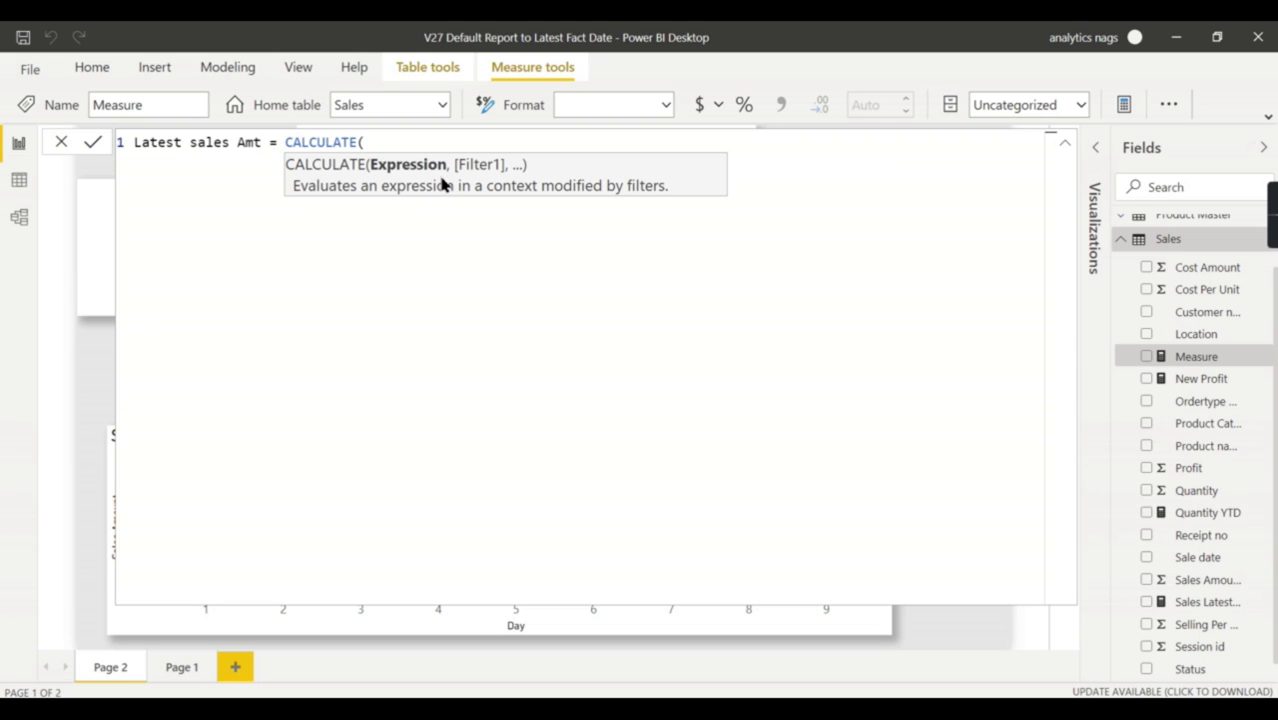
type("sum(sale")
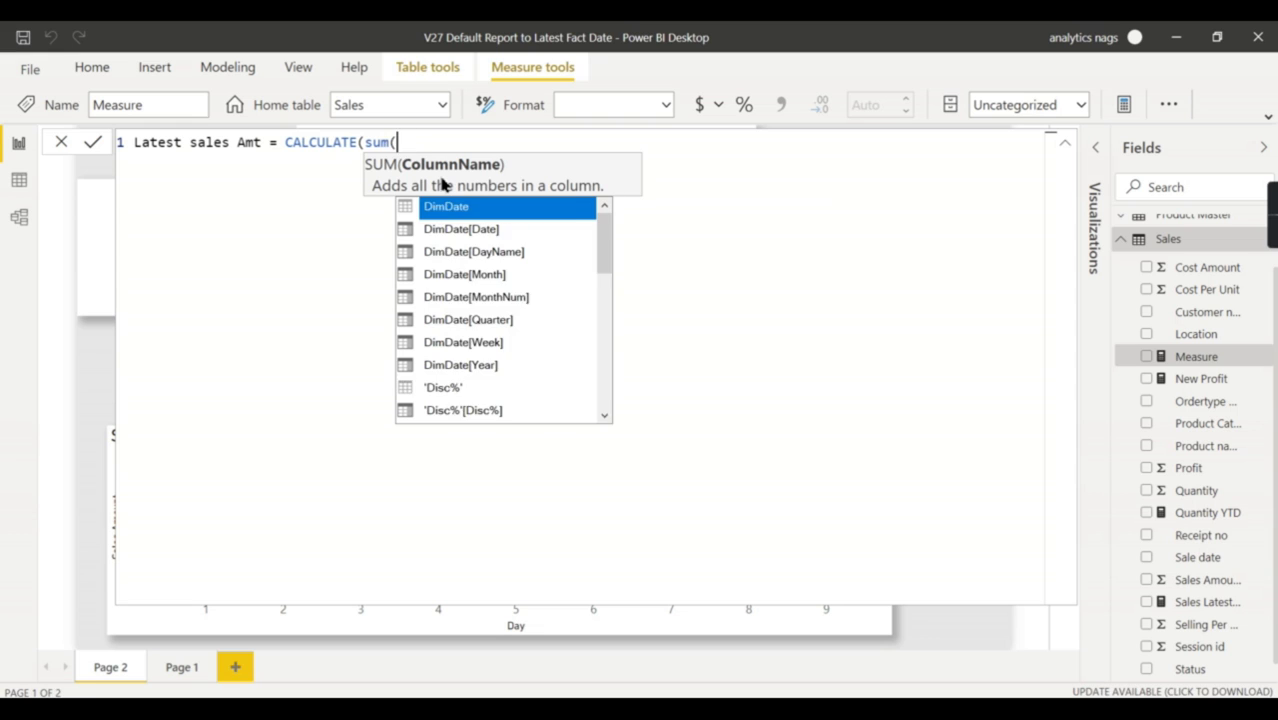
type("s")
scroll(512, 220, "down", 3)
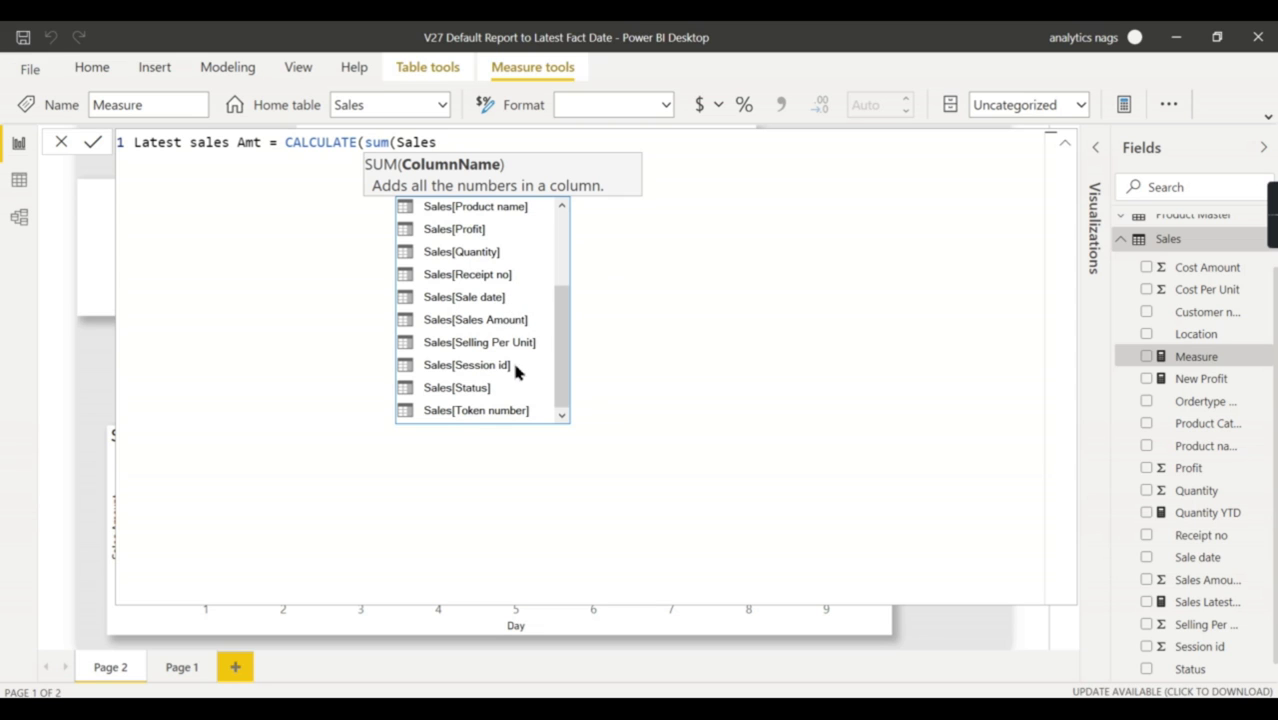
left_click(516, 320)
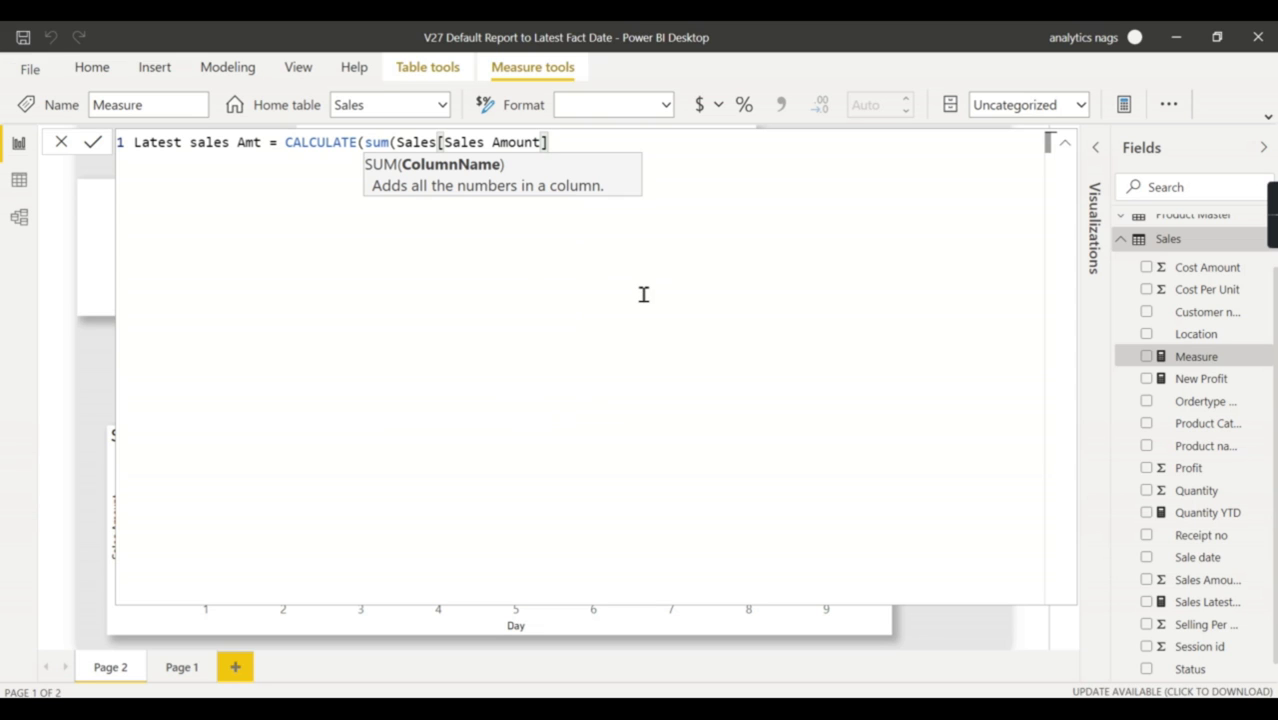
type("), ")
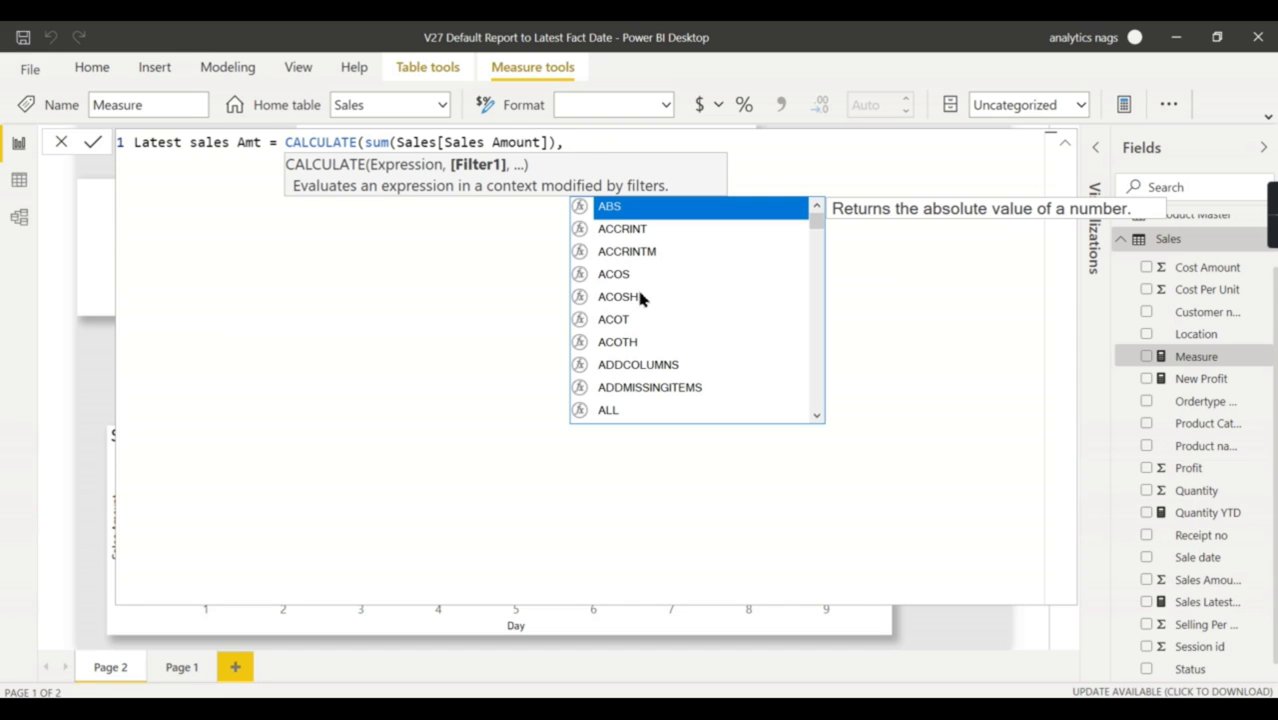
Start the CALCULATE filter argument with the Sales[Sale date] column and an equals sign
type("Dim")
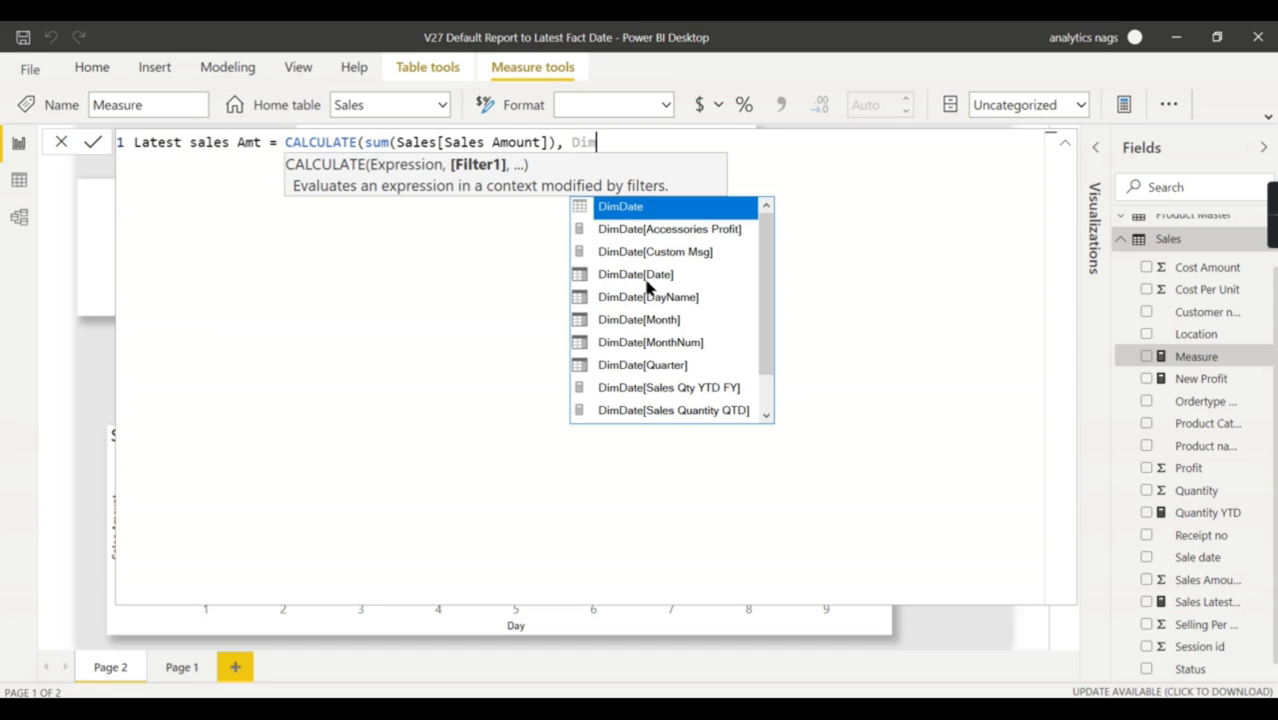
double_click(590, 142)
type("sal")
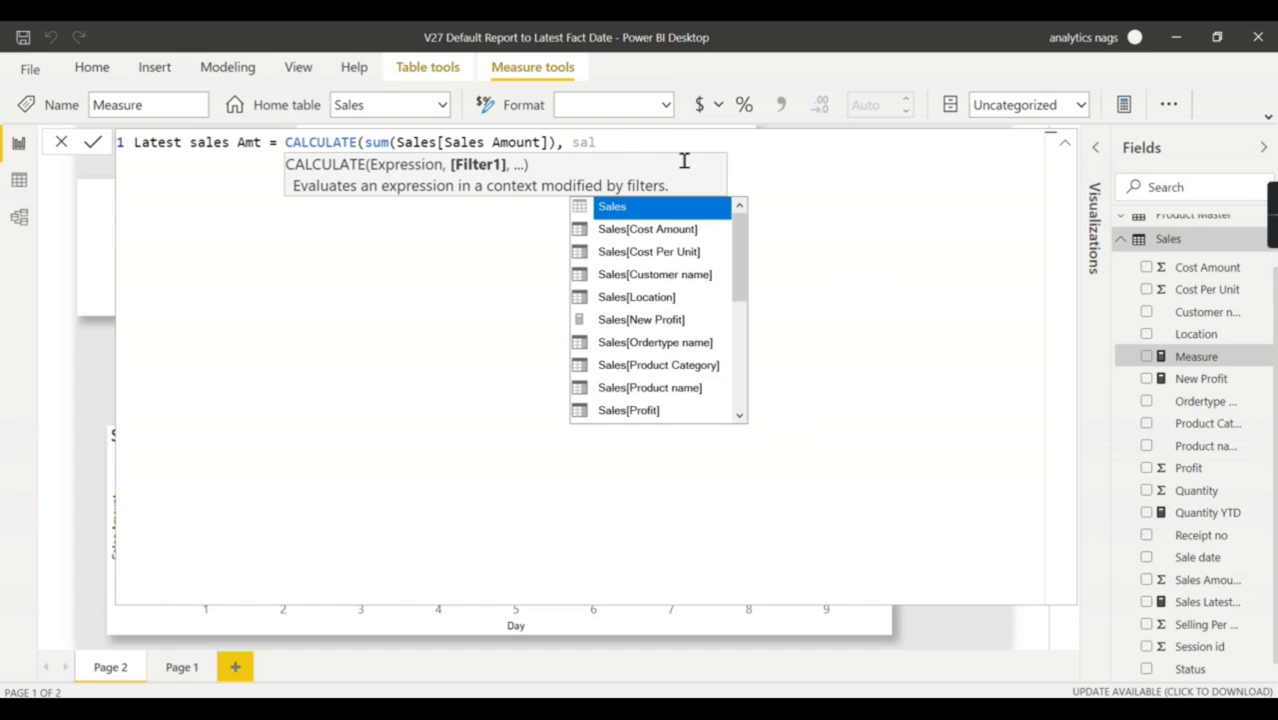
type("es da")
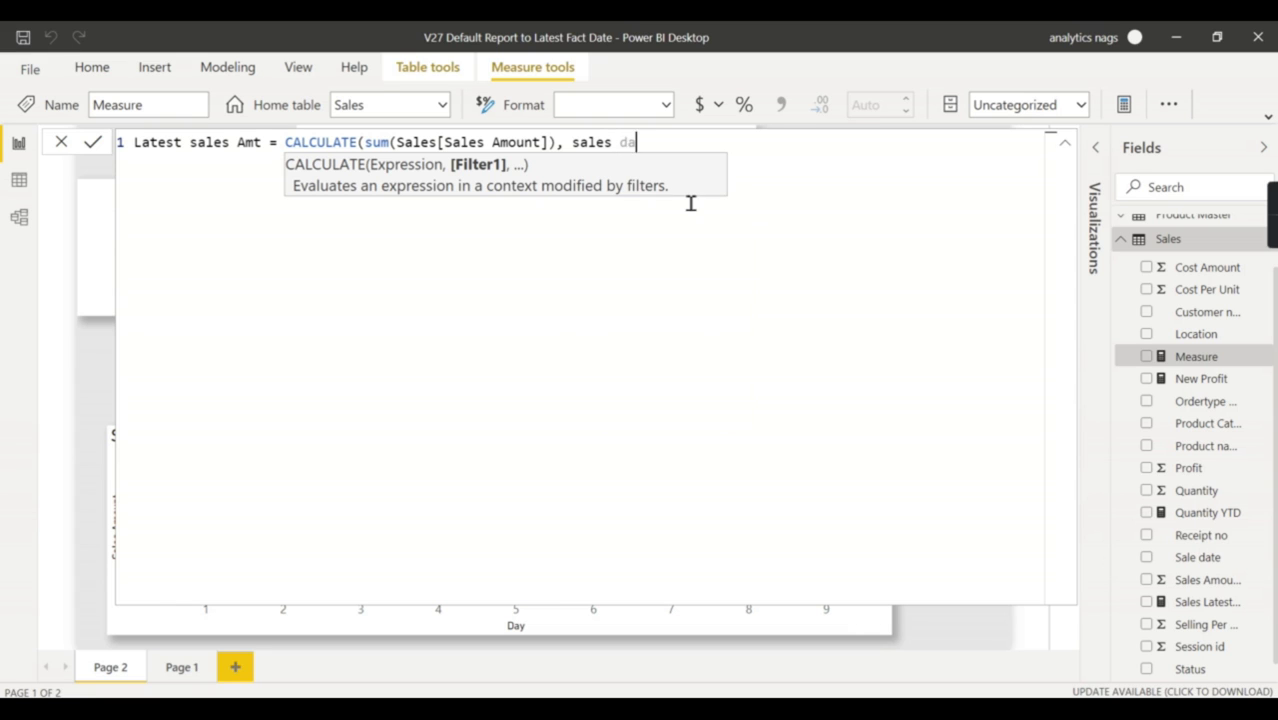
key("BackSpace")
key("BackSpace")
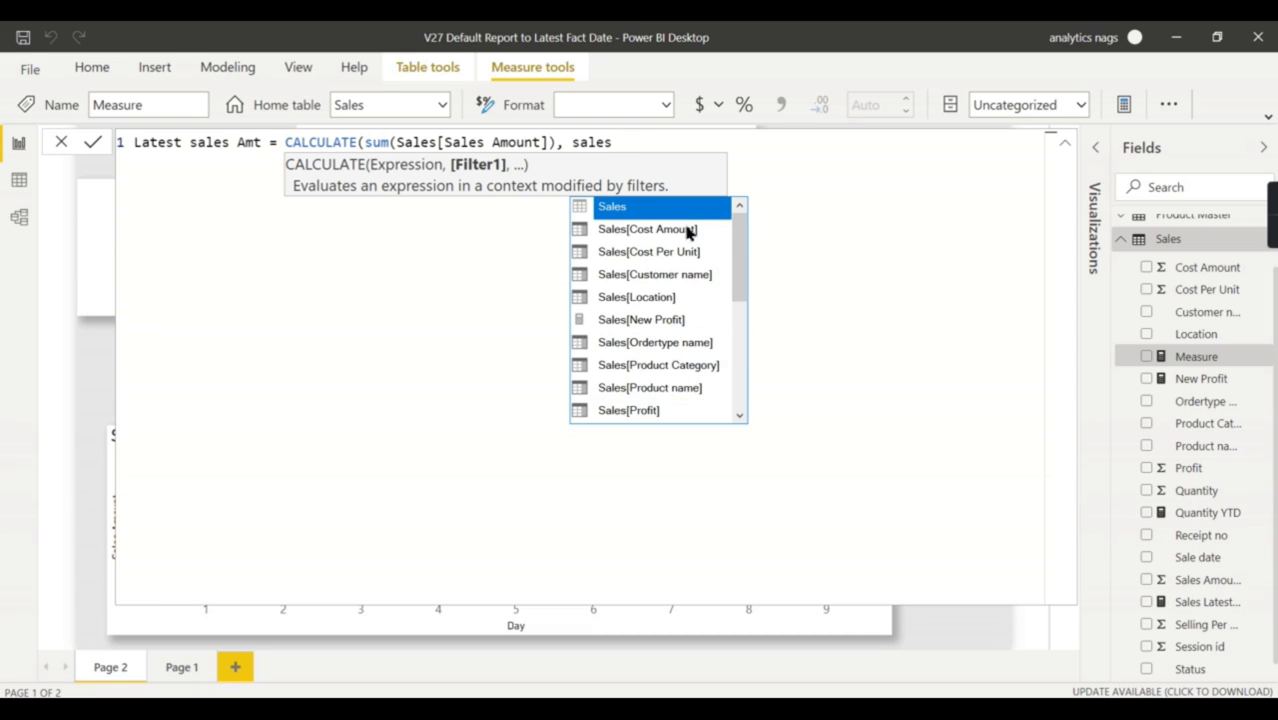
scroll(670, 367, "down", 1)
scroll(678, 281, "down", 3)
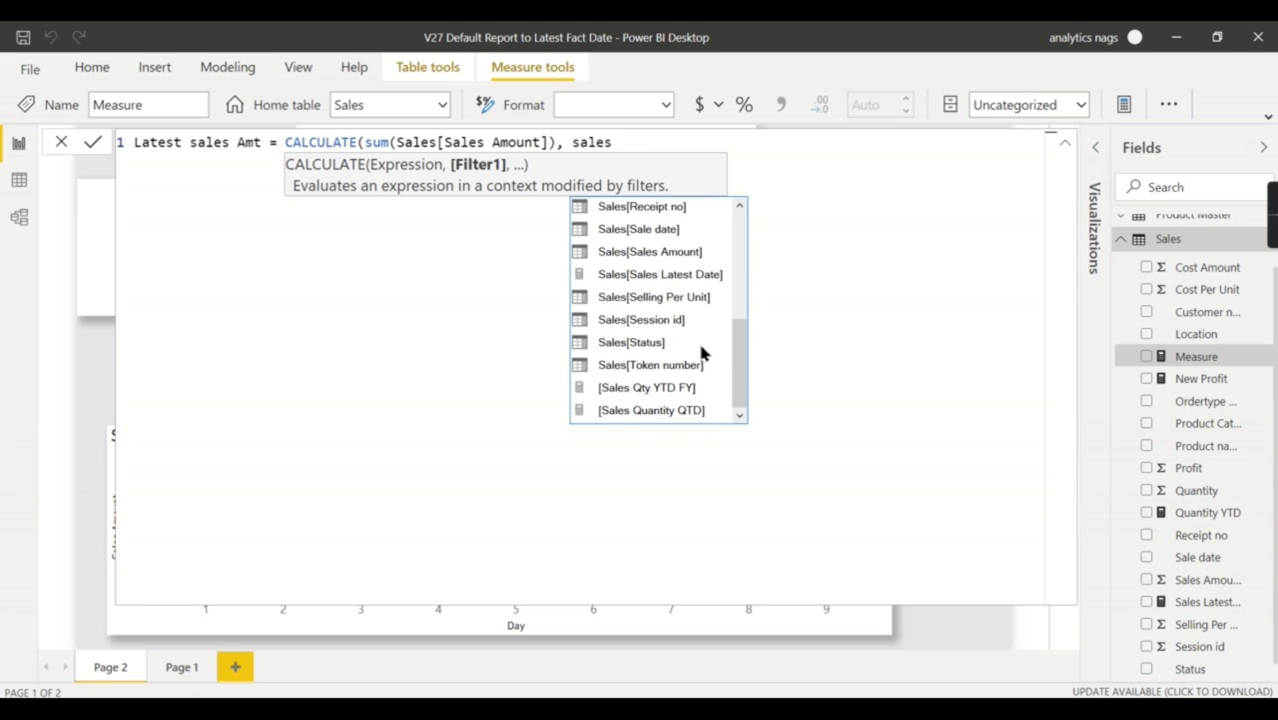
scroll(697, 338, "up", 1)
left_click(685, 296)
type("= ")
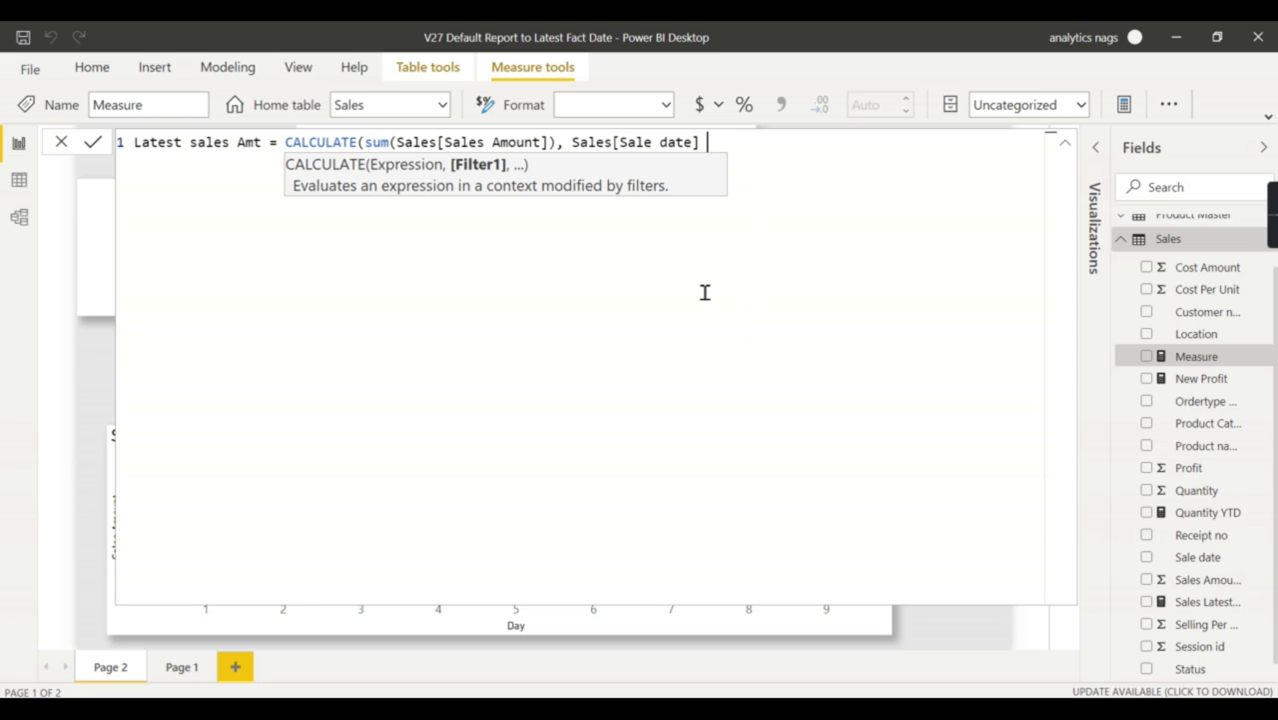
Complete the filter condition with Max(Sales[Sale date]), close the CALCULATE formula and commit the measure
type("Max")
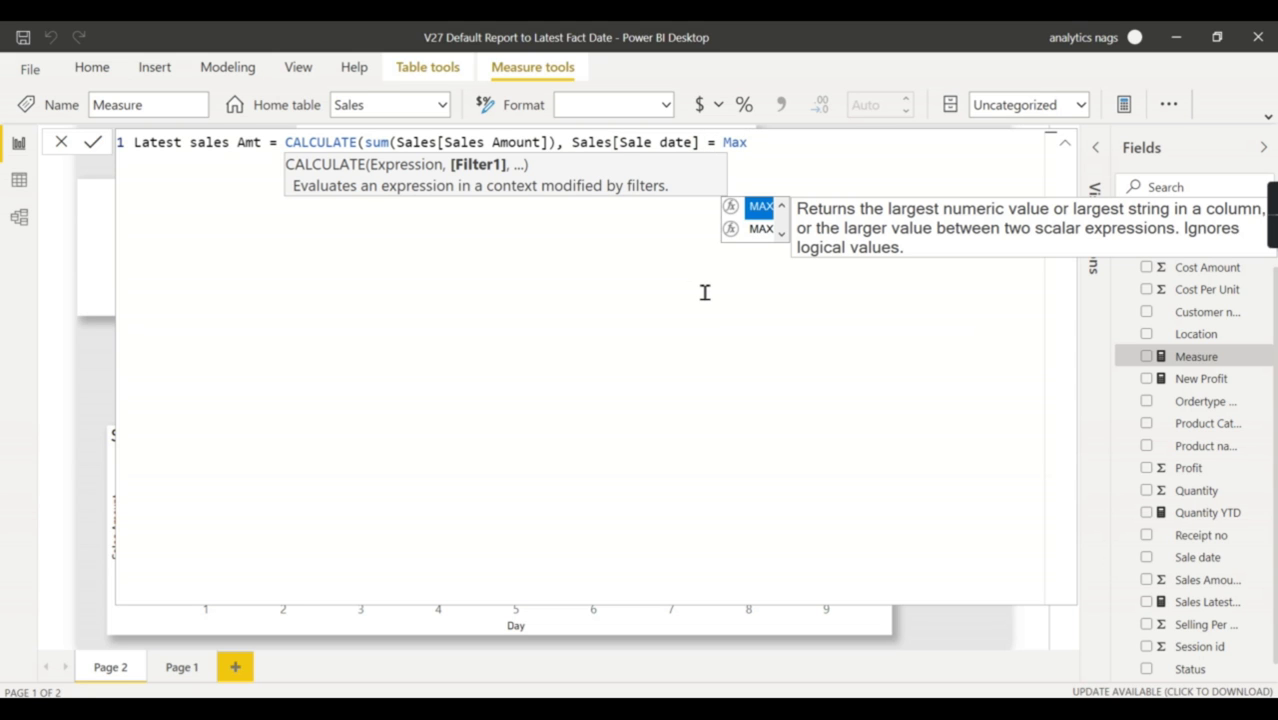
type("(sales")
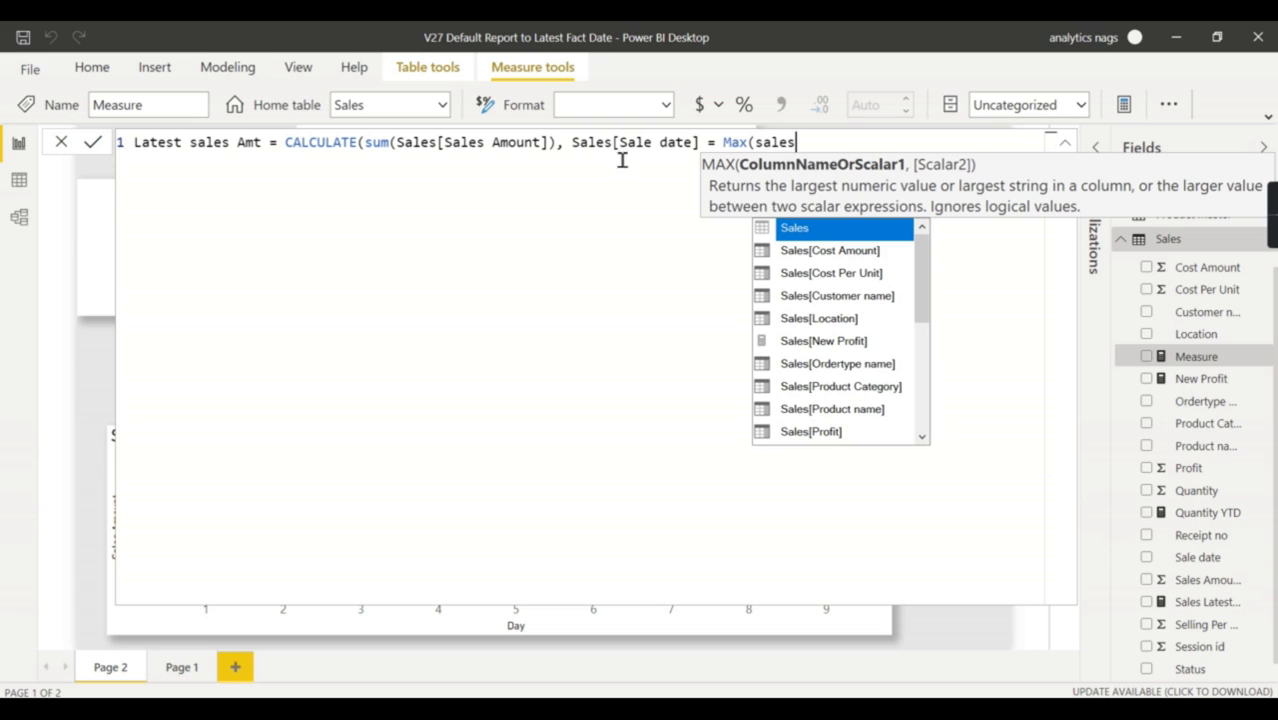
scroll(890, 400, "down", 2)
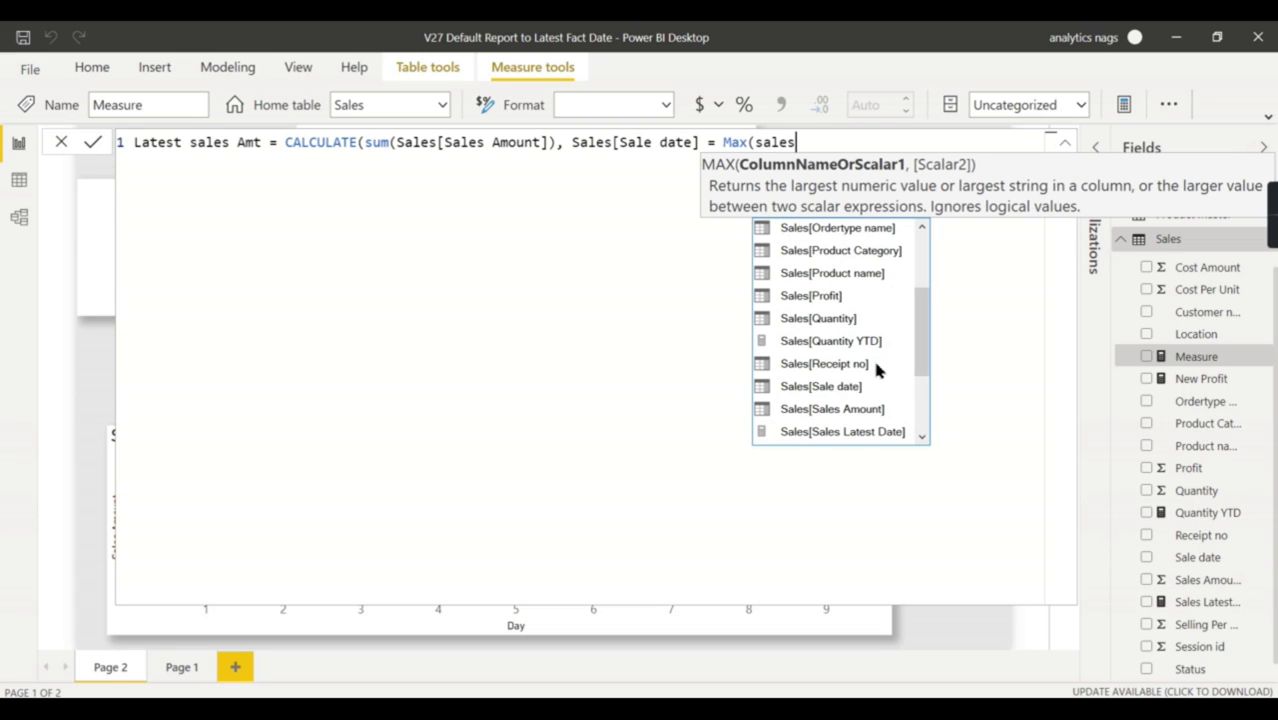
left_click(850, 386)
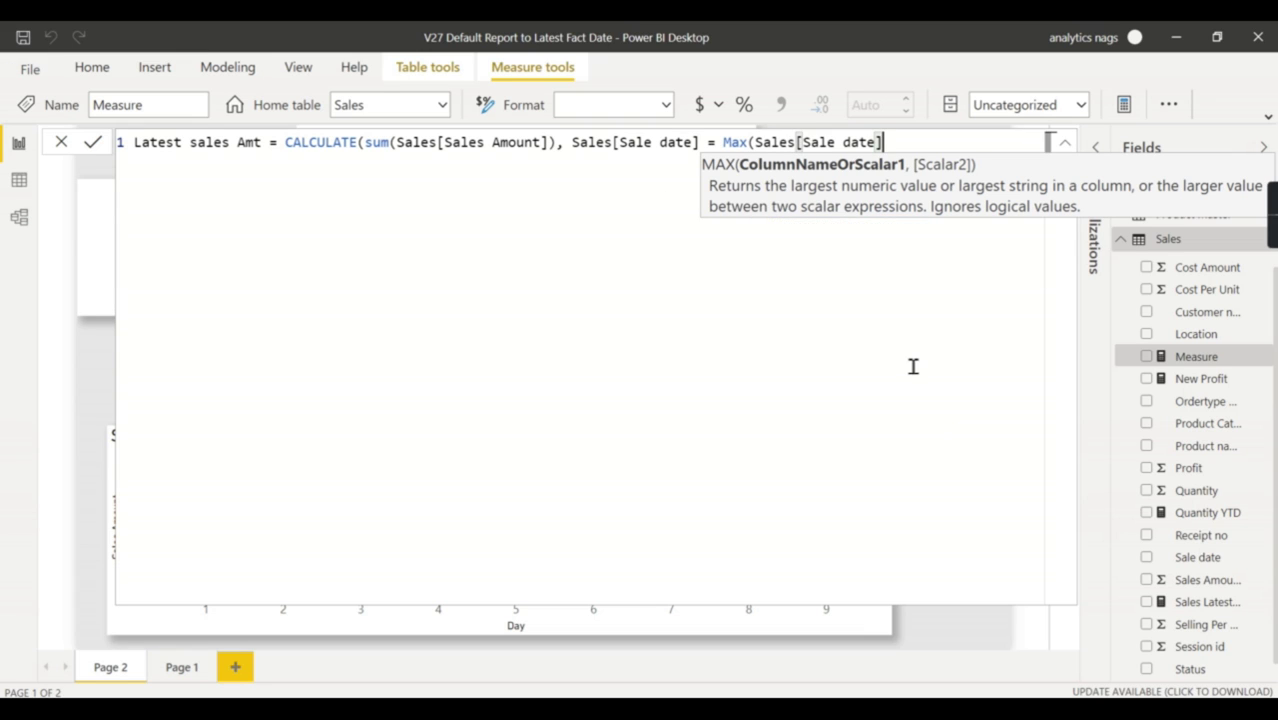
type("))")
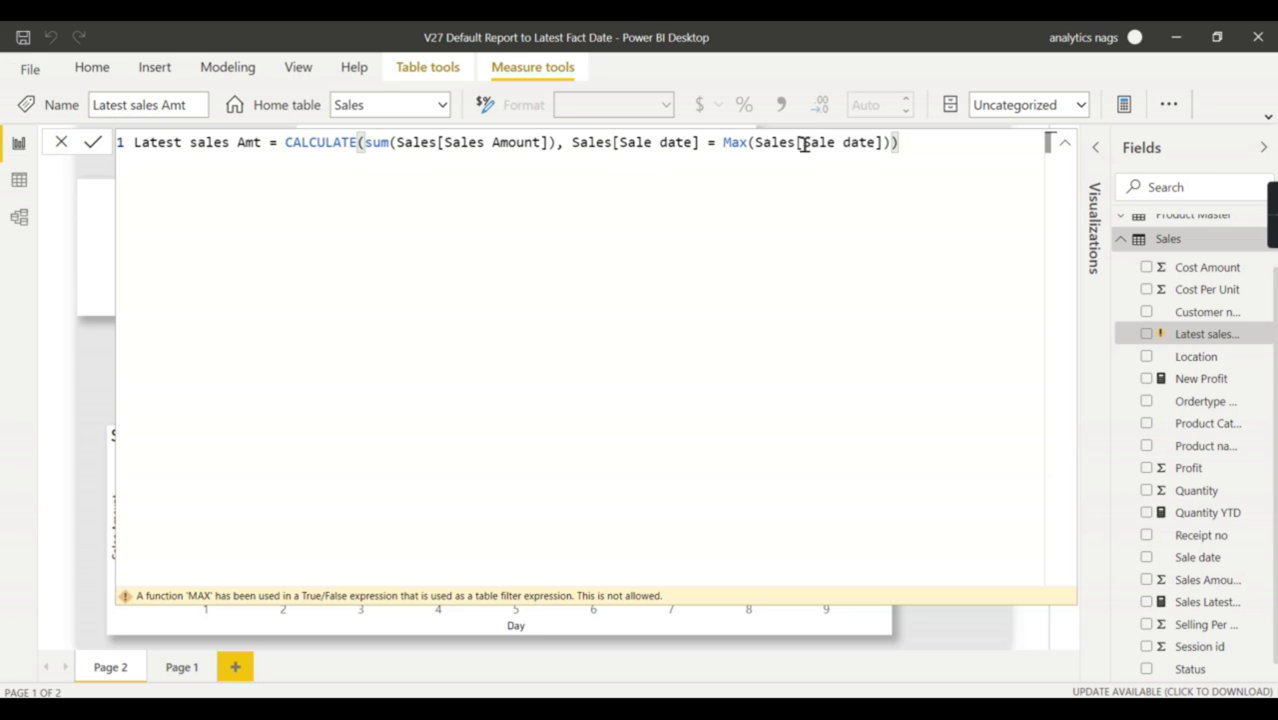
Wrap the Sale date condition in a filter function over the Sales table, close the parentheses and commit the Latest sales Amt measure
left_click(574, 145)
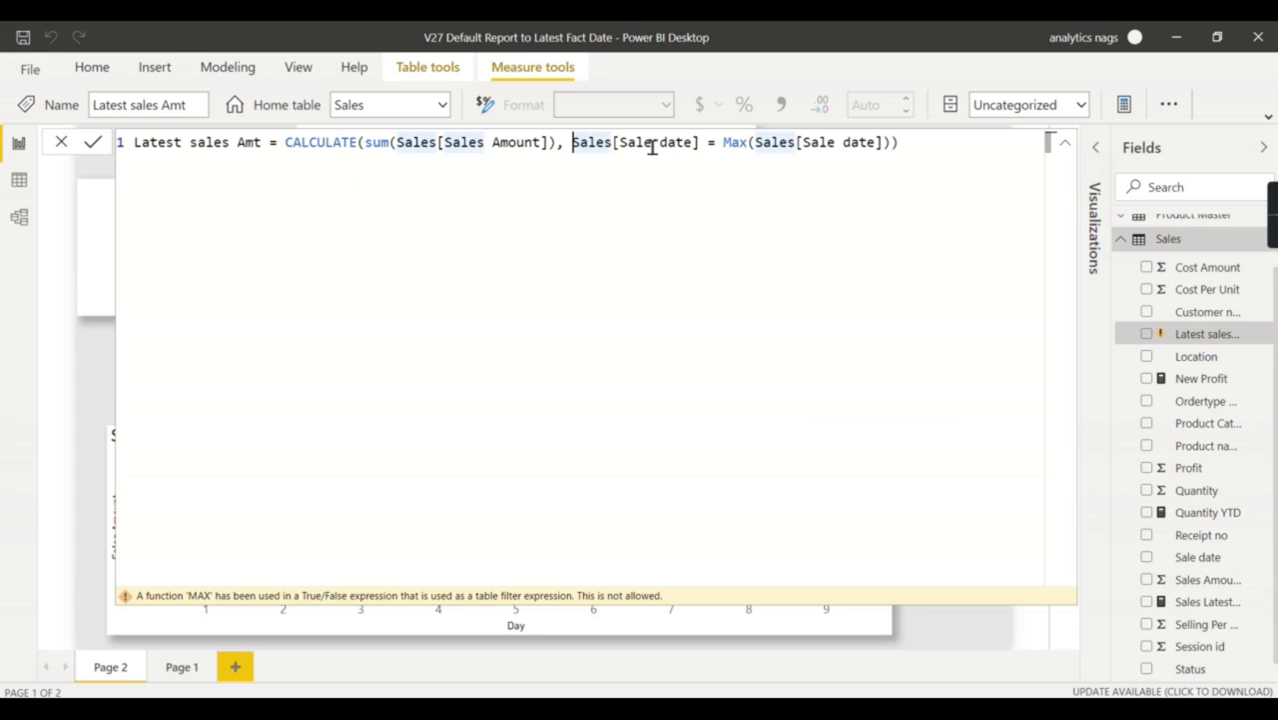
type("filter")
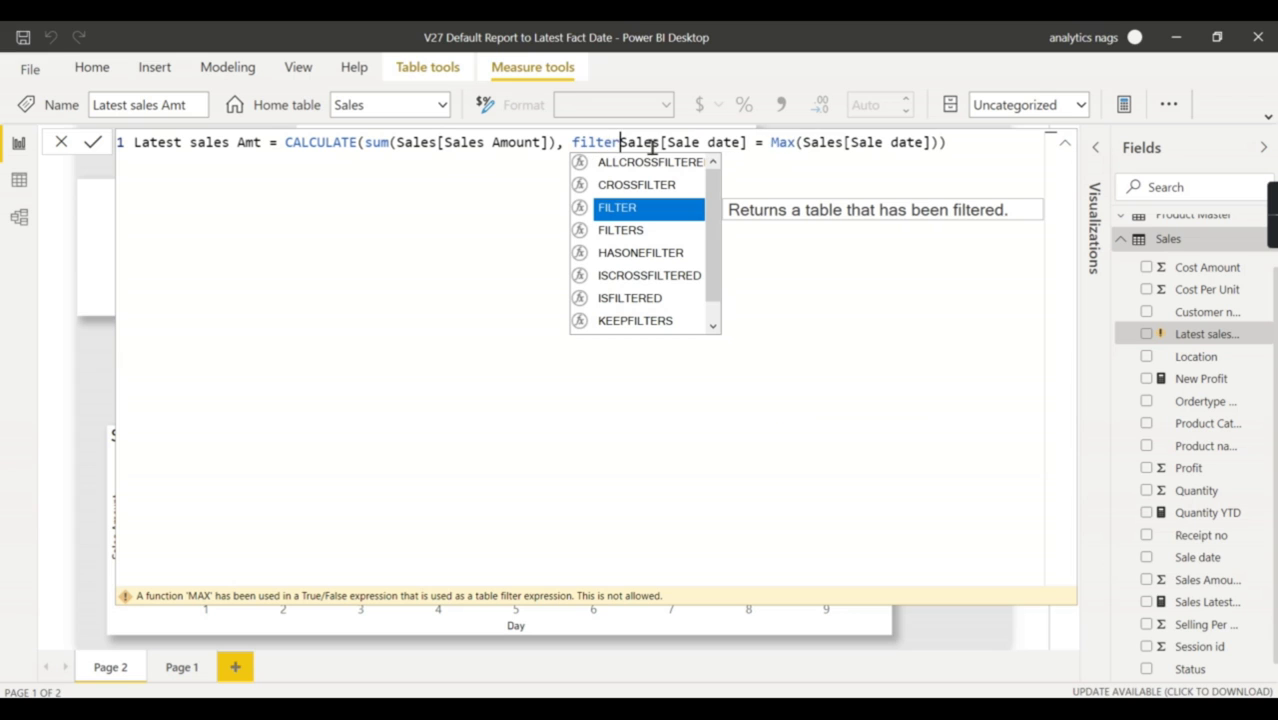
type("(")
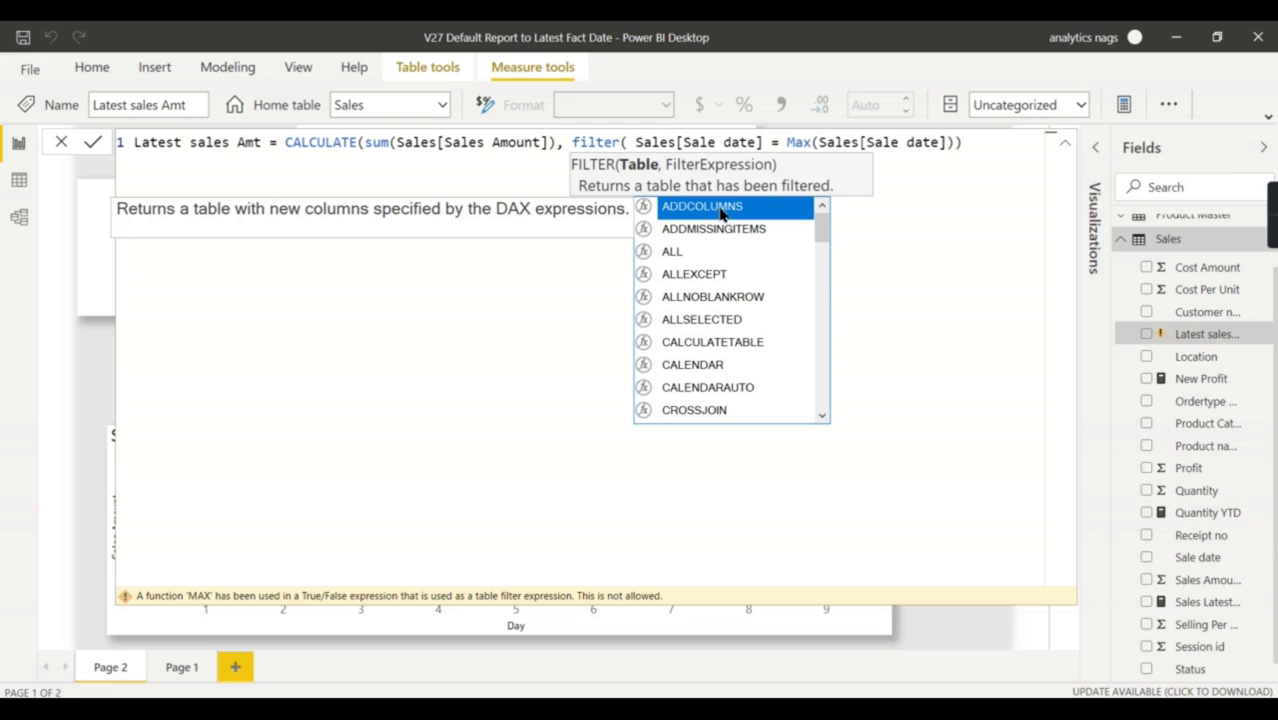
type(" Sale")
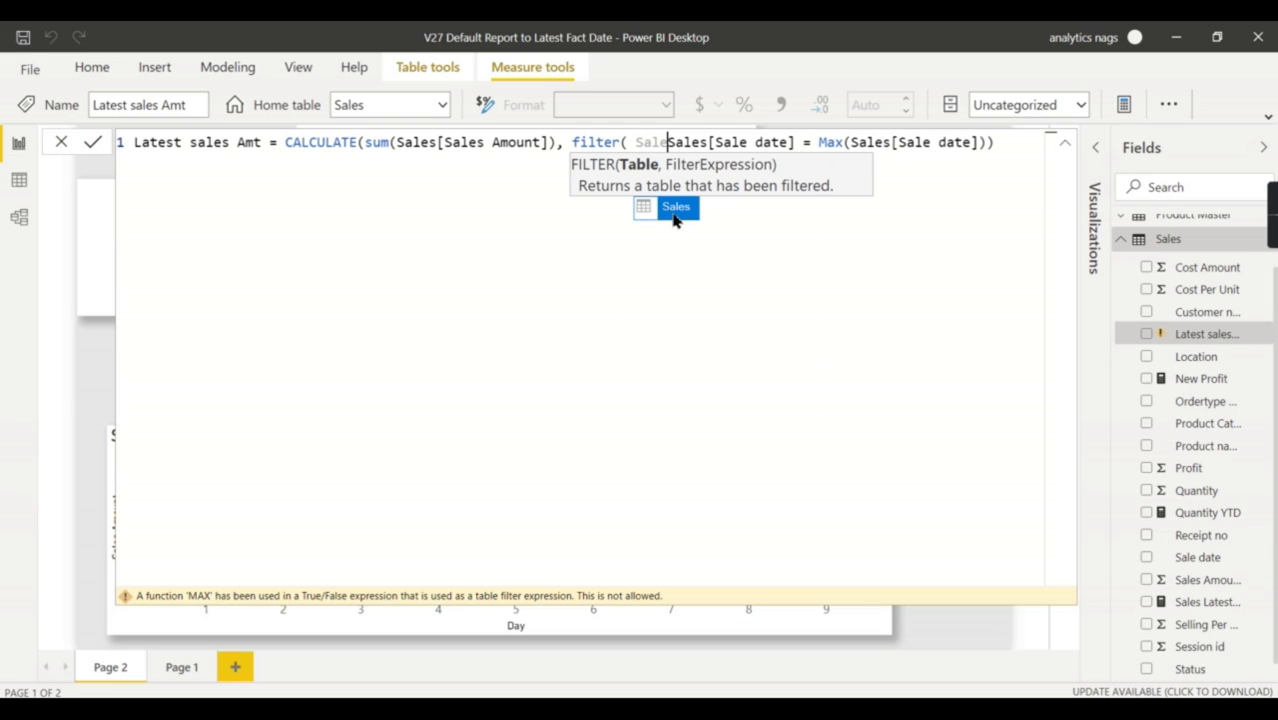
left_click(673, 213)
type(",")
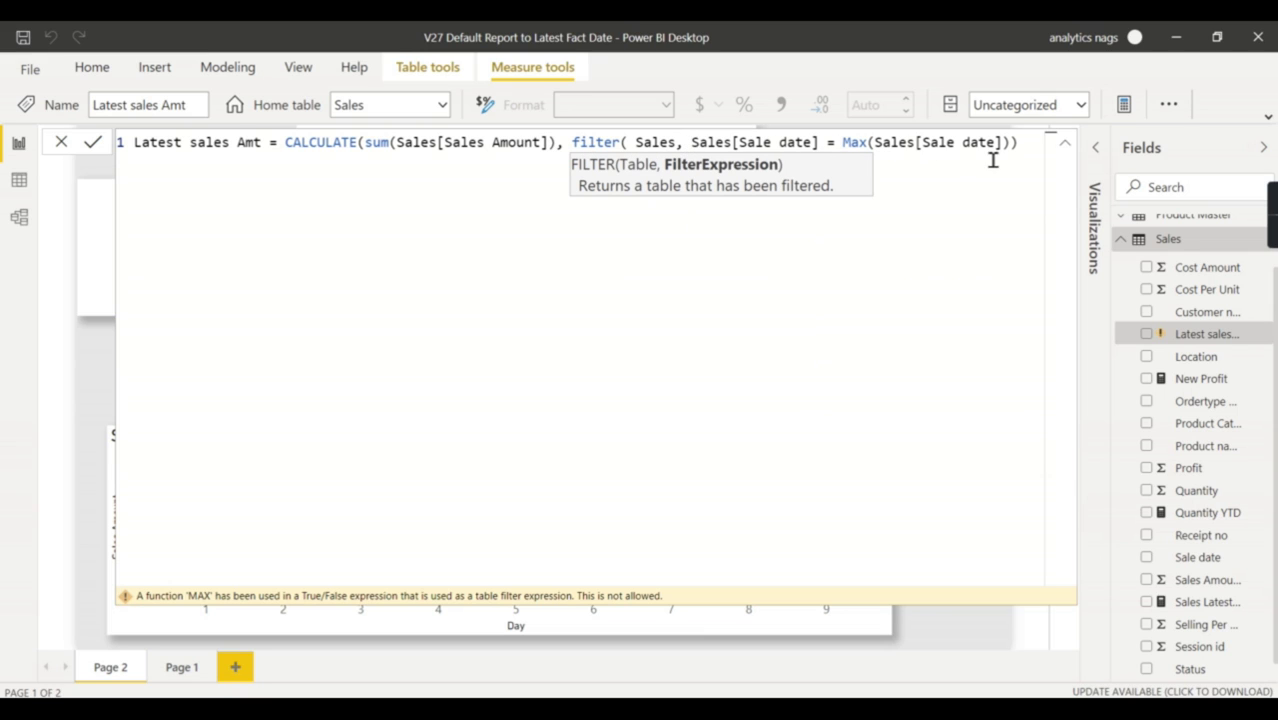
left_click(1024, 150)
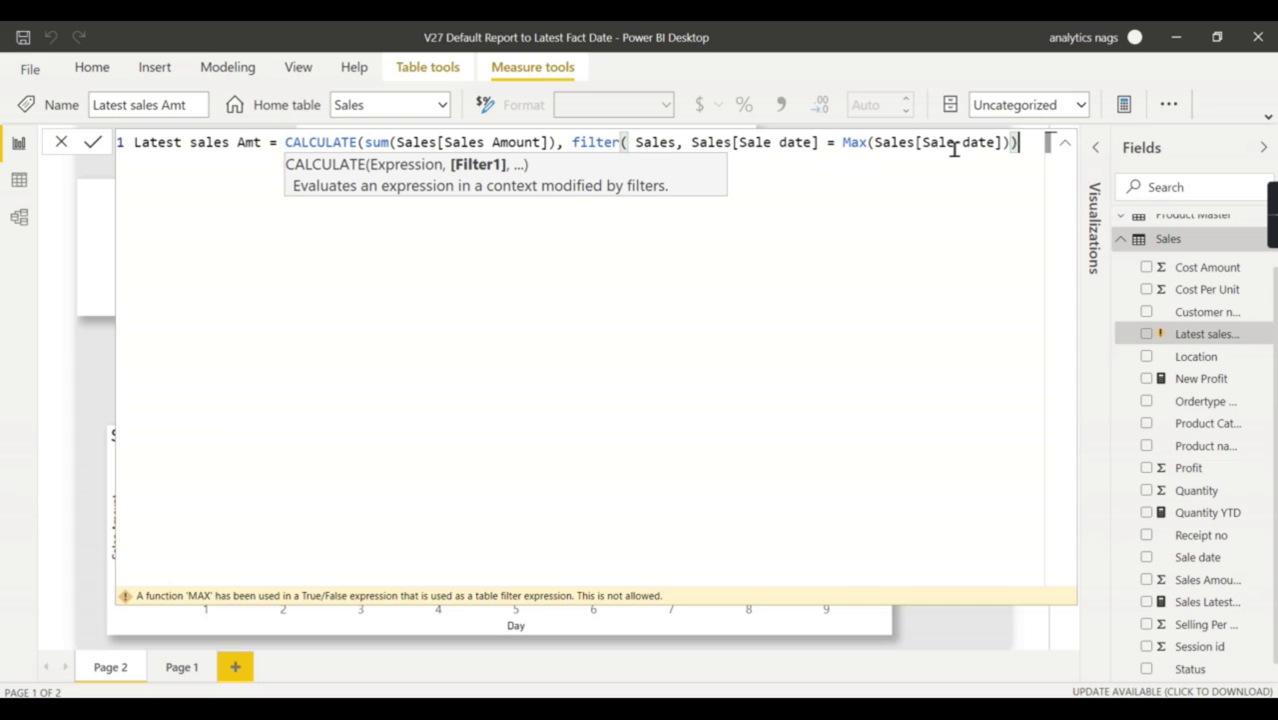
type(")")
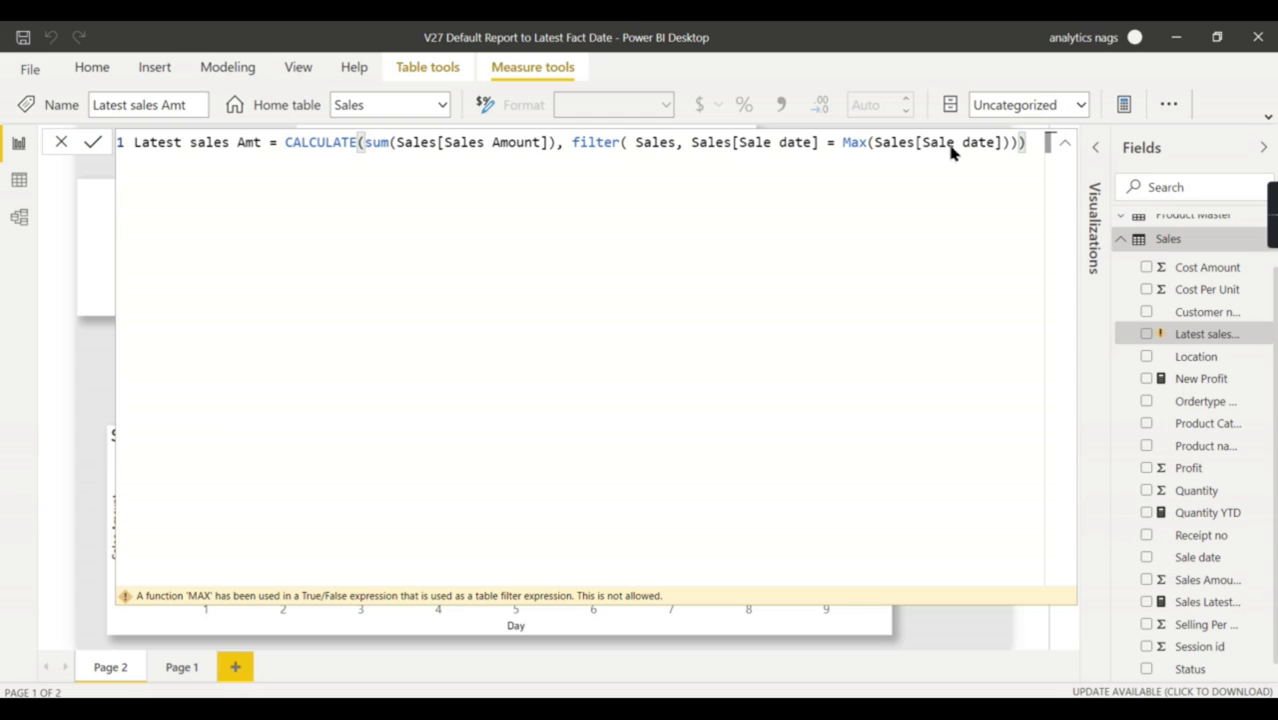
key("Return")
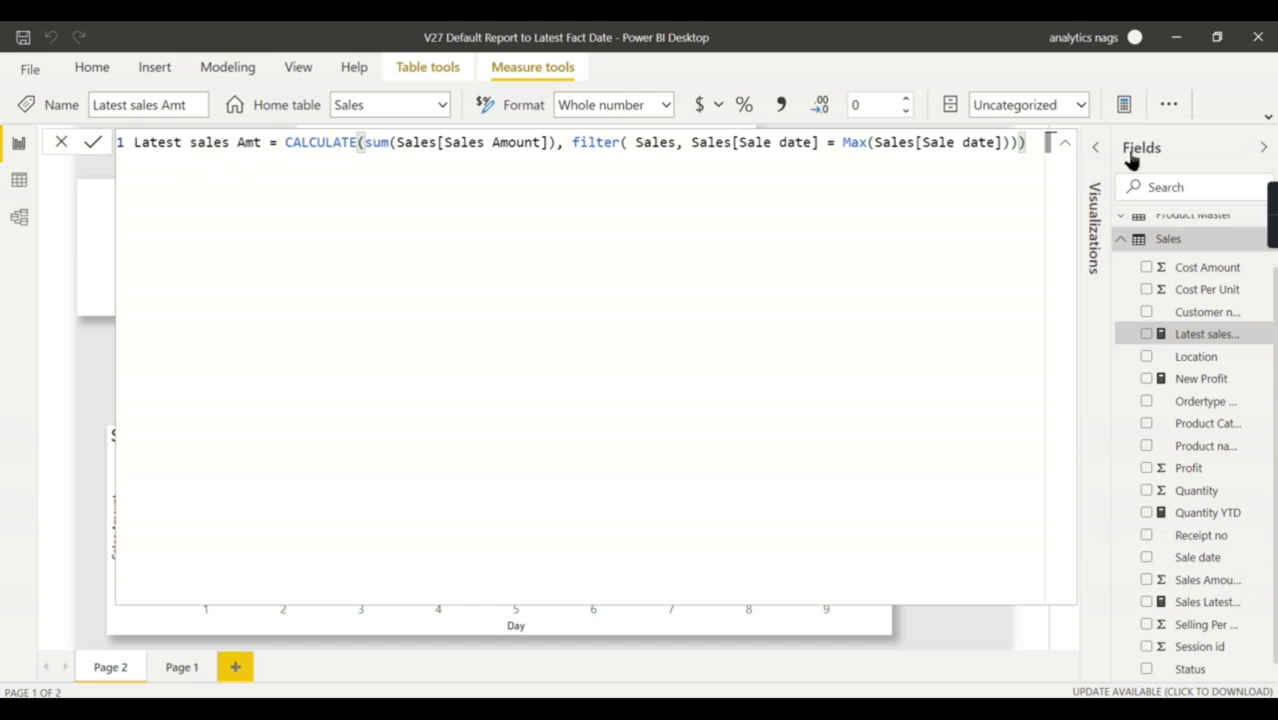
left_click(1064, 143)
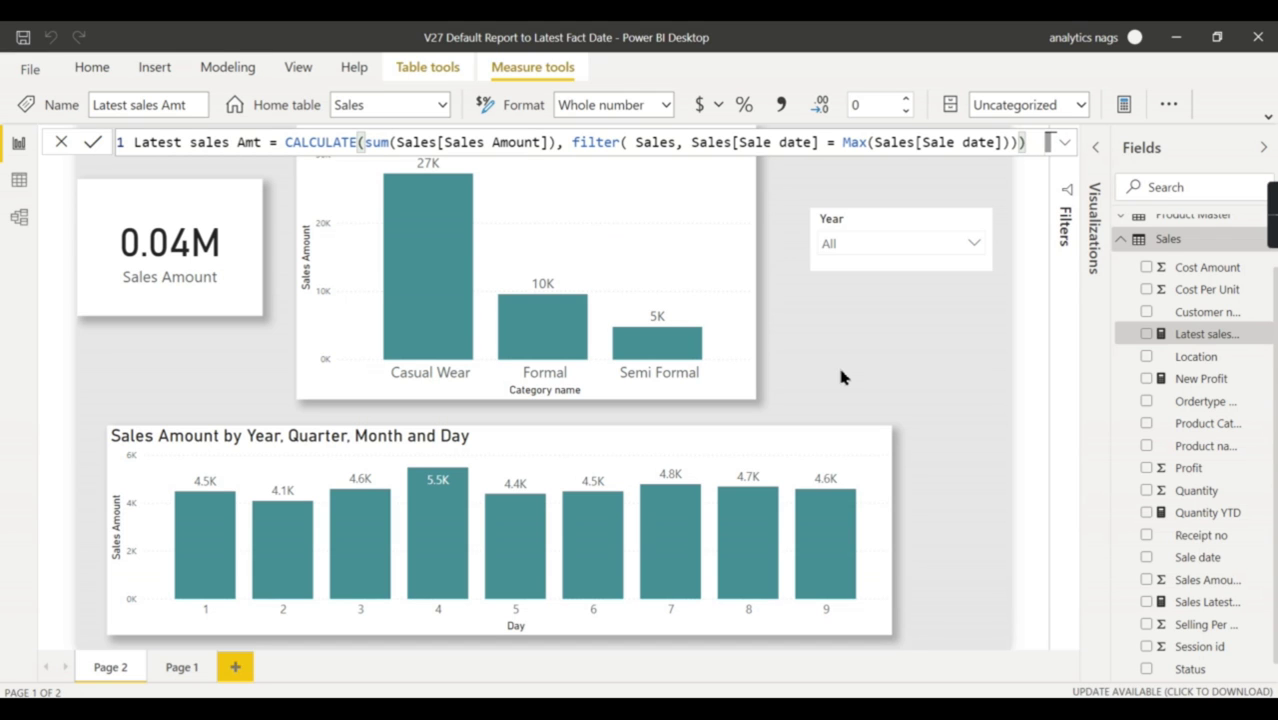
Delete the empty Page 1 and duplicate Page 2
left_click(196, 668)
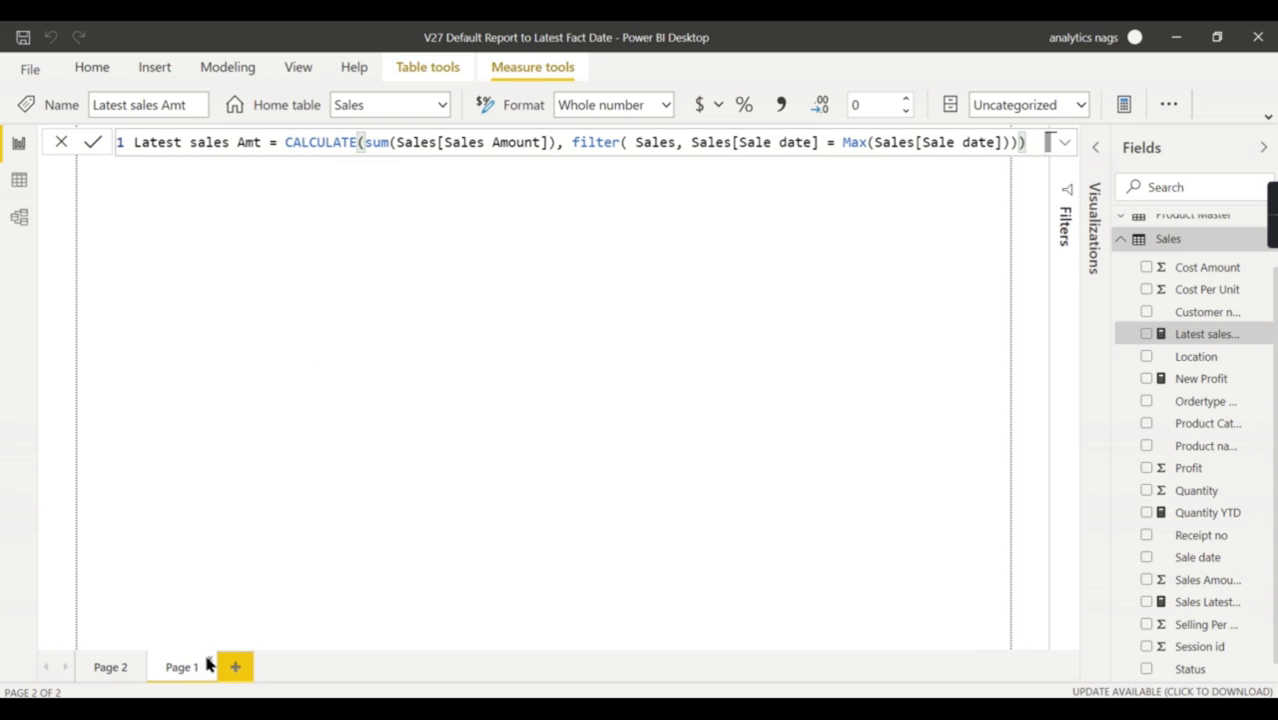
left_click(211, 660)
left_click(736, 413)
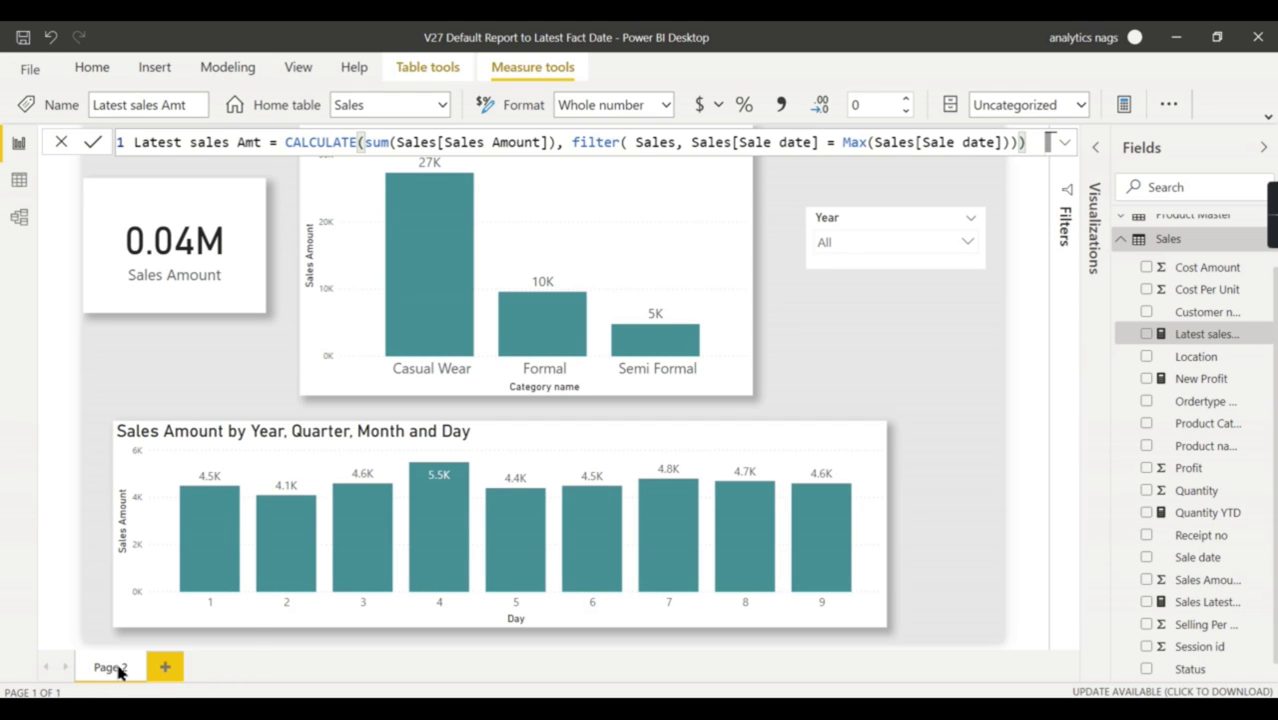
right_click(127, 662)
left_click(174, 630)
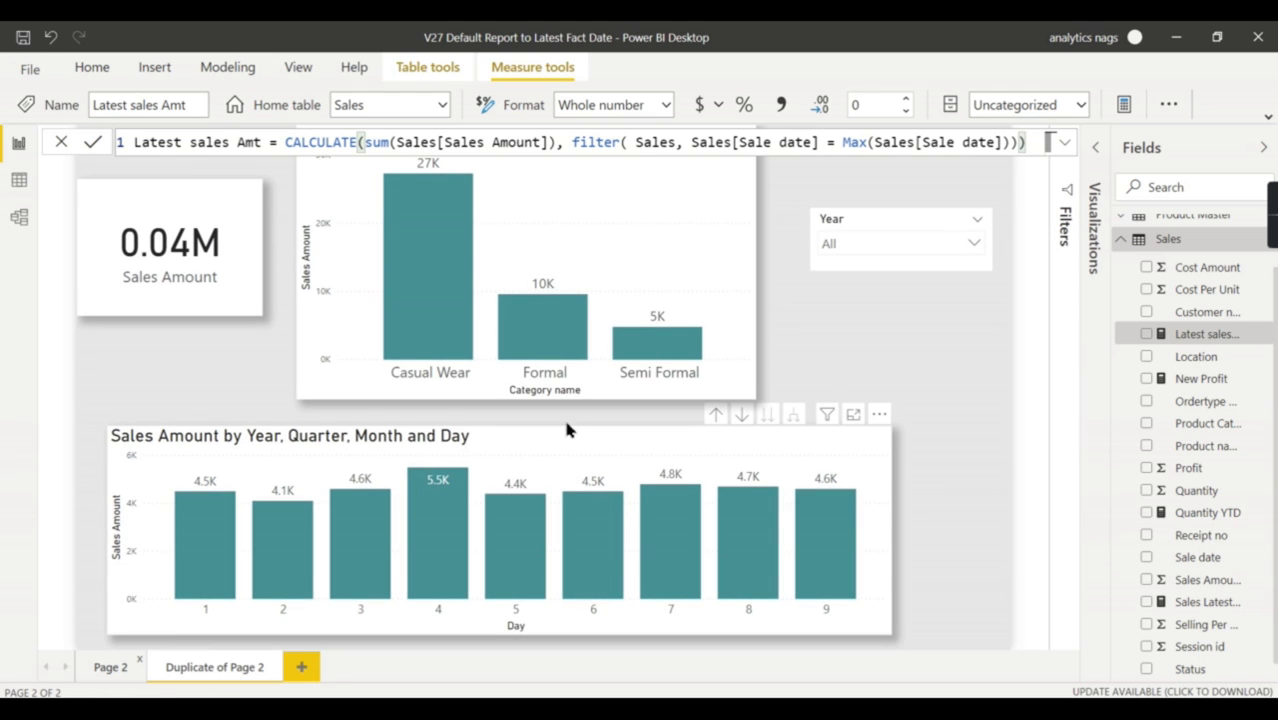
Replace Sales Amount with the Latest sales Amt measure in the card visual on the duplicated page
left_click(150, 257)
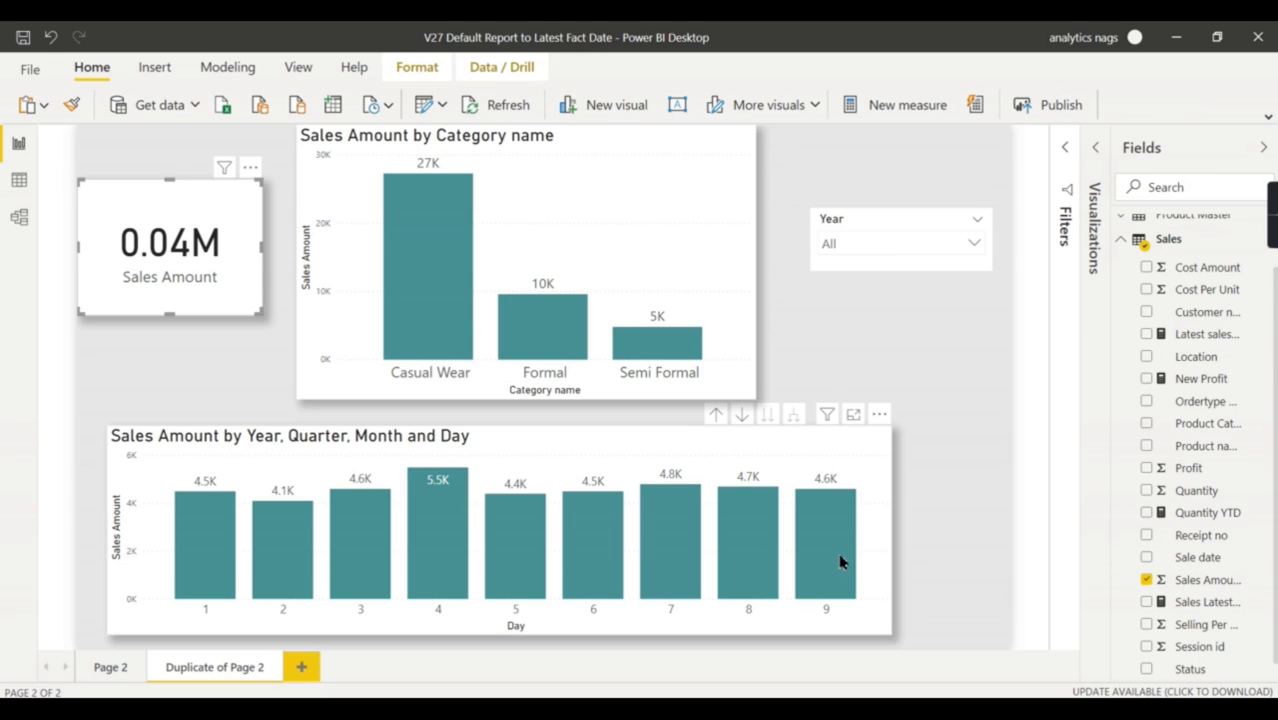
scroll(1221, 480, "down", 1)
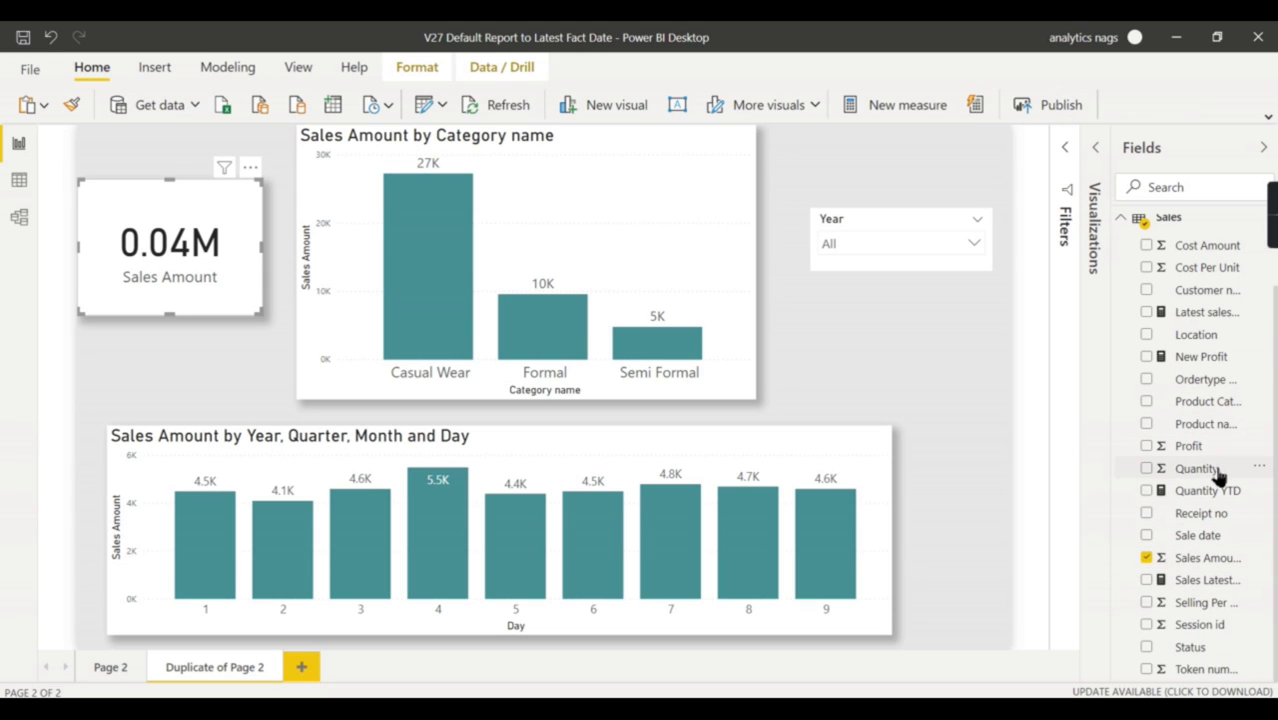
scroll(1215, 455, "up", 3)
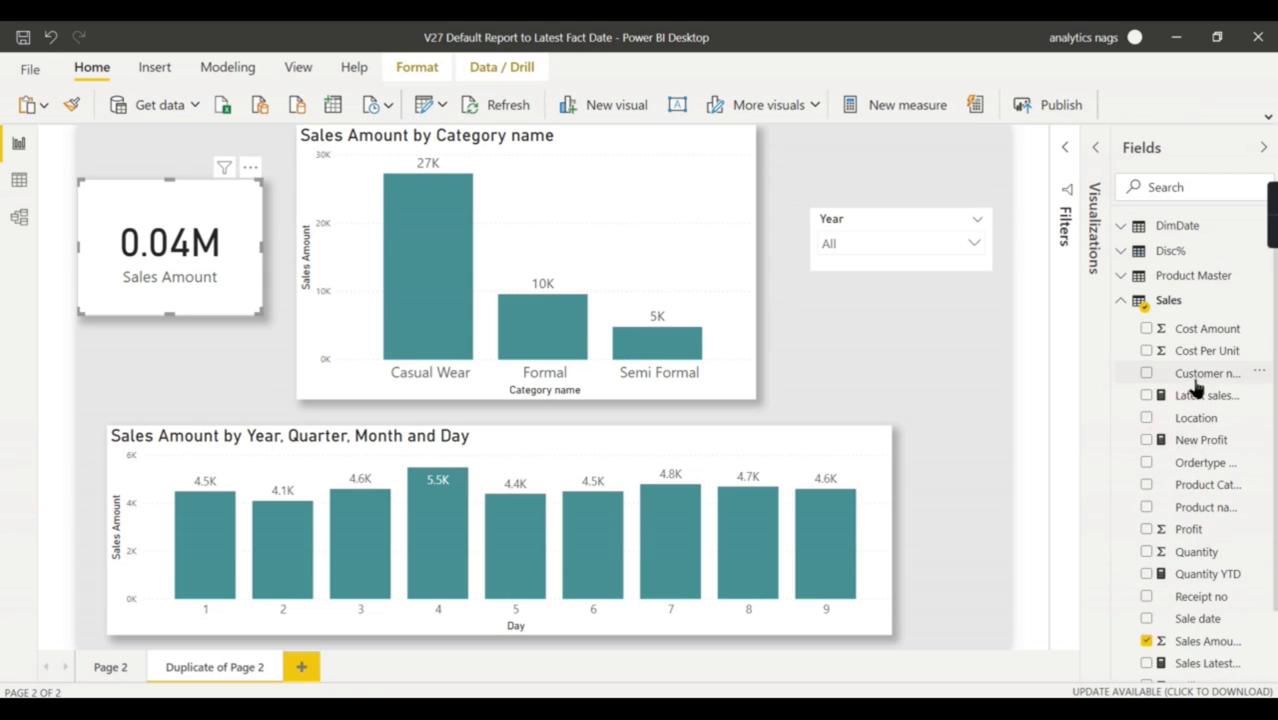
left_click(1096, 148)
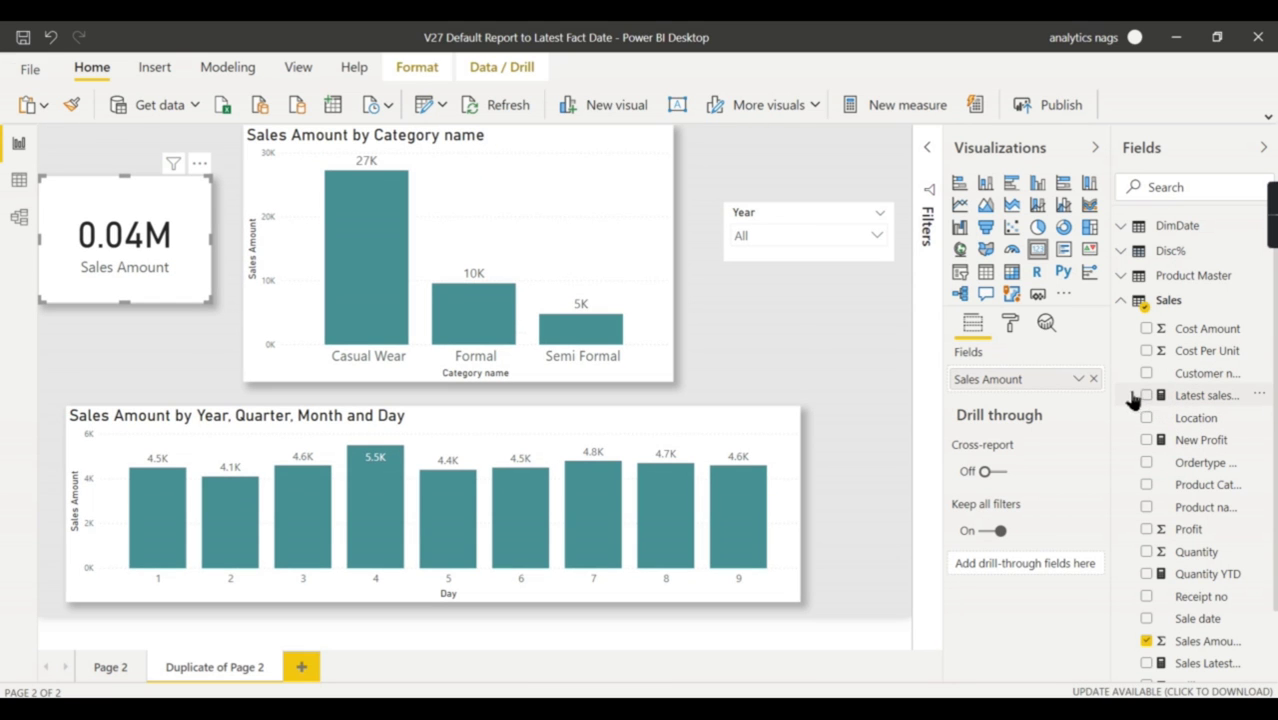
left_click_drag(1180, 396, 1080, 381)
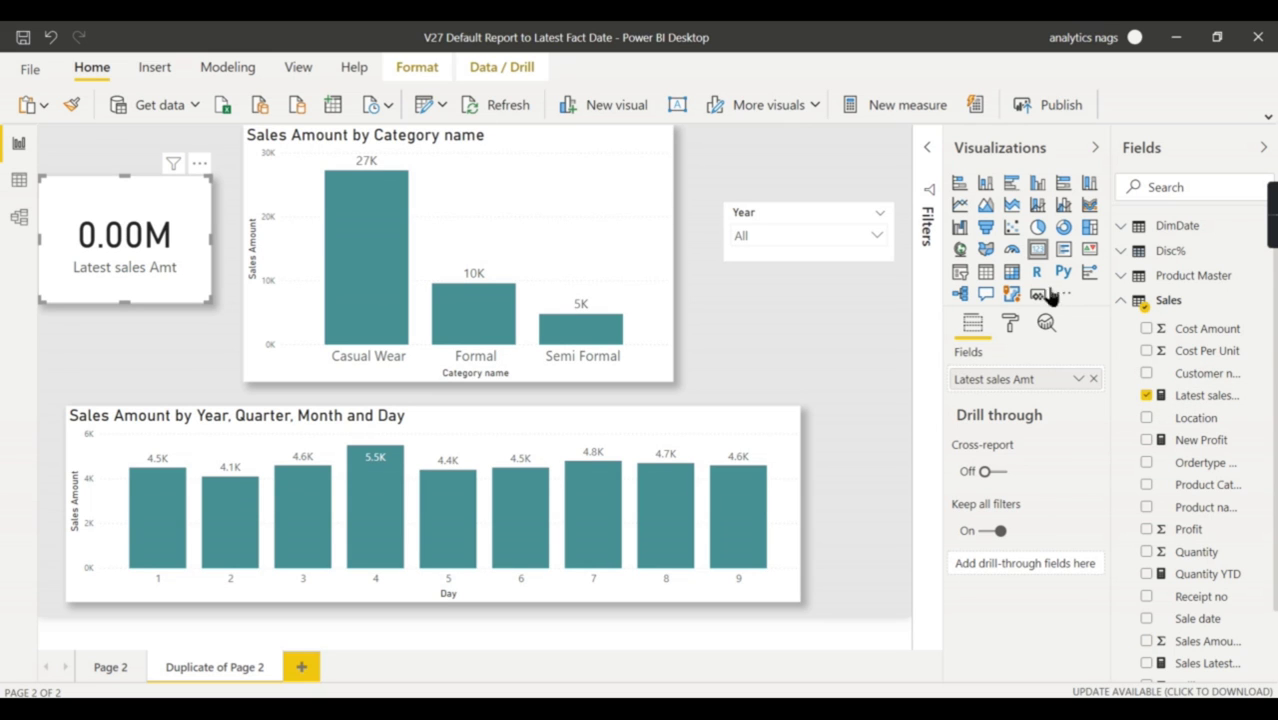
Set the display units of the card's data label to Auto
left_click(1010, 322)
left_click(1030, 424)
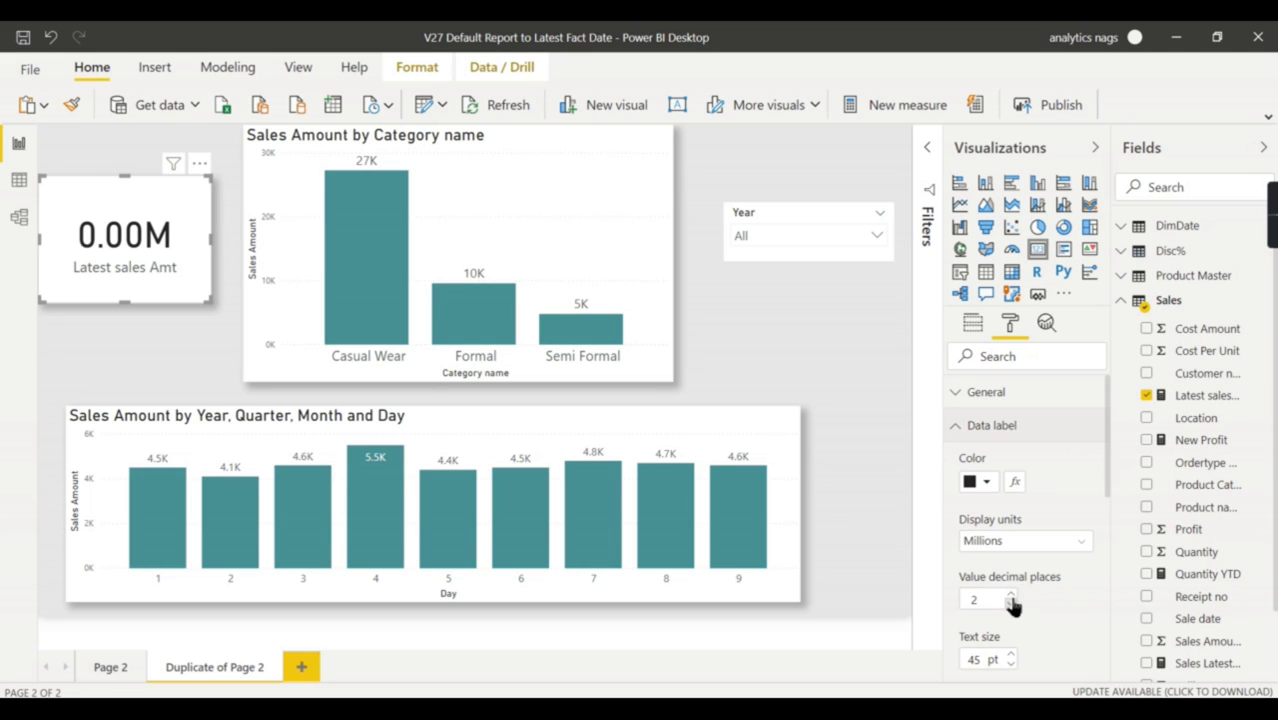
left_click(1025, 540)
left_click(998, 563)
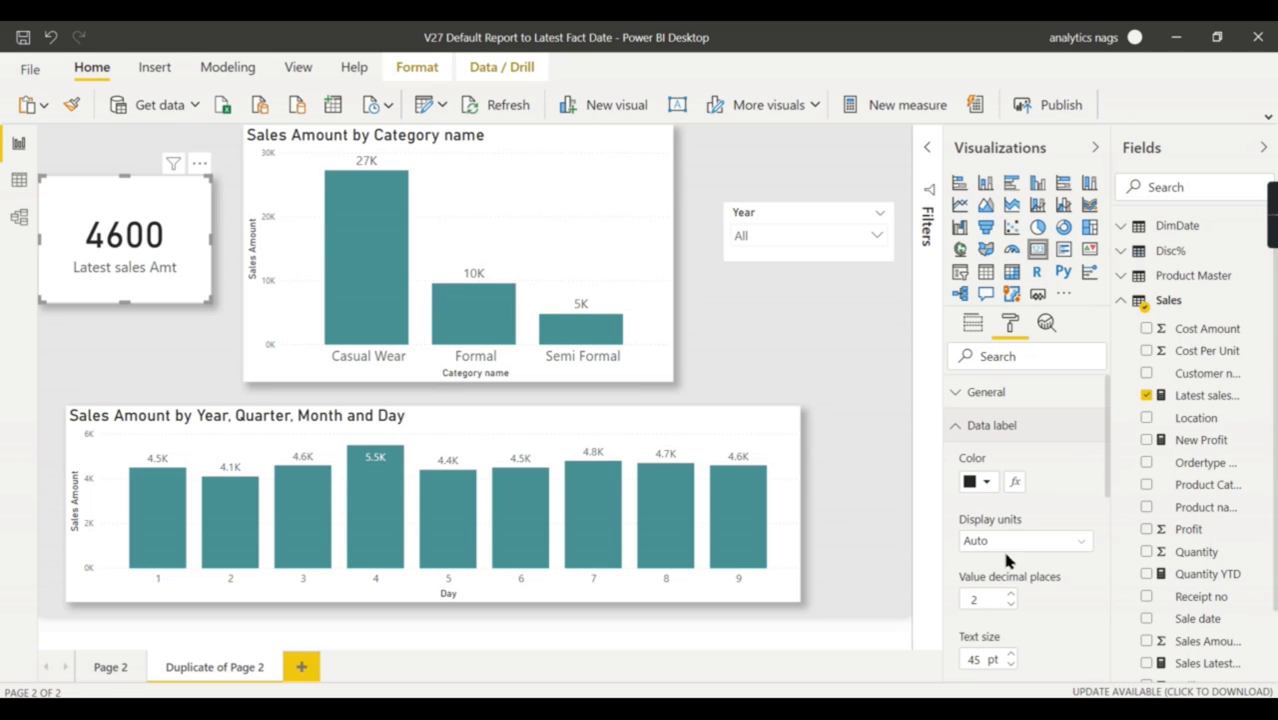
left_click(958, 428)
Add the Latest sales Amt measure as a second value to the Year, Quarter, Month and Day column chart
mouse_move(754, 507)
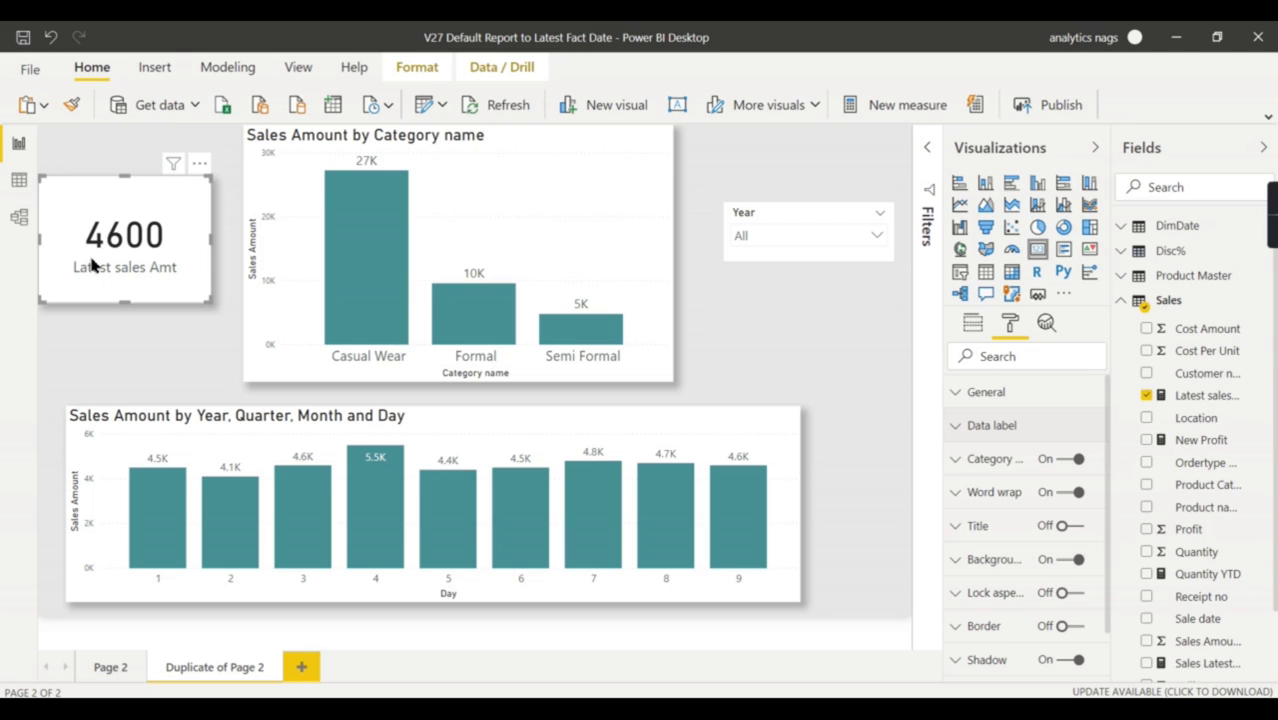
left_click(790, 426)
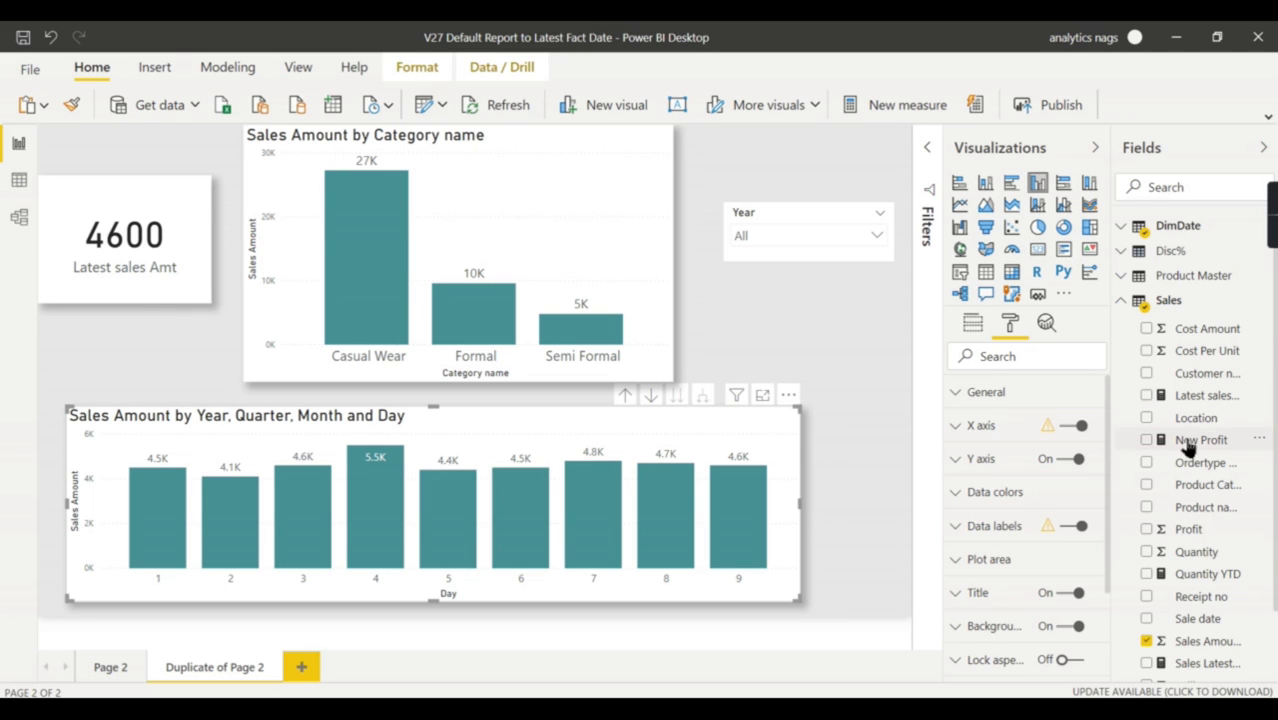
left_click(973, 322)
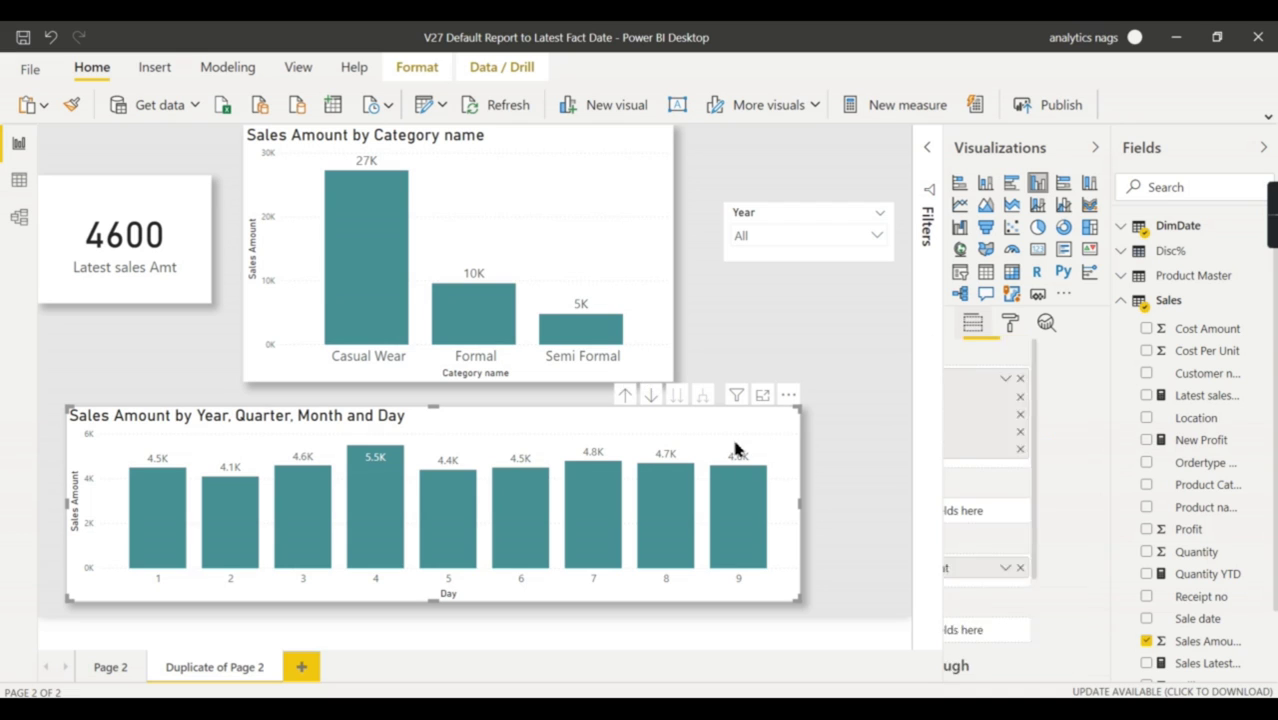
left_click(1146, 395)
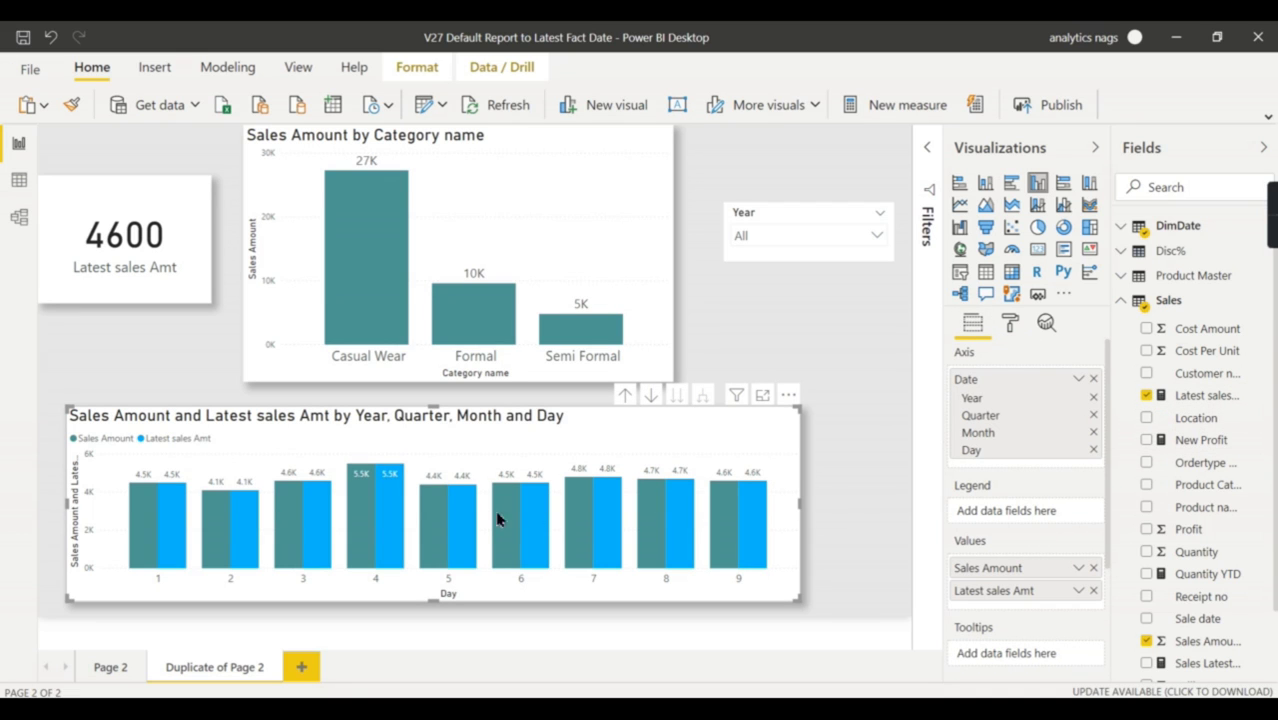
mouse_move(674, 505)
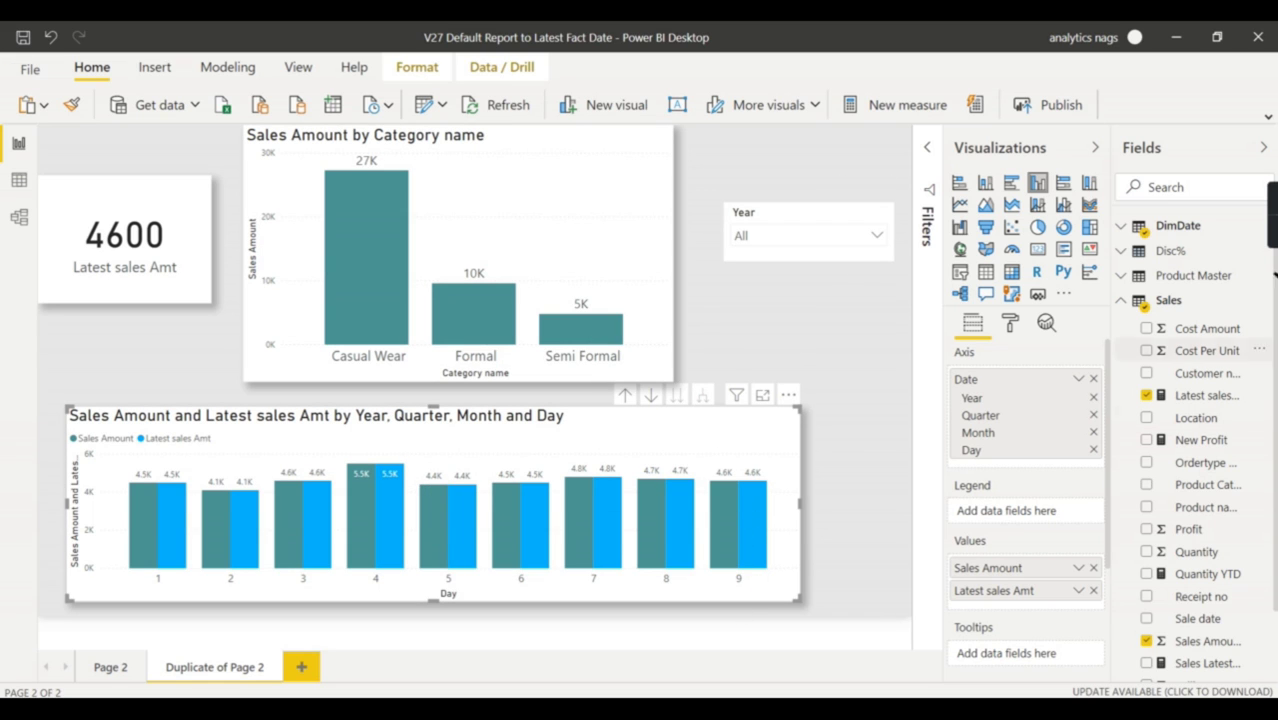
Review the full formula of the Latest sales Amt measure
left_click(1205, 395)
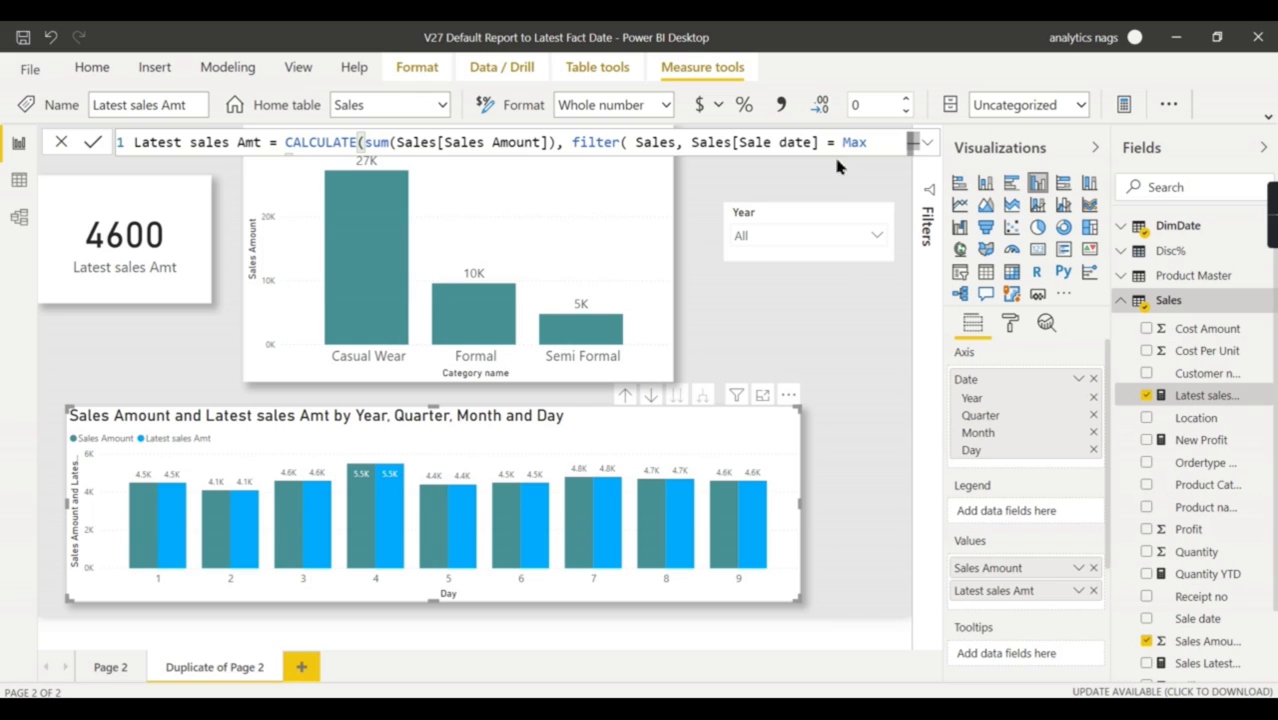
left_click(924, 143)
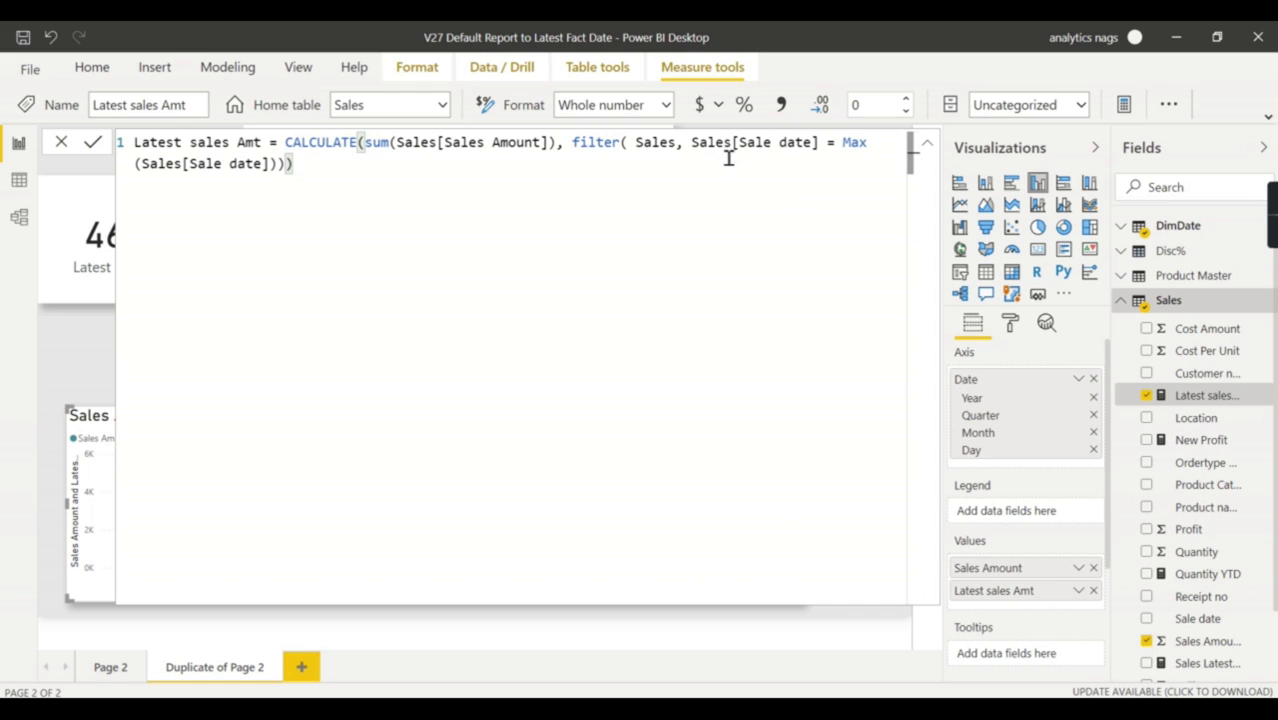
left_click(929, 148)
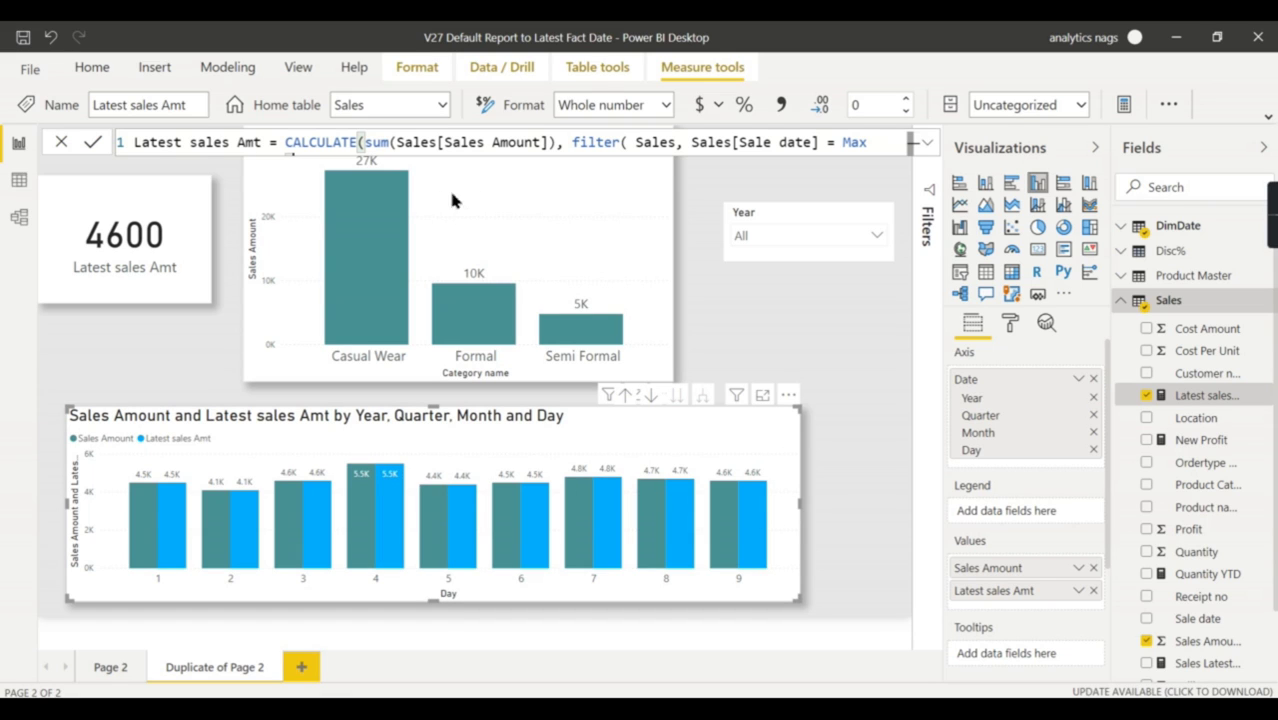
Add Latest sales Amt as a second value to the Category name column chart and check the new columns' values per category
left_click(474, 221)
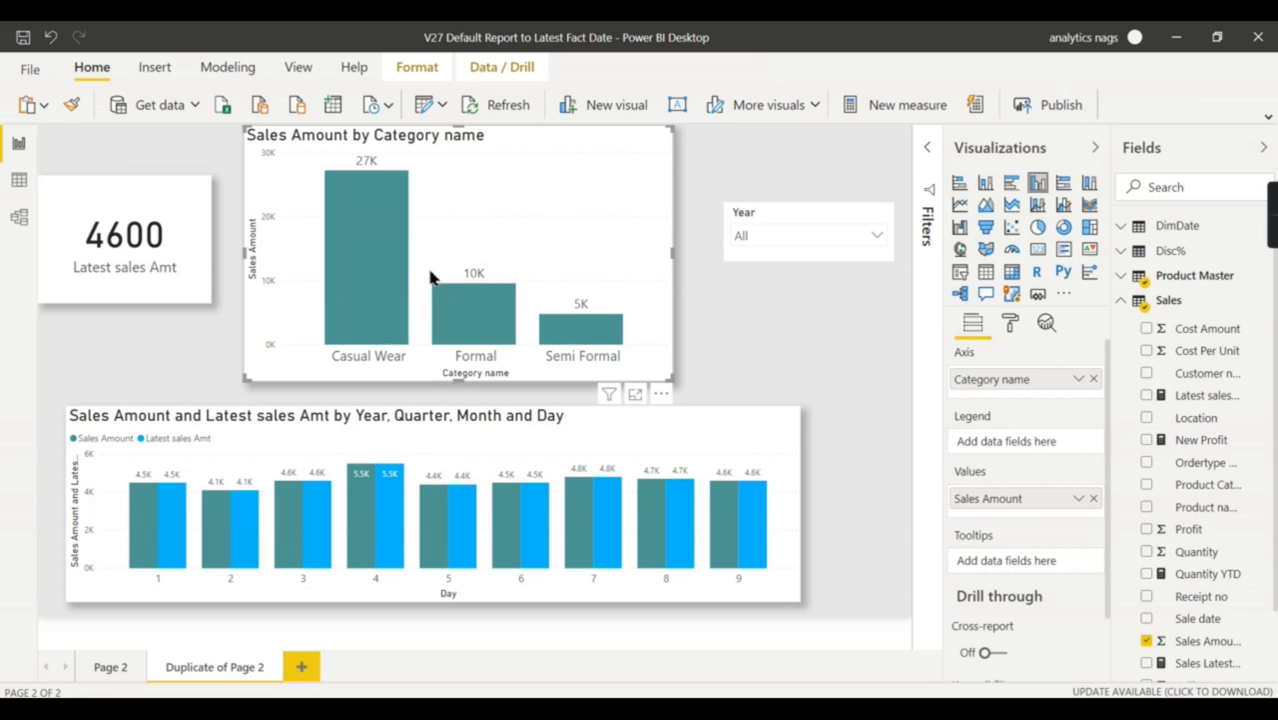
left_click(1146, 395)
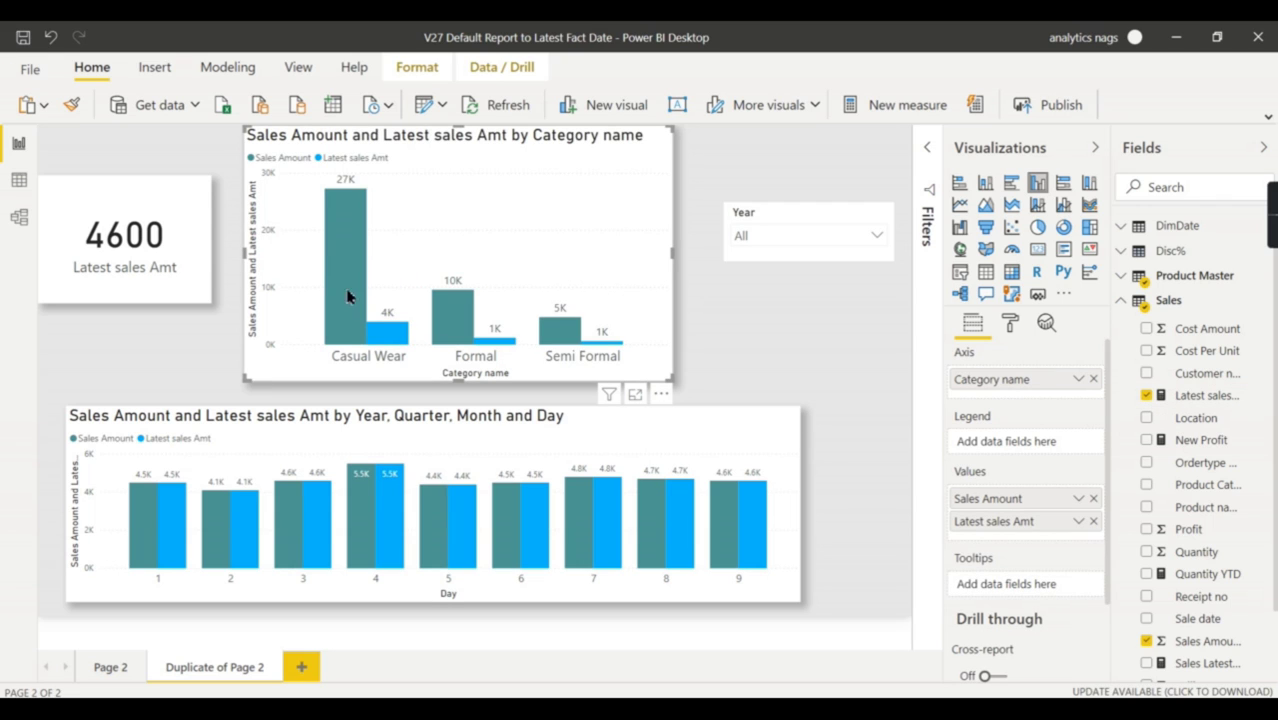
mouse_move(391, 338)
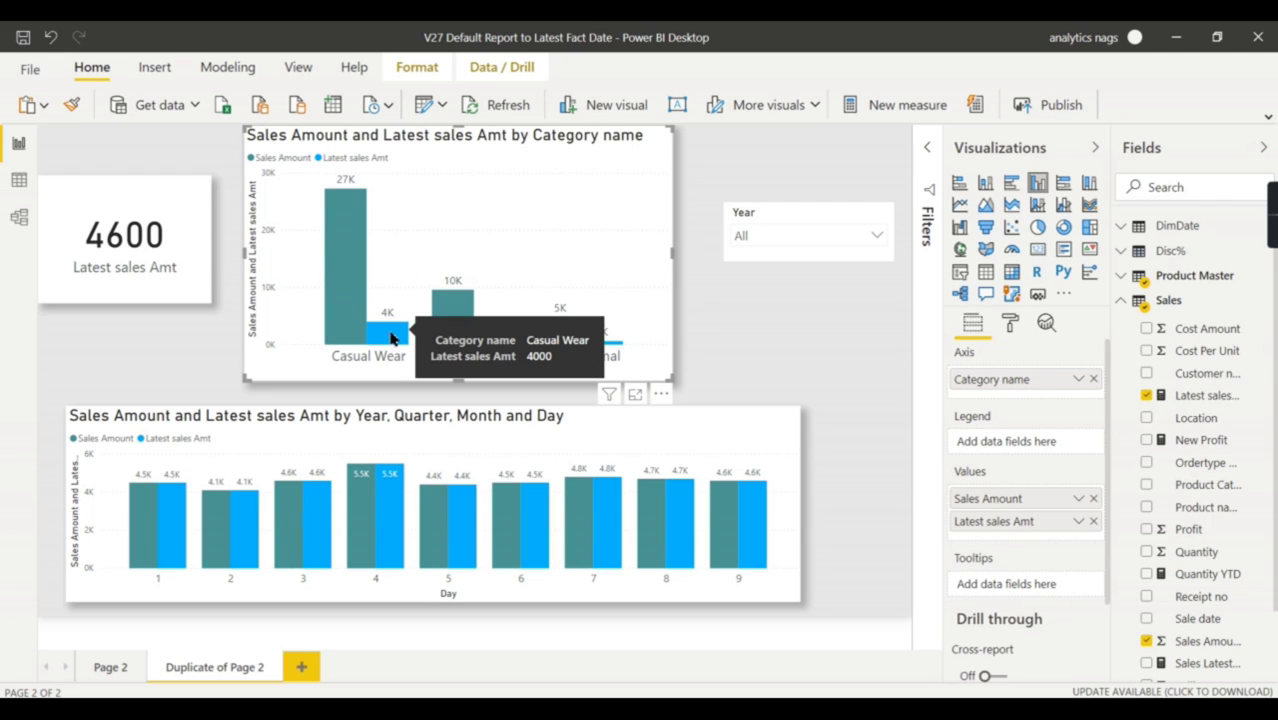
mouse_move(505, 346)
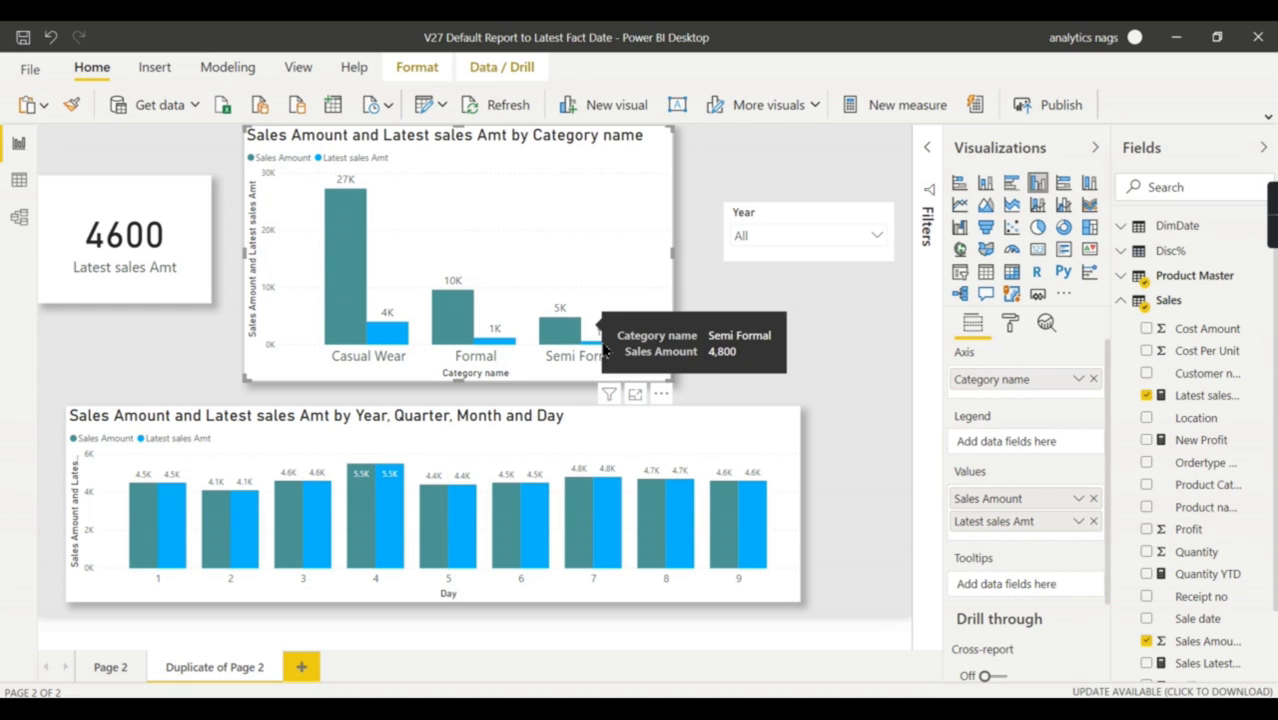
mouse_move(600, 349)
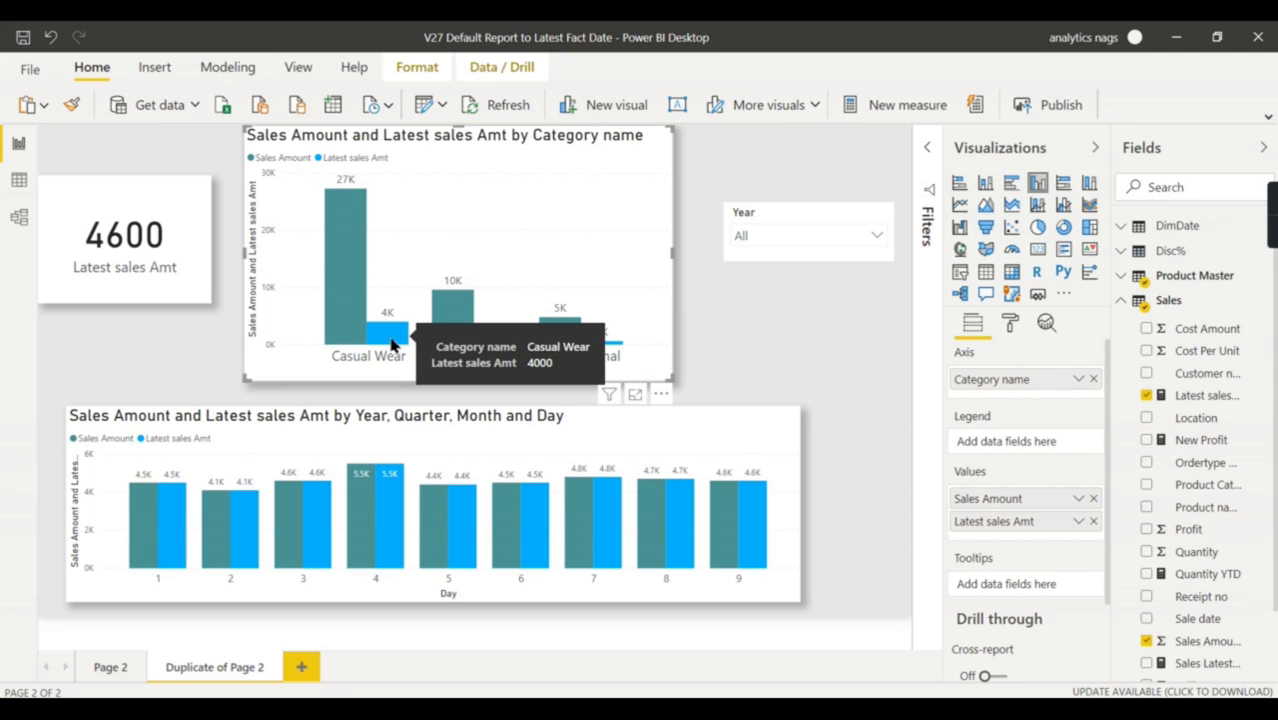
left_click(795, 328)
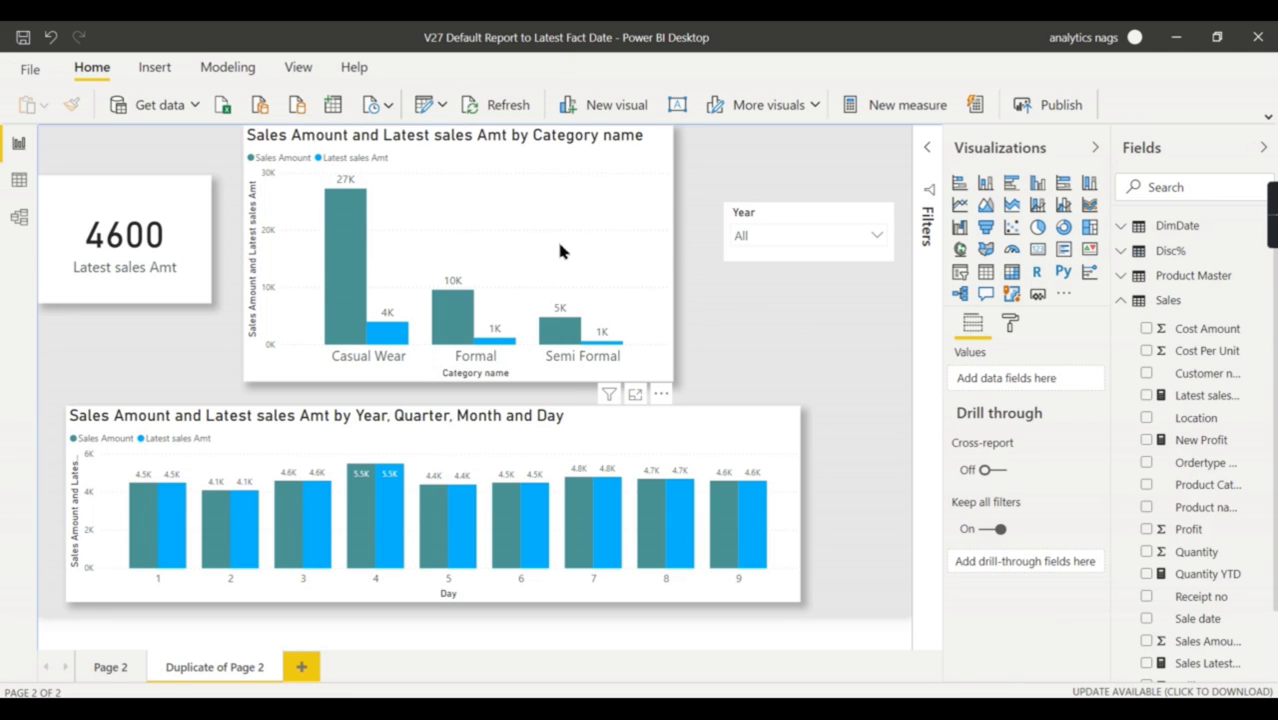
left_click(650, 237)
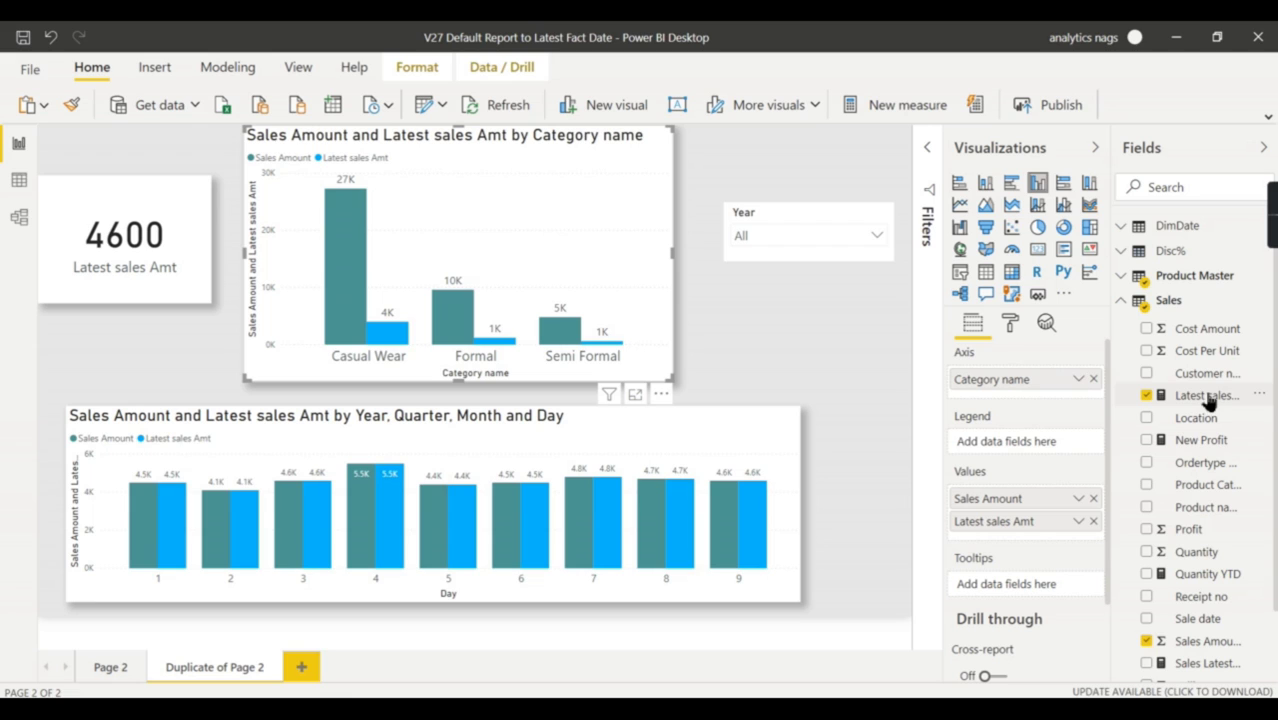
left_click(89, 270)
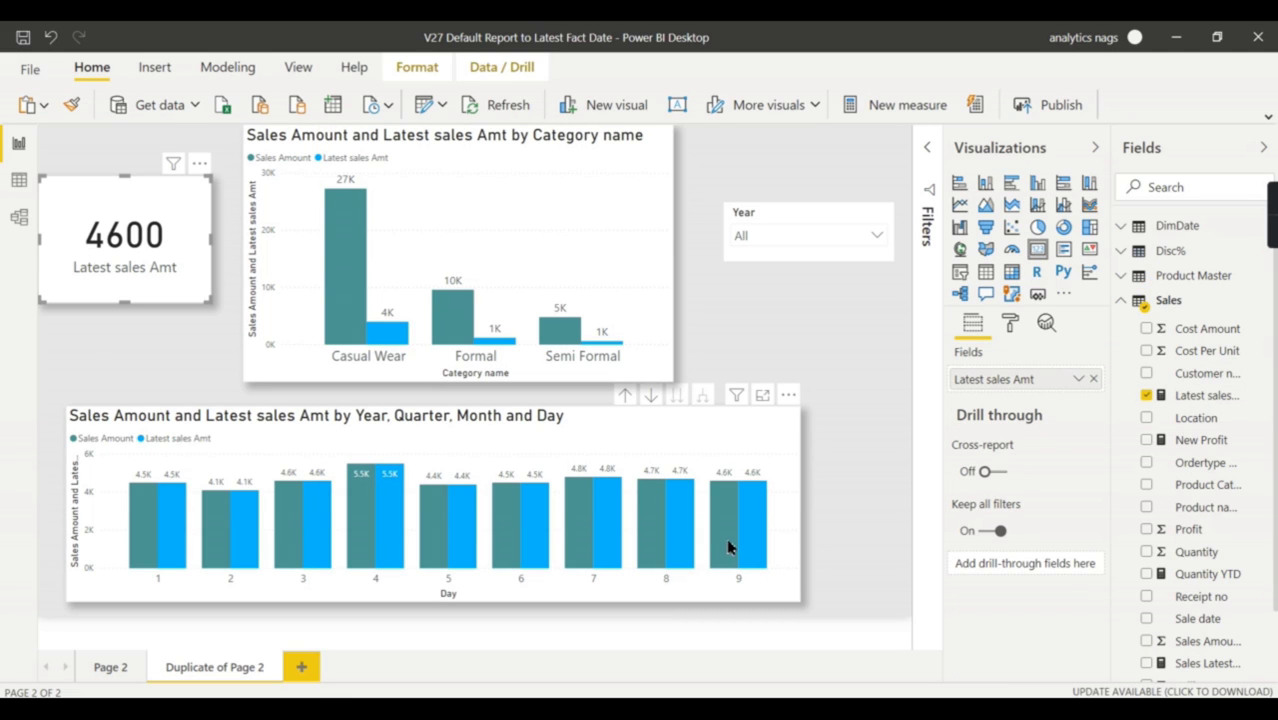
Remove Latest sales Amt from the values of the Year, Quarter, Month and Day column chart
mouse_move(728, 545)
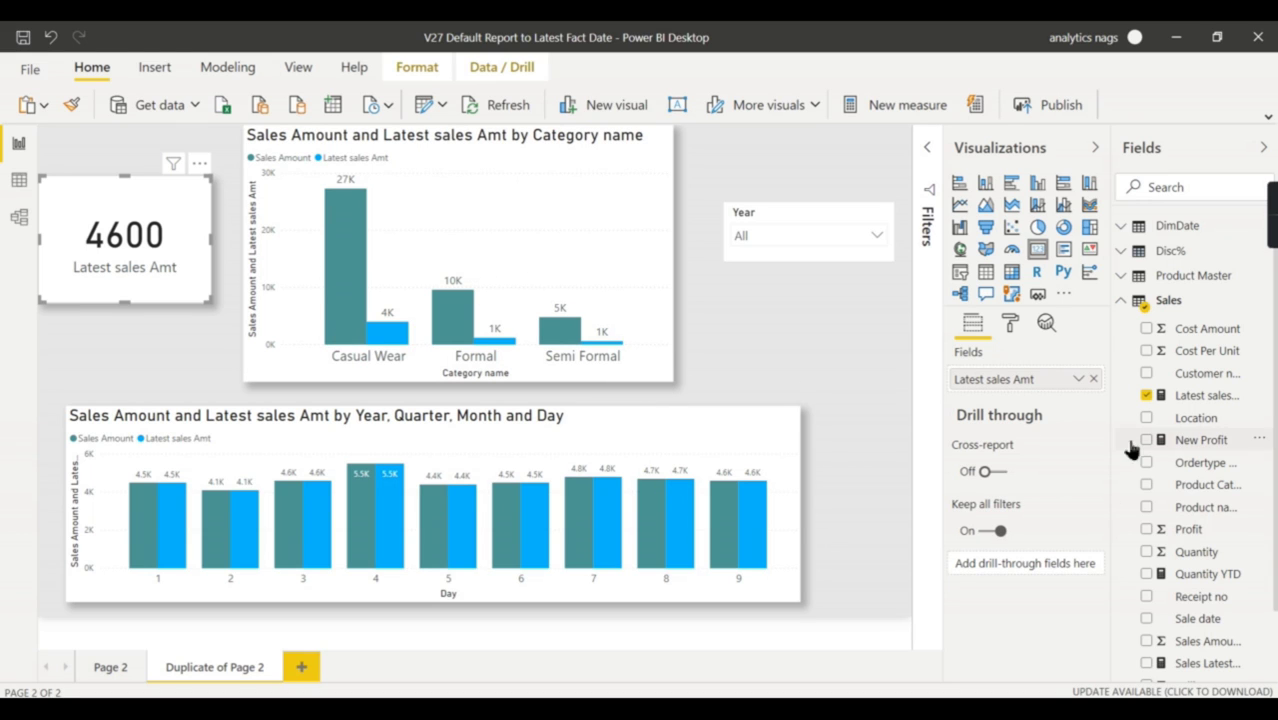
left_click(487, 175)
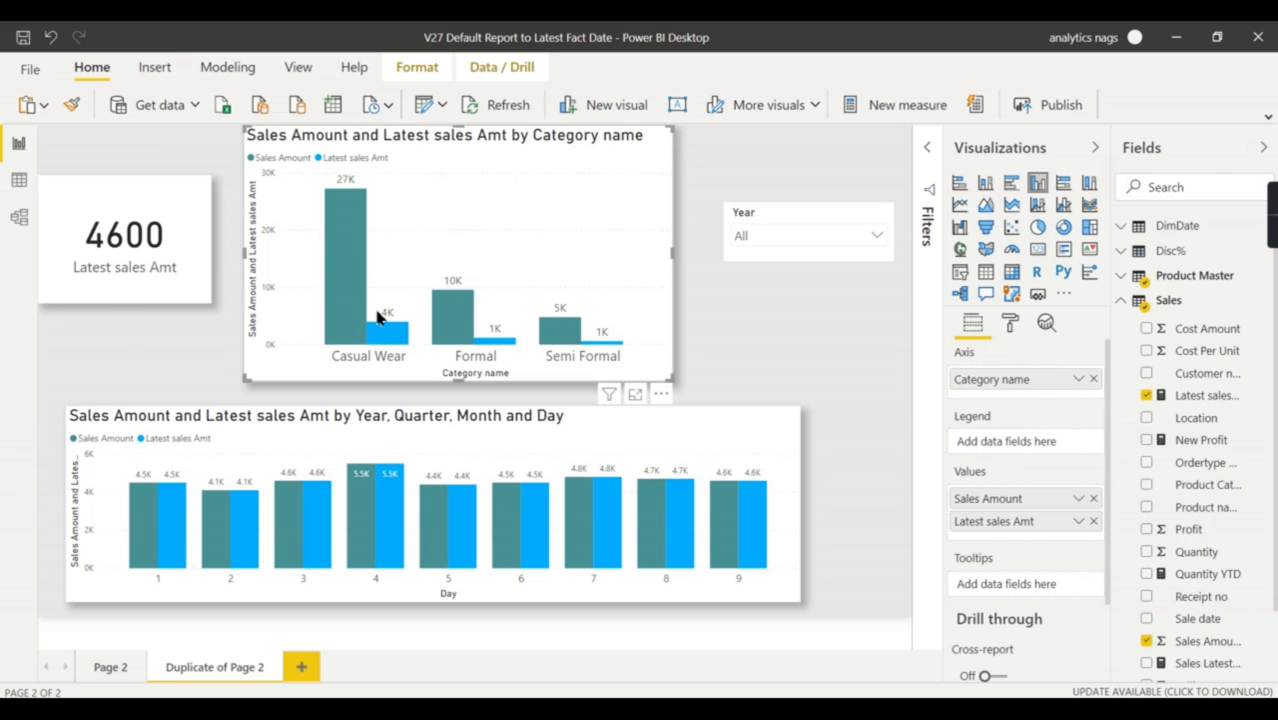
left_click(763, 428)
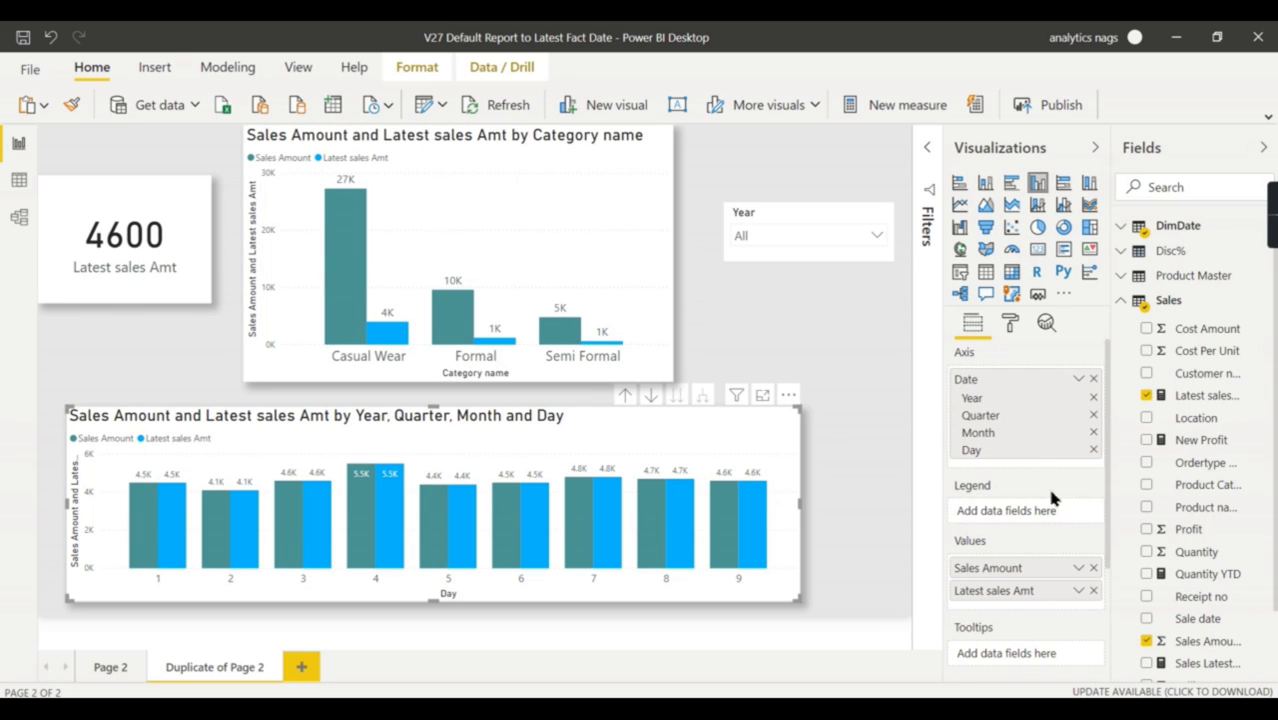
left_click(1093, 590)
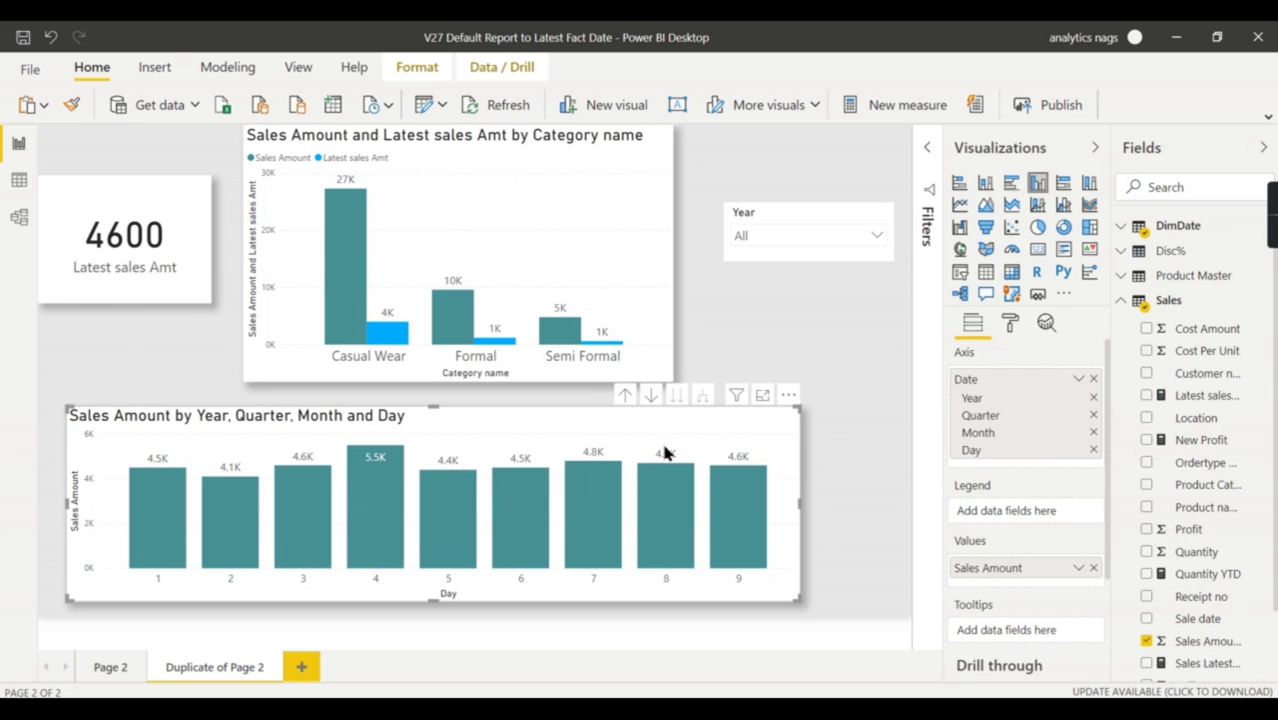
Cross-highlight the page by Casual Wear and by Formal, and compare each category's latest sales amount with its daily columns
left_click(485, 226)
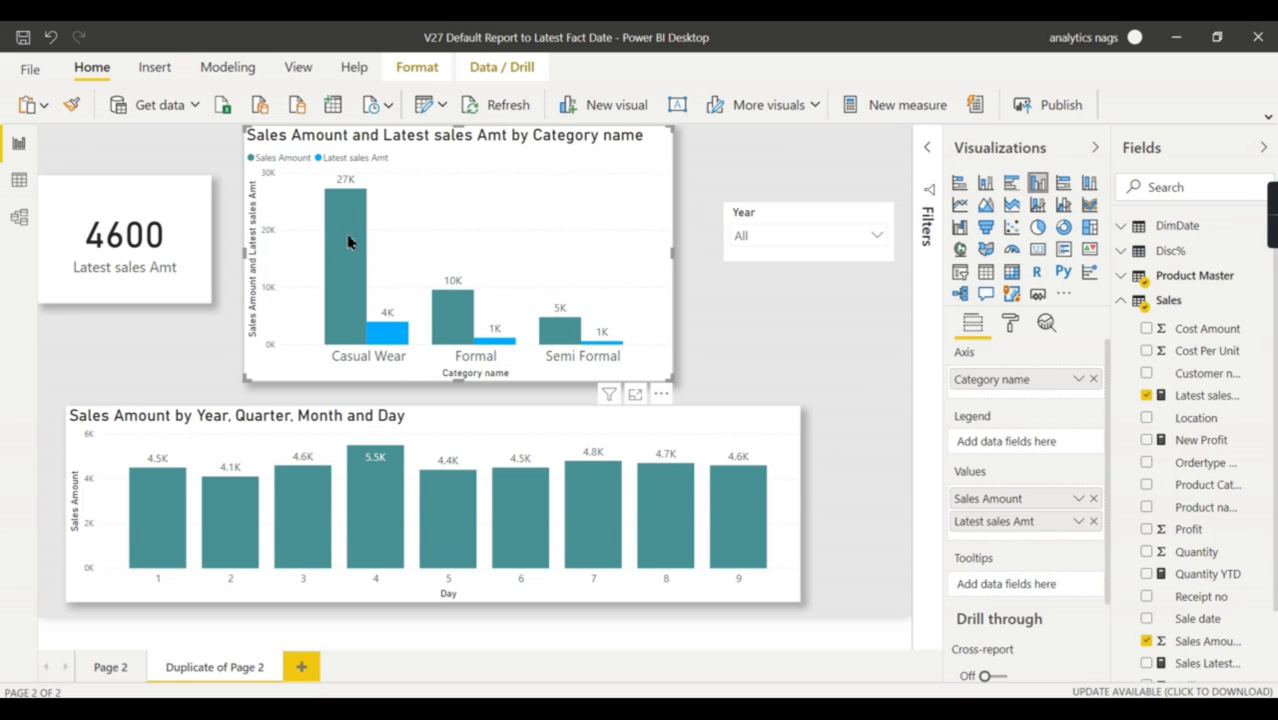
left_click(358, 359)
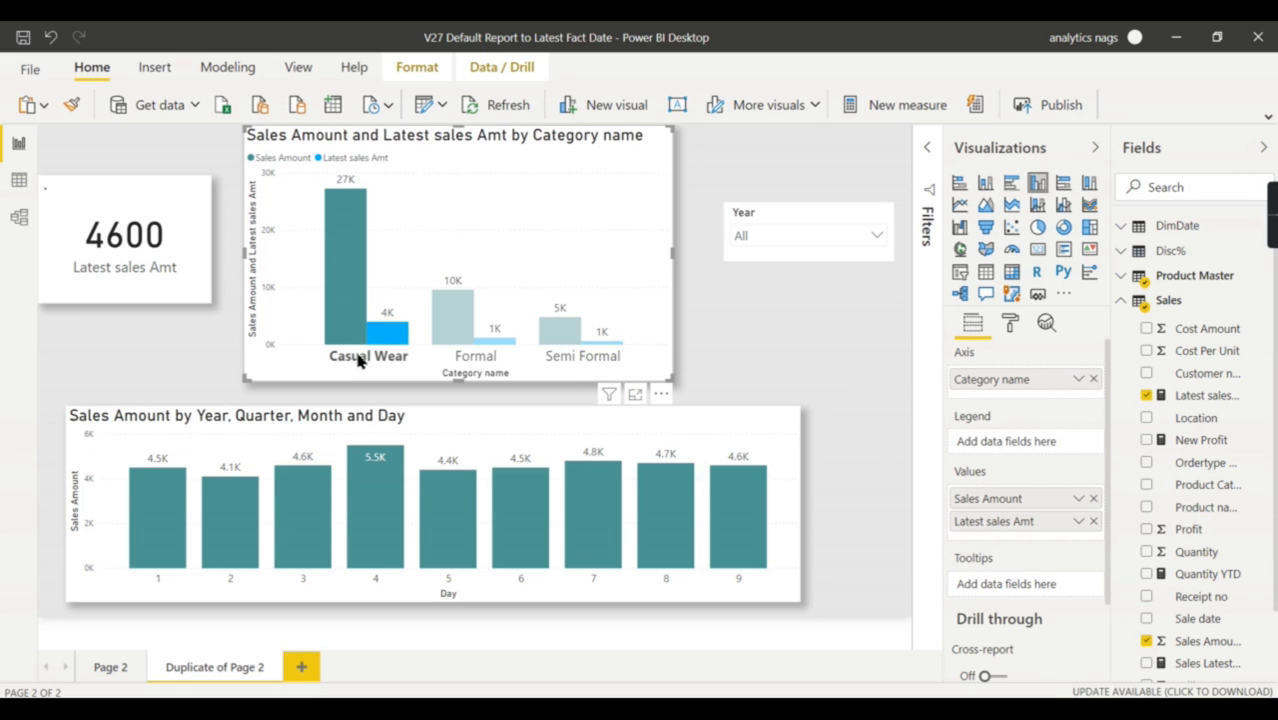
mouse_move(748, 519)
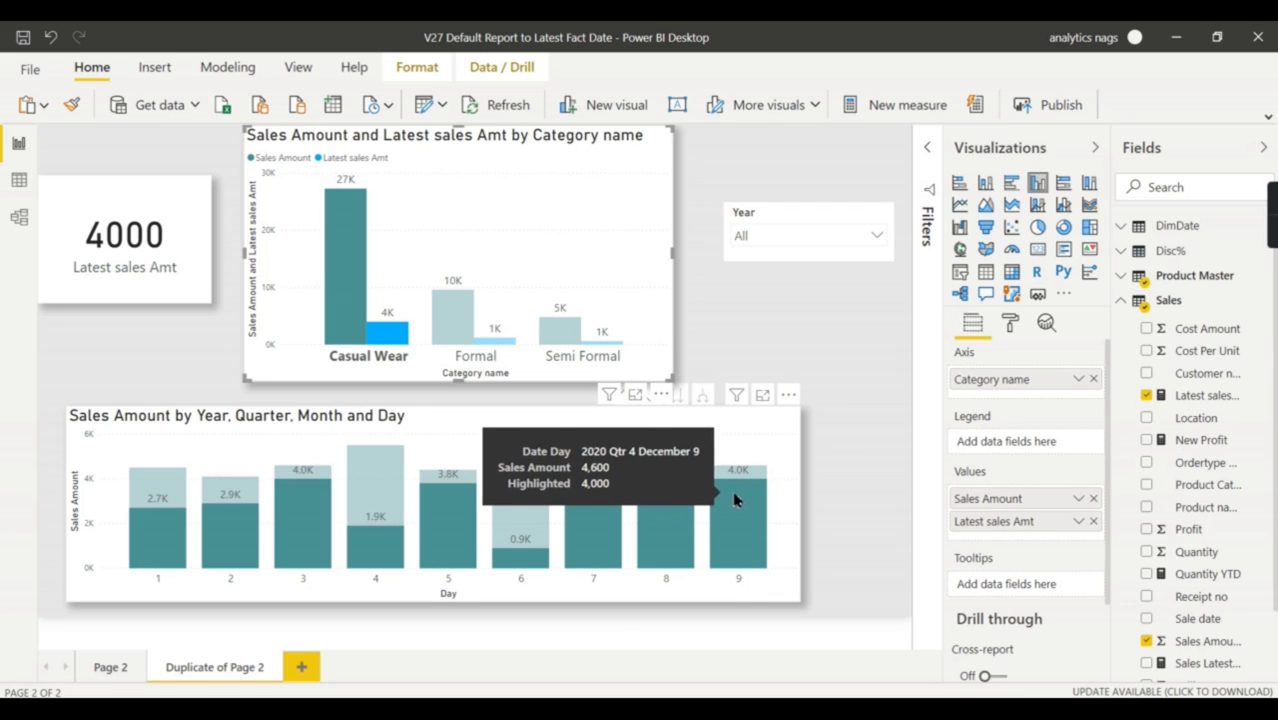
mouse_move(396, 340)
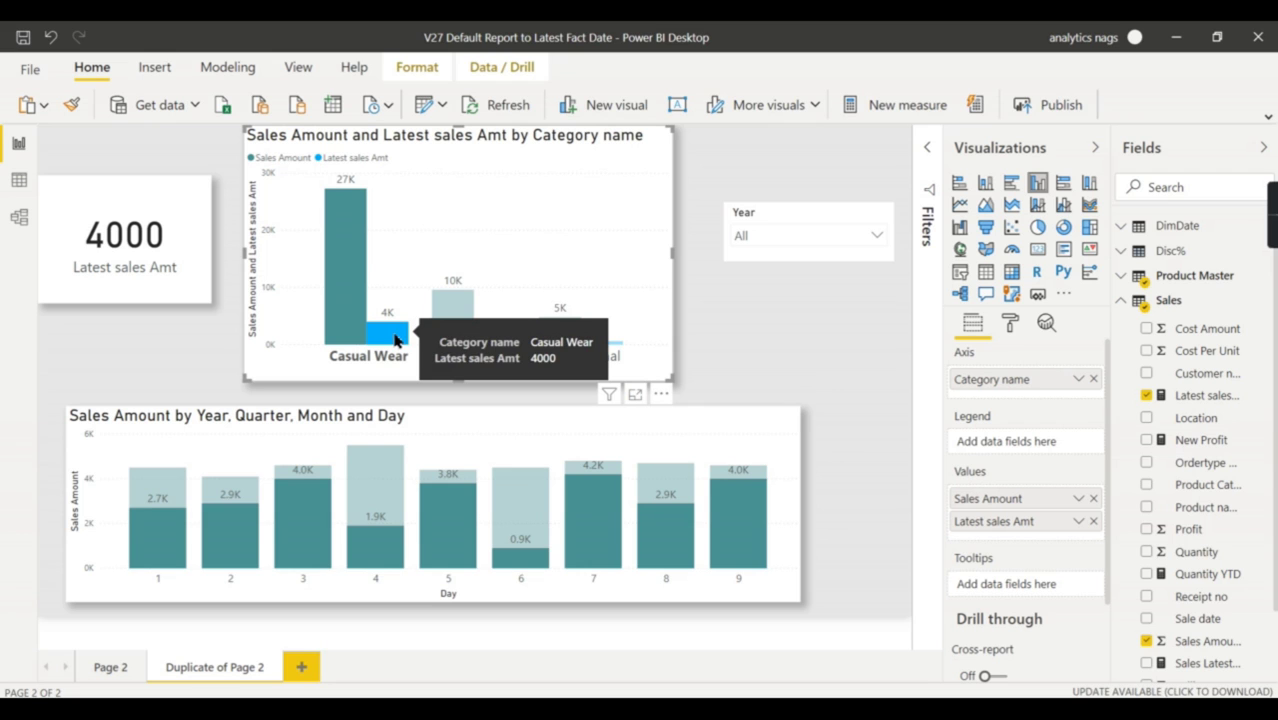
left_click(731, 328)
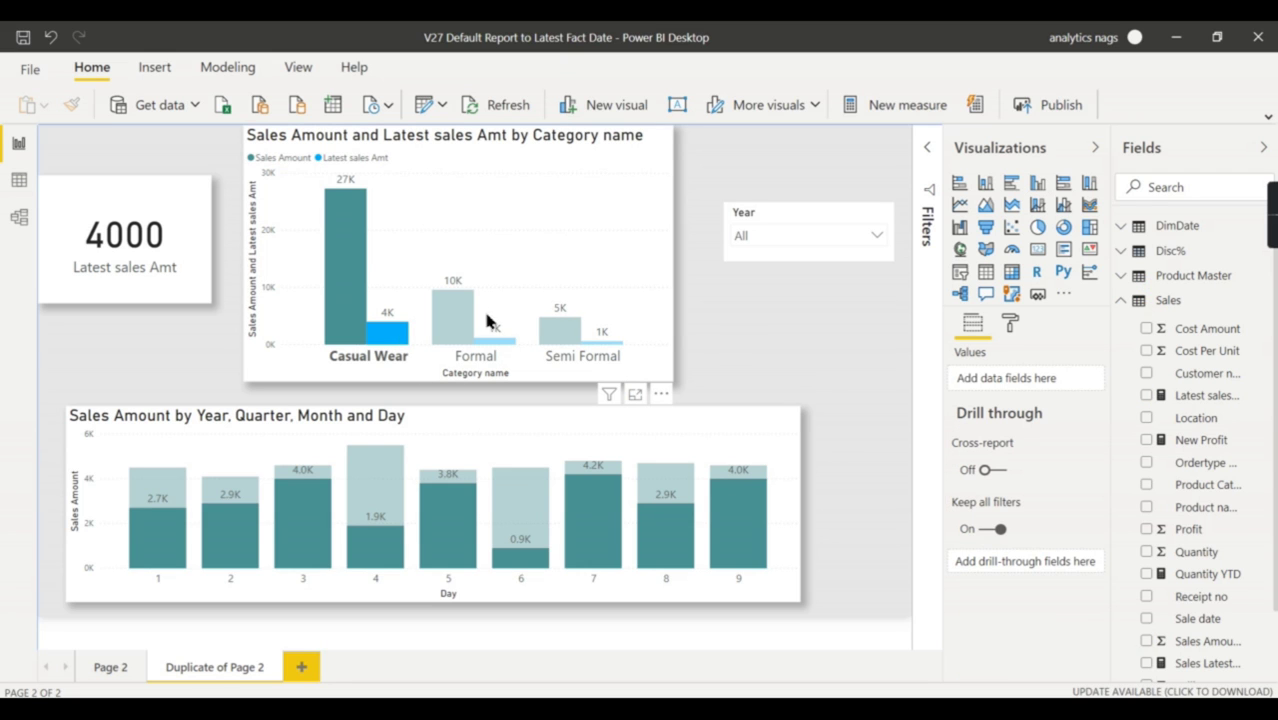
left_click(482, 354)
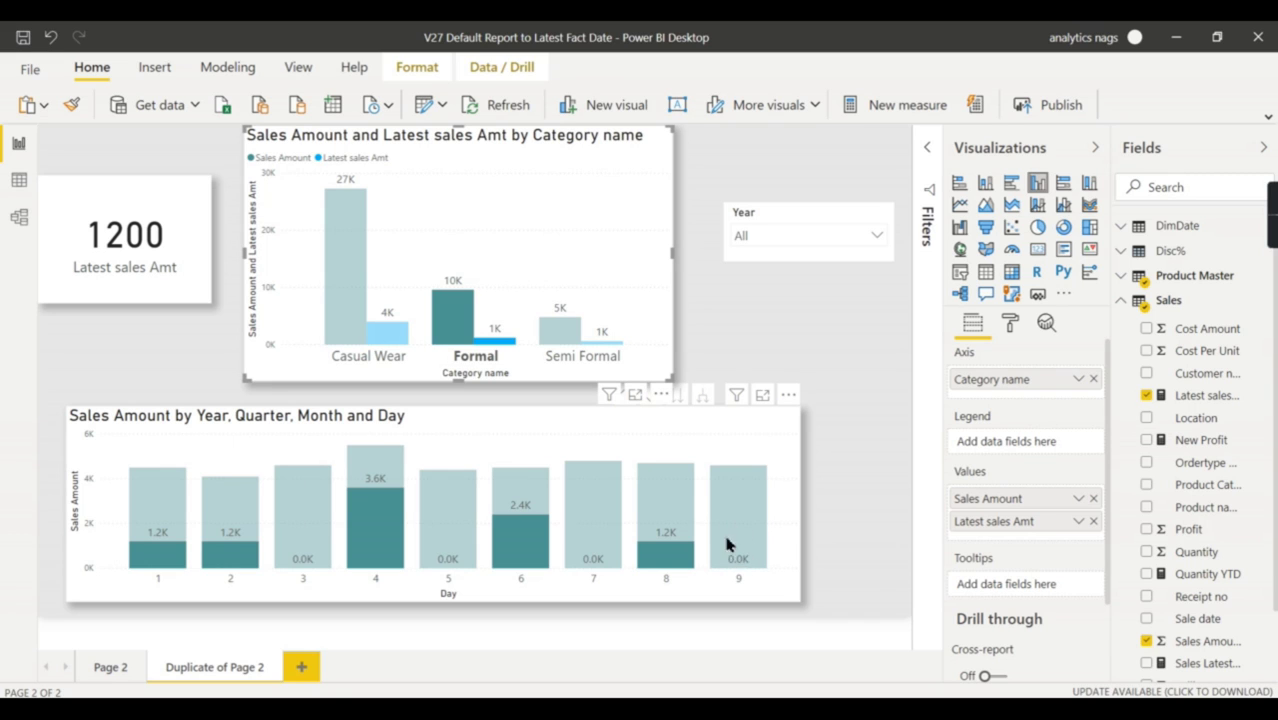
mouse_move(678, 566)
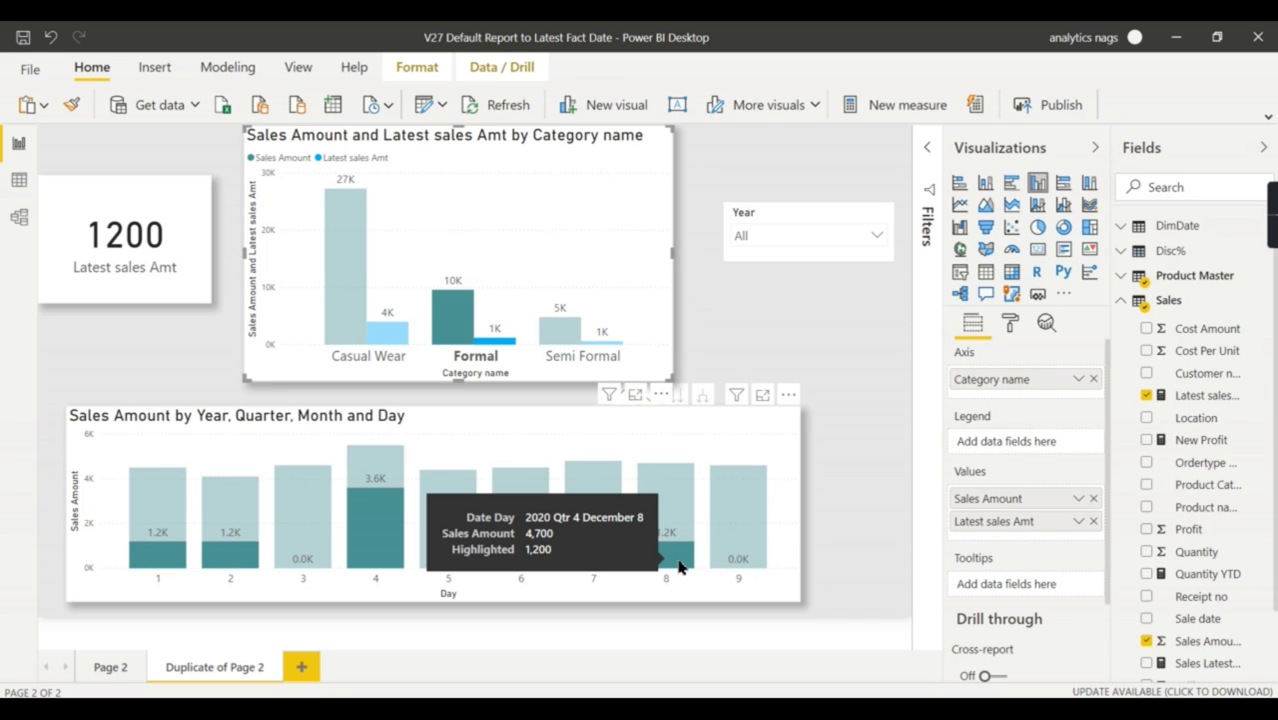
Create a new measure in the Sales table from a copy of the Latest sales Amt formula, naming it Latest sales Amt1
left_click(1207, 395)
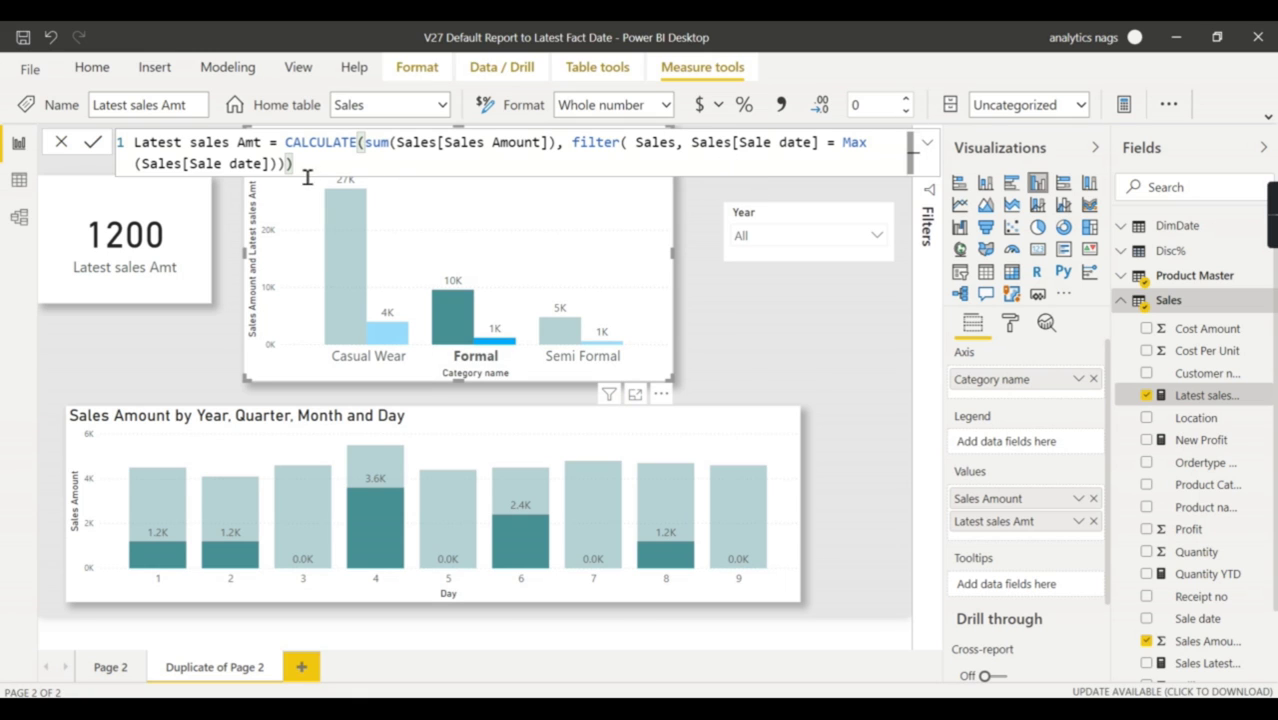
left_click(814, 339)
left_click(1207, 398)
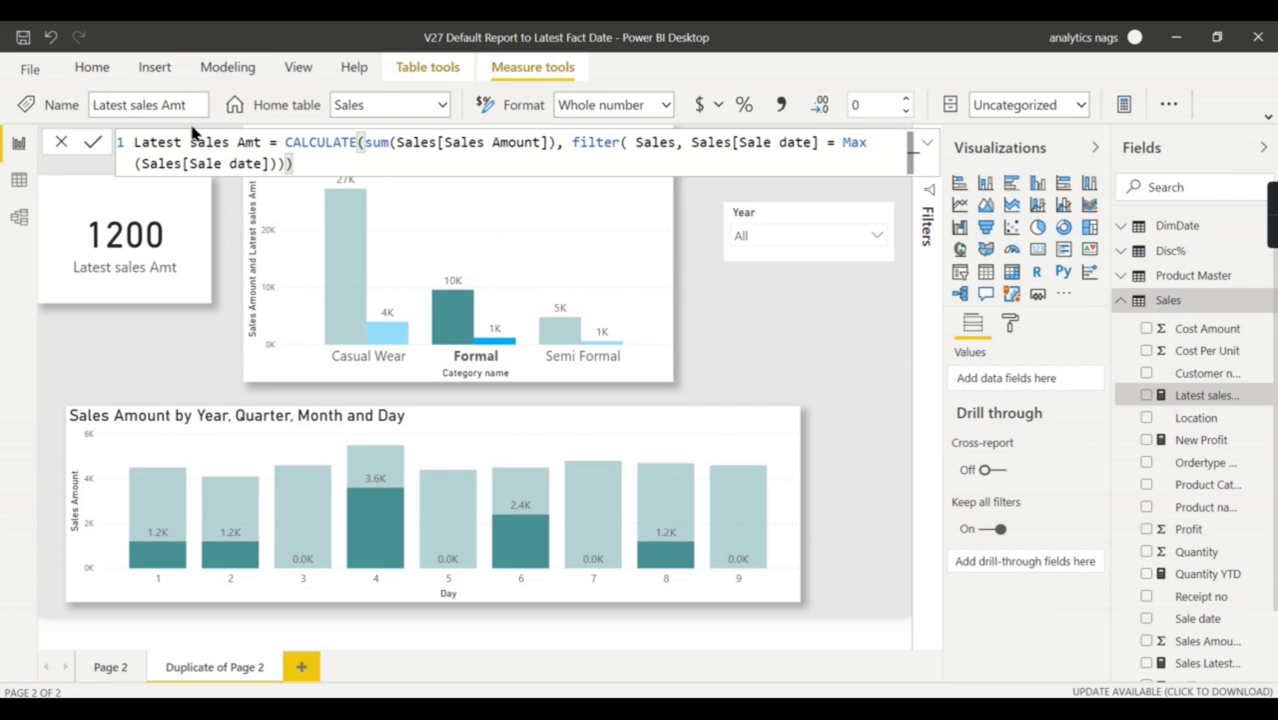
left_click_drag(313, 175, 103, 137)
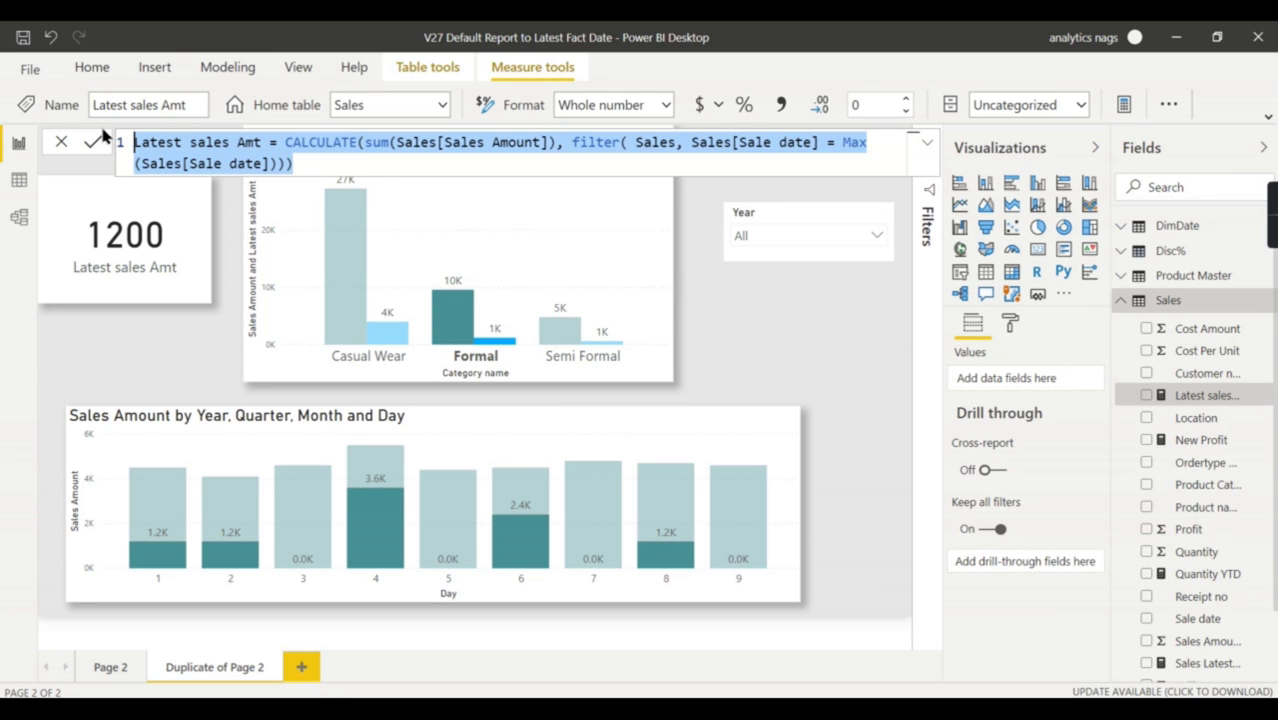
key("ctrl+c")
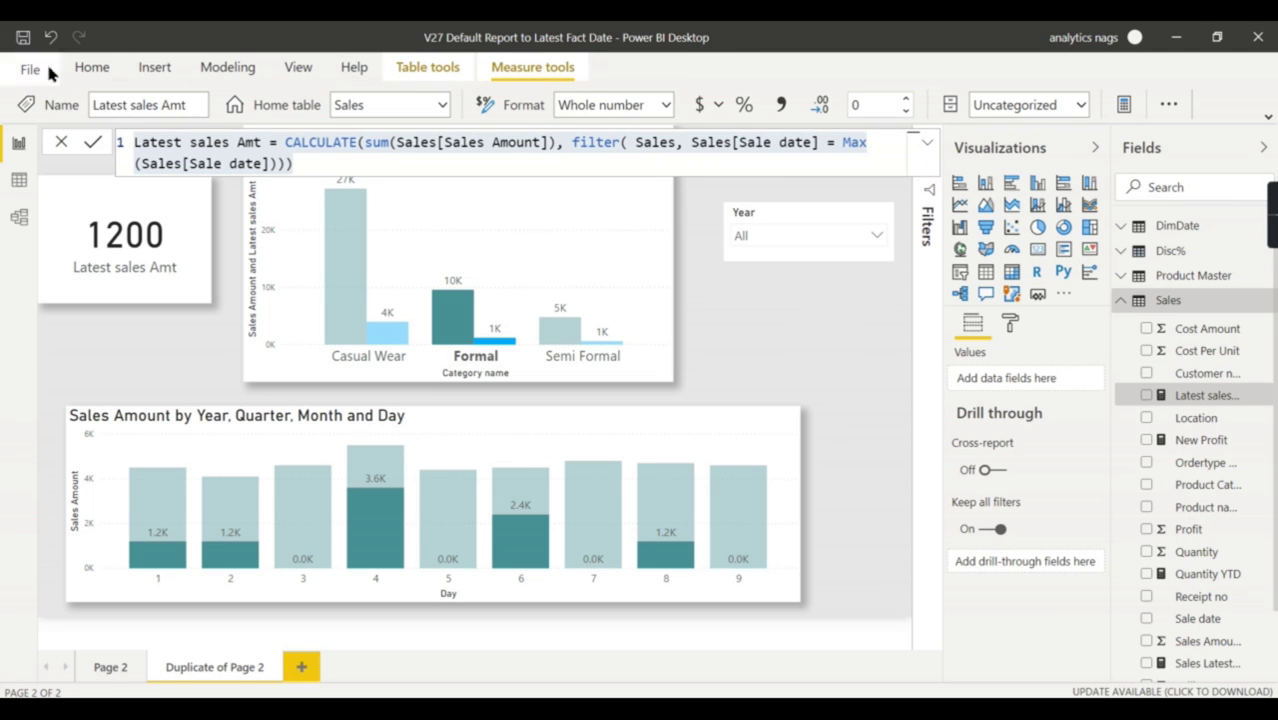
left_click(100, 69)
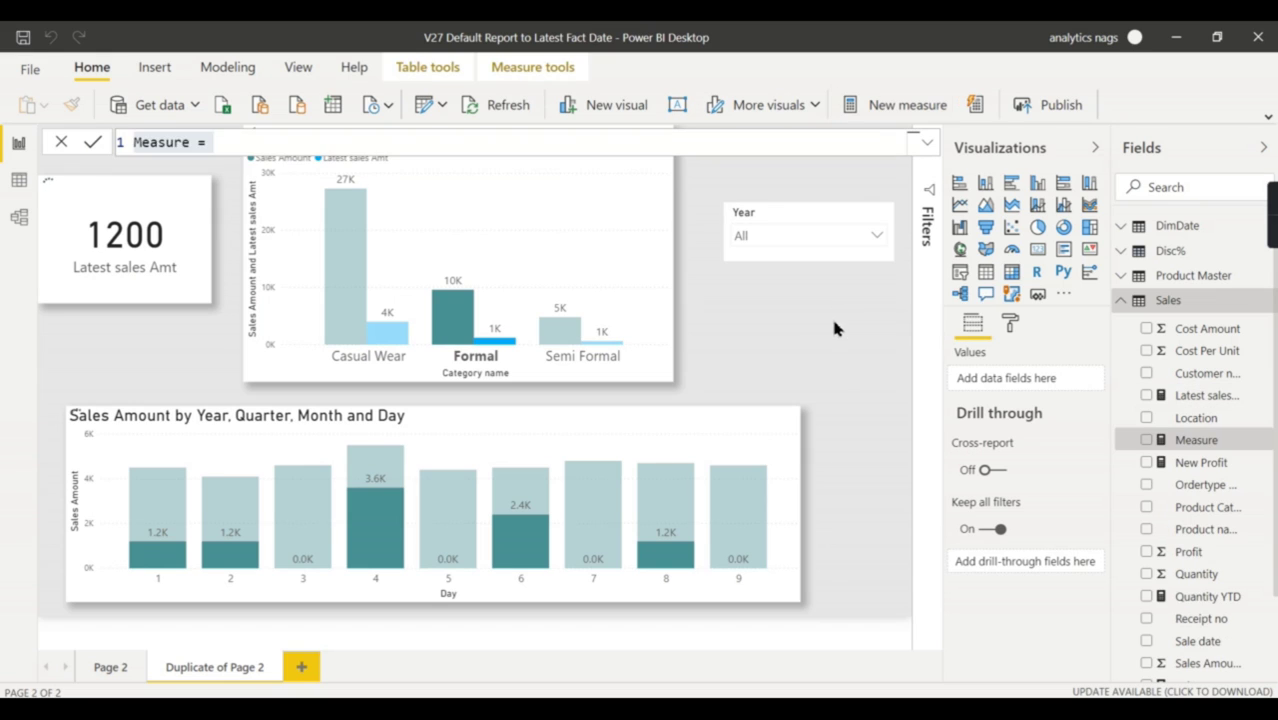
key("ctrl+v")
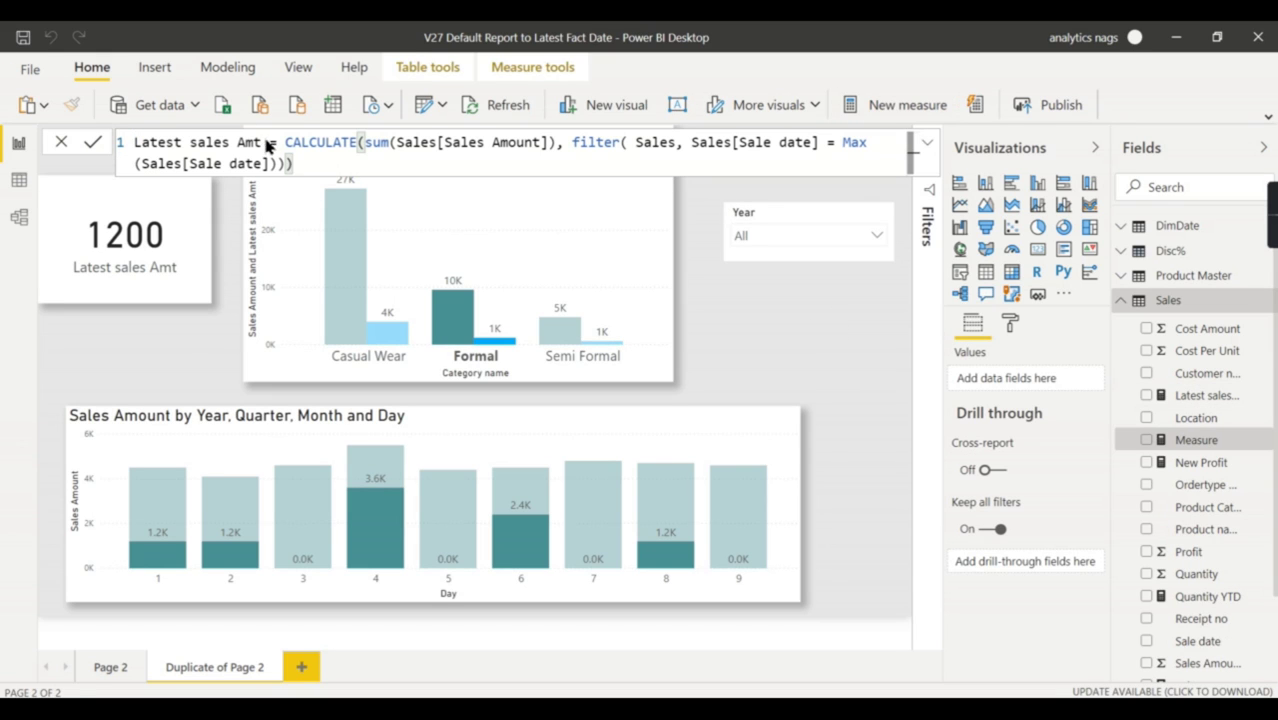
type("1")
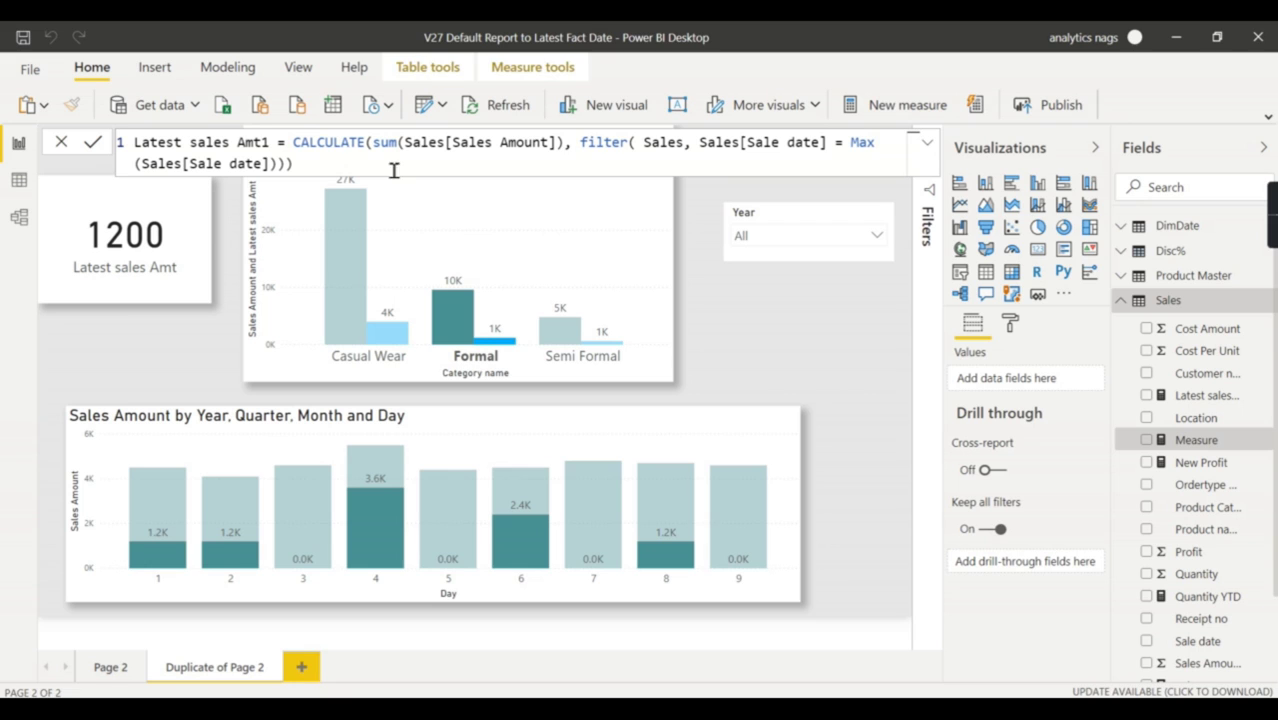
Move the CALCULATE expression of Latest sales Amt1 down to line 5, leaving three empty lines above it
left_click_drag(293, 150, 365, 163)
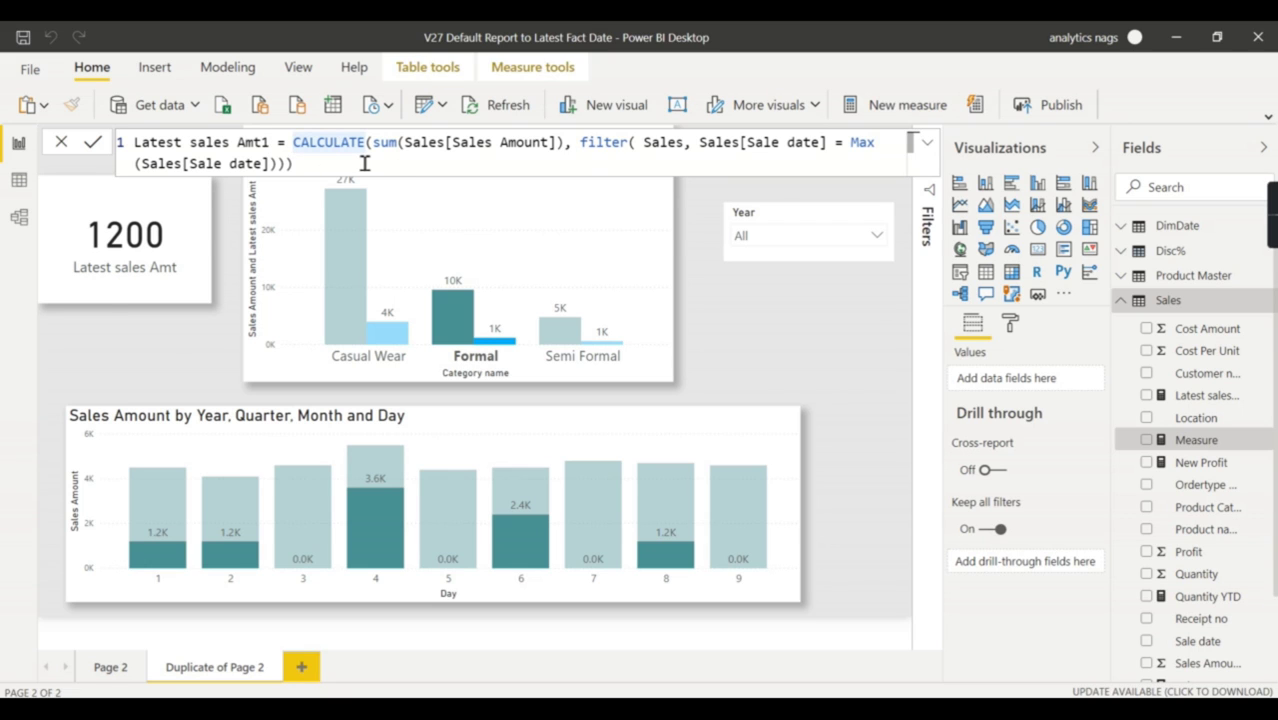
key("shift+Return")
key("shift+Return")
key("shift+Return")
key("shift+Return")
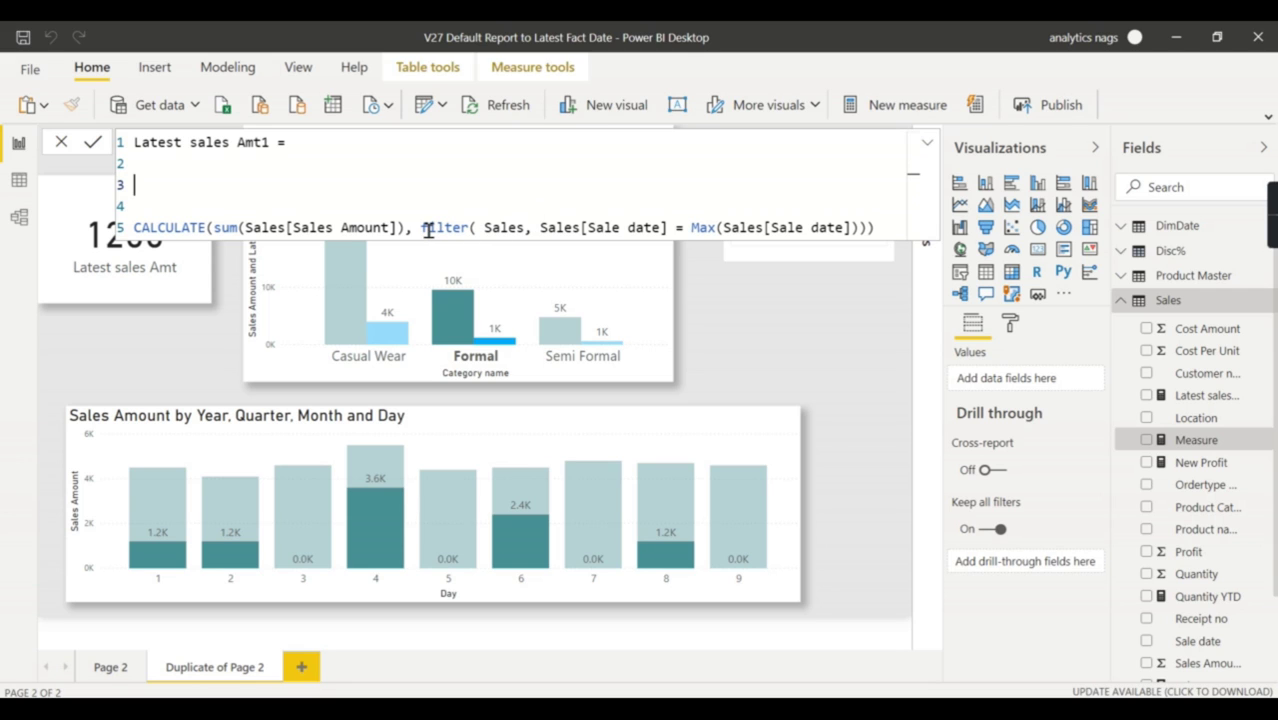
left_click_drag(421, 229, 562, 234)
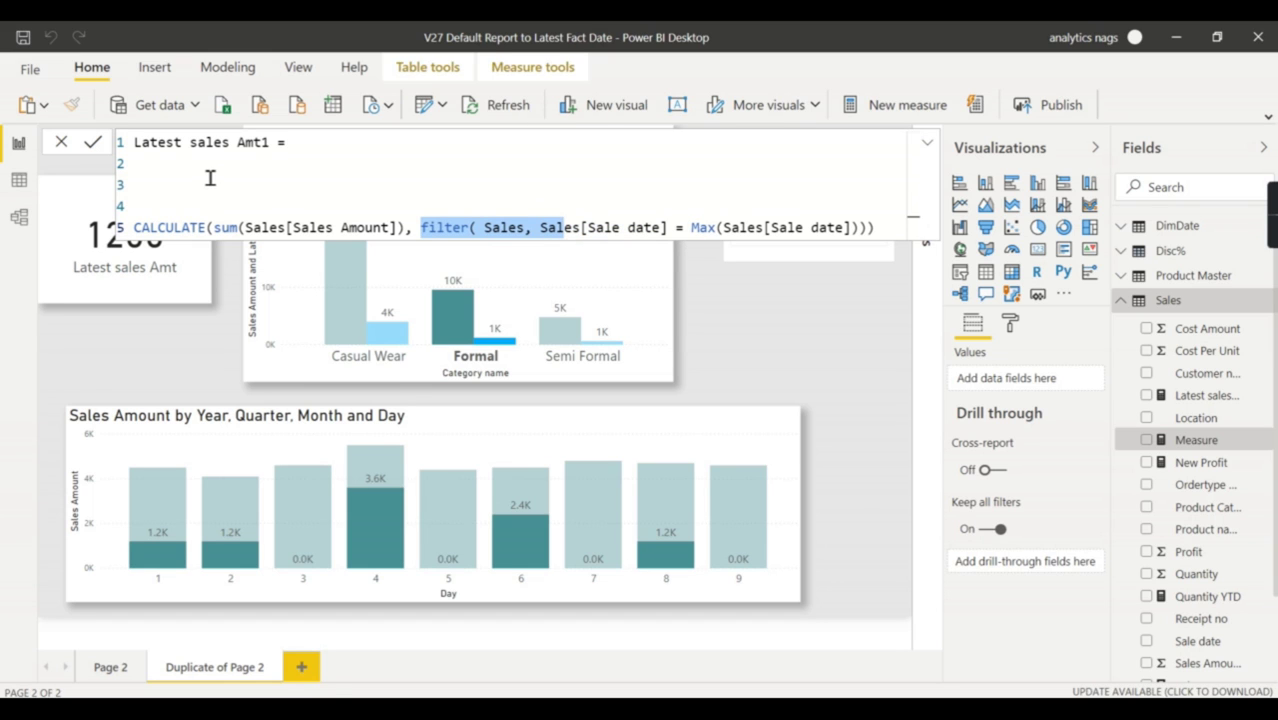
Define a variable on line 2 of the formula as var mxsaledt = CALCULATE(max(Sales[Sale date]),All(Sales))
left_click(209, 175)
type("var")
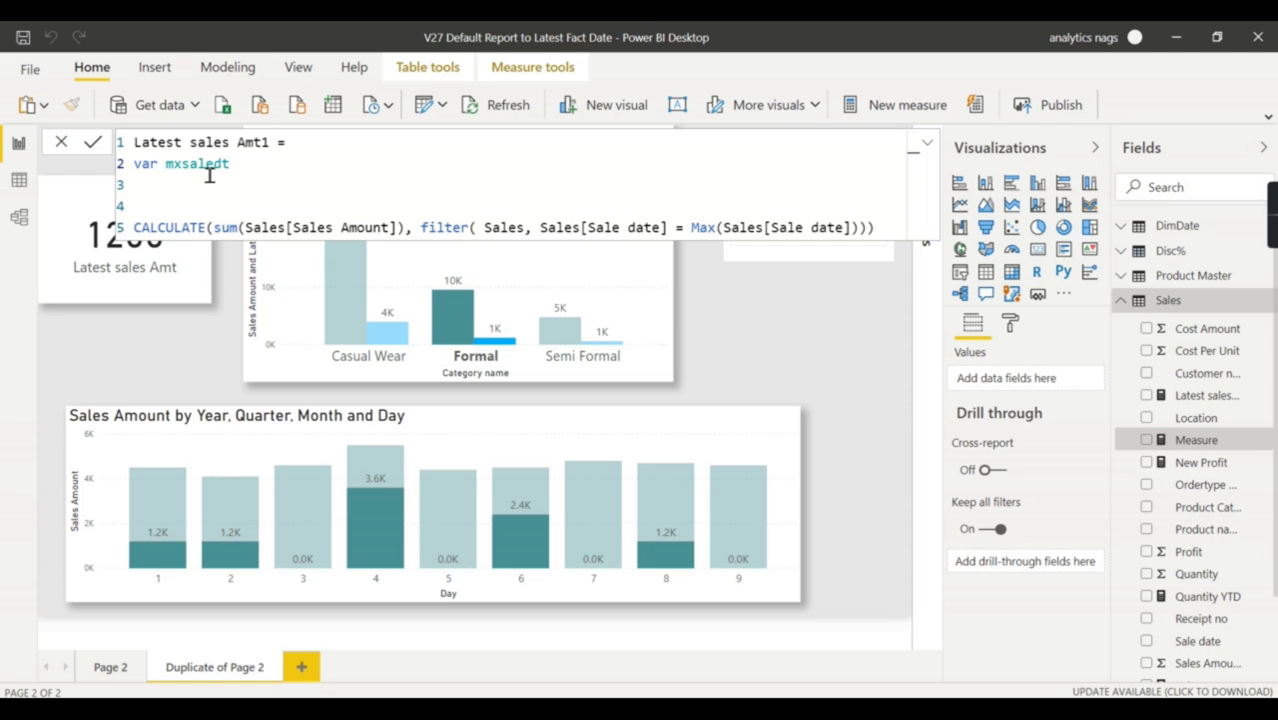
type("mxsaledt = cal")
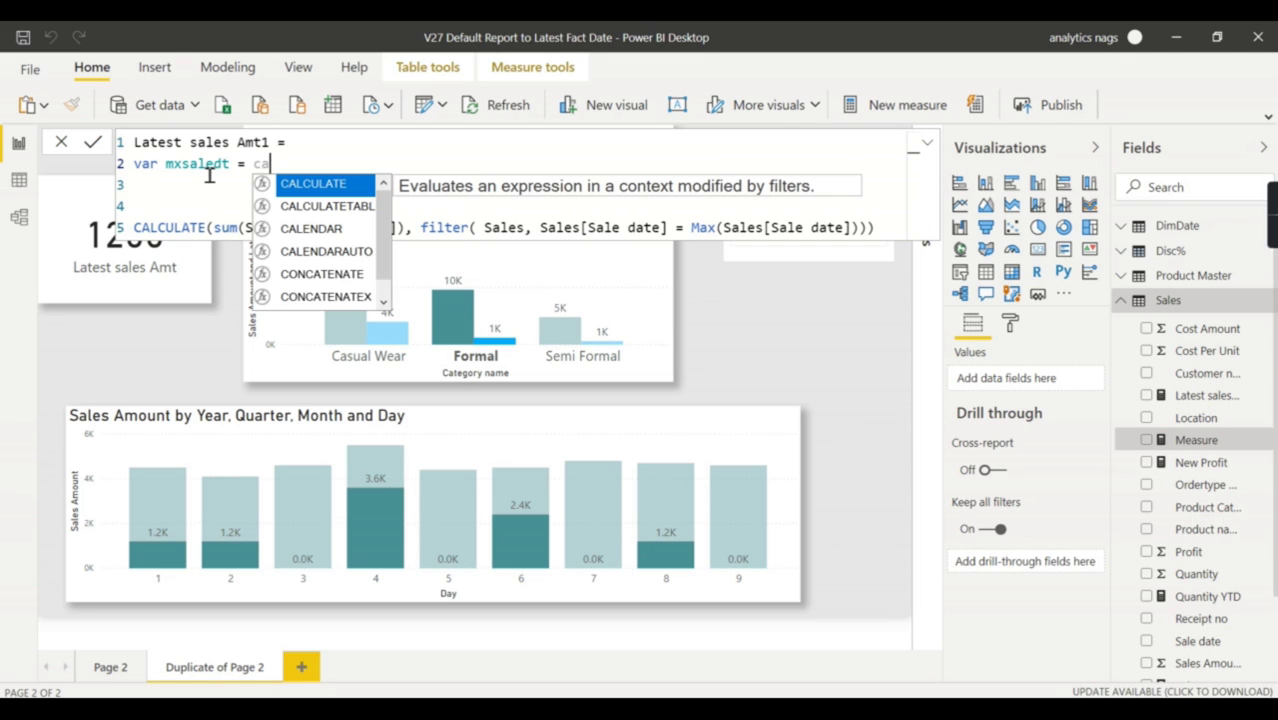
left_click(327, 188)
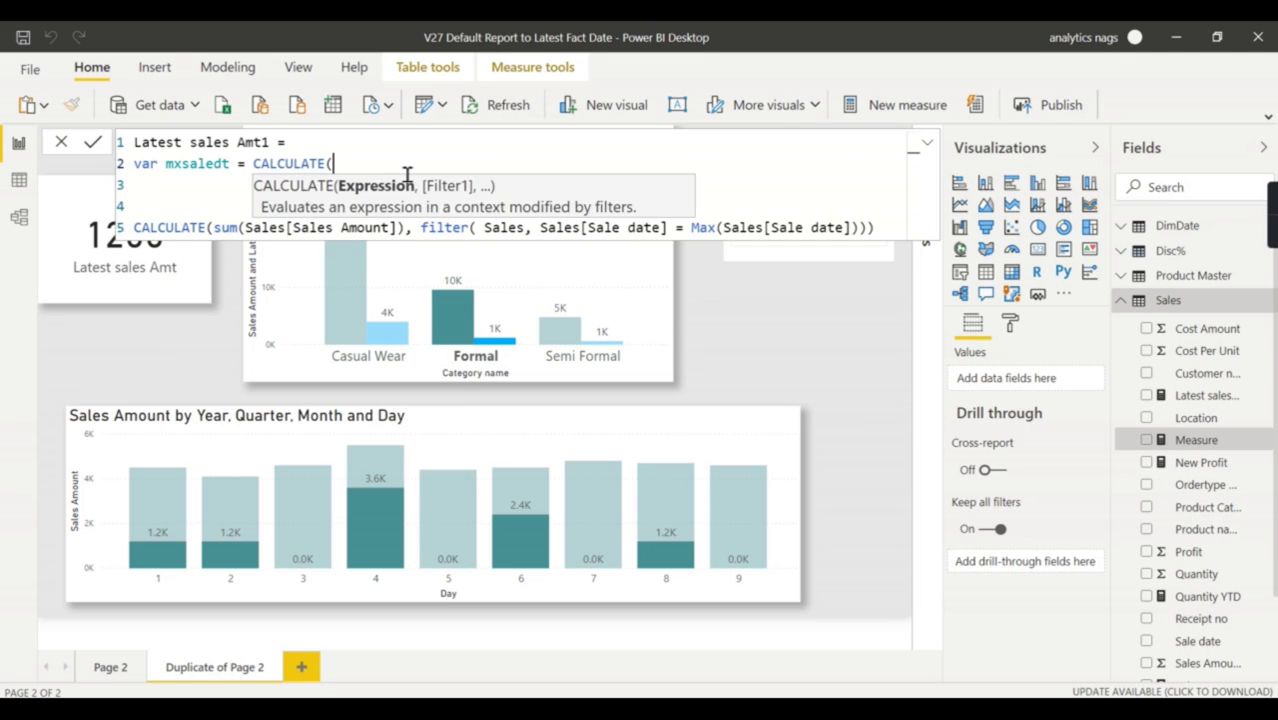
type("max(sale")
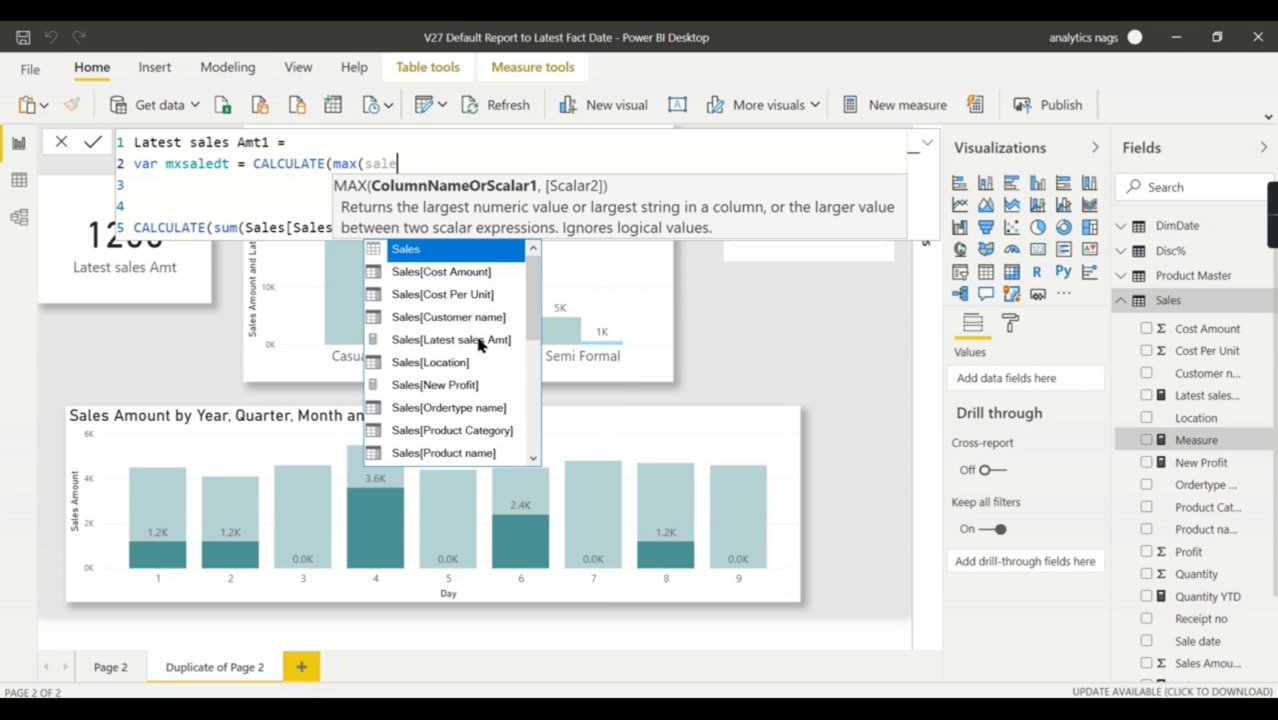
scroll(478, 340, "down", 1)
type("dat")
left_click(455, 251)
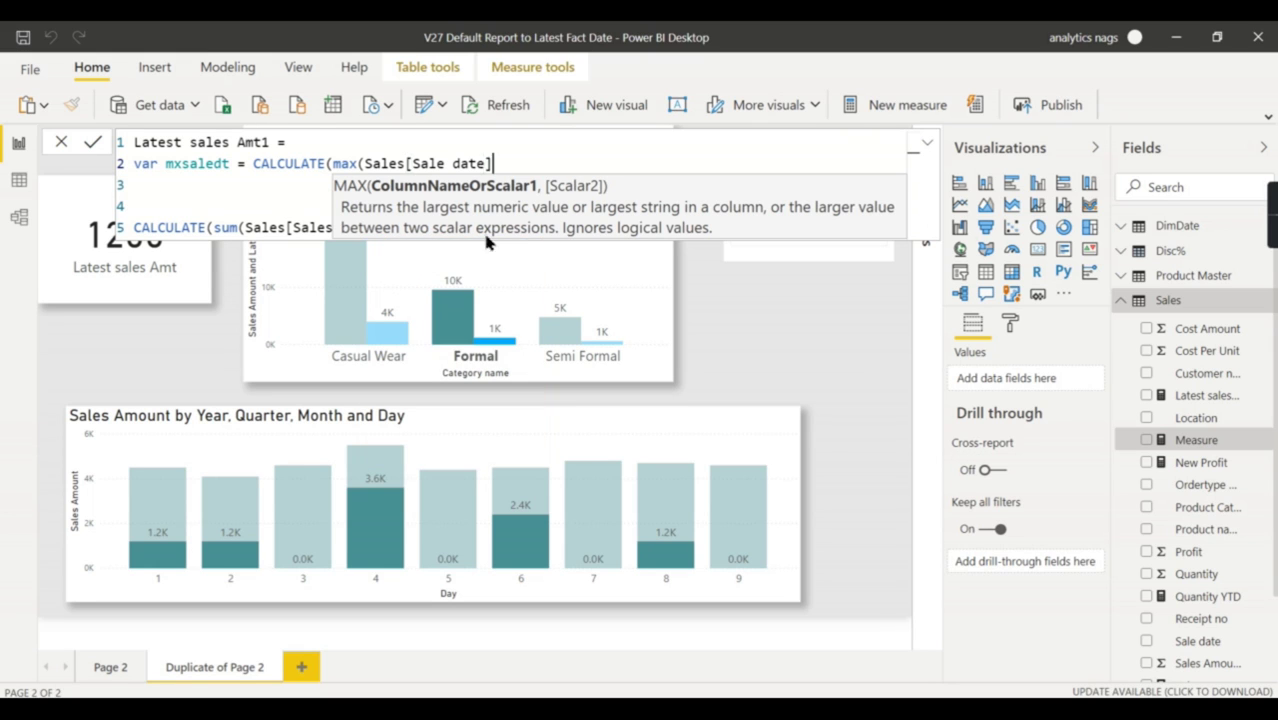
type("),")
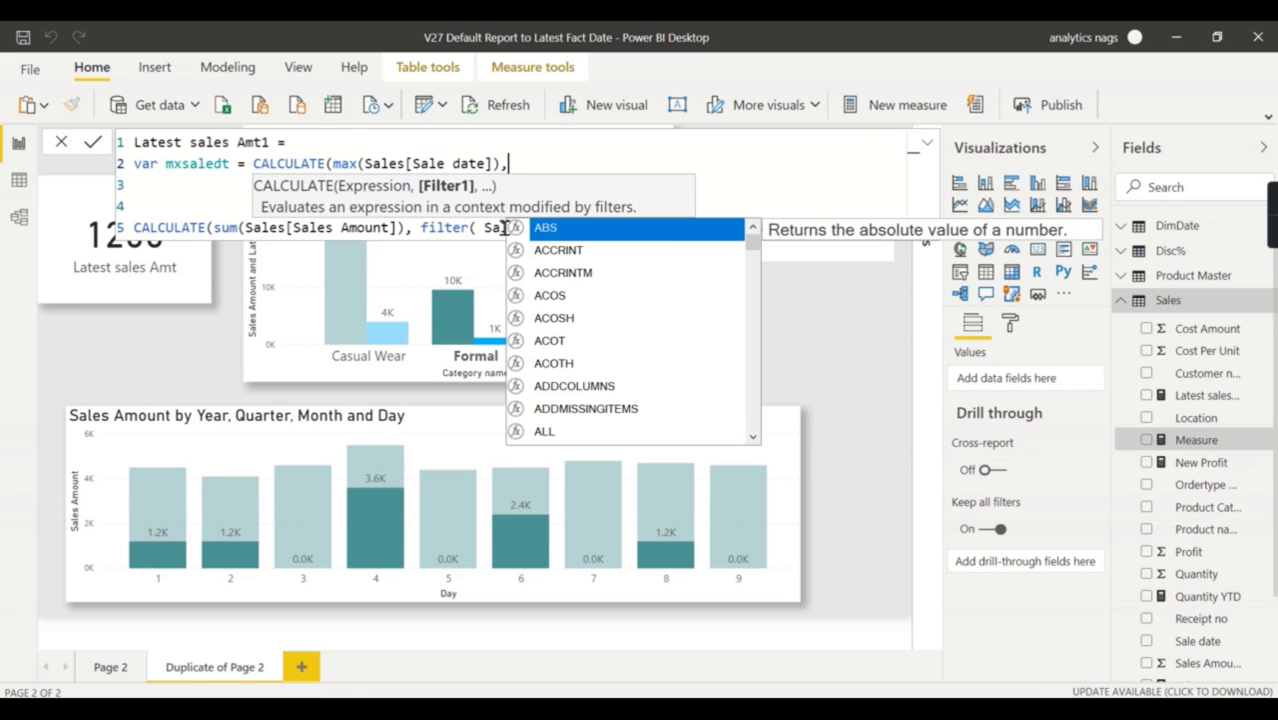
type("All")
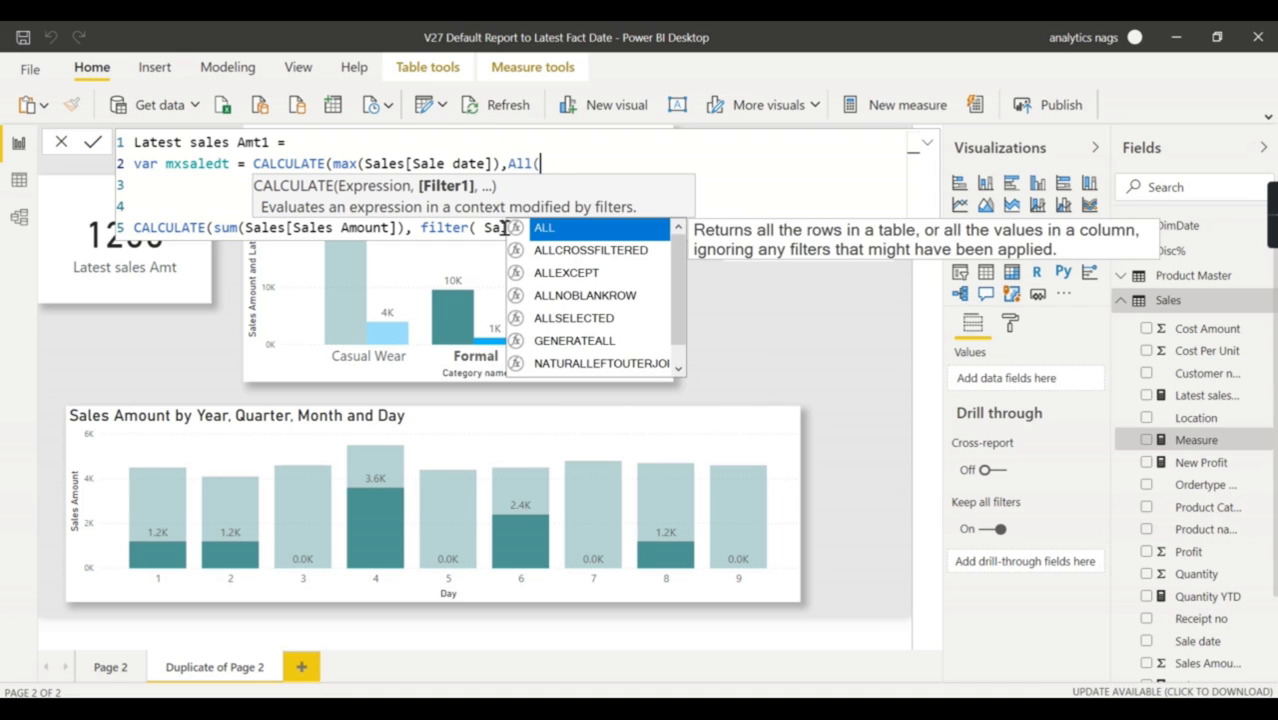
type("(Sale")
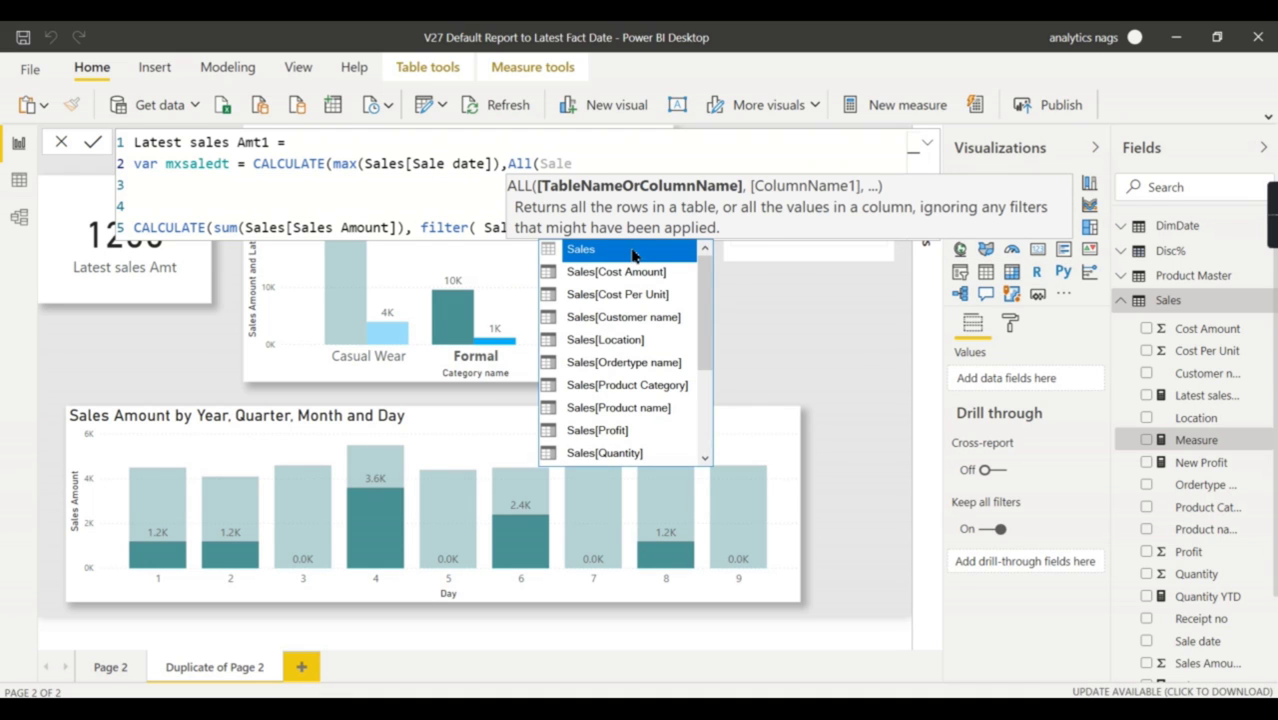
type("s))")
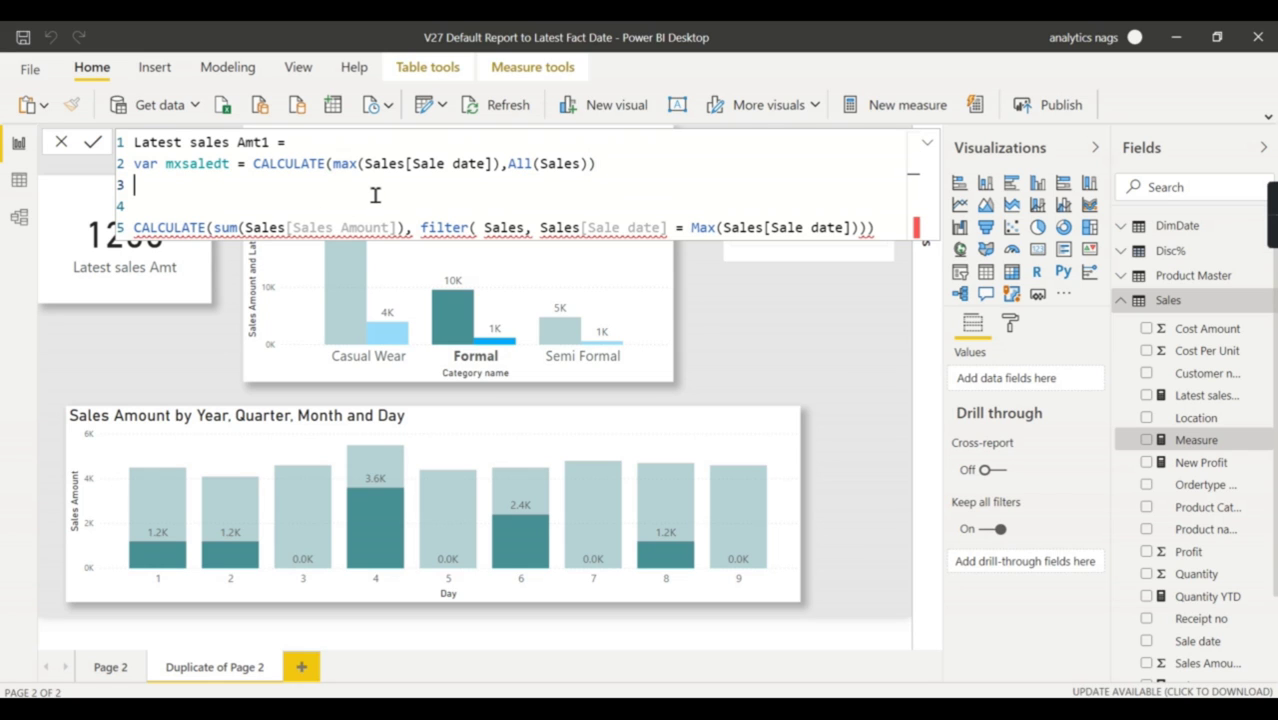
Replace Max(Sales[Sale date]) in the filter condition with mxsaledt and remove the surplus closing bracket
double_click(224, 163)
left_click_drag(691, 228, 852, 230)
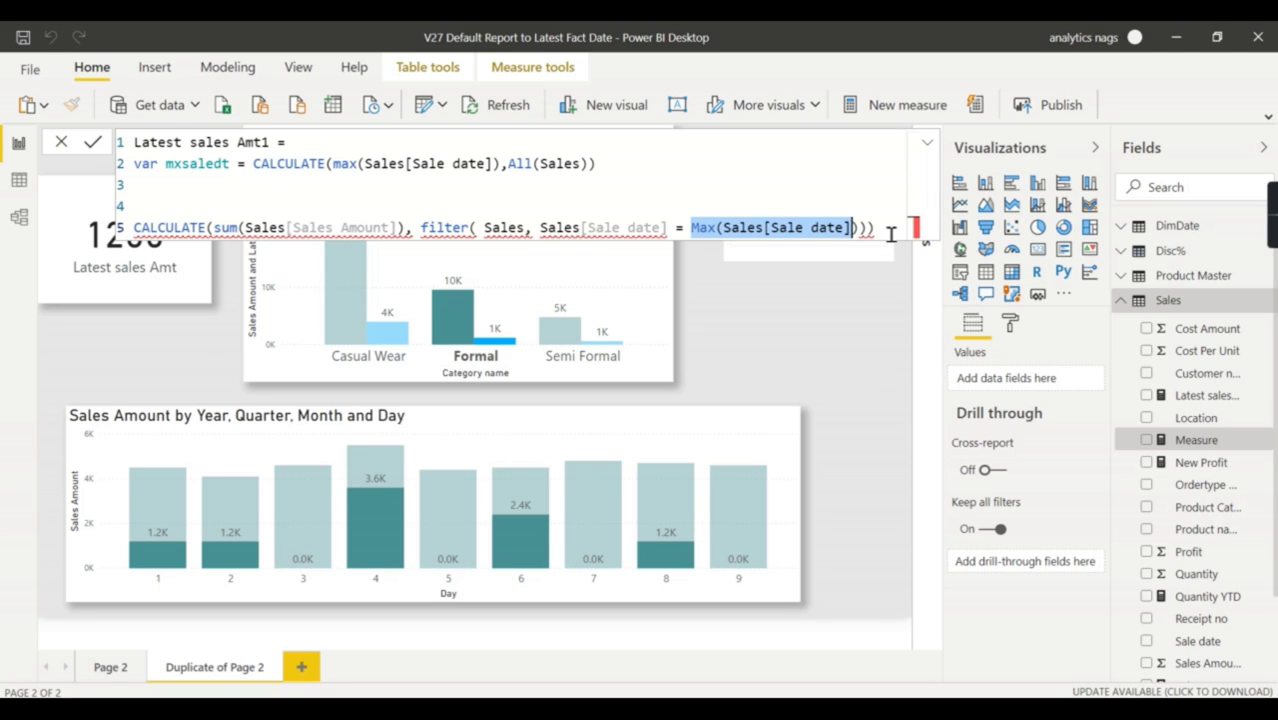
key("ctrl+v")
left_click(817, 232)
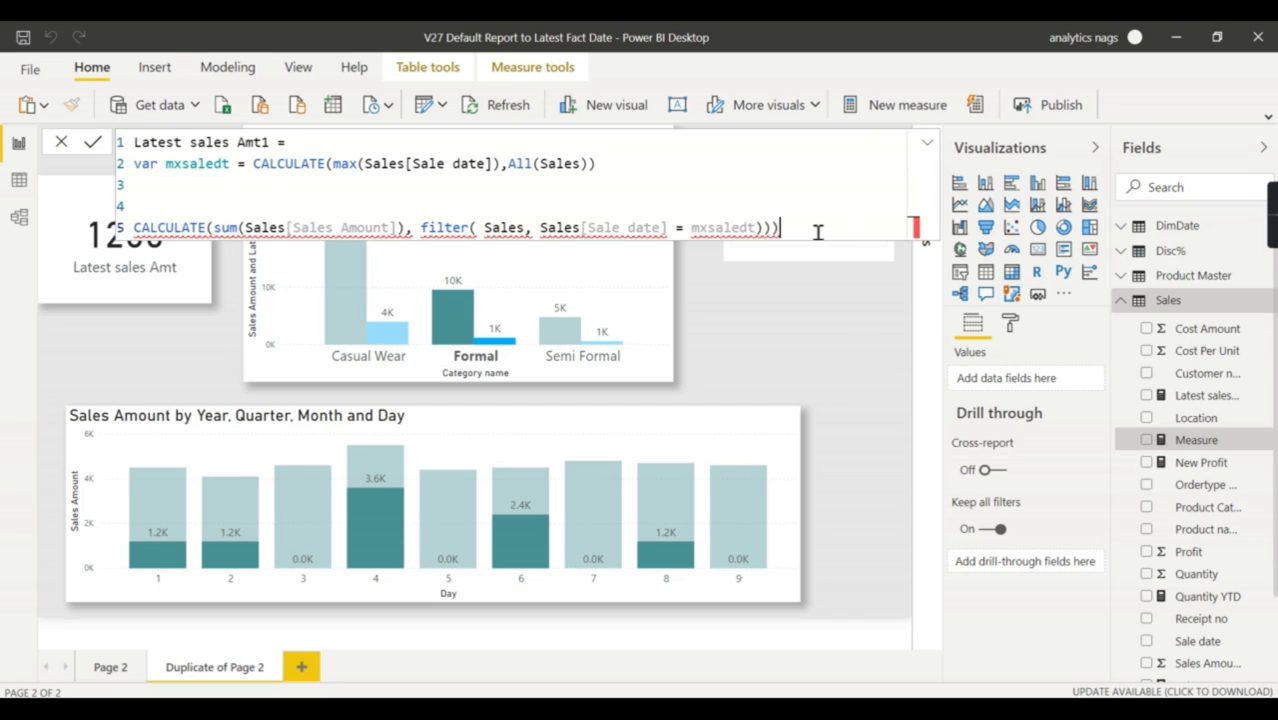
key("BackSpace")
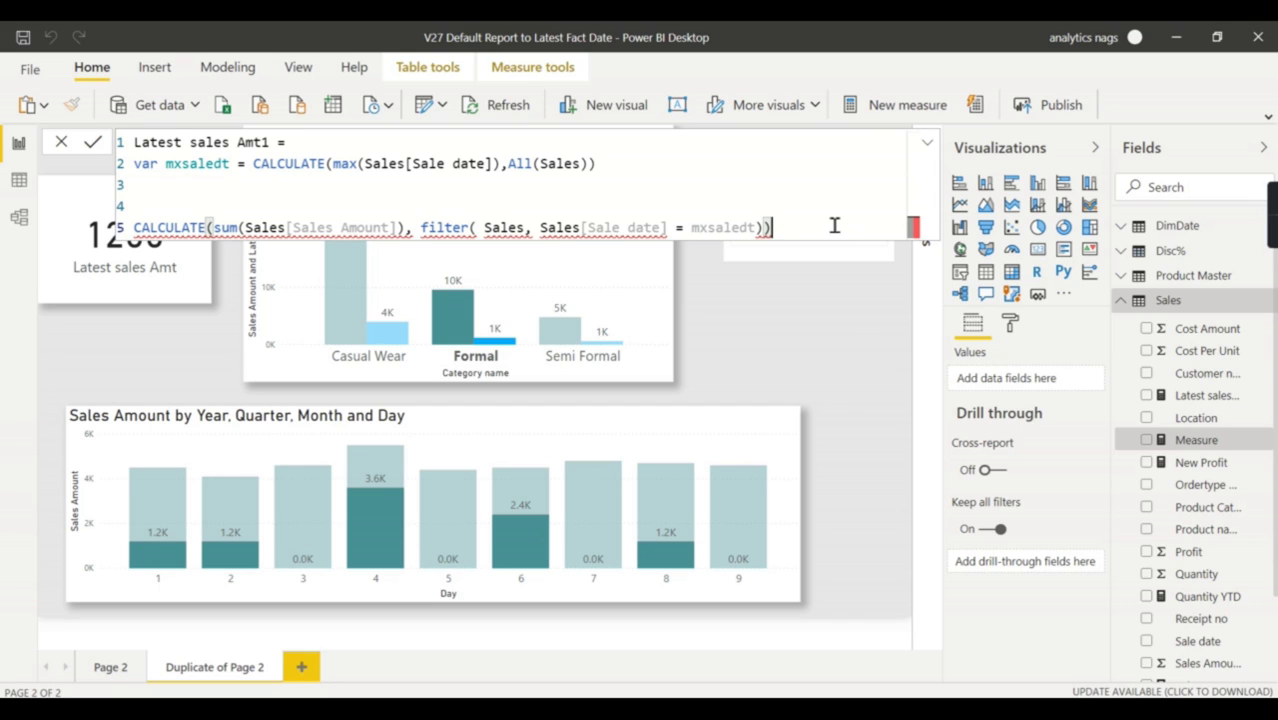
Add the return keyword on line 4, above the final CALCULATE expression
left_click(450, 215)
type("return")
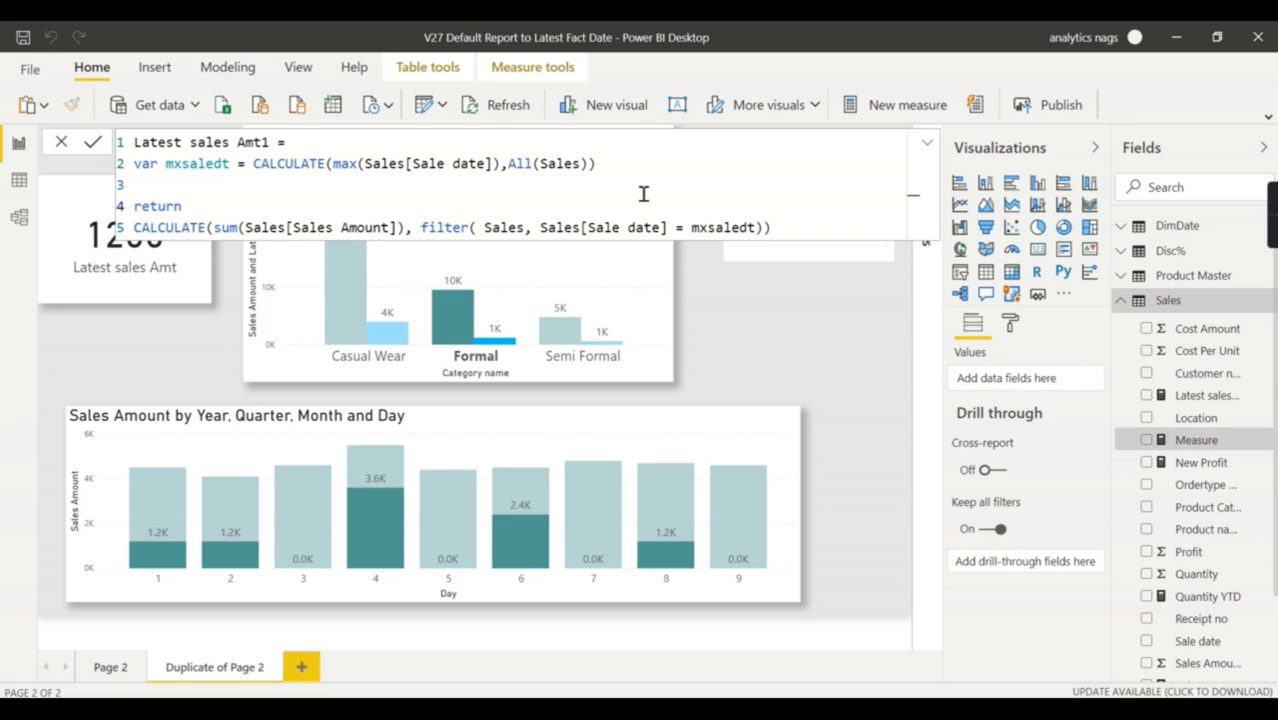
left_click(841, 233)
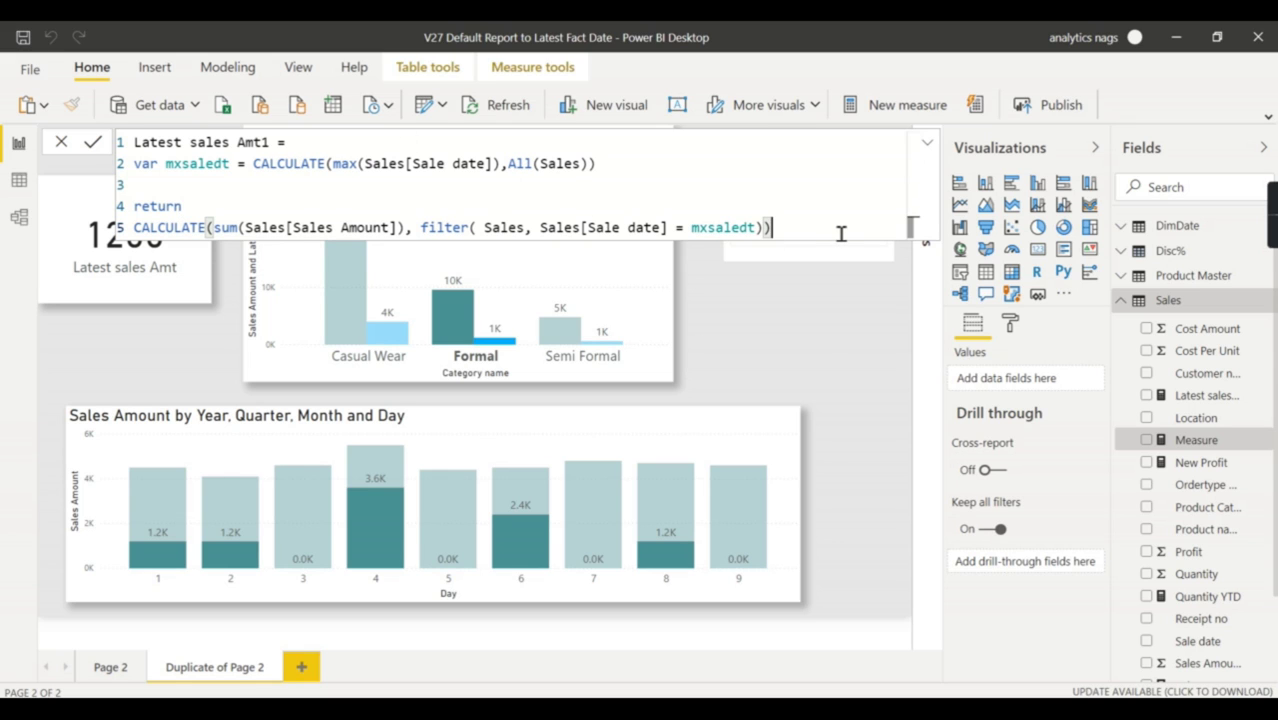
Commit the Latest sales Amt1 measure and add it to the values of the category sales chart
key("Return")
left_click(808, 347)
left_click(621, 232)
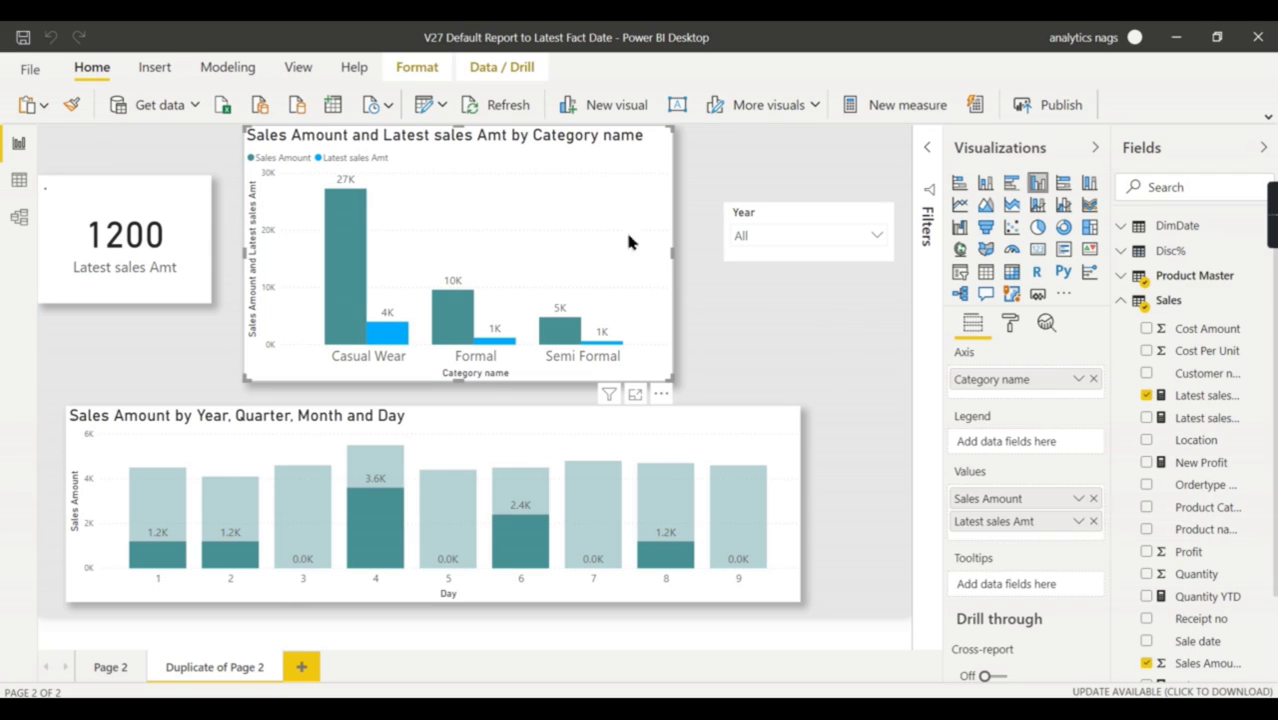
left_click(1147, 418)
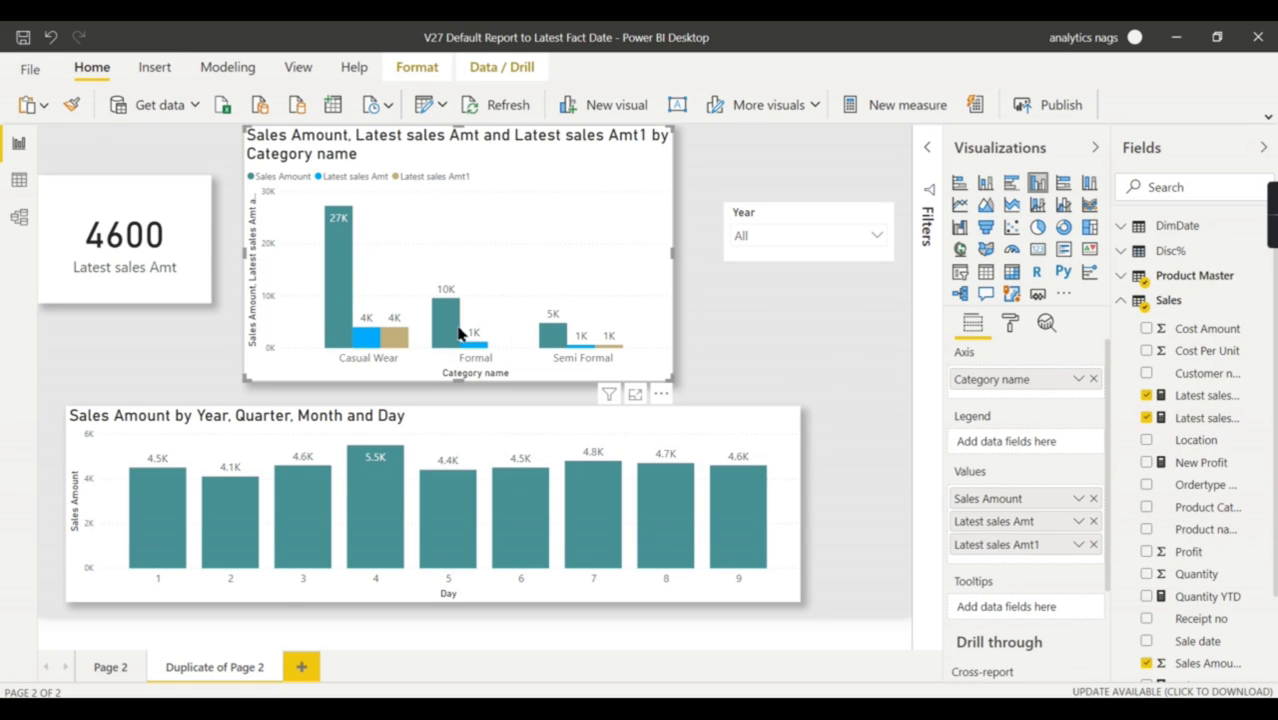
Move the Latest sales Amt card up and place a duplicate directly below it showing Latest sales Amt1
left_click_drag(129, 272, 138, 224)
key("ctrl+c")
key("ctrl+v")
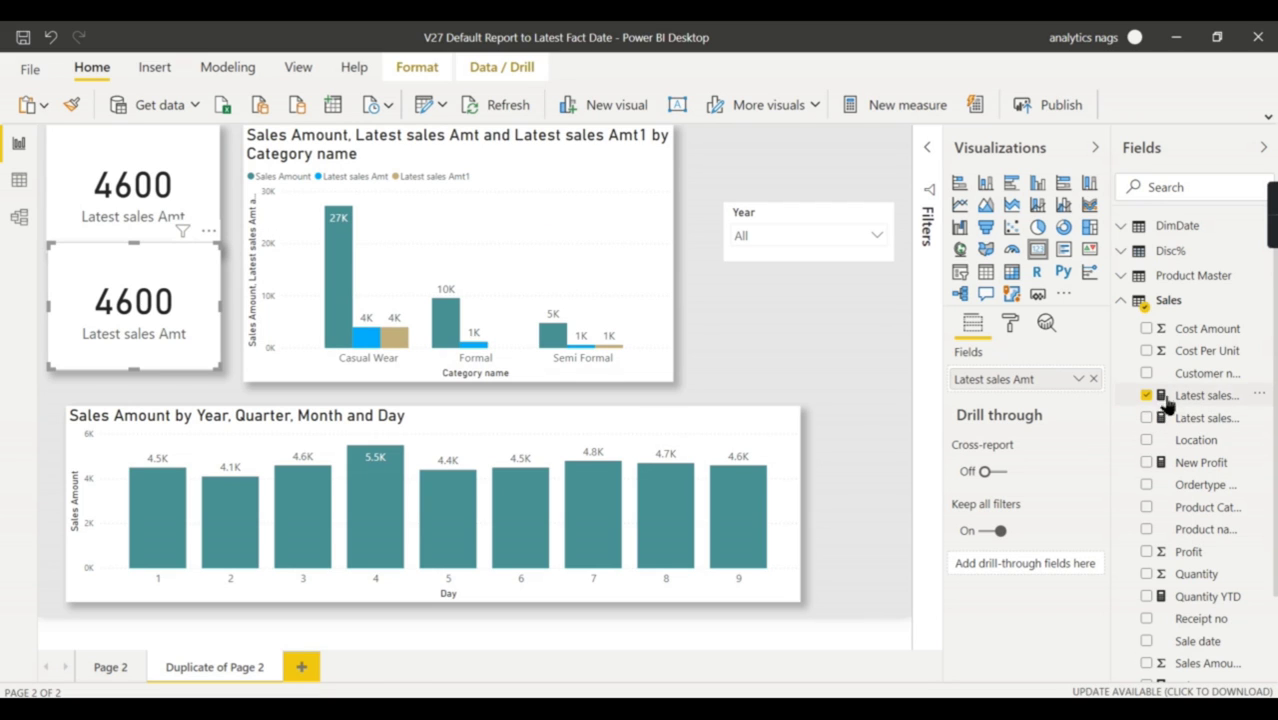
left_click_drag(1207, 420, 1055, 380)
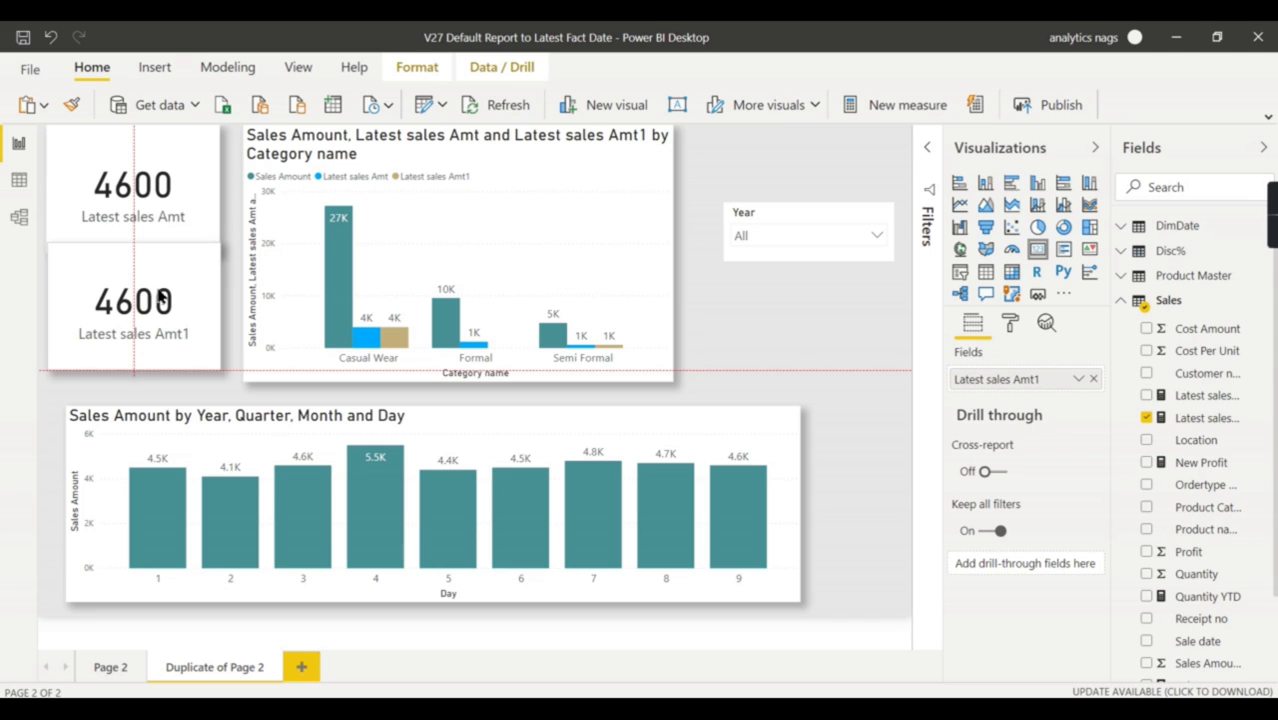
left_click_drag(158, 284, 140, 292)
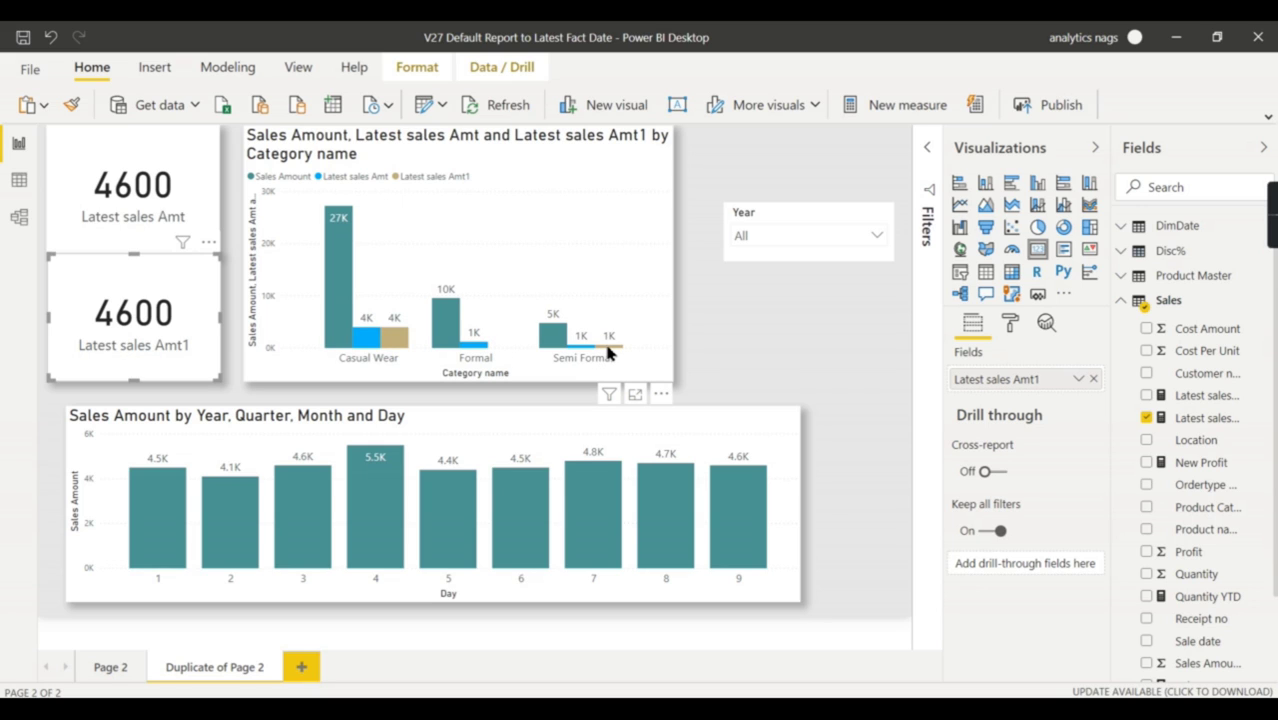
Convert the category sales chart to a table and set its column header text size to 15 pt
left_click(648, 146)
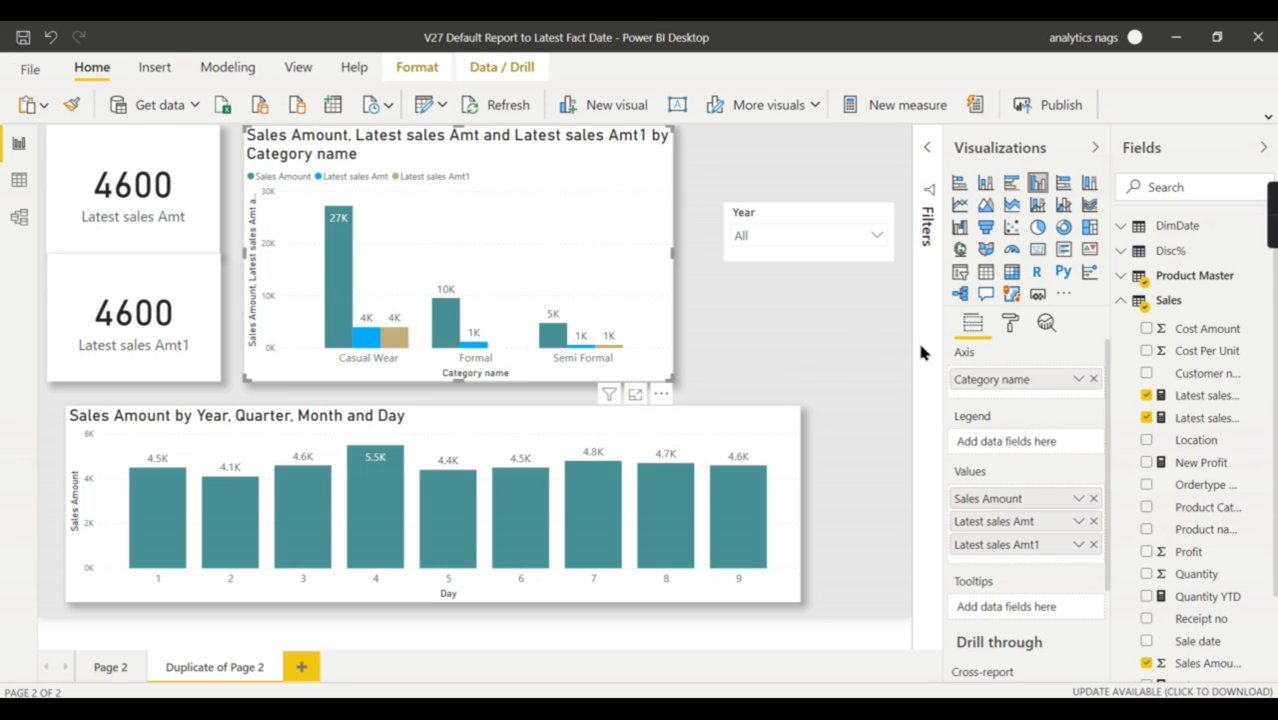
left_click(985, 272)
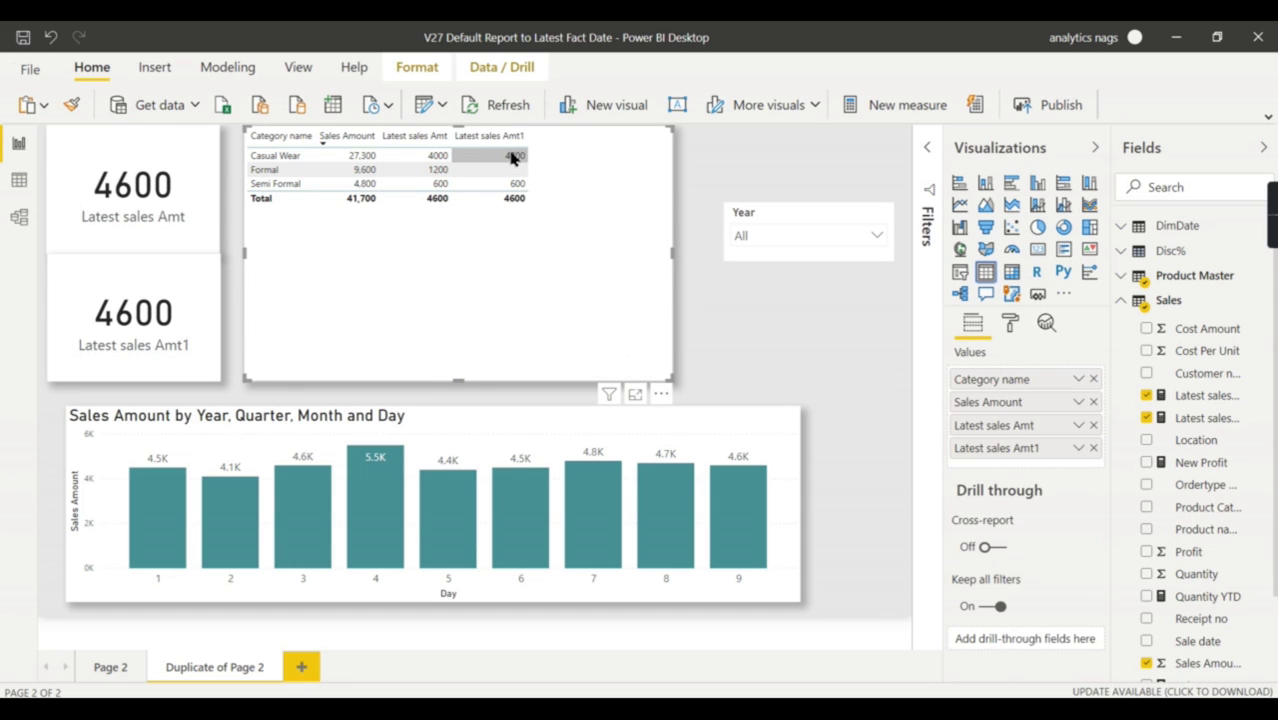
left_click(1010, 322)
left_click(1020, 495)
scroll(1030, 530, "down", 3)
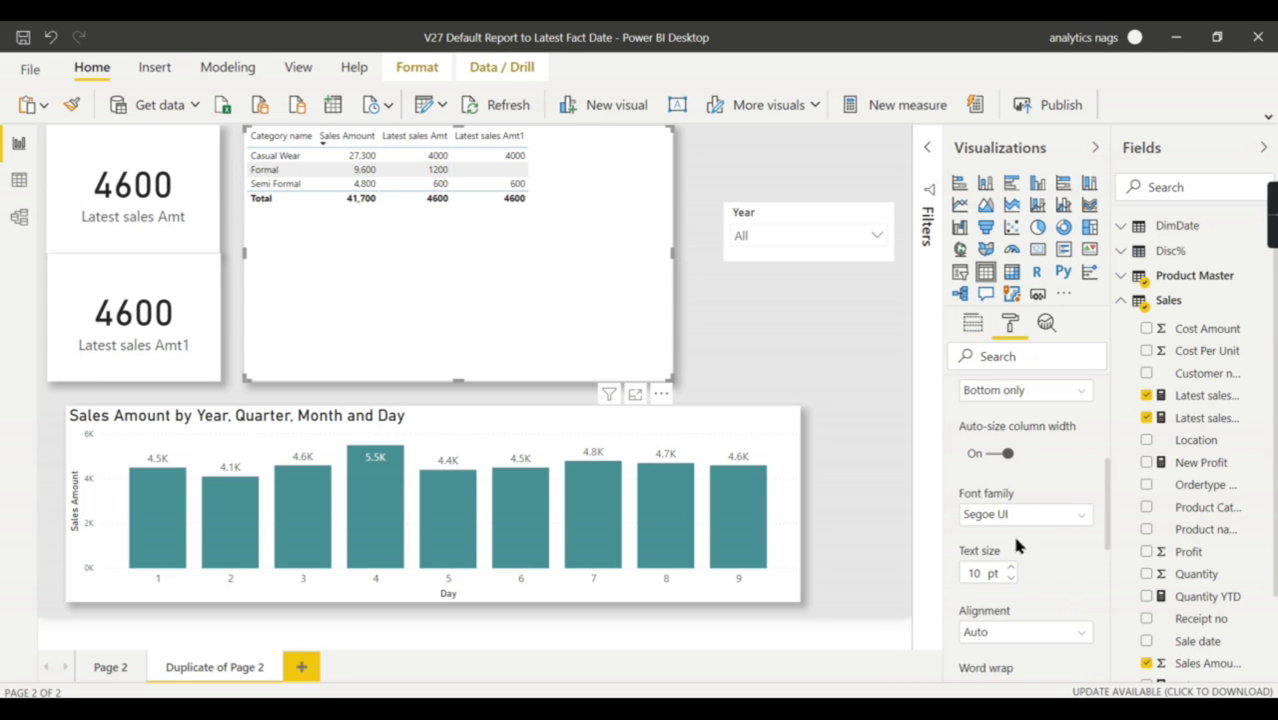
left_click(1010, 567)
left_click(1010, 567)
left_click(1010, 567)
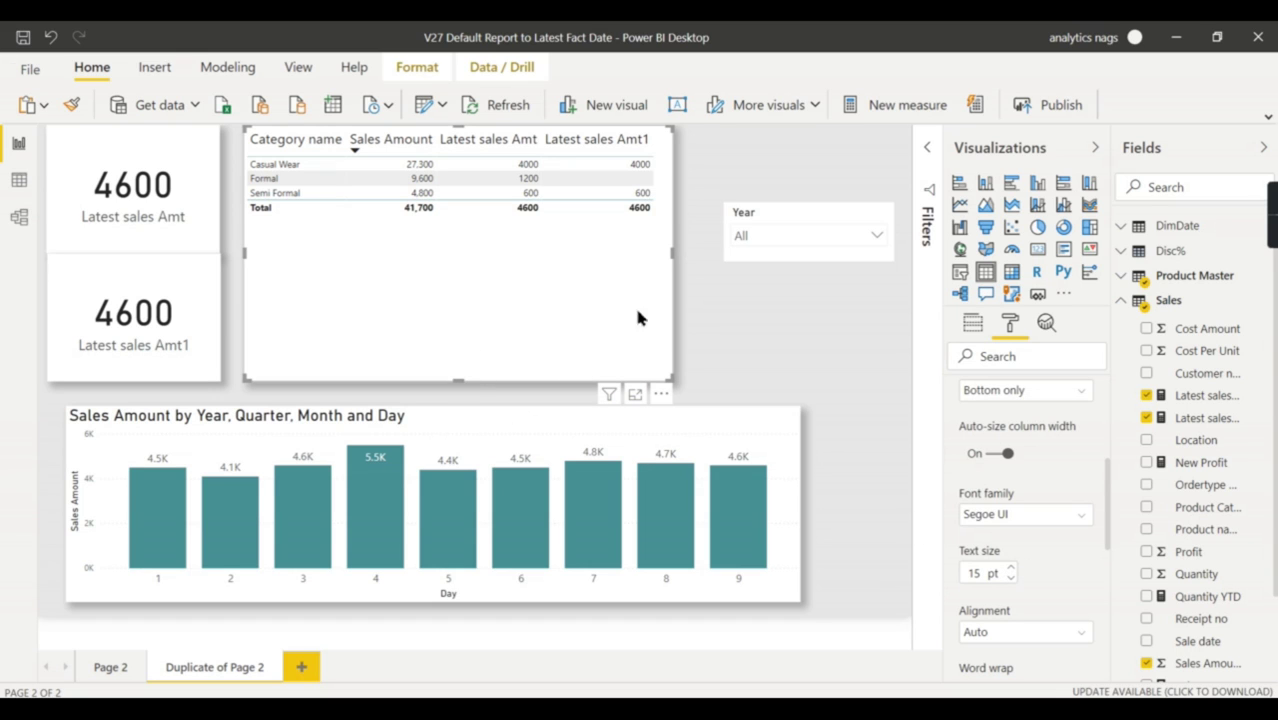
Set the text size of the category table's values to 14 pt
scroll(1004, 456, "up", 2)
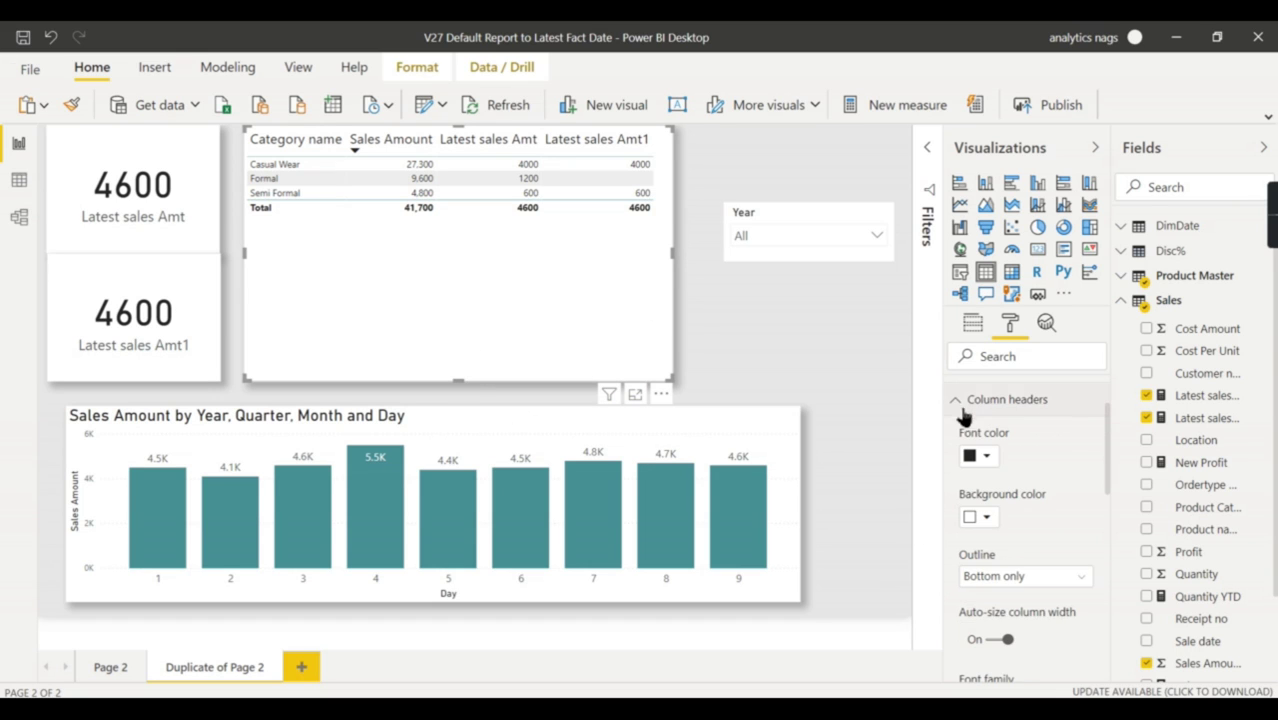
left_click(985, 400)
left_click(1013, 440)
scroll(1027, 551, "down", 5)
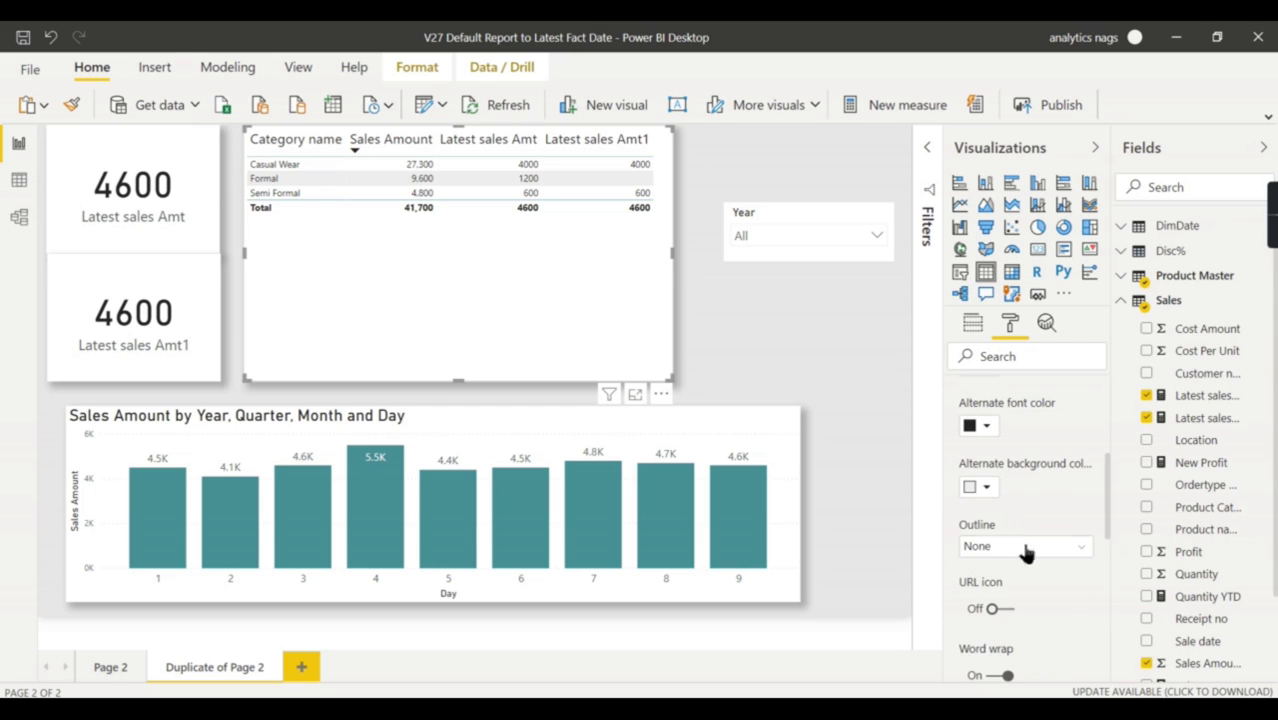
left_click(1011, 512)
left_click(1011, 512)
left_click(1011, 512)
left_click(1011, 512)
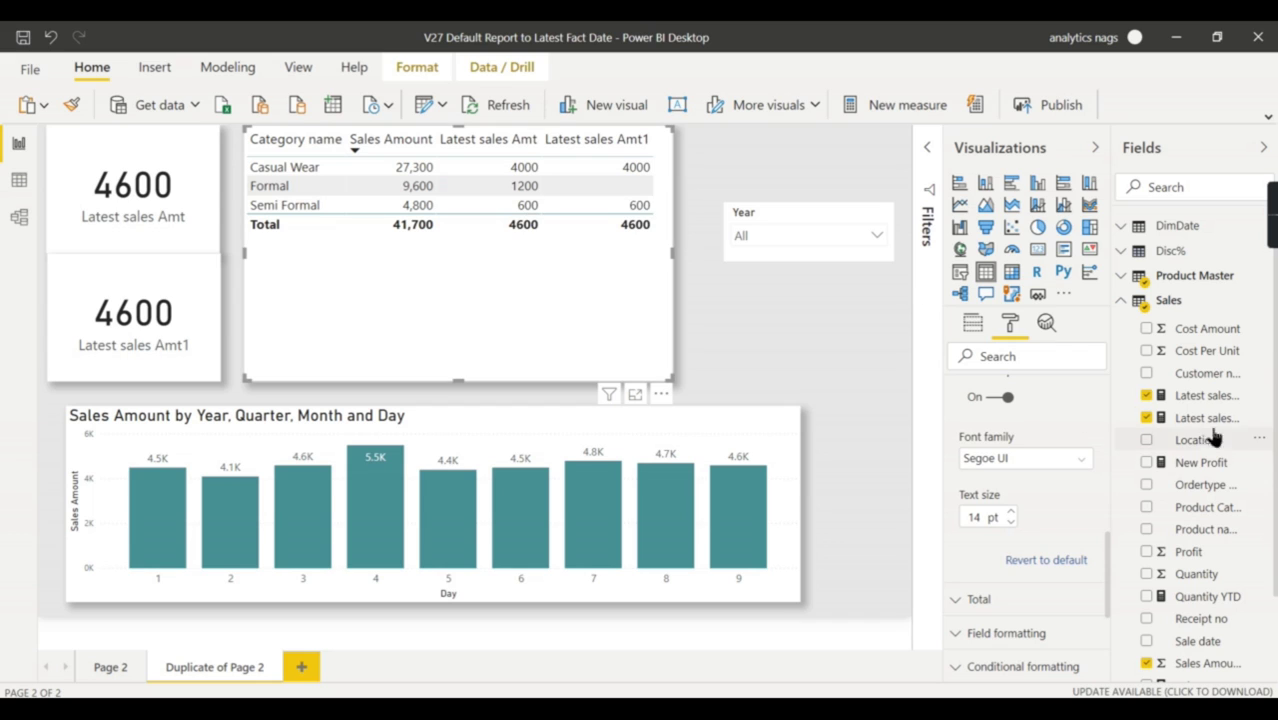
Remove Latest sales Amt from the category table and add Latest sales Amt1 to the daily sales chart
left_click(1158, 397)
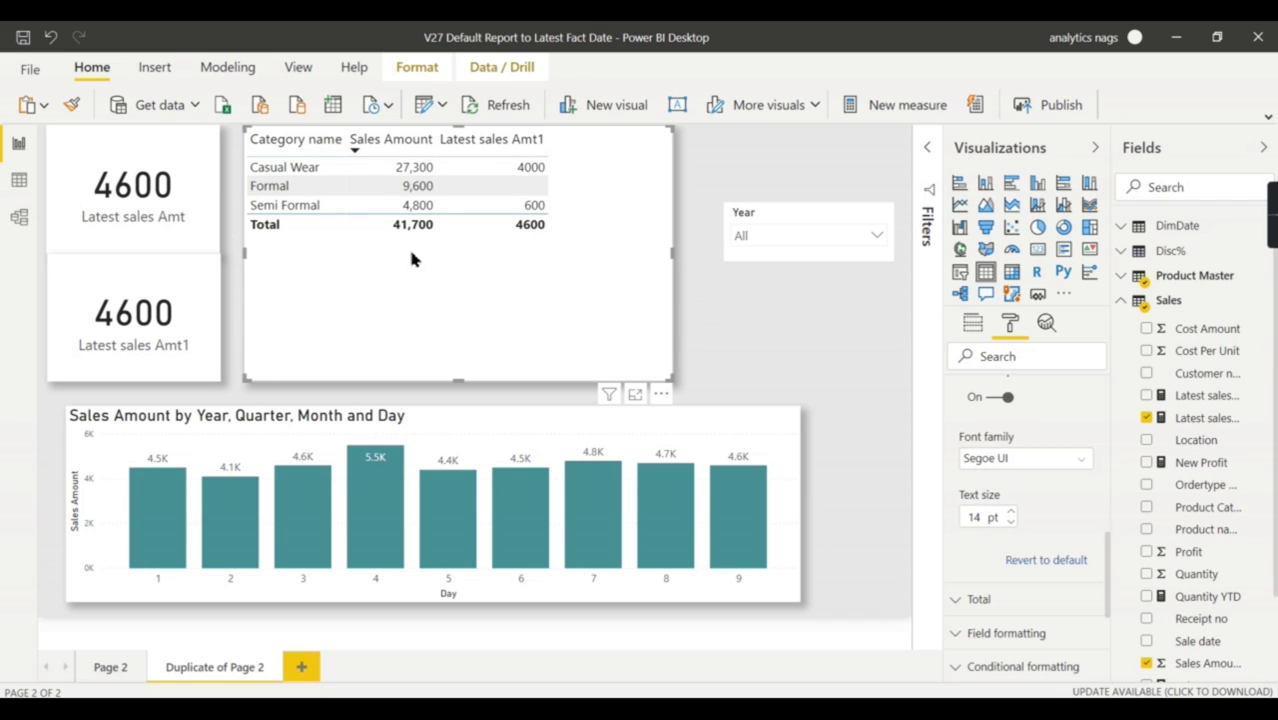
left_click(118, 297)
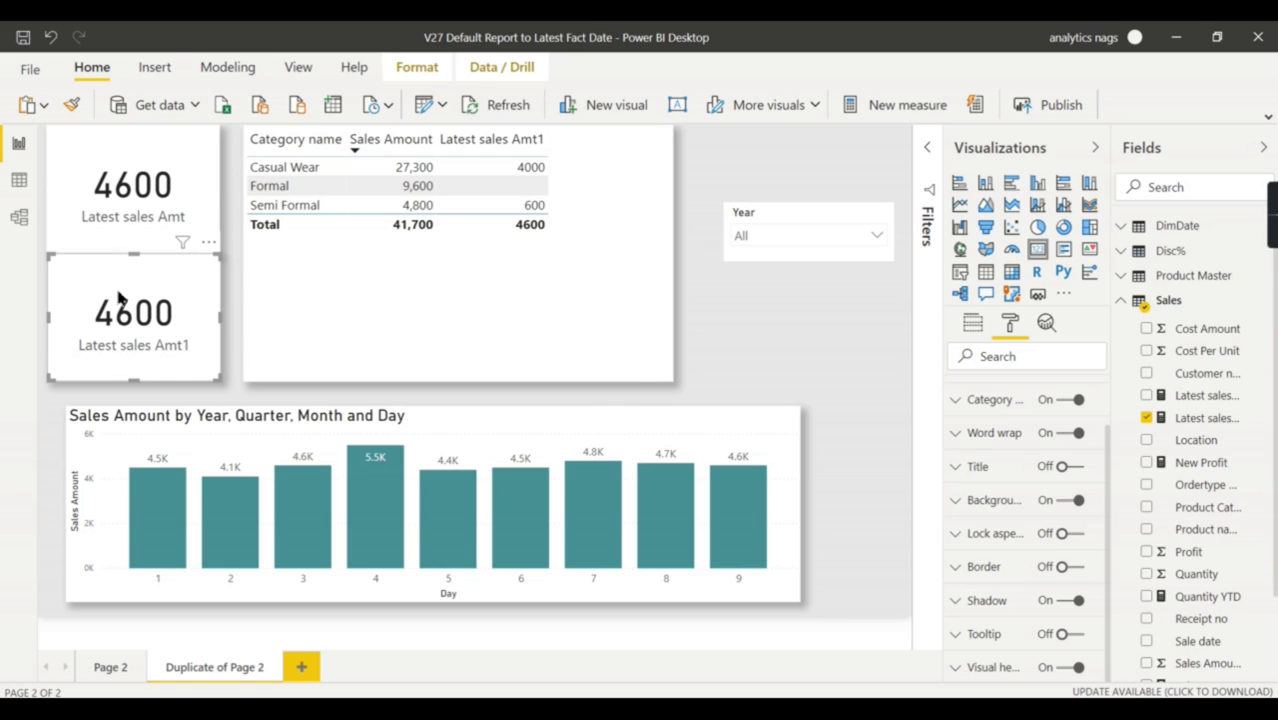
left_click(667, 404)
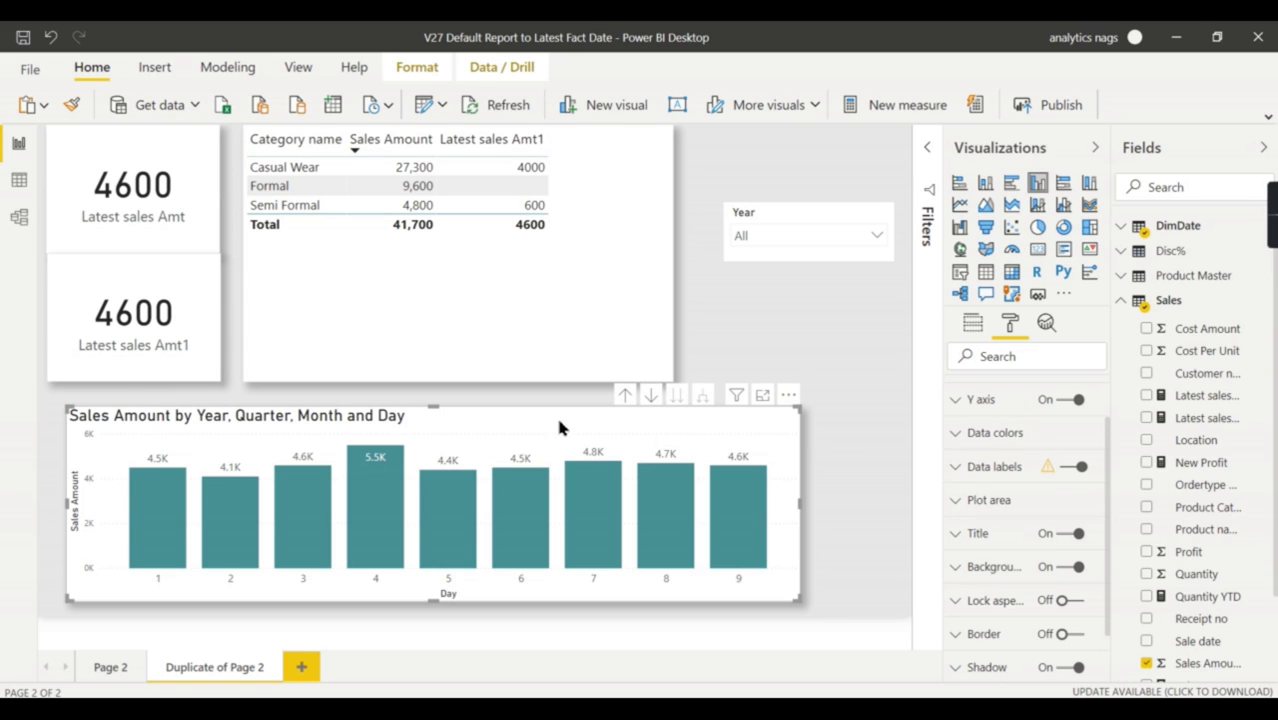
left_click(1146, 418)
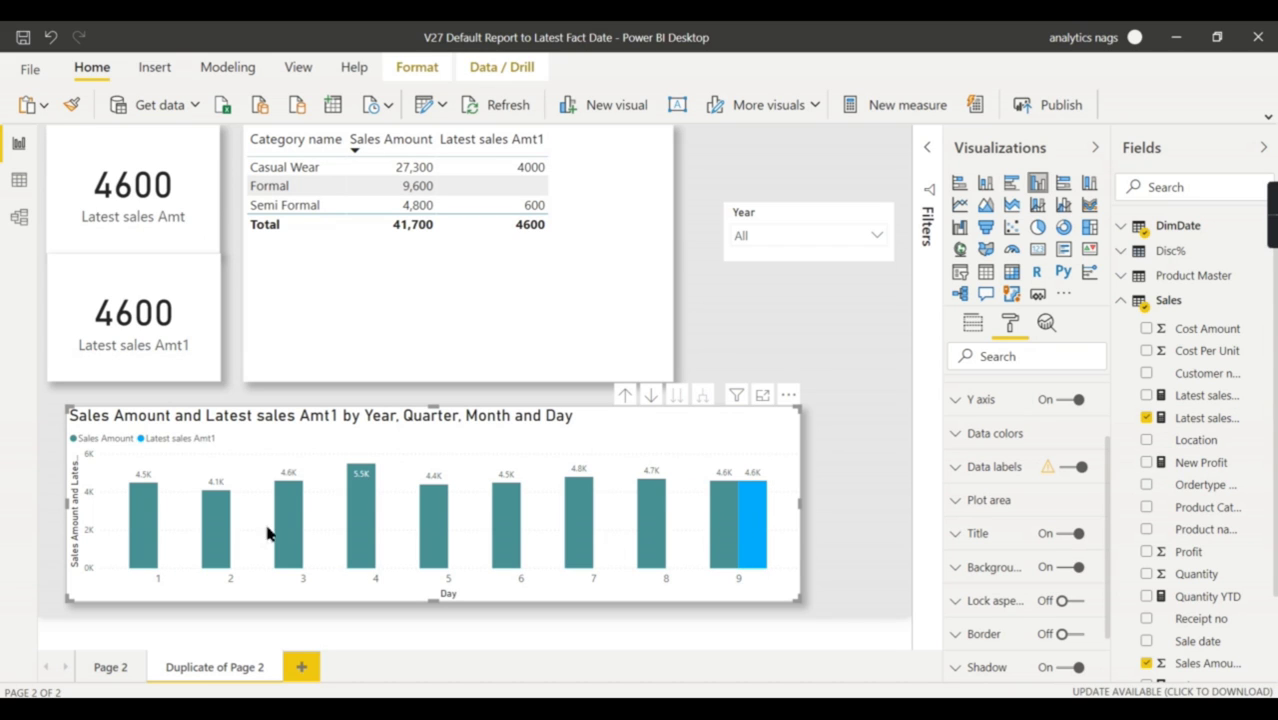
Add Latest sales Amt to the daily sales chart to compare it with Latest sales Amt1, and remove it again
left_click(1147, 396)
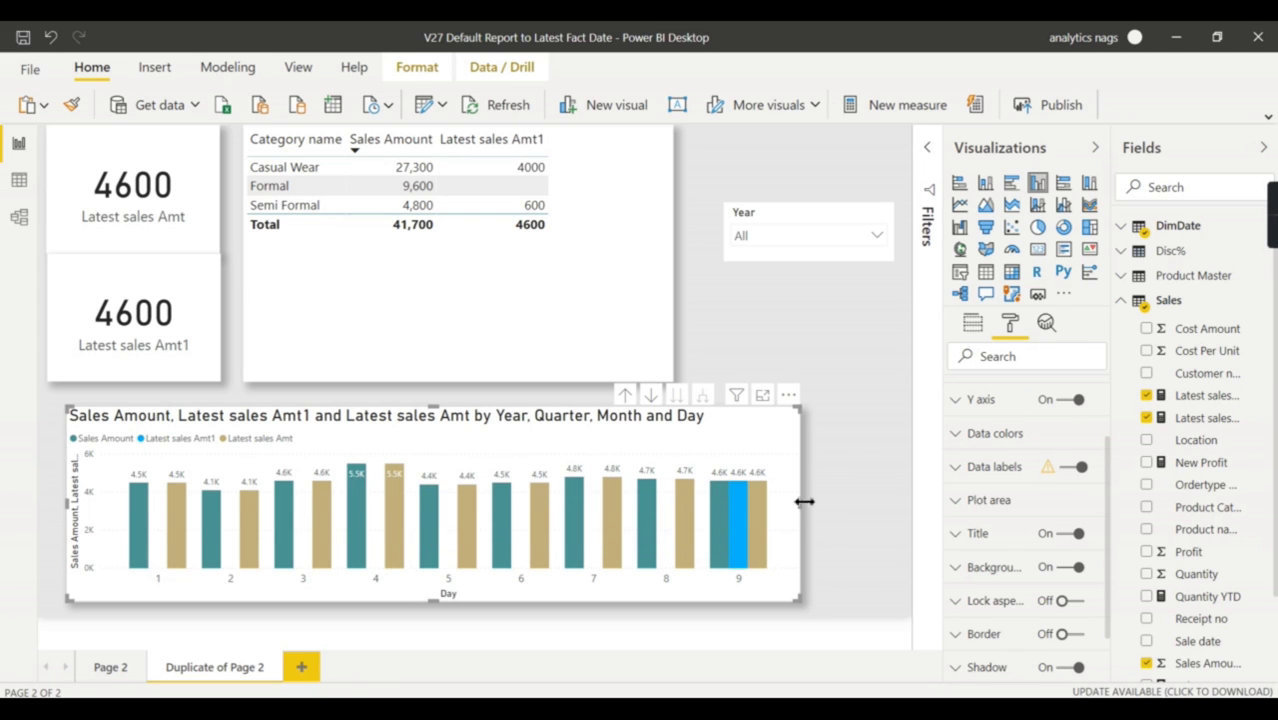
left_click(1158, 398)
left_click(1146, 396)
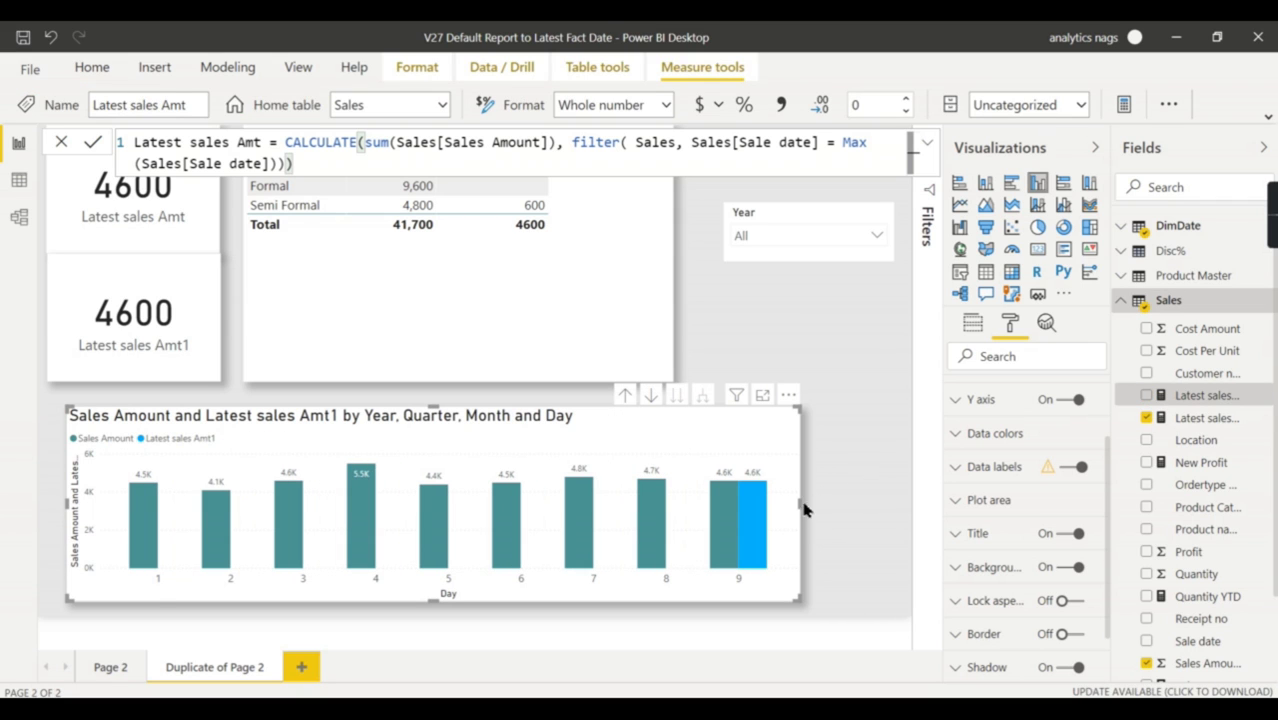
left_click(1146, 396)
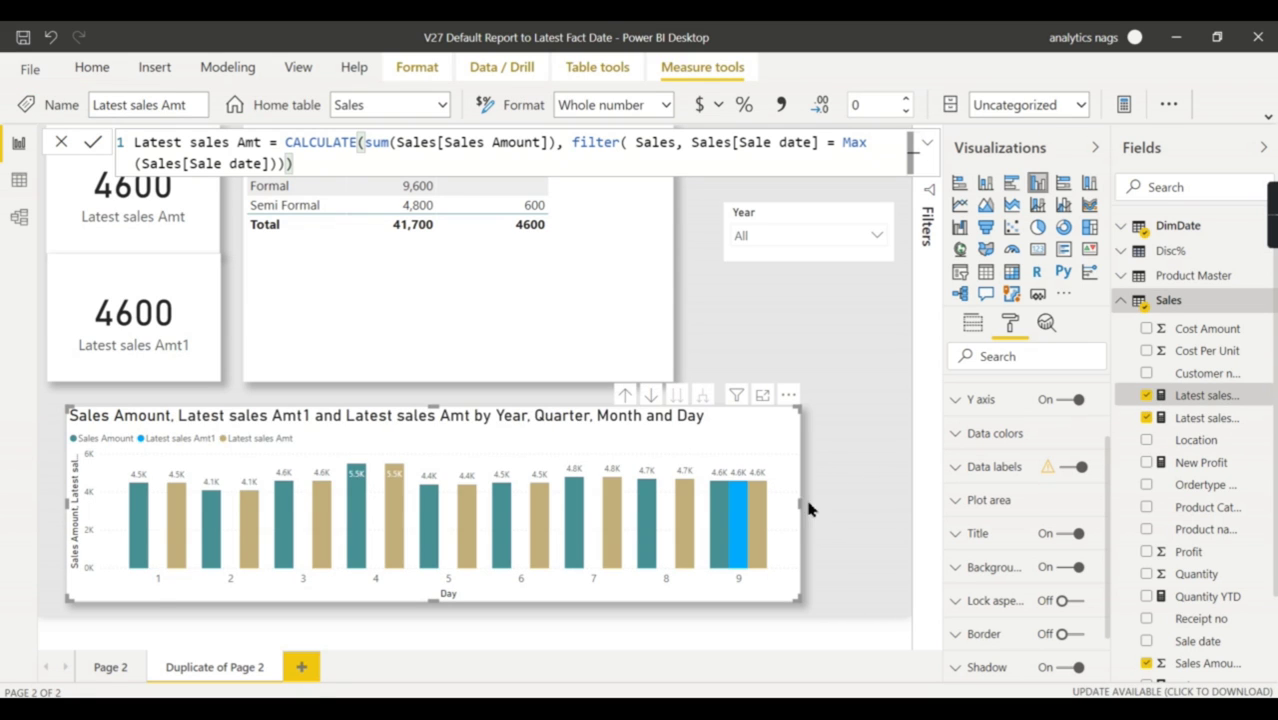
mouse_move(763, 509)
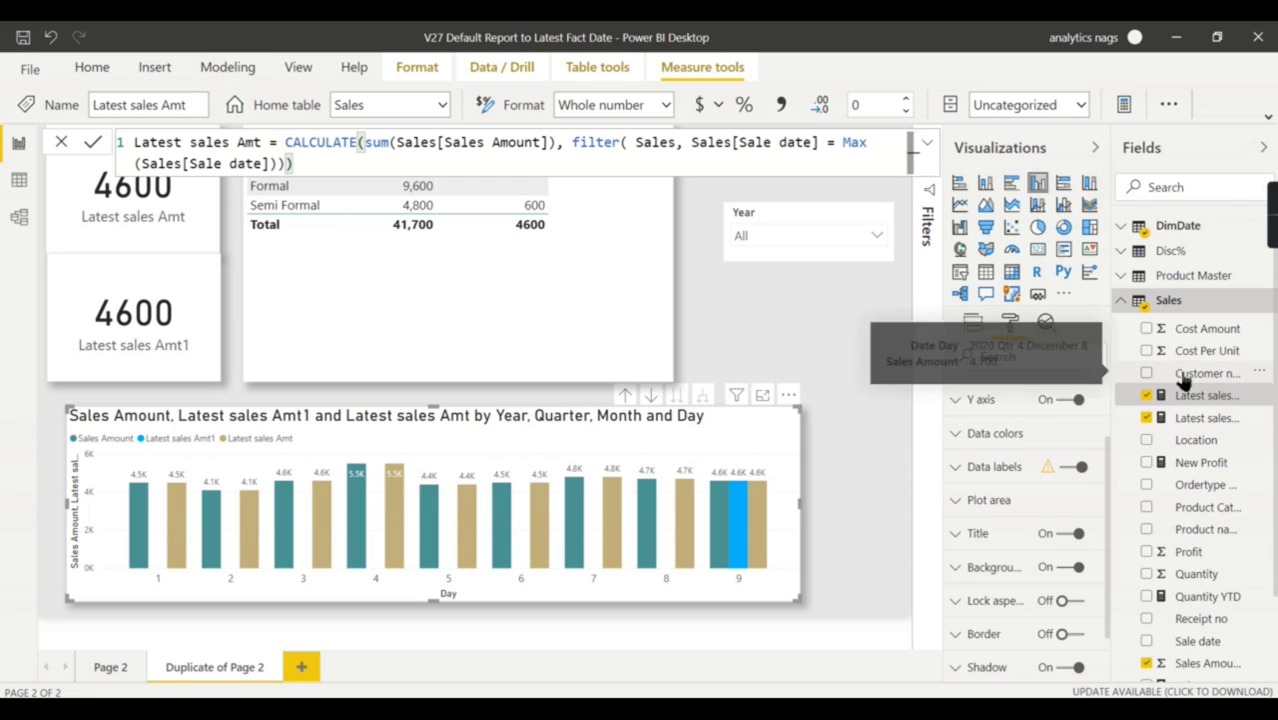
left_click(1146, 396)
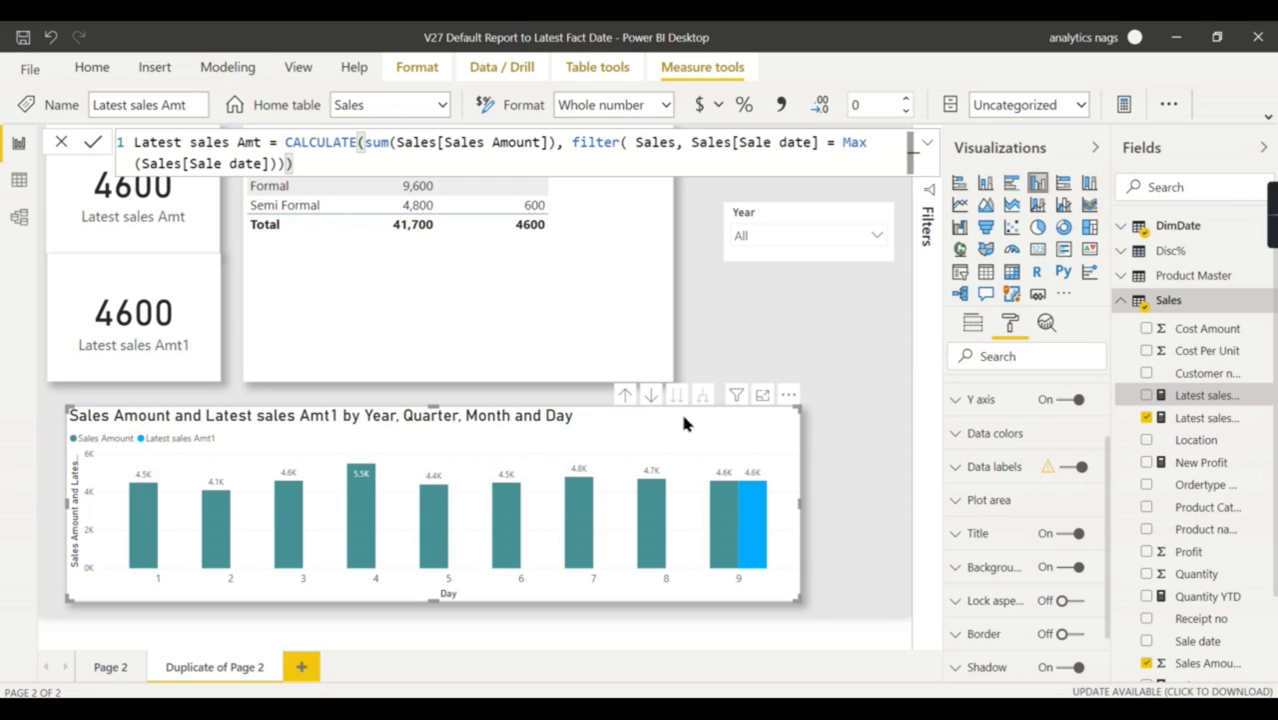
left_click(791, 290)
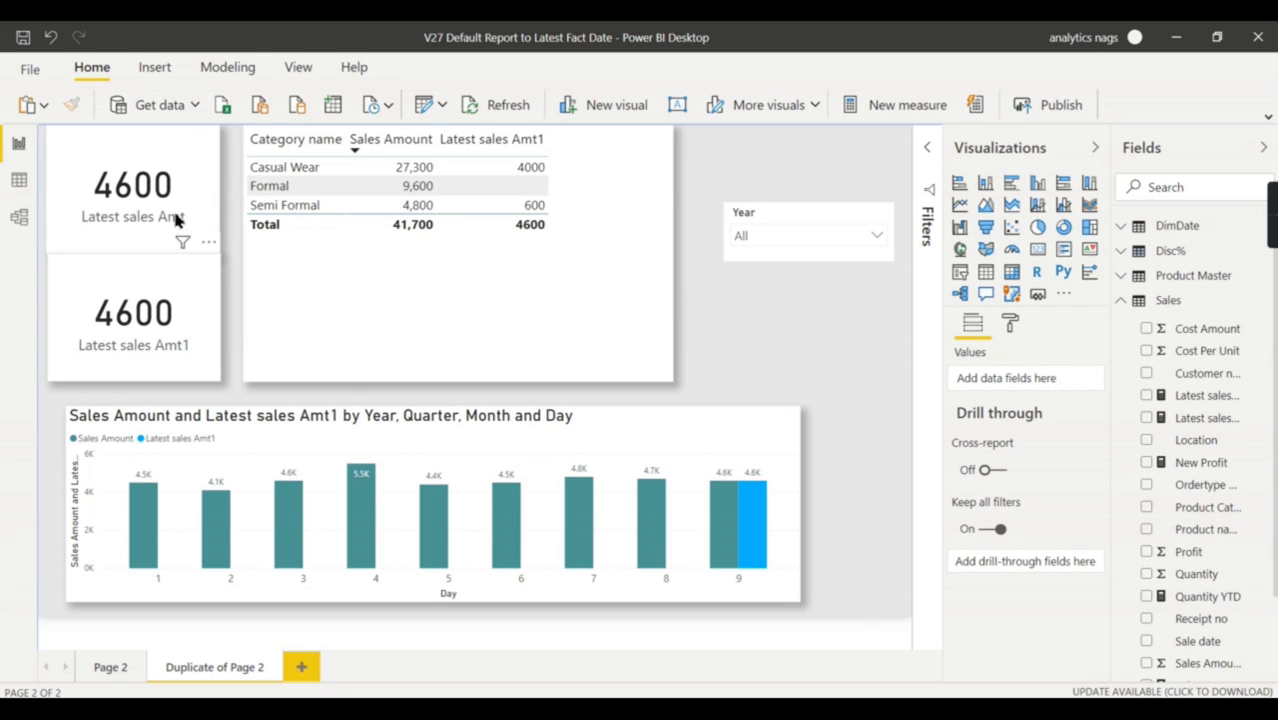
Remove Sales Amount from the category table and convert it to a clustered column chart of Latest sales Amt1
left_click(436, 288)
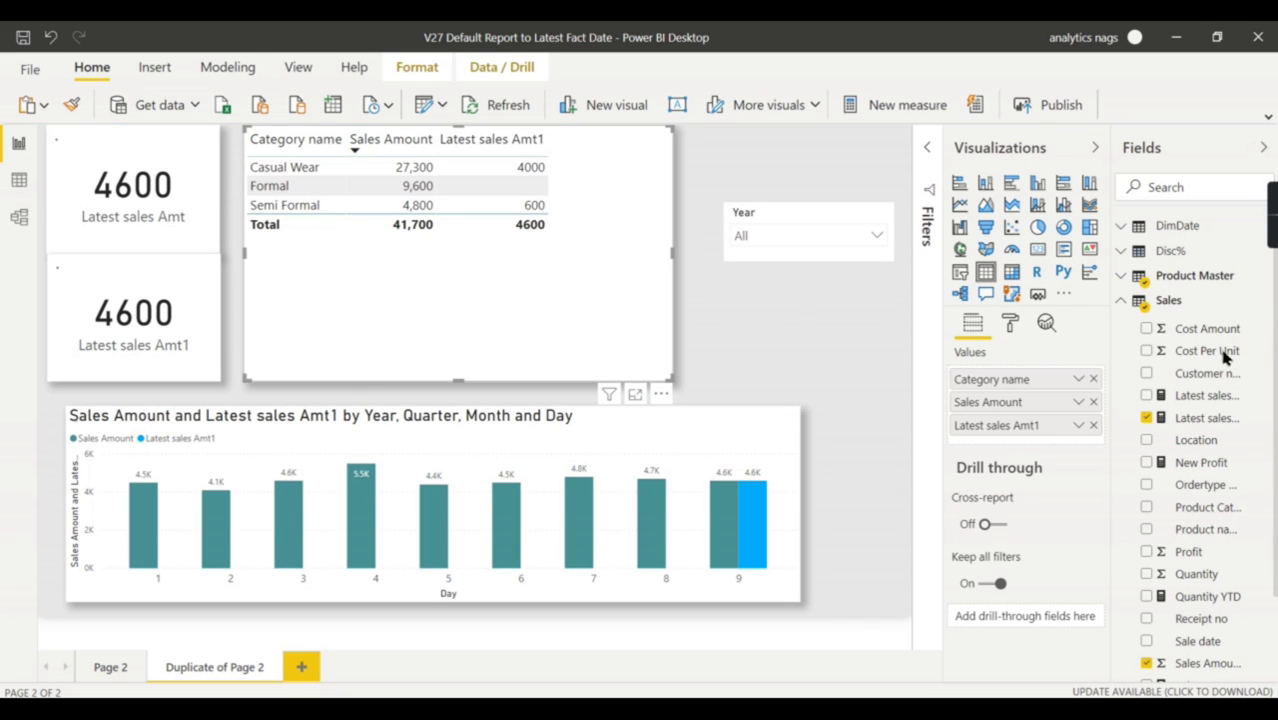
left_click(1093, 401)
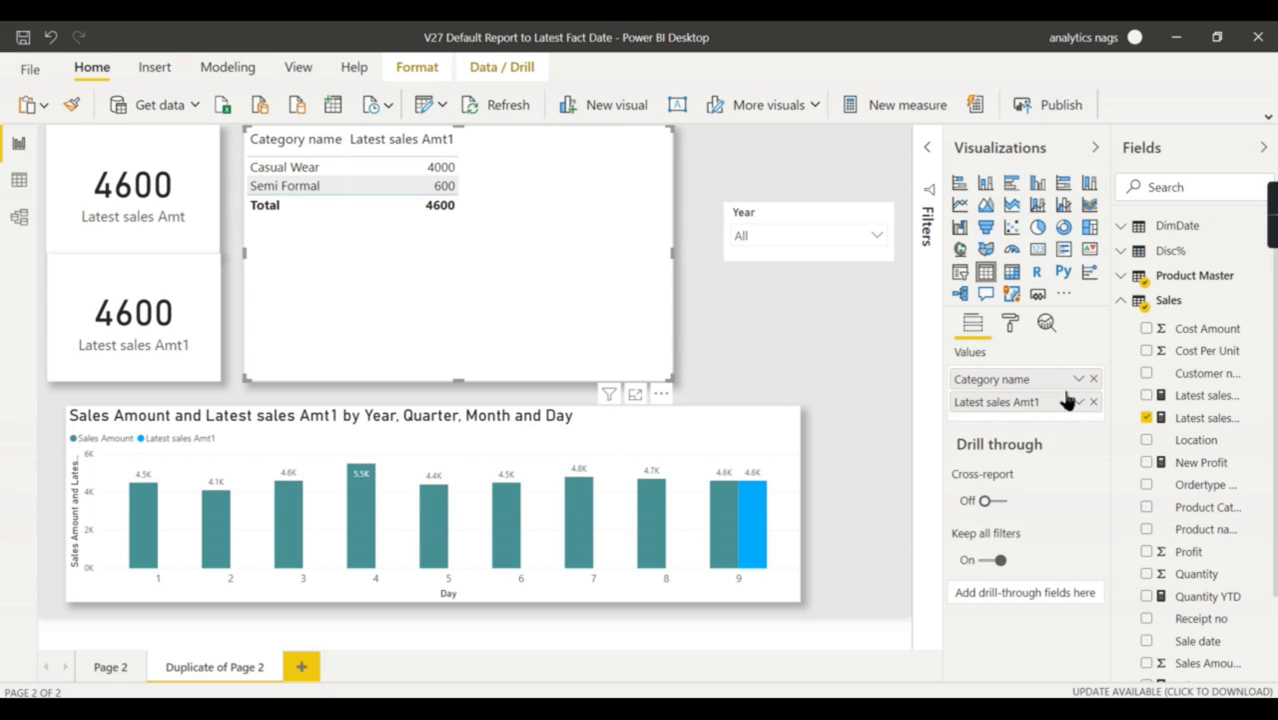
left_click(1011, 182)
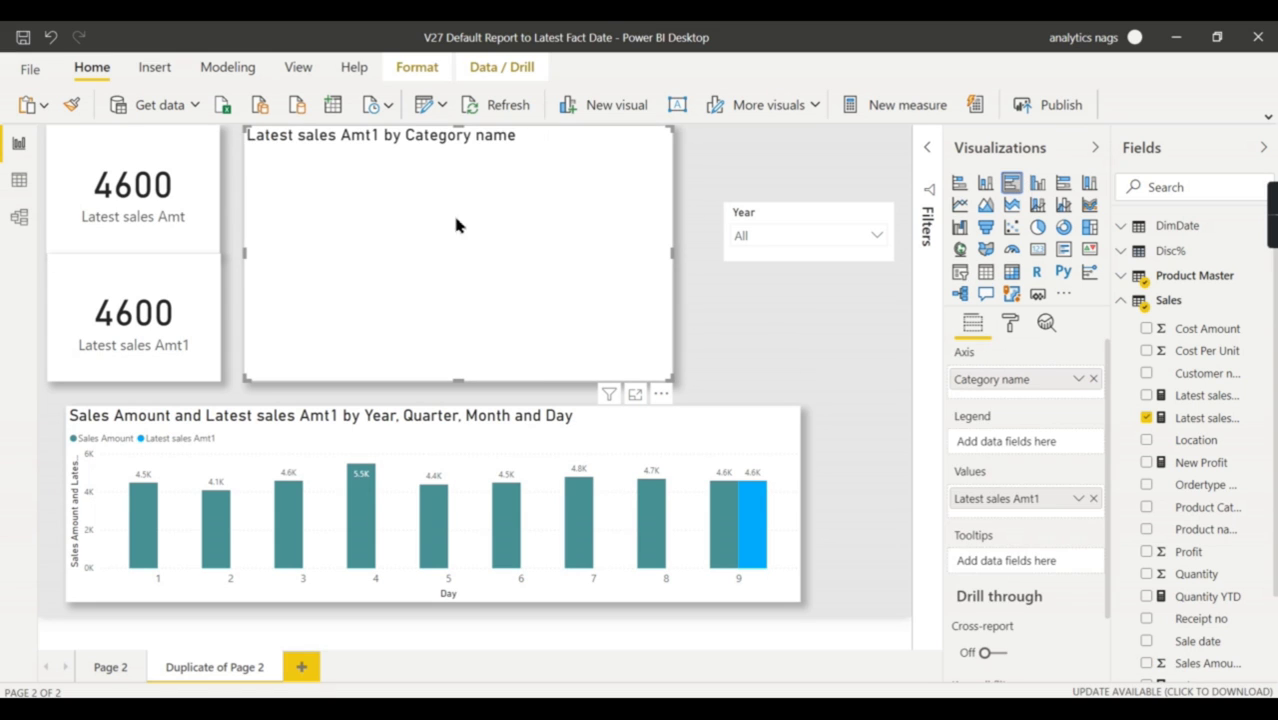
left_click(1037, 182)
Delete the Latest sales Amt card and move the Latest sales Amt1 card up into its place
left_click(97, 248)
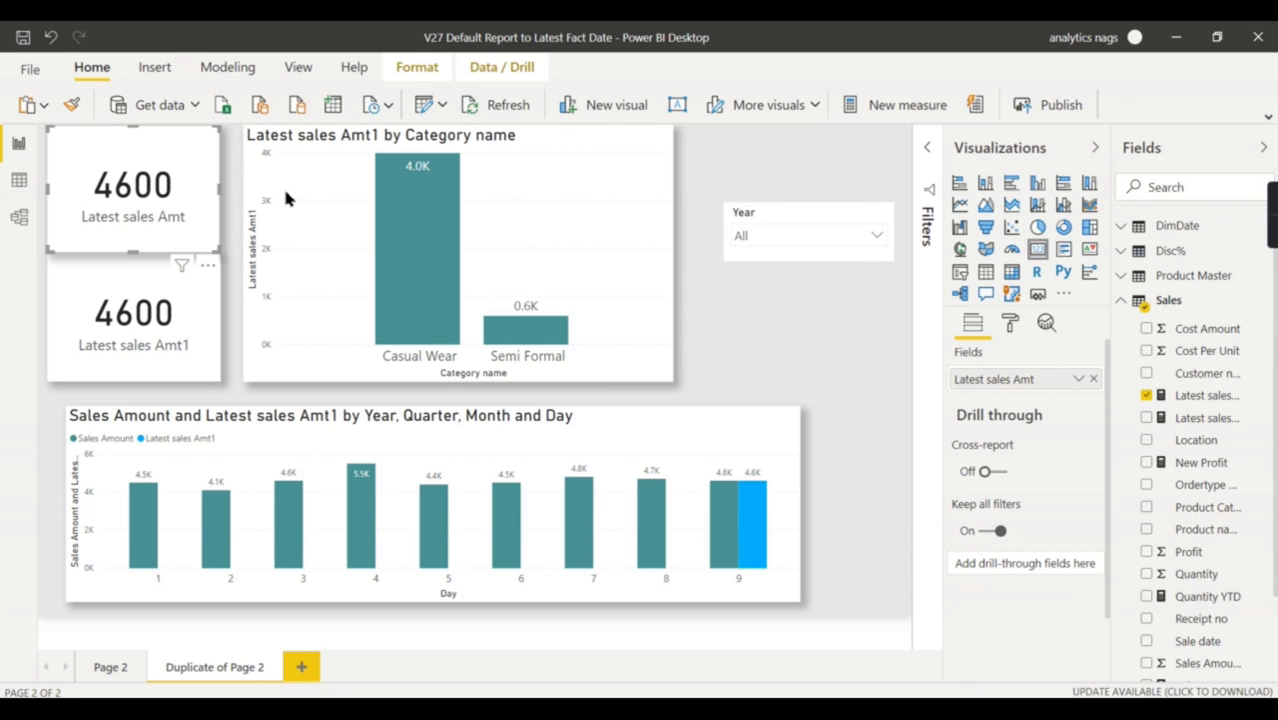
key("Delete")
left_click_drag(175, 312, 175, 222)
left_click(412, 243)
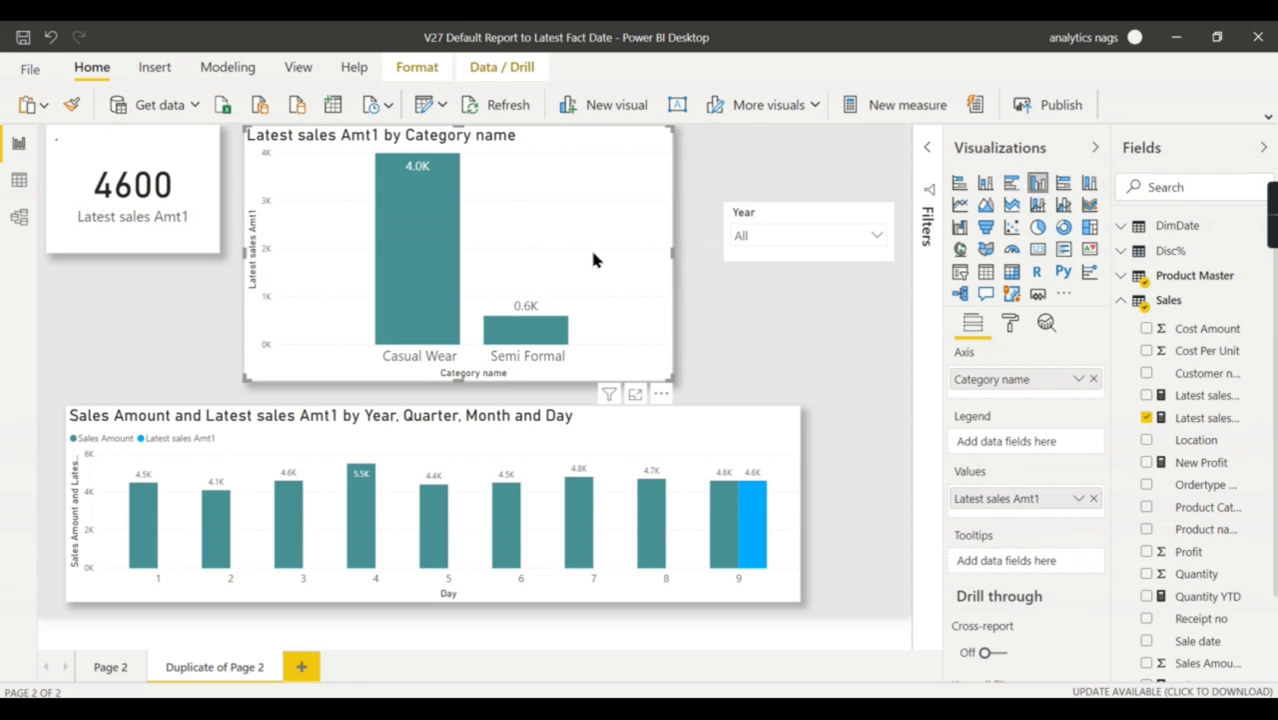
Add a card above the Year slicer showing the Latest value of Sale date, and make it wider and shorter
left_click(817, 150)
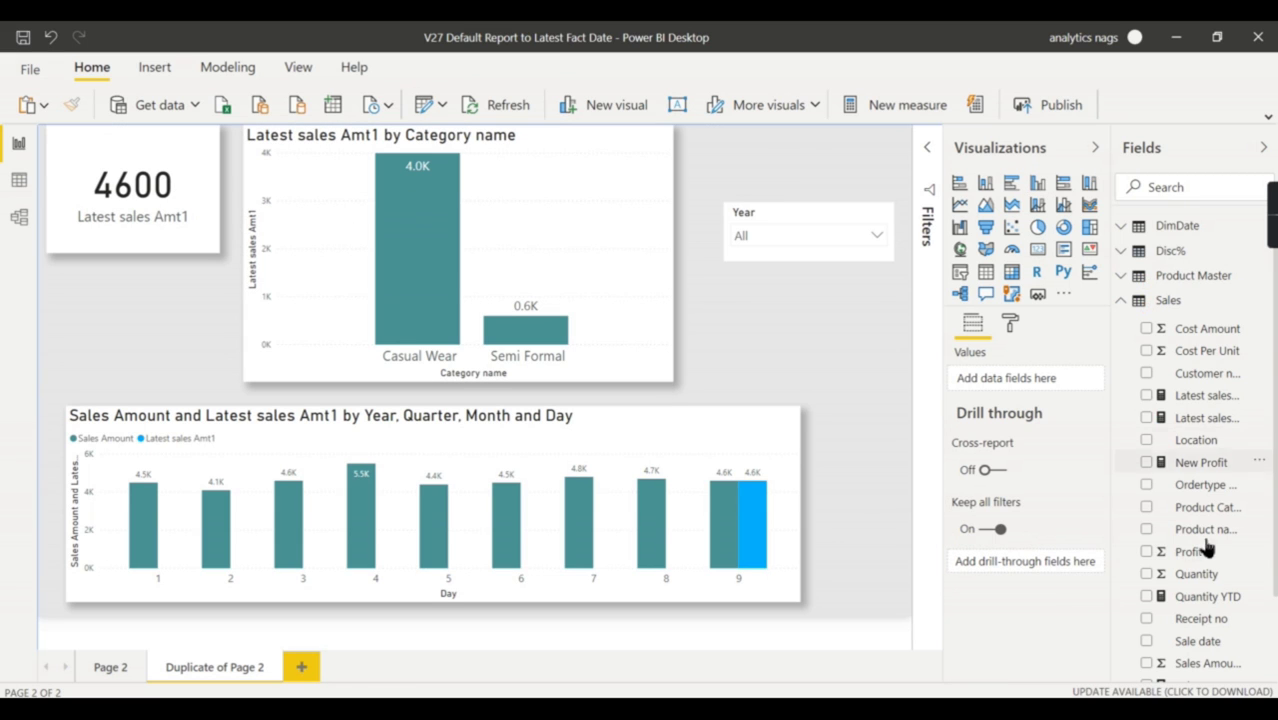
scroll(1185, 500, "down", 2)
left_click_drag(1182, 541, 807, 172)
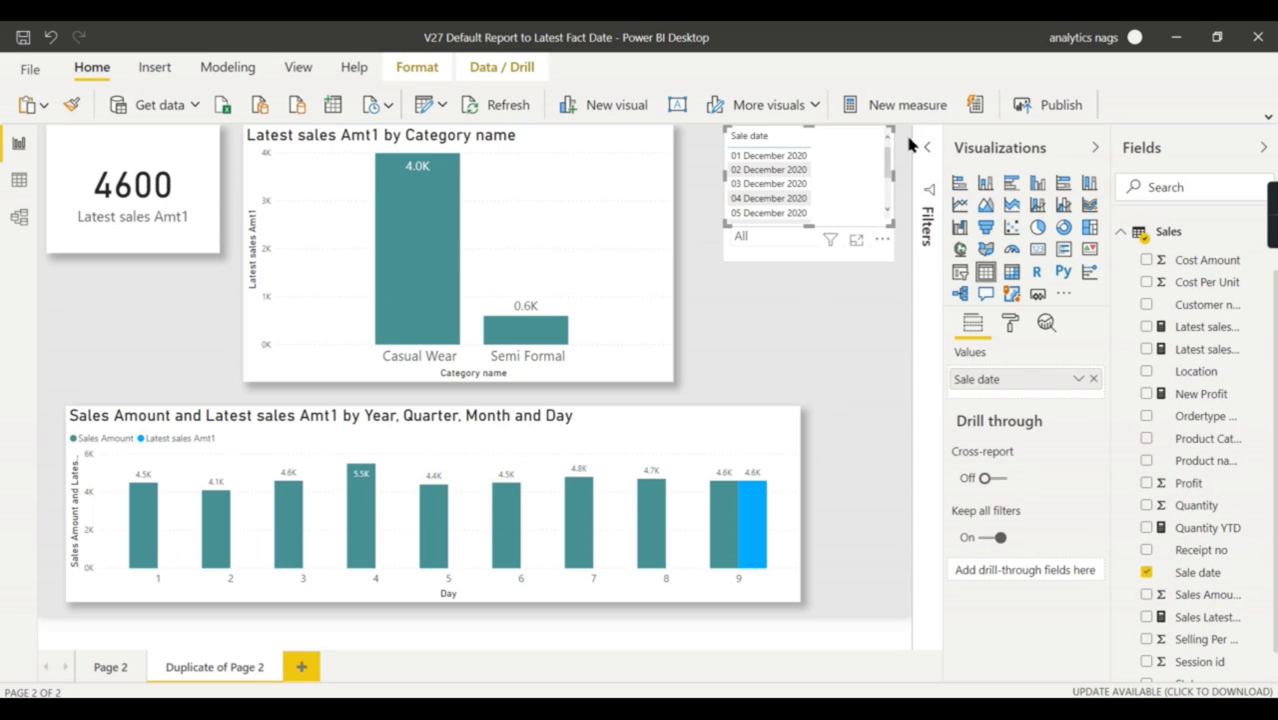
left_click(961, 273)
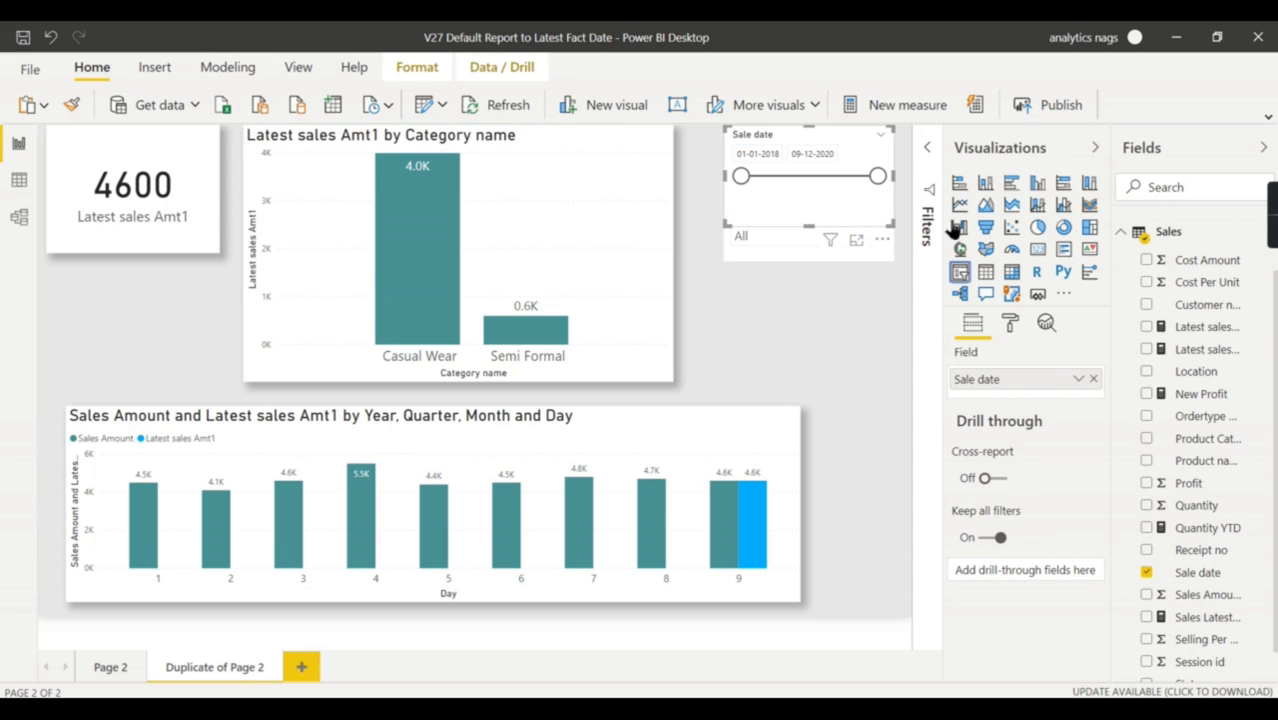
left_click(1039, 250)
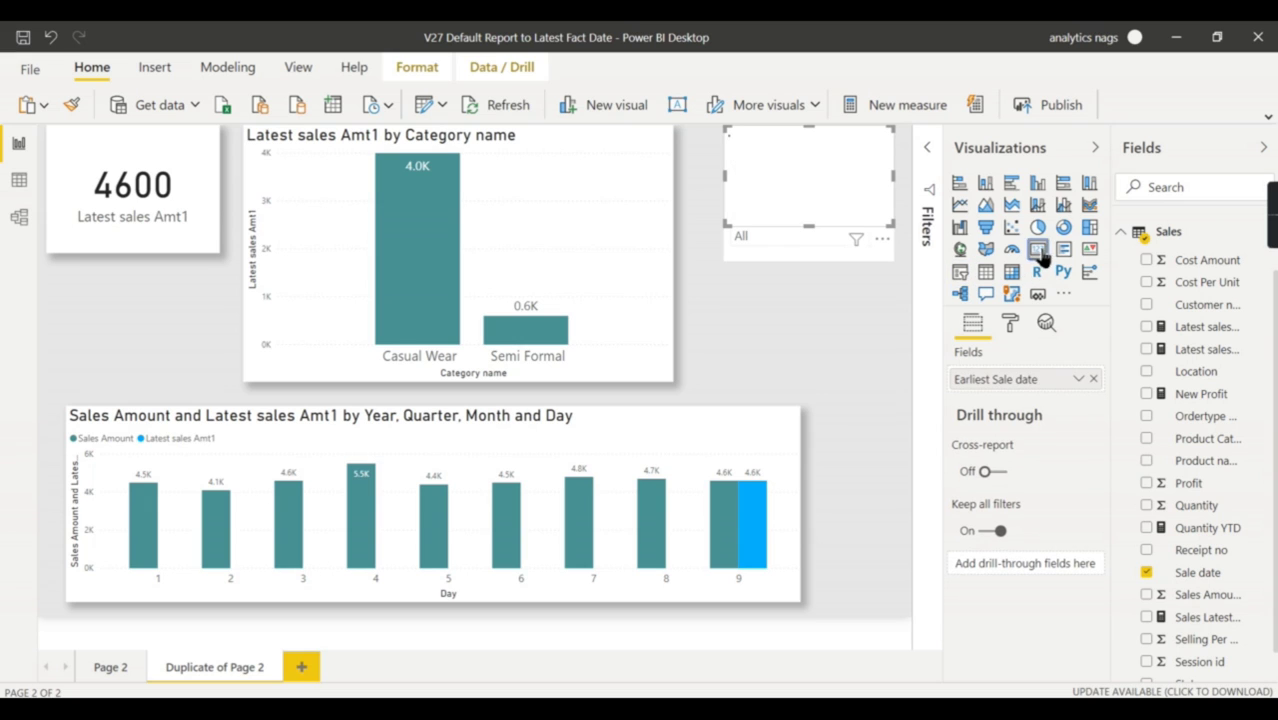
left_click(1080, 383)
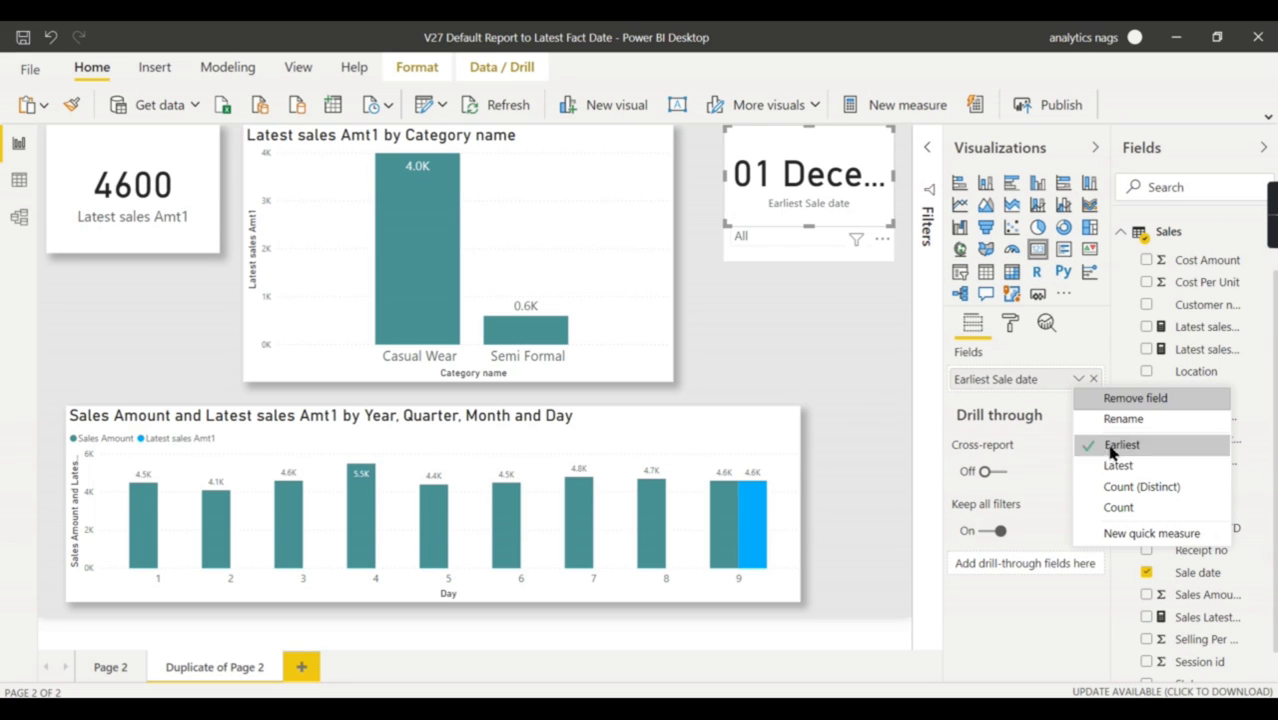
left_click(1115, 462)
left_click_drag(727, 227, 696, 193)
Place the Year slicer just below the Latest Sale date card and reduce the text size of its items
left_click_drag(778, 226, 892, 271)
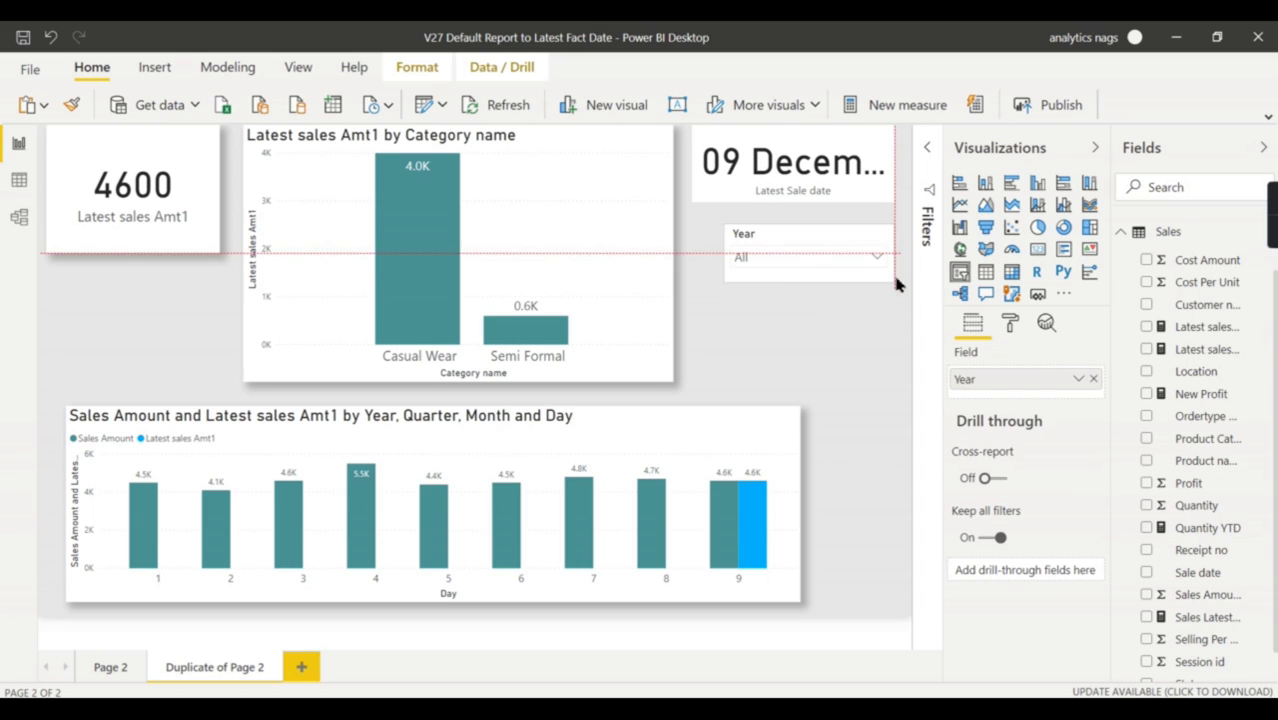
left_click(1010, 322)
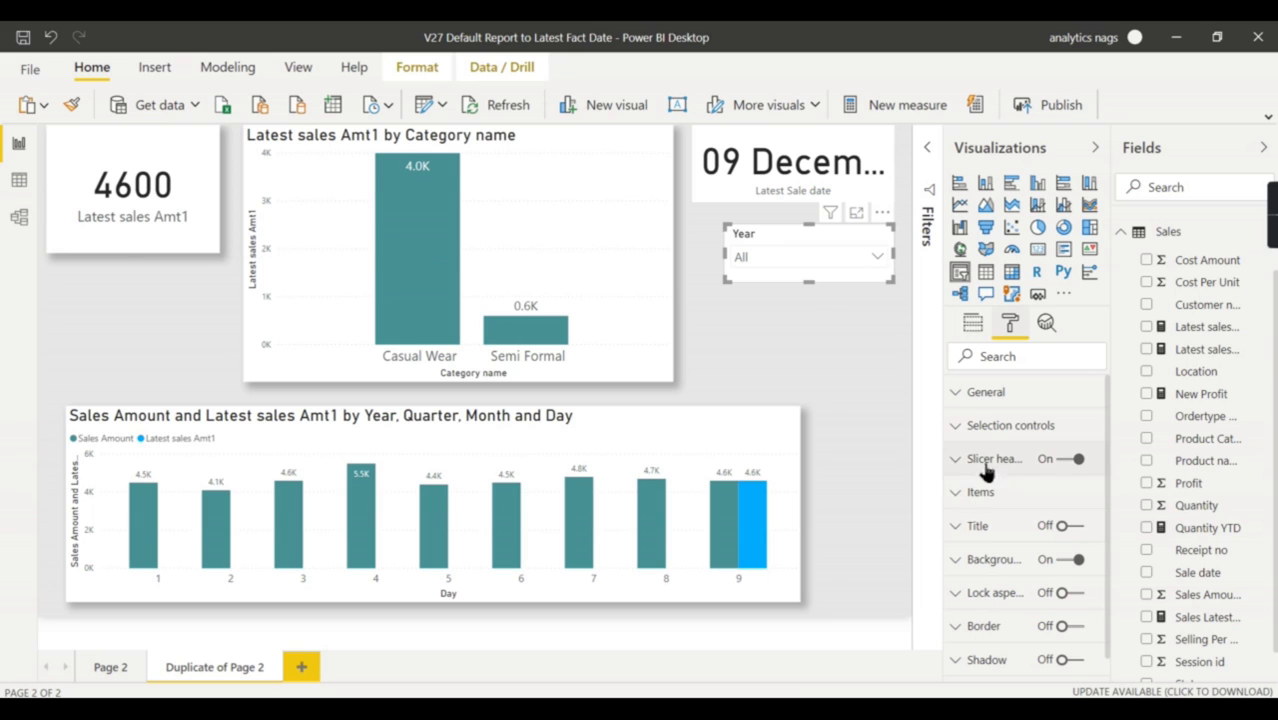
left_click(976, 395)
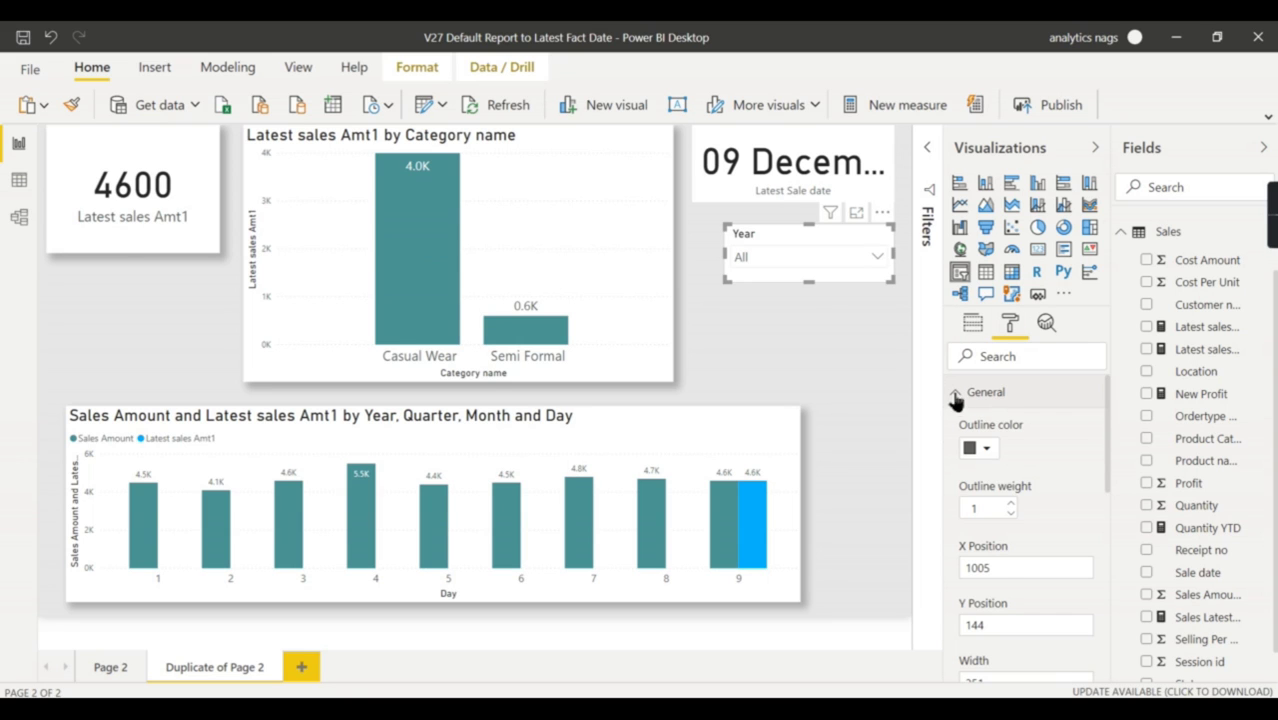
left_click(958, 395)
left_click(1007, 428)
scroll(1004, 450, "down", 1)
scroll(1000, 430, "up", 1)
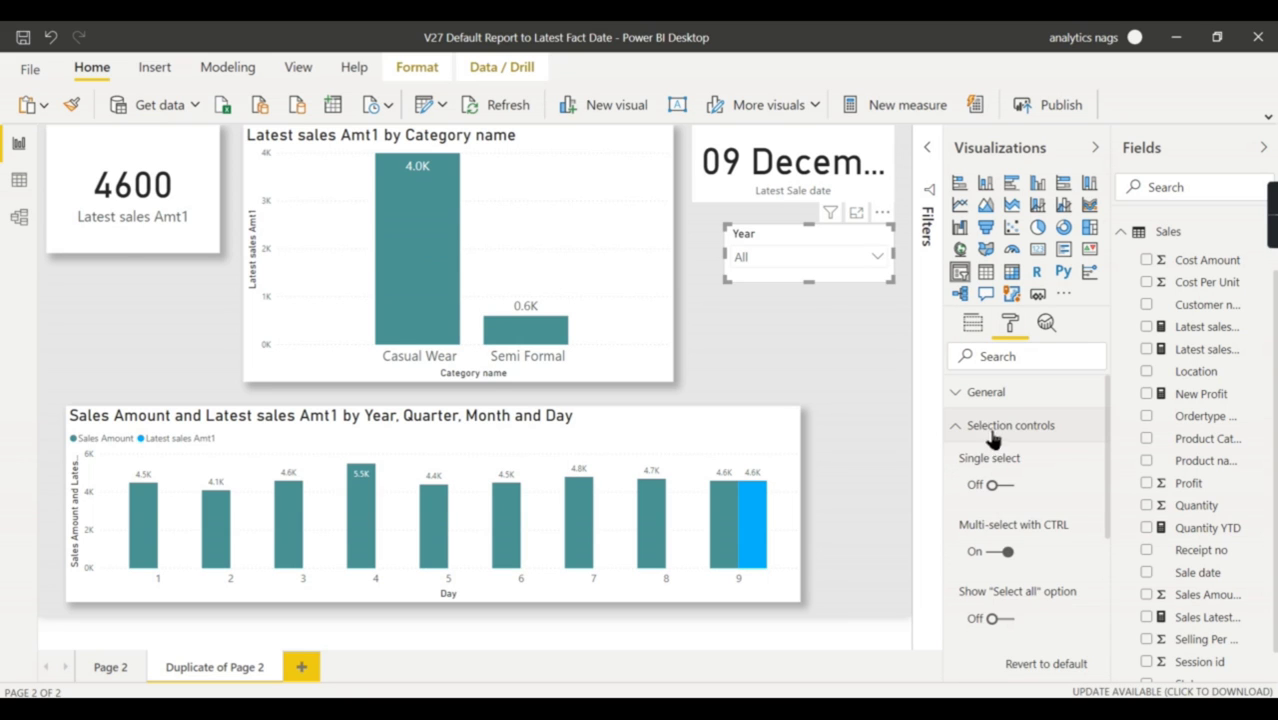
left_click(1005, 428)
left_click(1018, 494)
scroll(1030, 550, "down", 2)
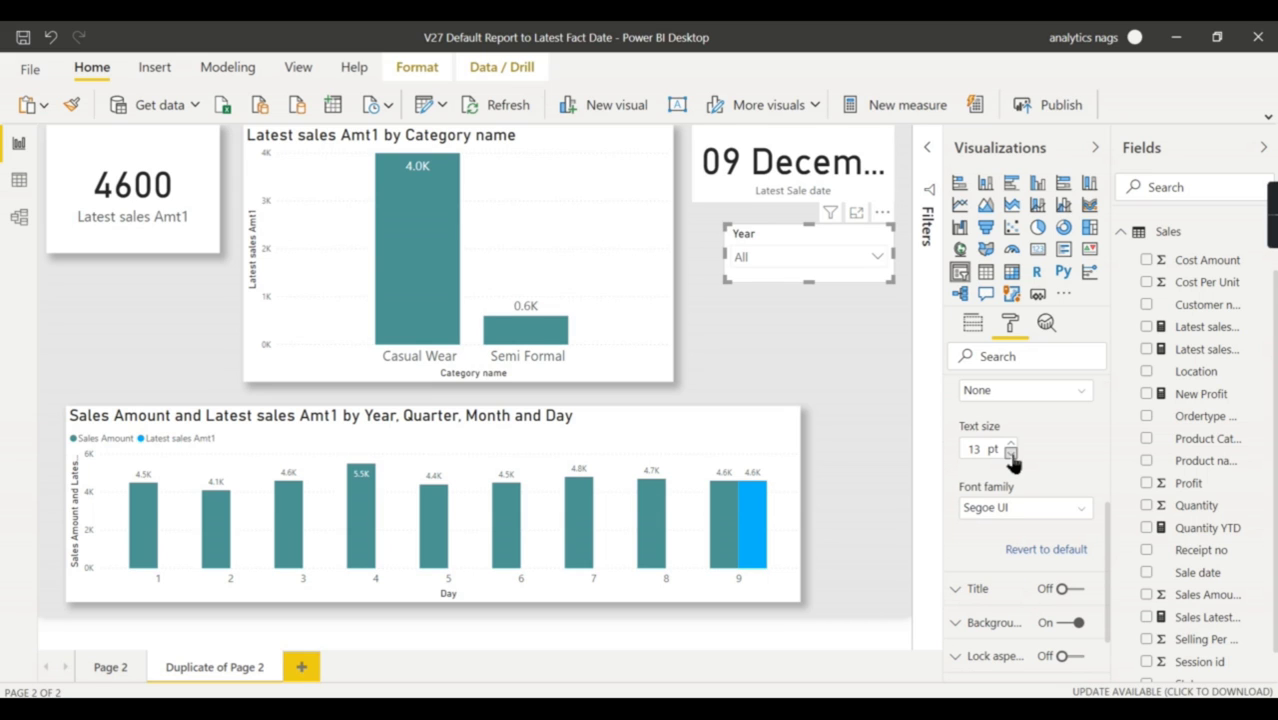
Set the data label text size of the Latest Sale date card to 26 pt
left_click(830, 186)
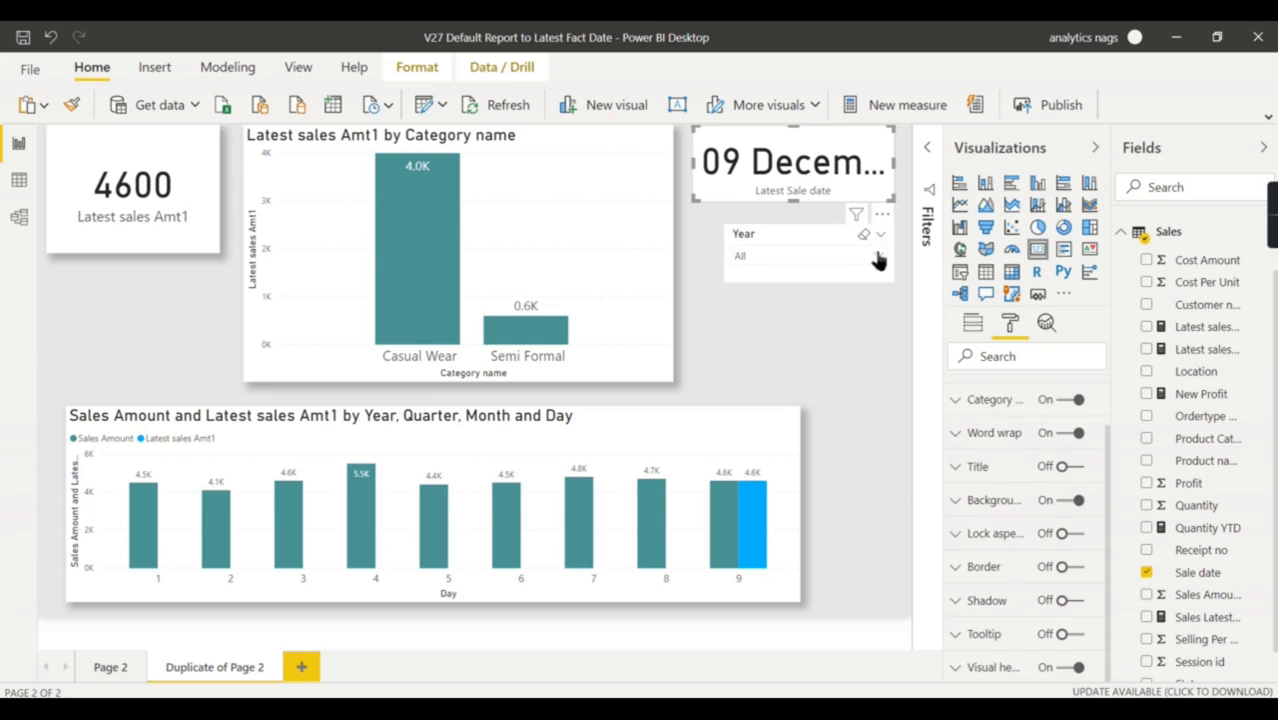
scroll(1013, 403, "up", 1)
left_click(1005, 428)
left_click(1010, 664)
left_click(1010, 664)
left_click(1010, 664)
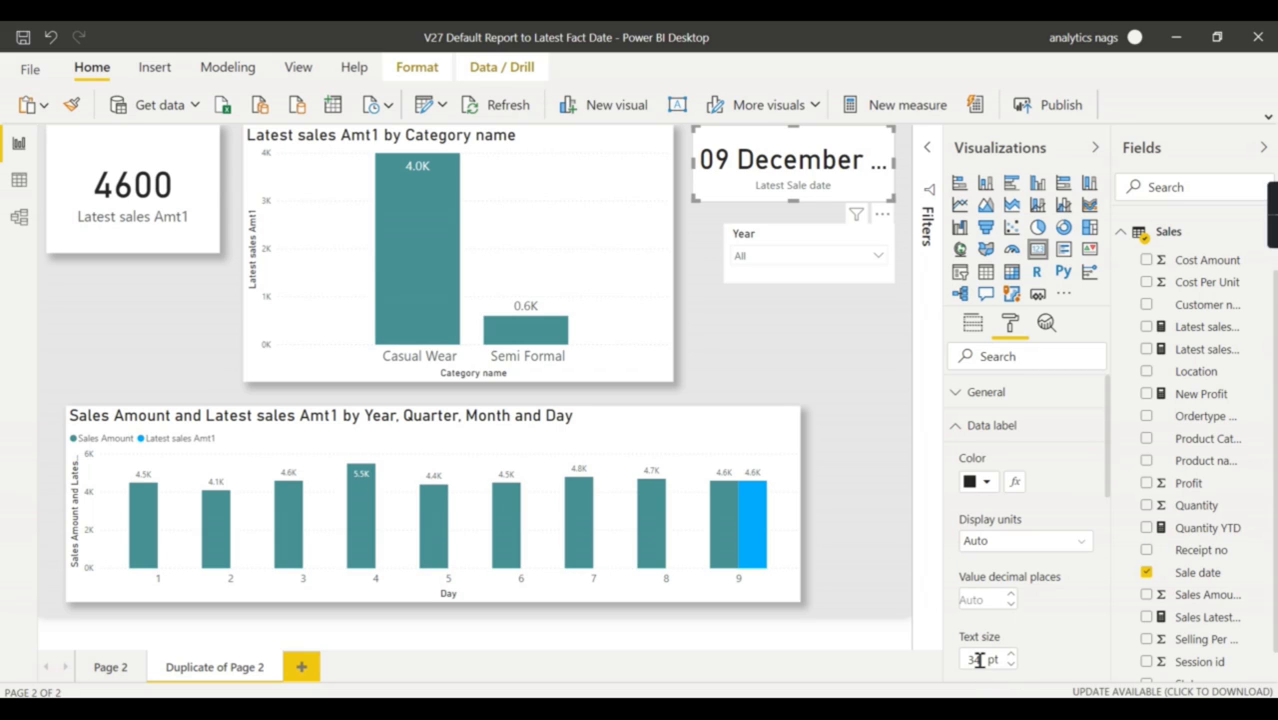
type("26")
key("Return")
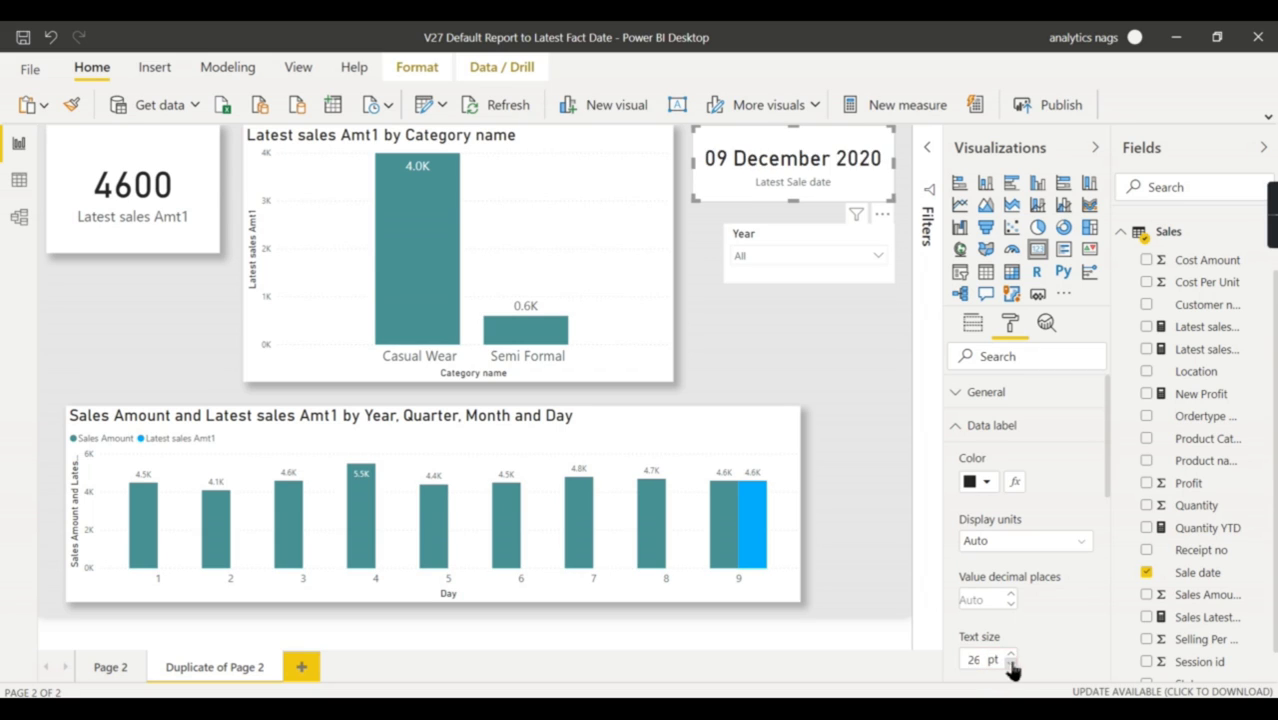
left_click(864, 344)
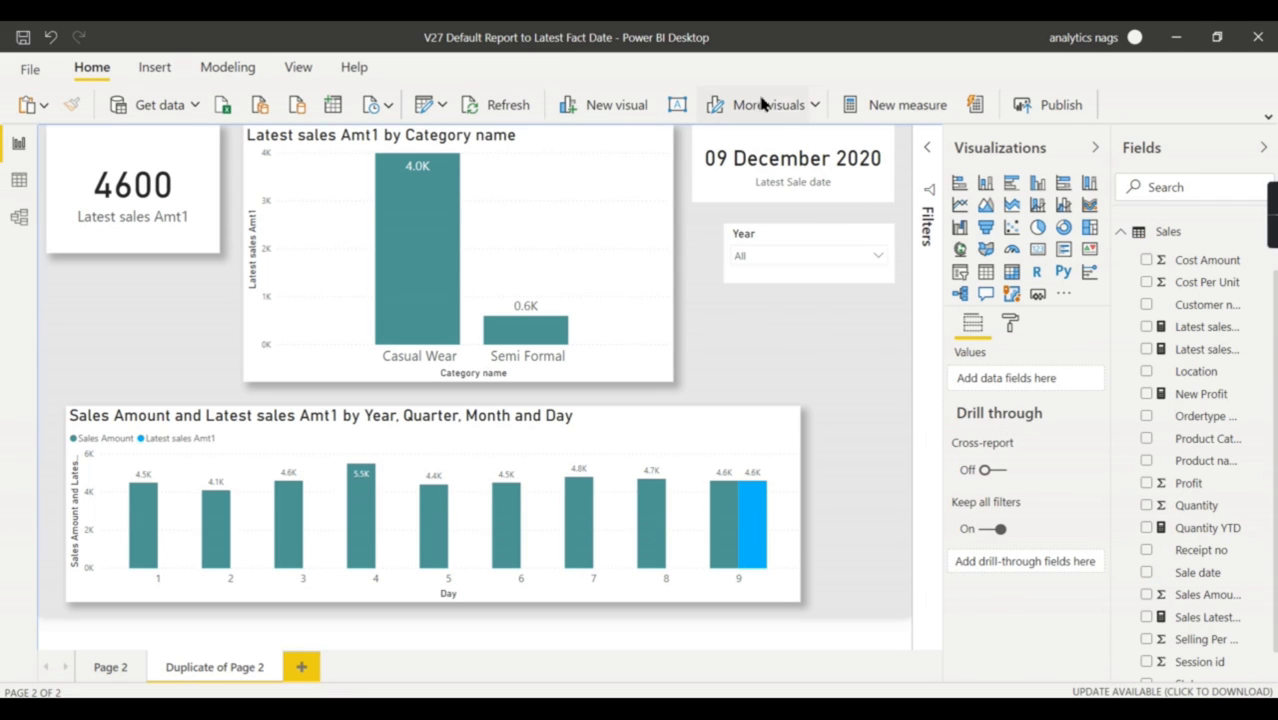
left_click(668, 504)
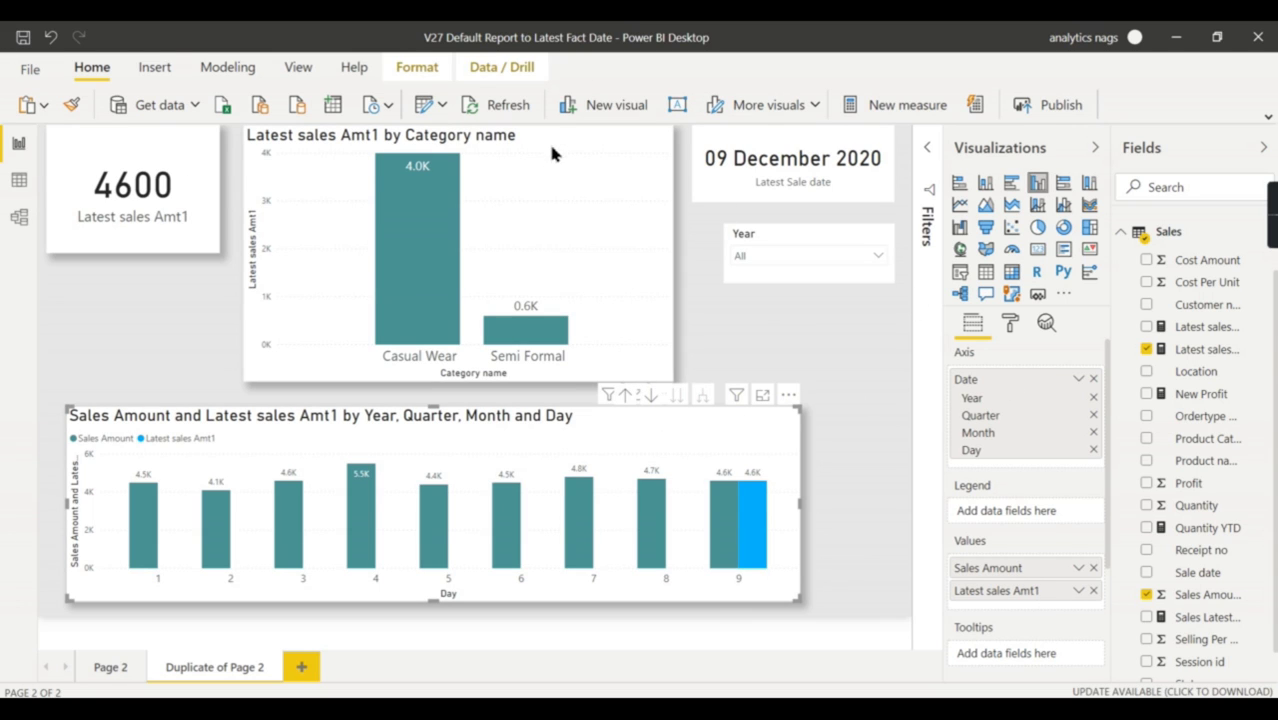
left_click(788, 237)
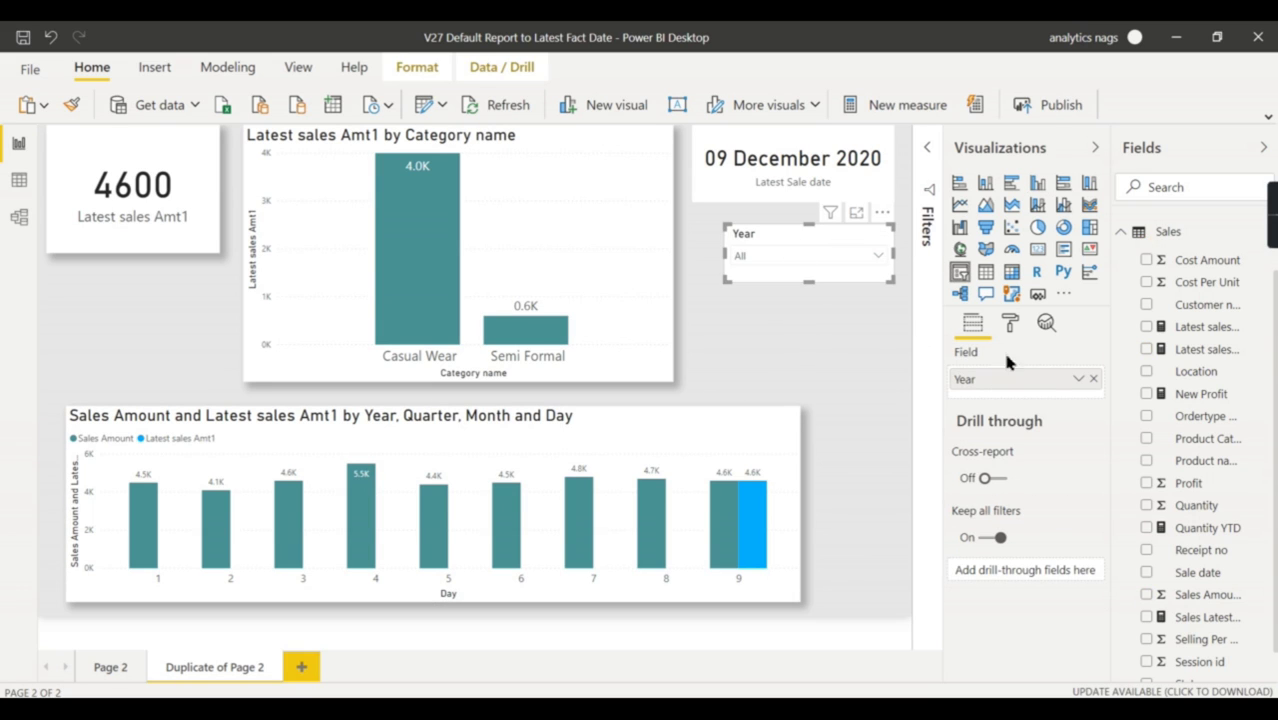
scroll(1235, 338, "up", 1)
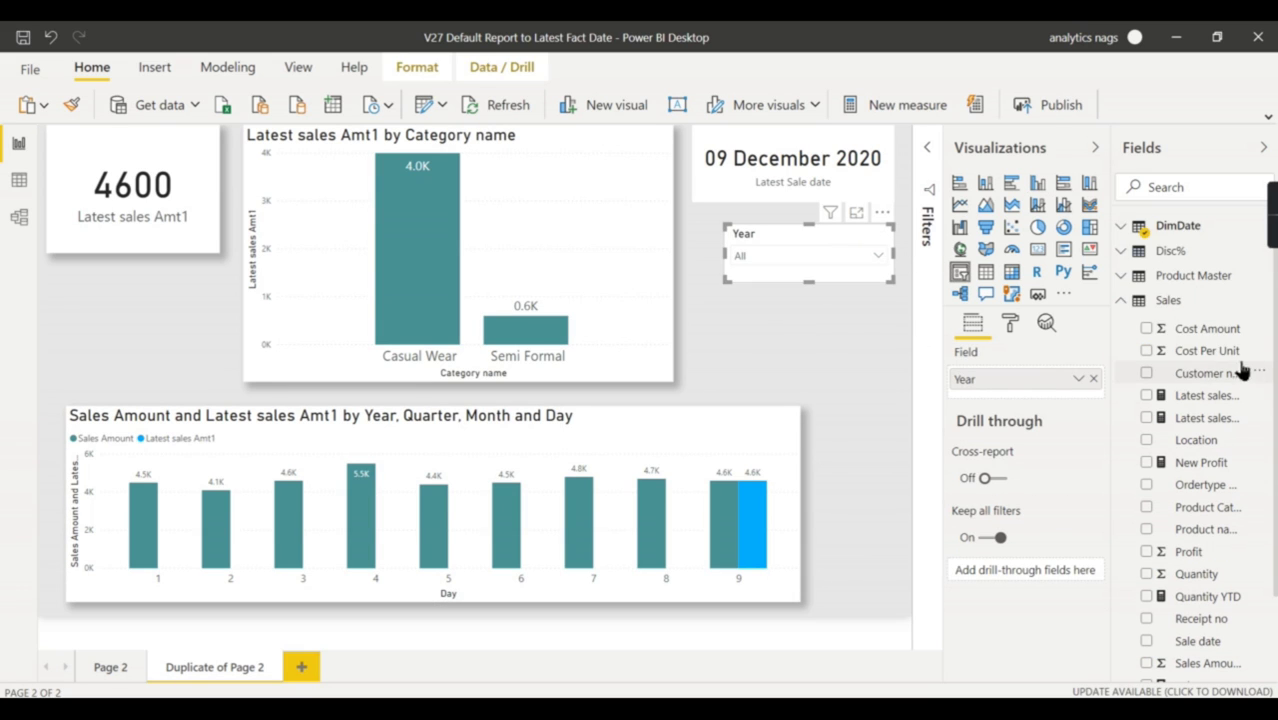
left_click(1137, 305)
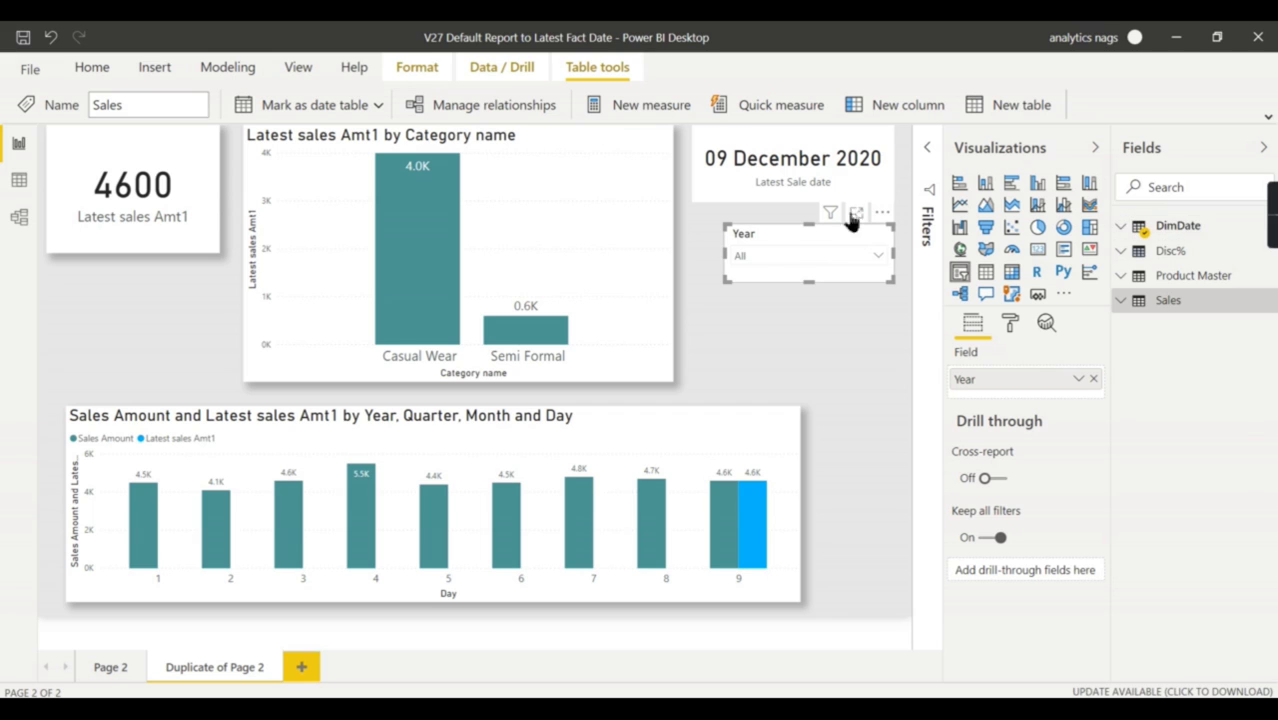
left_click(1130, 301)
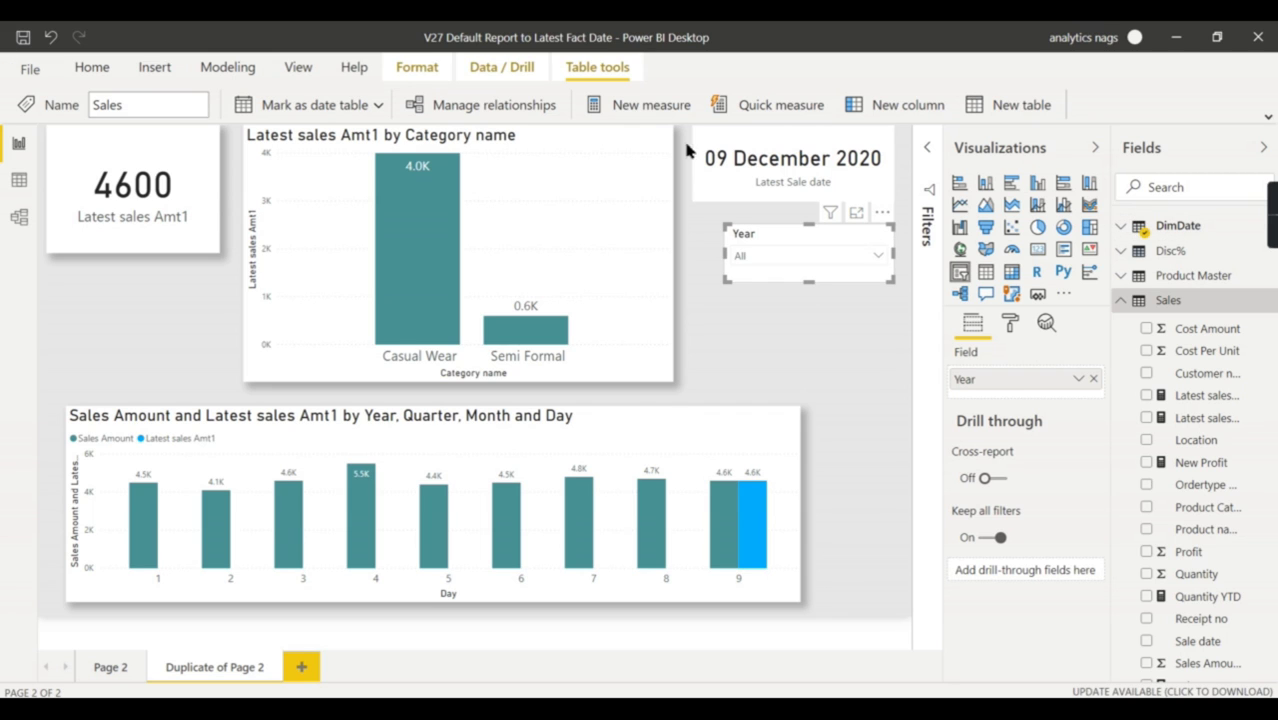
Open the Latest sales Amt1 formula and turn its returned CALCULATE expression into a variable named defulatsales
left_click(152, 172)
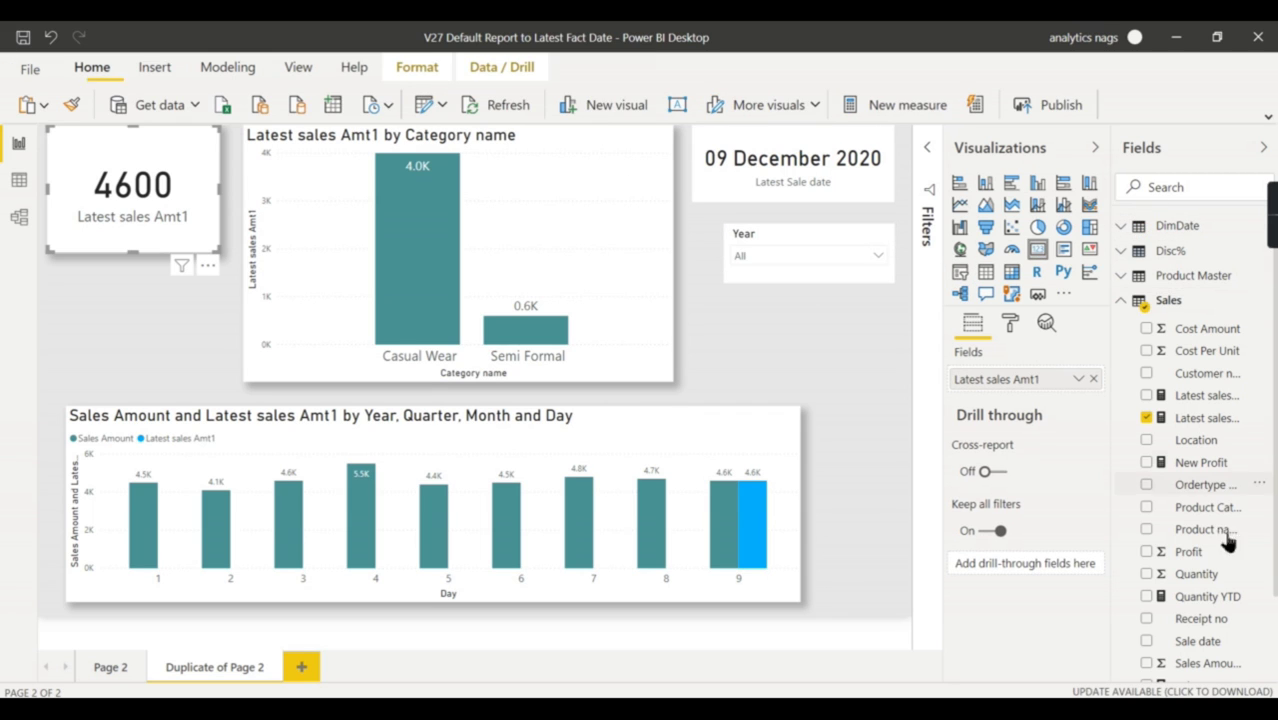
left_click(1190, 423)
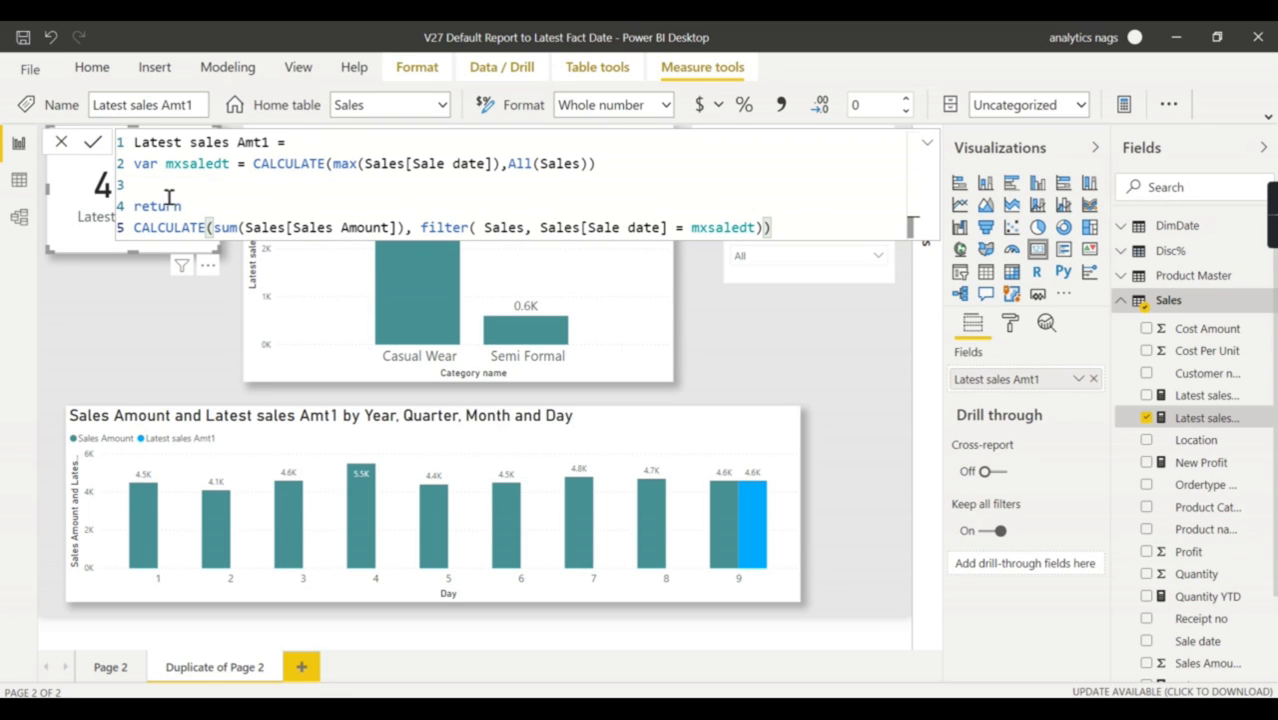
left_click_drag(136, 229, 410, 232)
left_click_drag(188, 207, 152, 188)
key("BackSpace")
type("var defulat y")
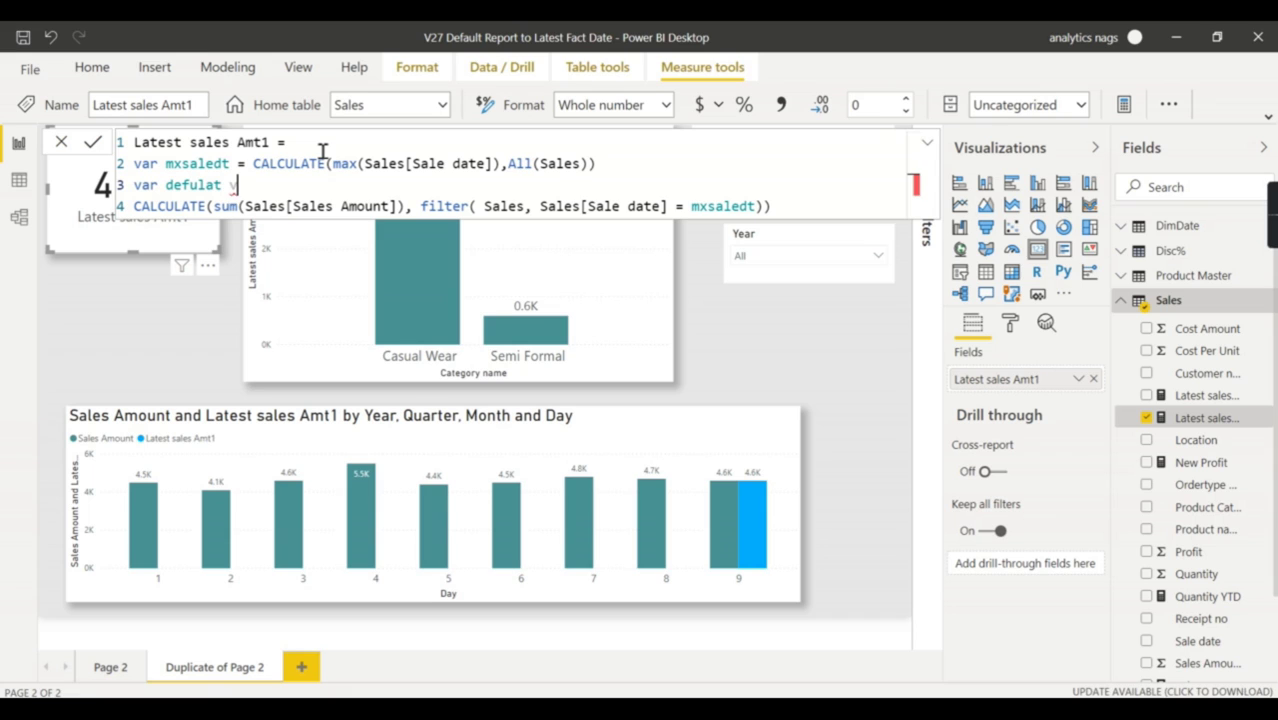
key("BackSpace")
type("sales")
key("Delete")
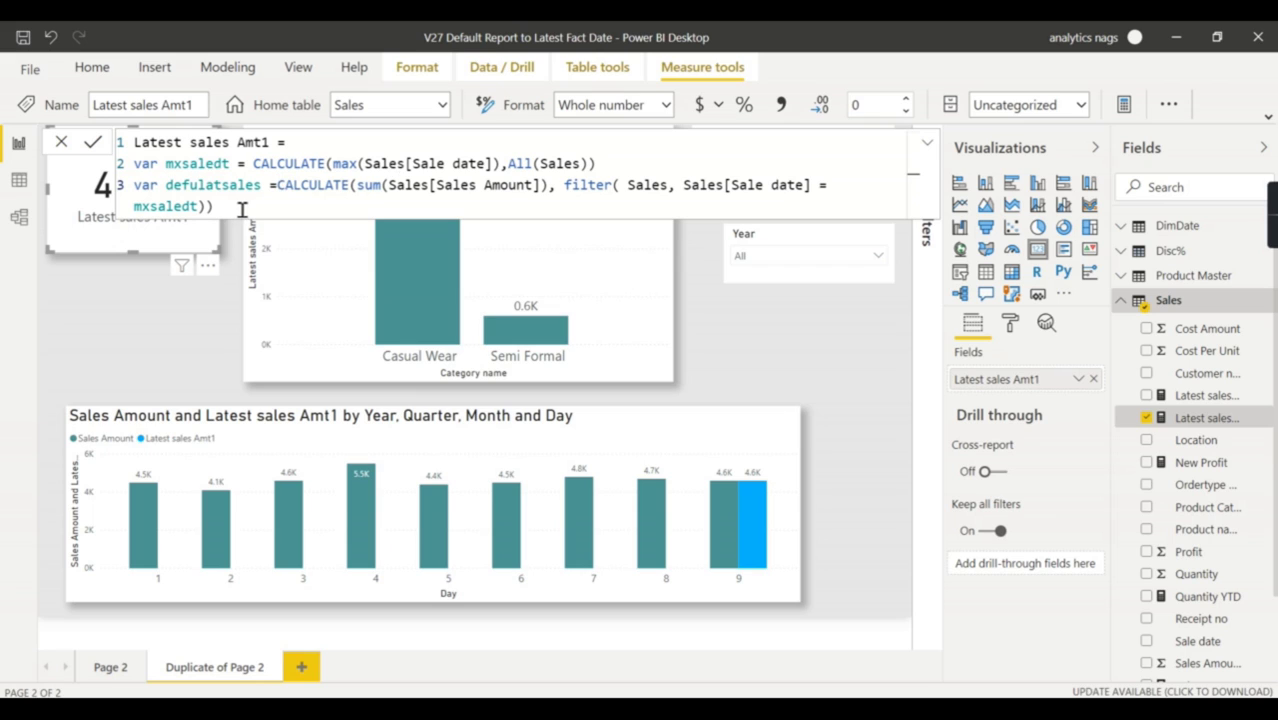
key("shift+Return")
key("shift+Return")
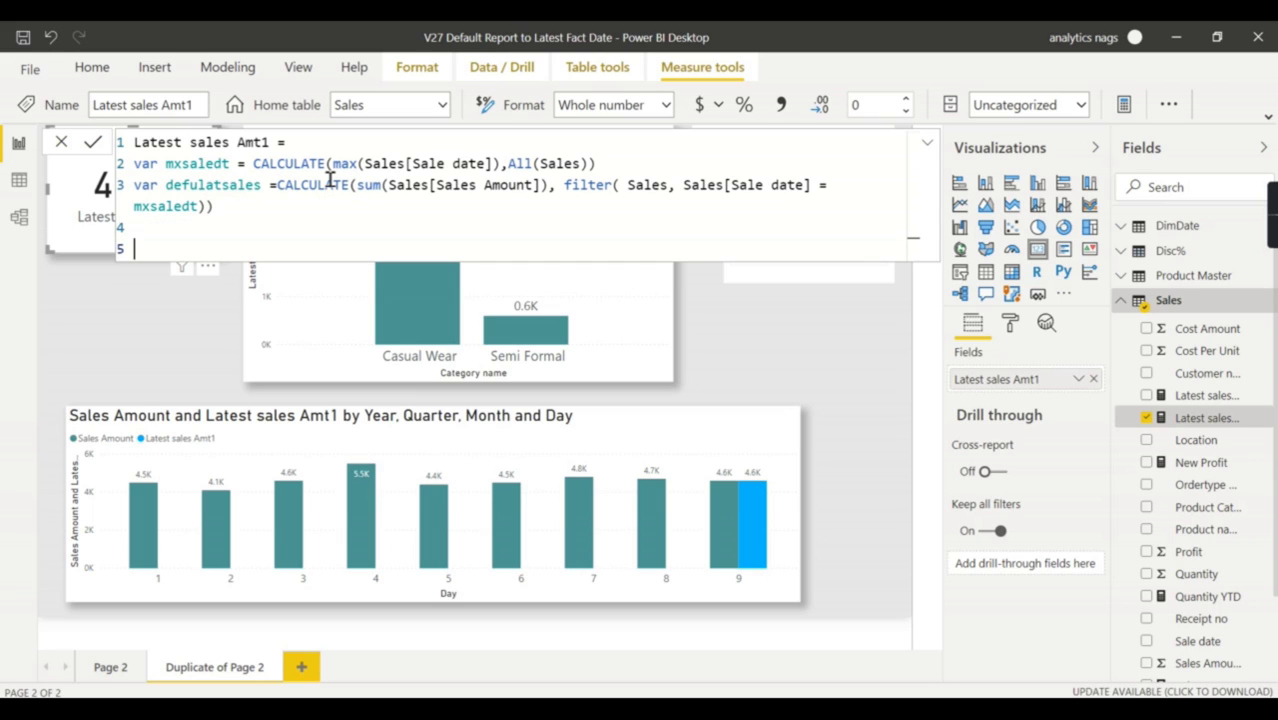
Add a variable salesactual that calculates the sum of Sales[Sales Amount], followed by a return line
type("var")
left_click_drag(277, 185, 548, 186)
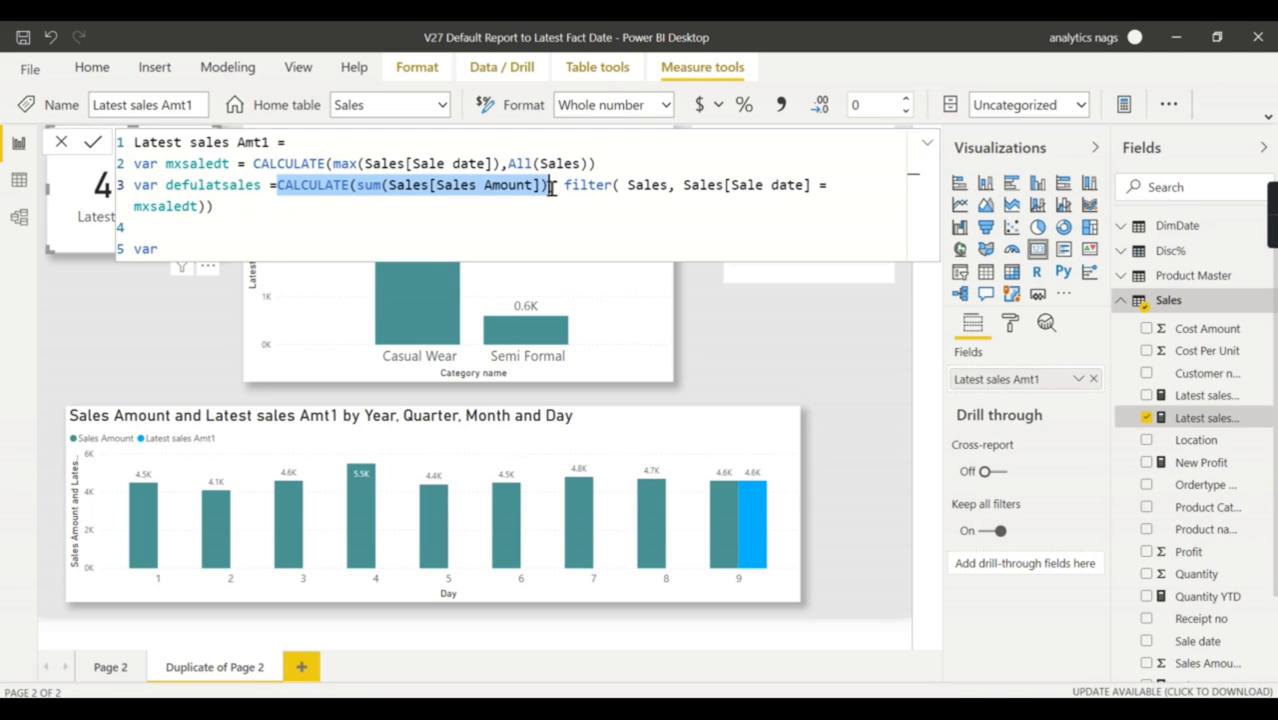
key("ctrl+c")
left_click(320, 248)
key("ctrl+v")
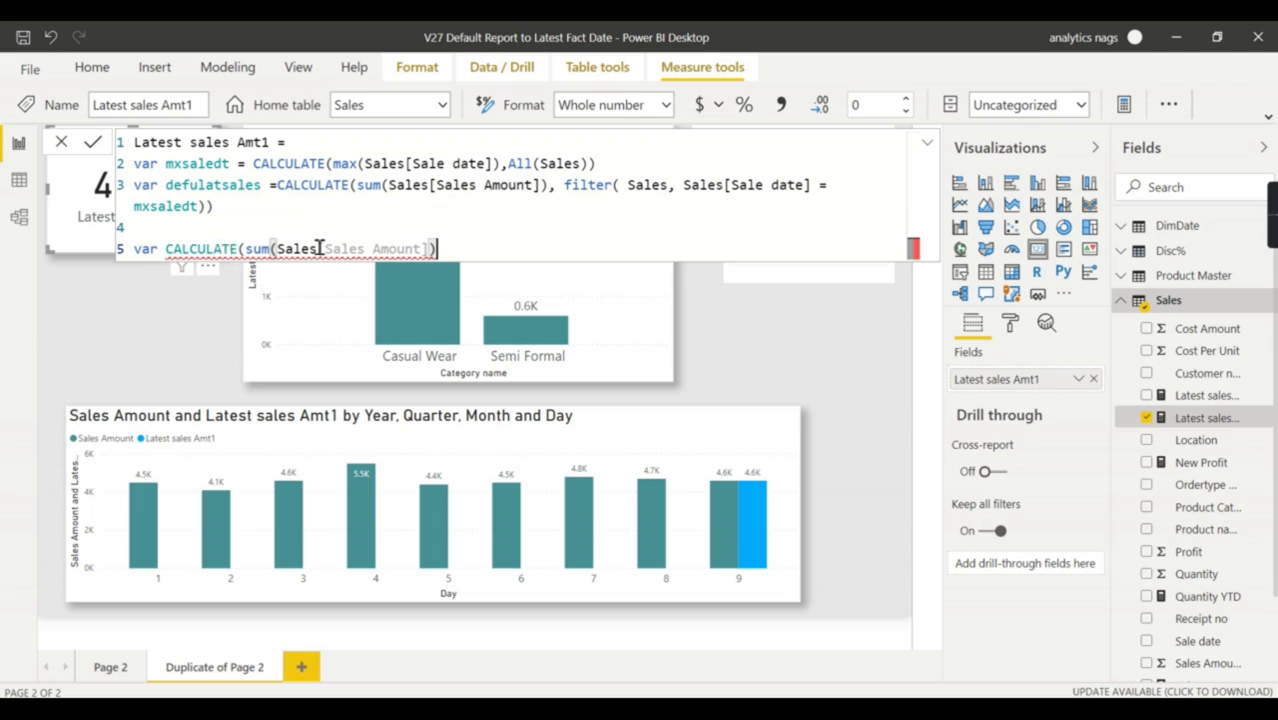
left_click(163, 250)
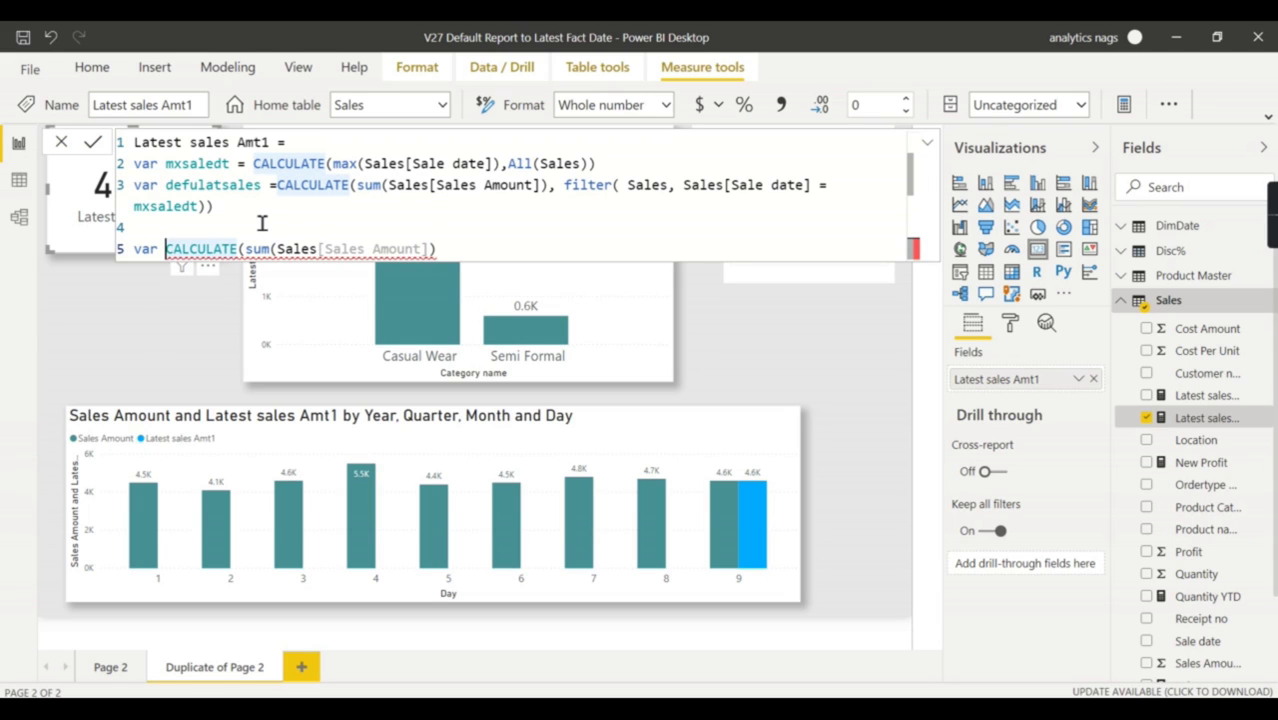
type("salesactual=")
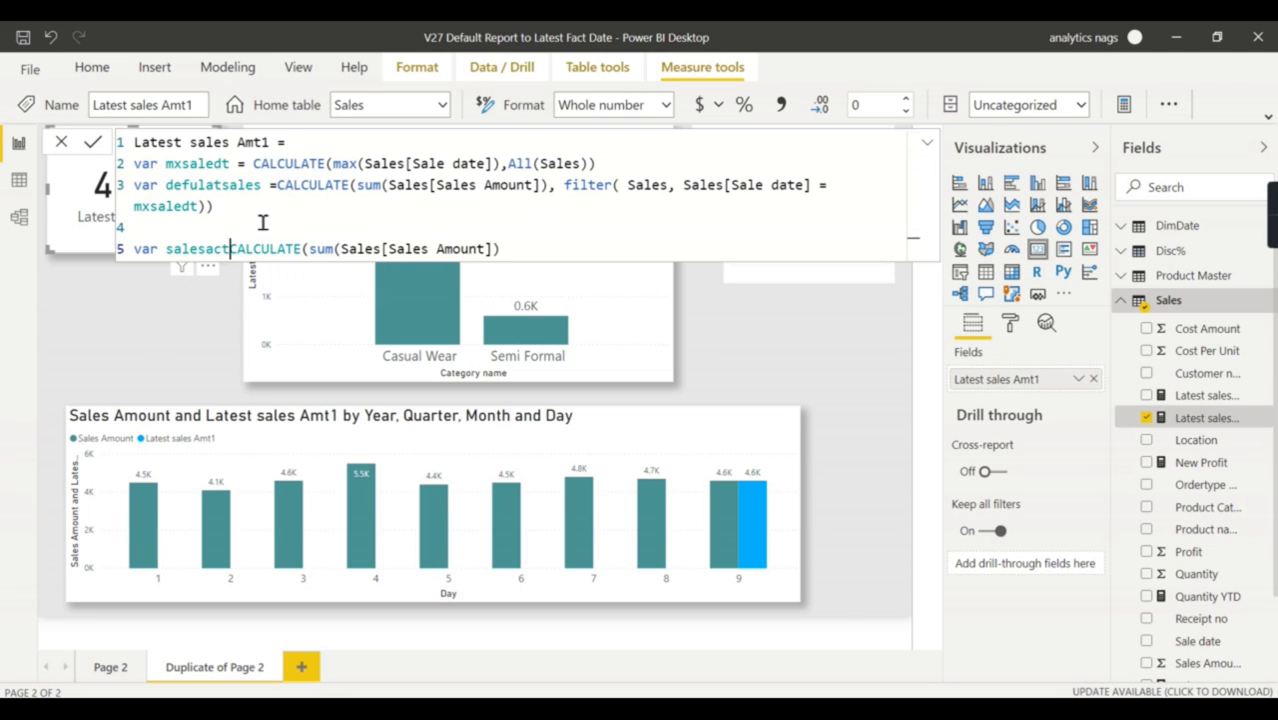
left_click(552, 248)
key("Return")
key("Return")
key("Return")
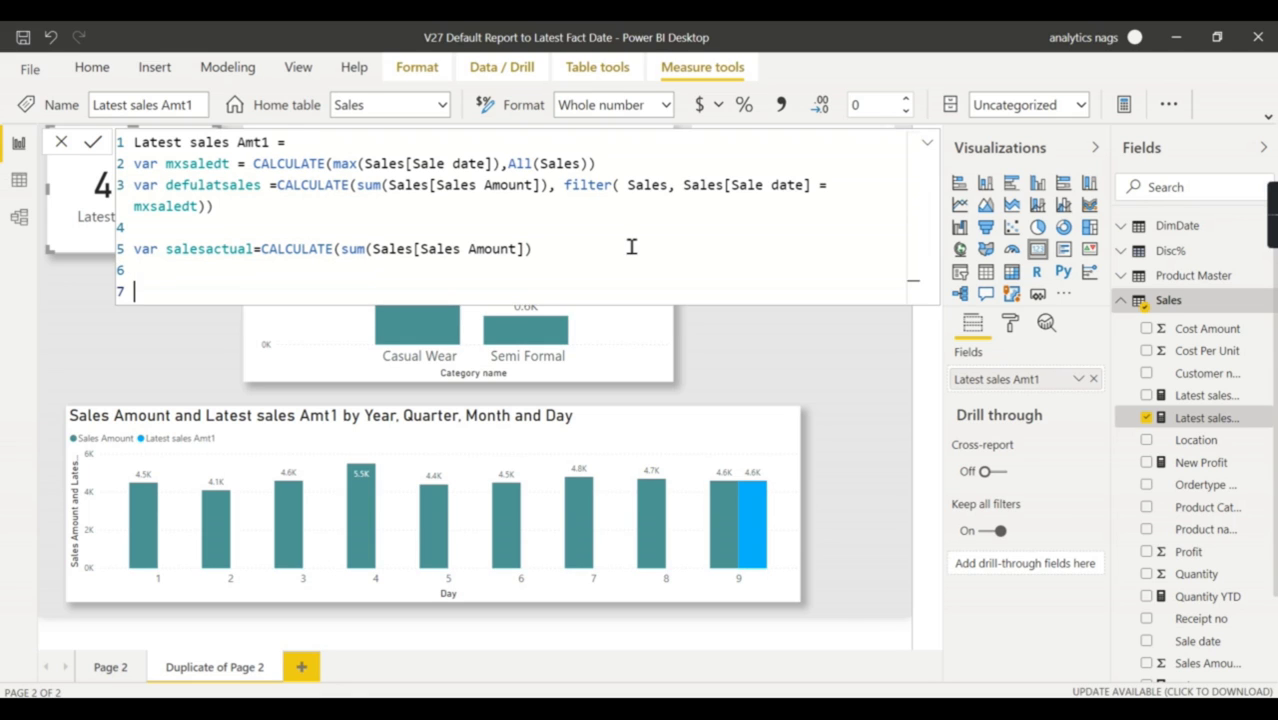
key("Up")
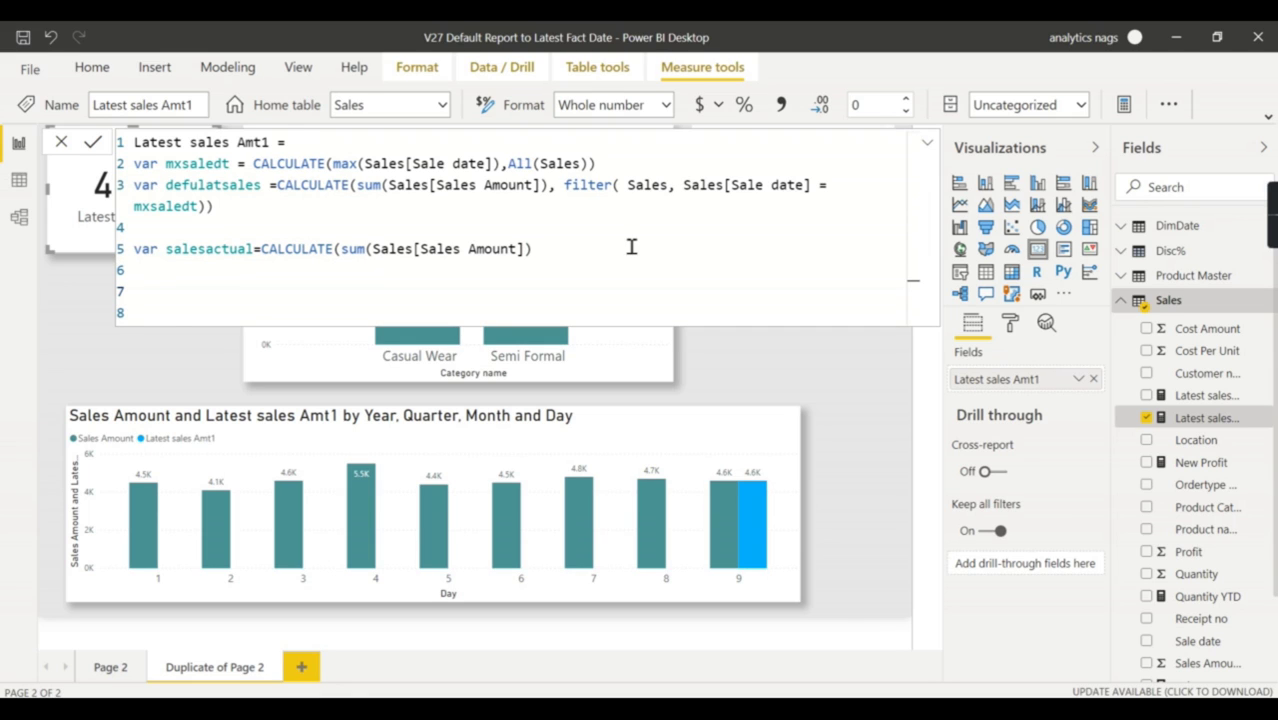
type("return")
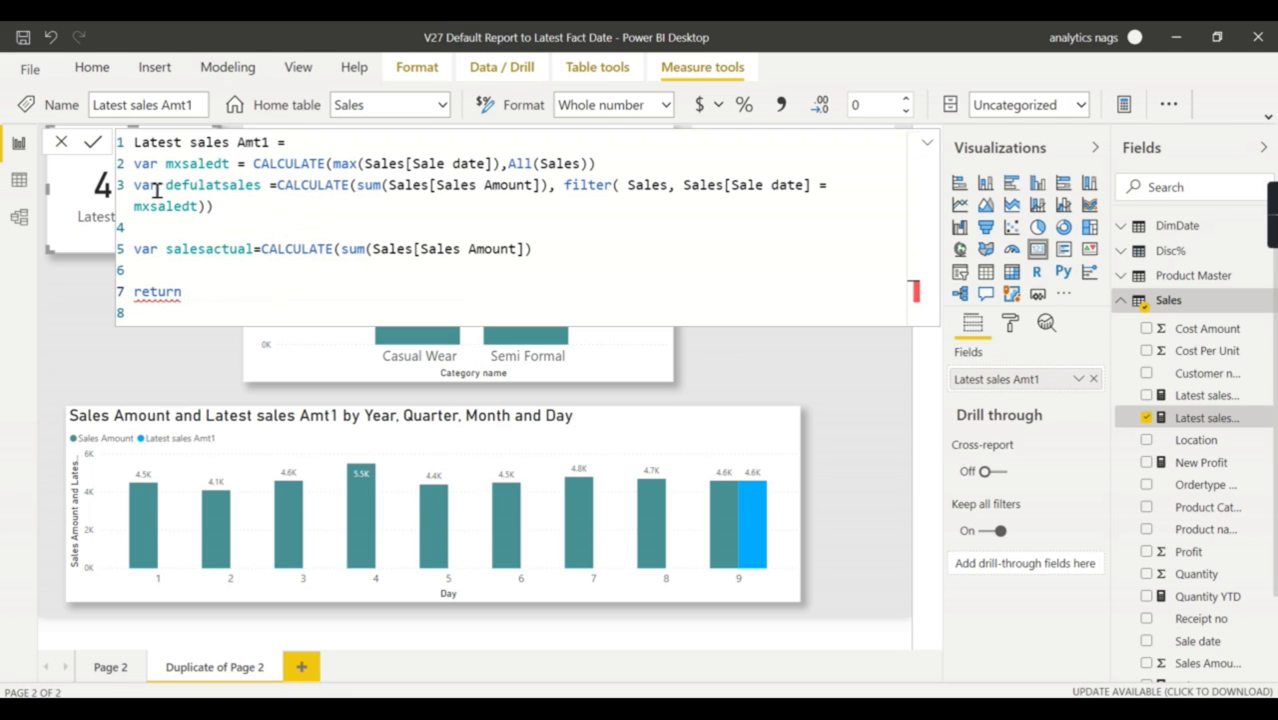
Remove the defulatsales and salesactual variables so Latest sales Amt1 returns the filtered CALCULATE expression directly, and copy the whole formula
left_click(269, 188)
key("shift+Home")
type("return")
left_click(182, 215)
left_click_drag(182, 215, 244, 307)
key("Delete")
left_click(339, 190)
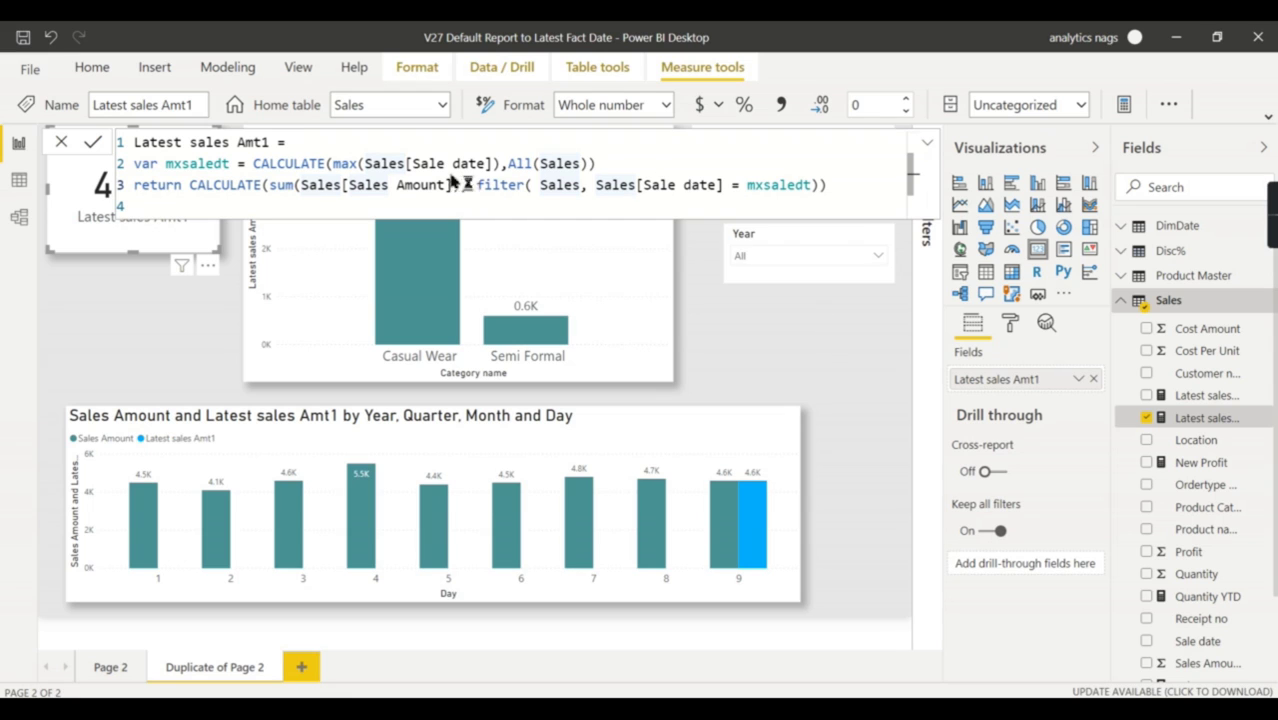
left_click_drag(134, 143, 1063, 232)
key("ctrl+c")
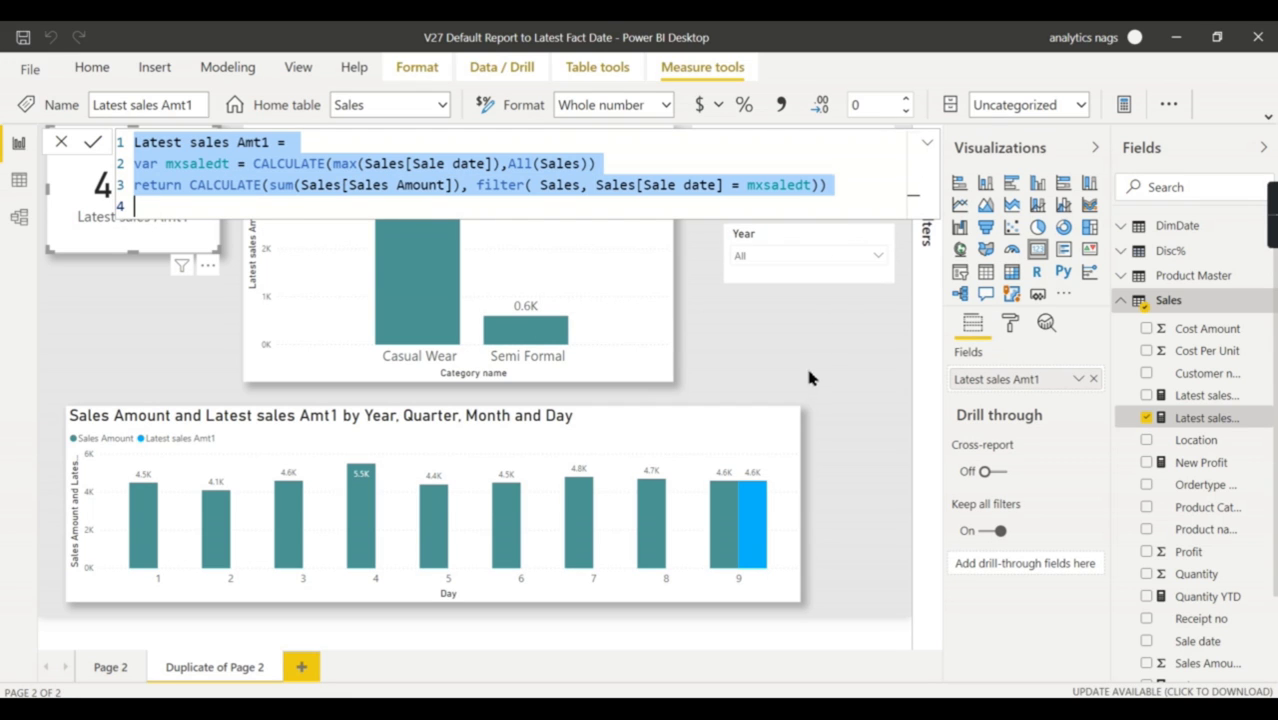
Replace Year in the slicer with the Date field from the DimDate table
left_click(763, 230)
left_click(763, 230)
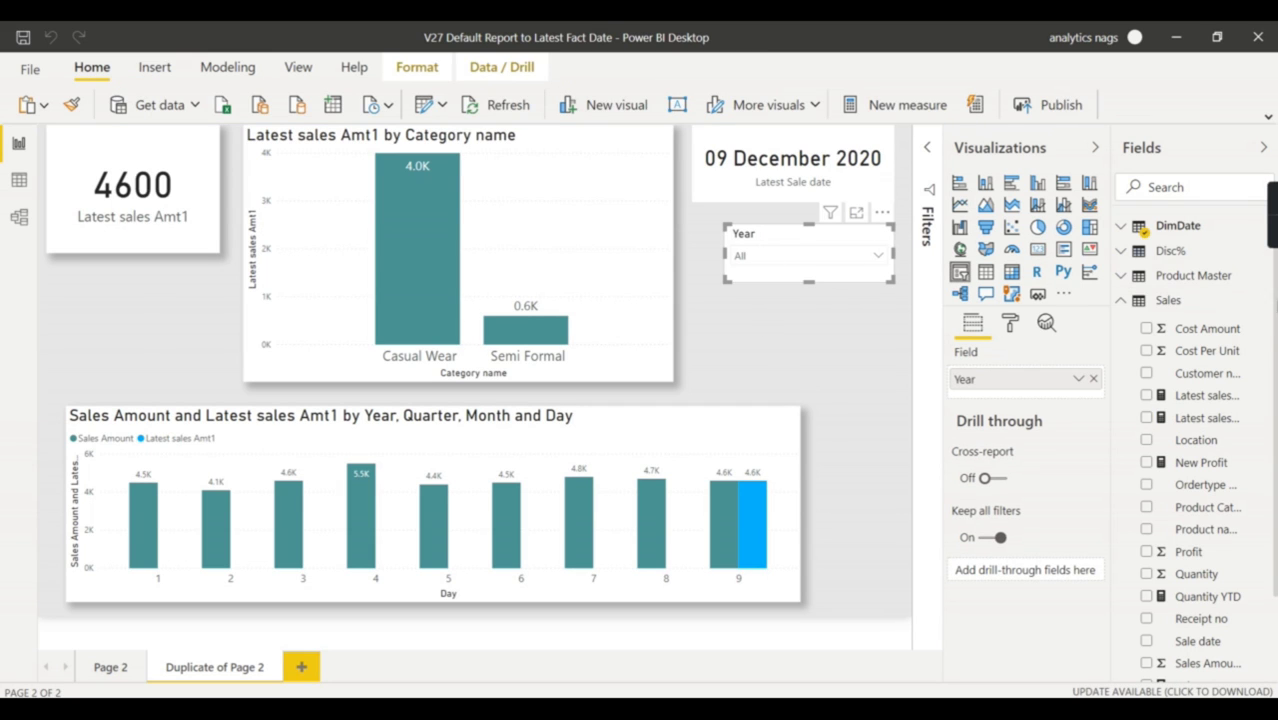
left_click(1138, 226)
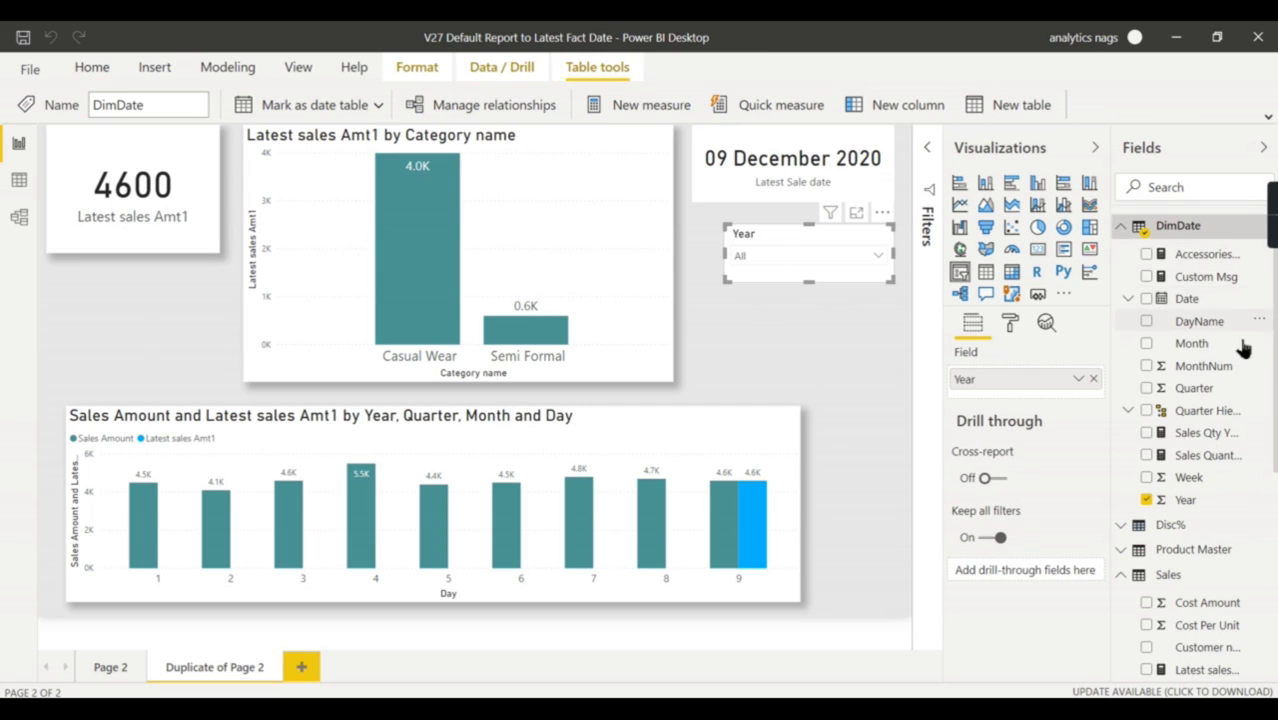
left_click_drag(1160, 298, 1082, 407)
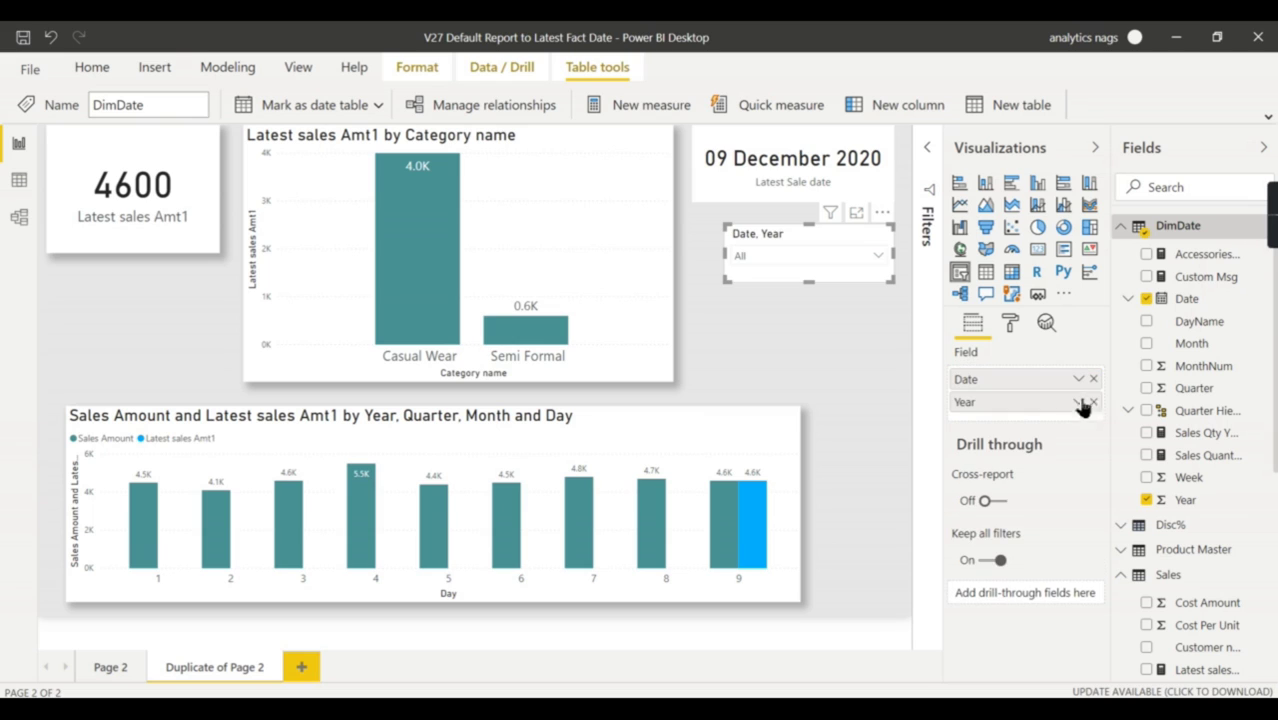
left_click(1094, 402)
Switch the Date slicer to the Between range style
left_click(846, 258)
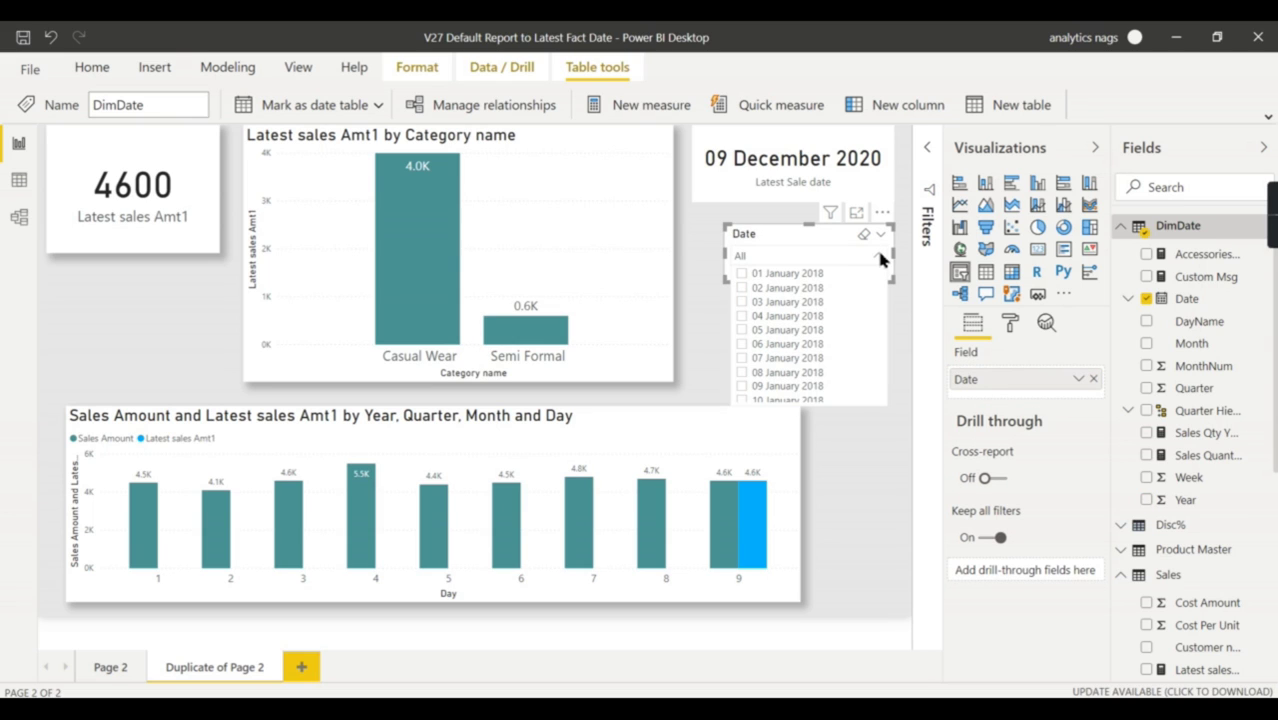
left_click(880, 234)
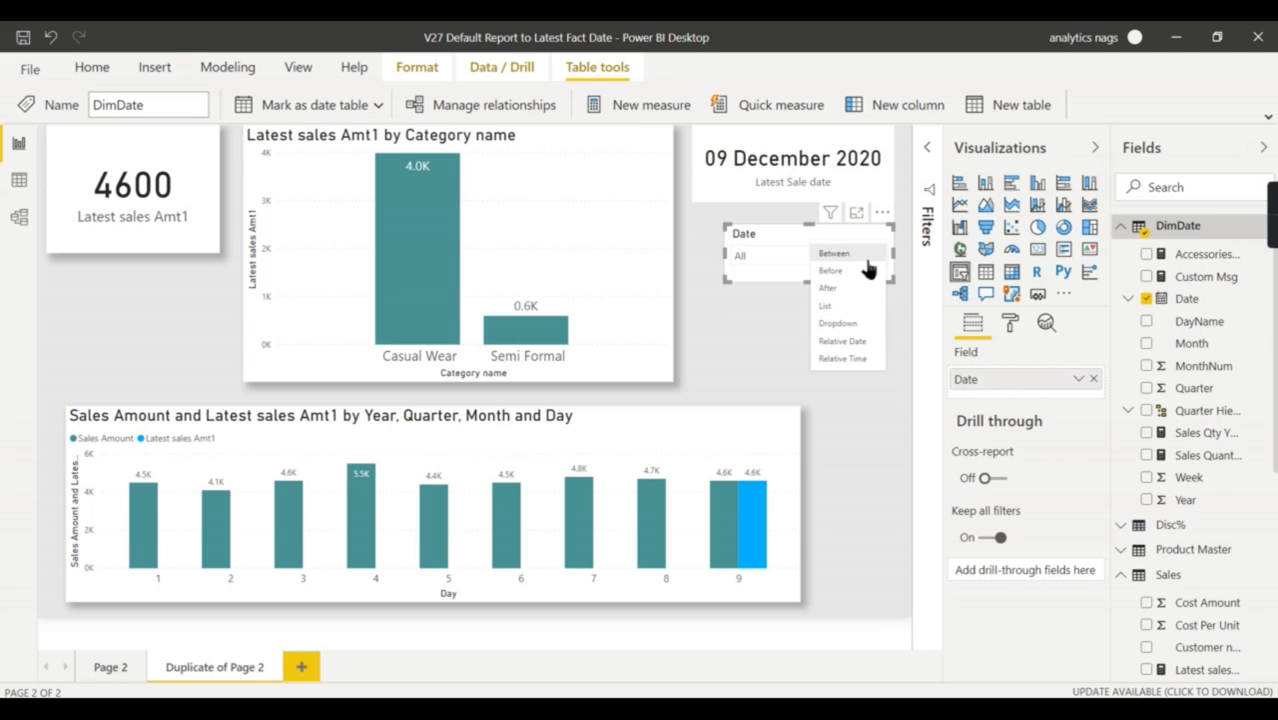
left_click(866, 256)
Set both the start and end dates of the Date slicer to 03-12-2020
left_click(752, 252)
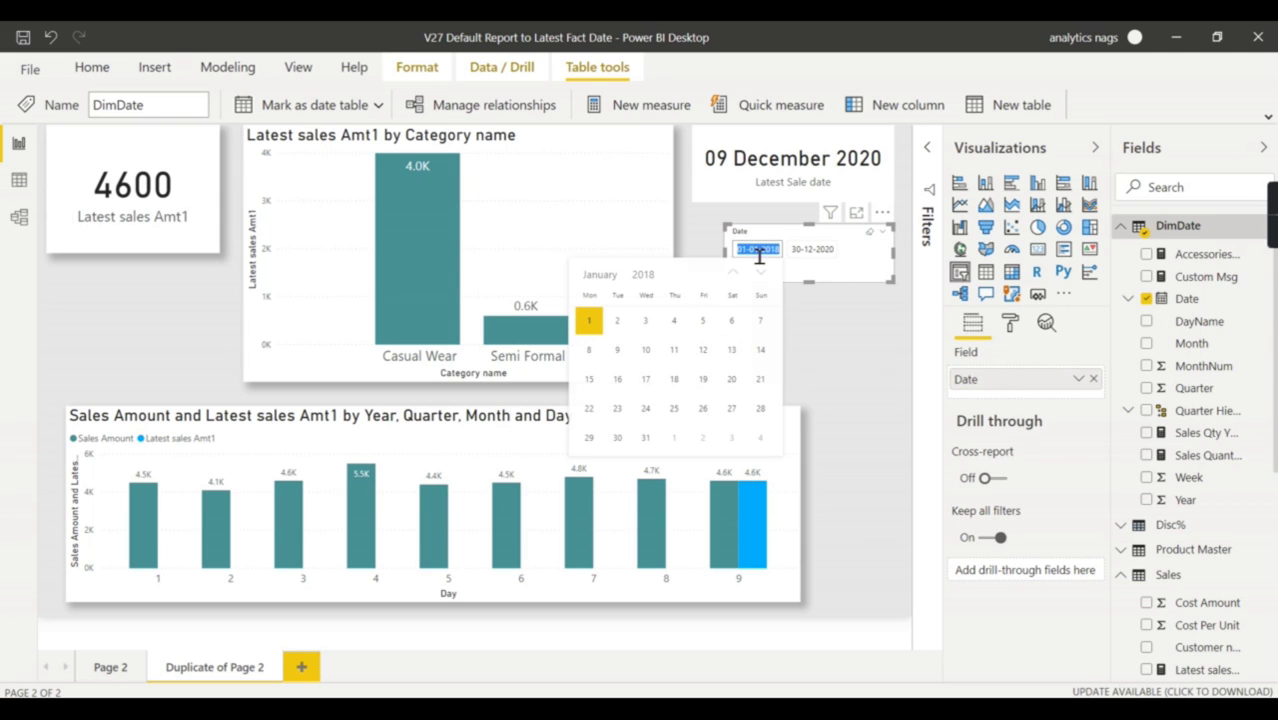
left_click(648, 275)
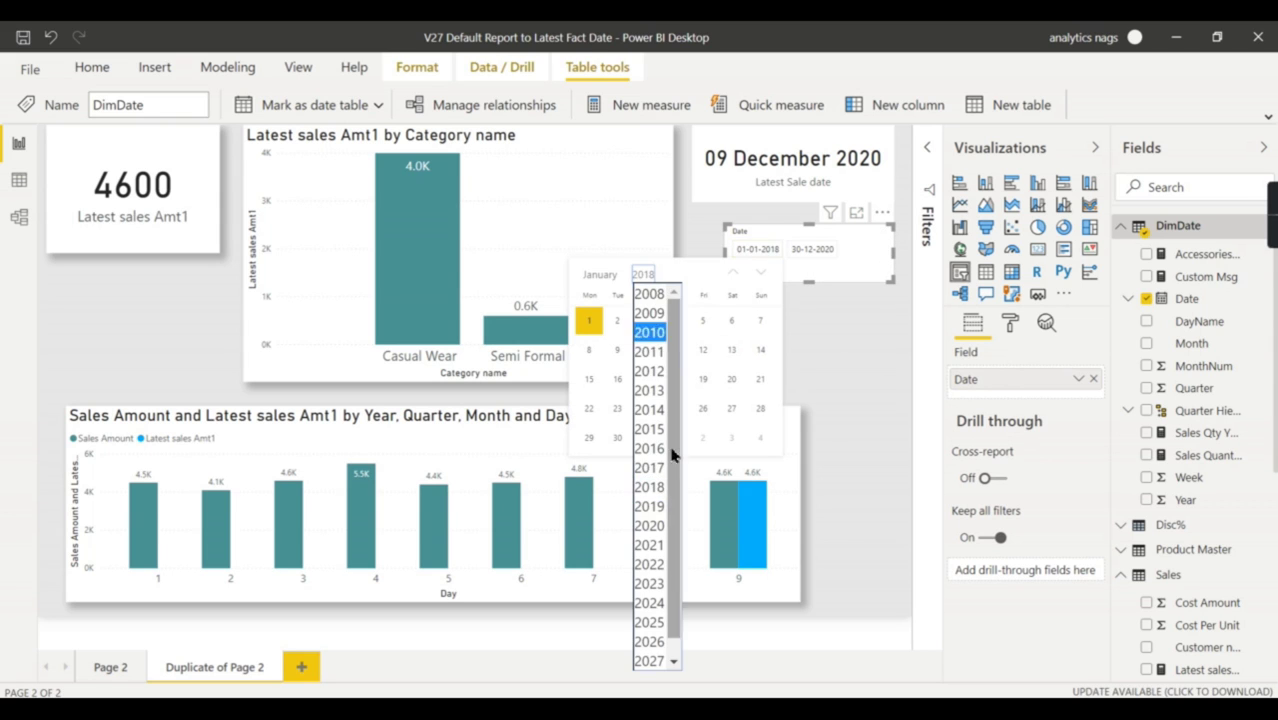
left_click(656, 530)
left_click(595, 277)
left_click(633, 505)
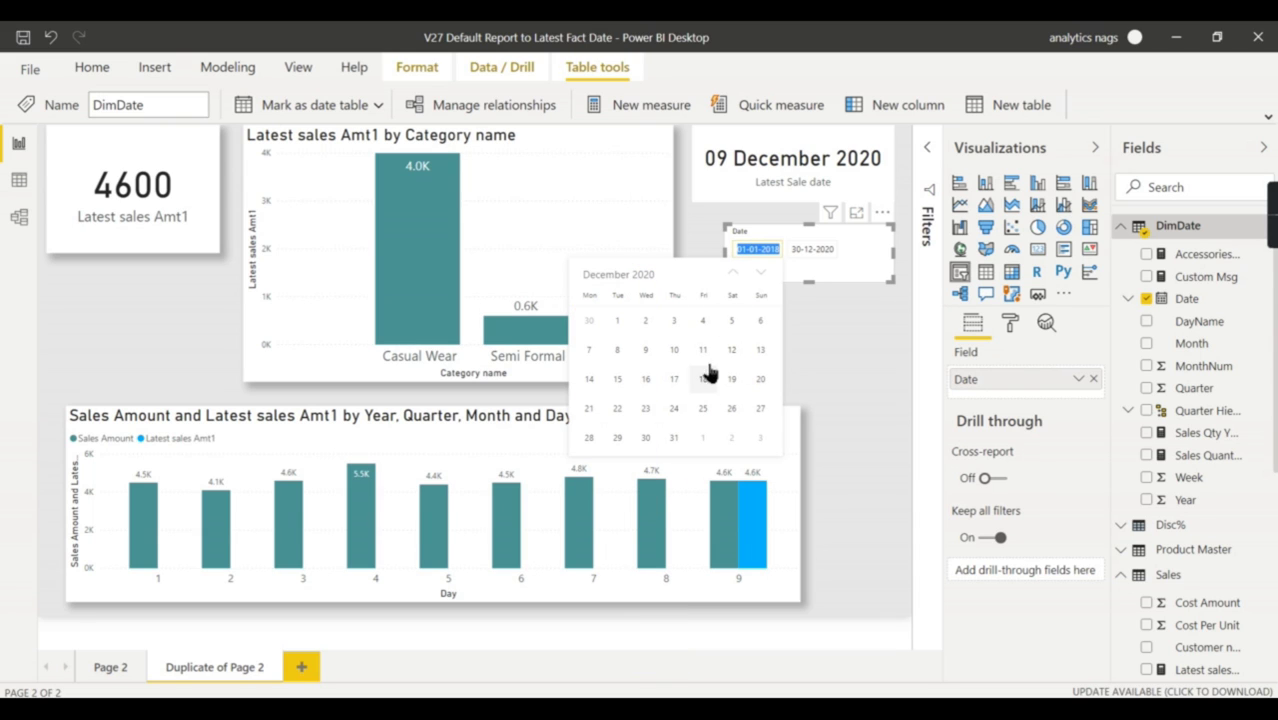
left_click(675, 322)
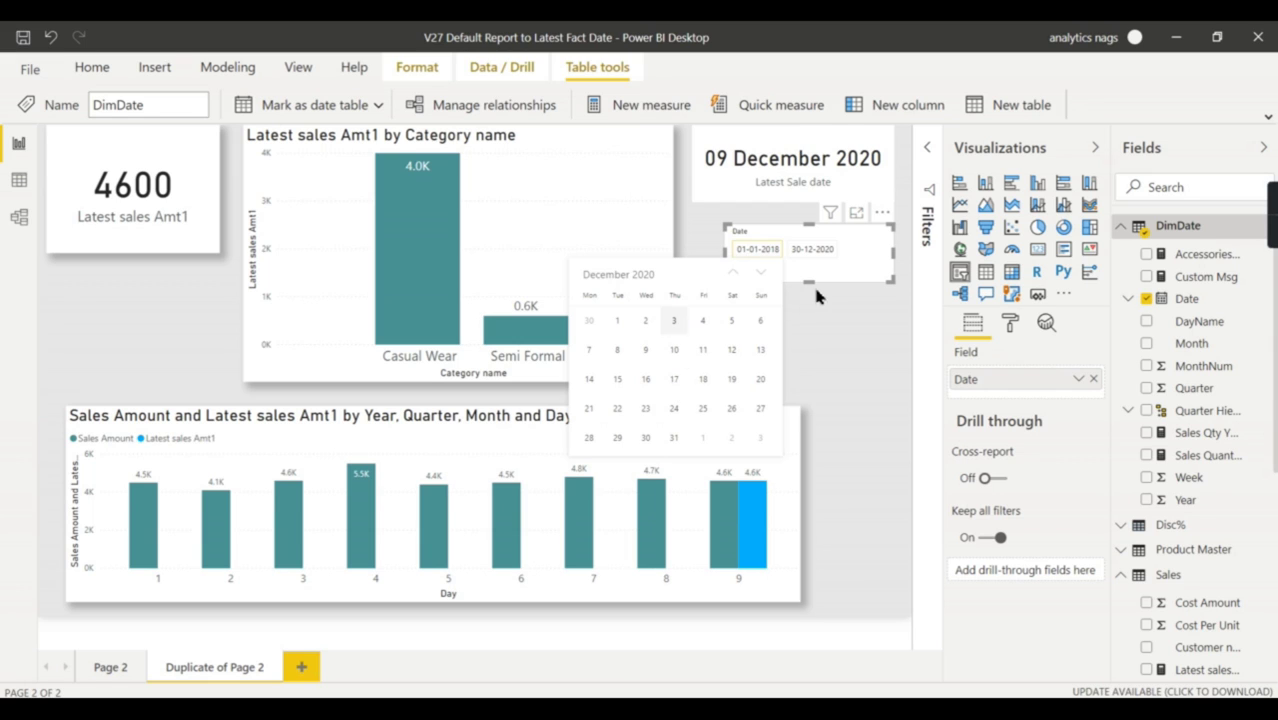
left_click(824, 255)
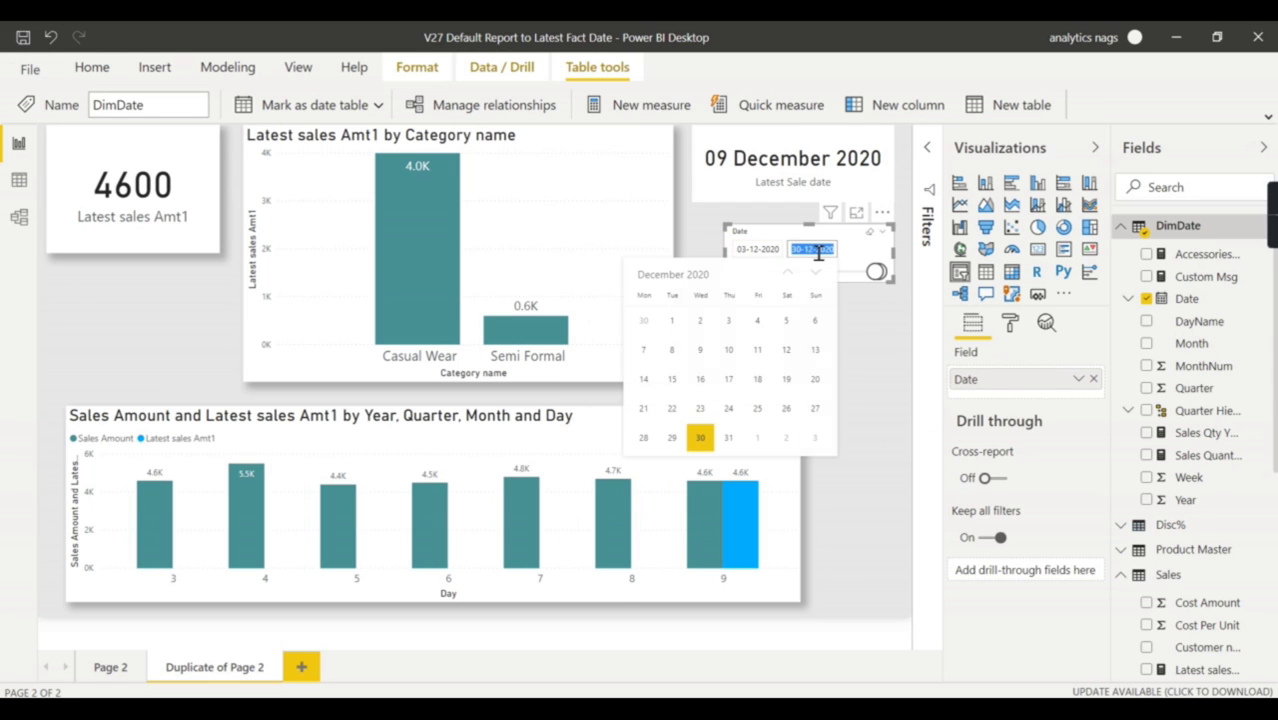
left_click(728, 320)
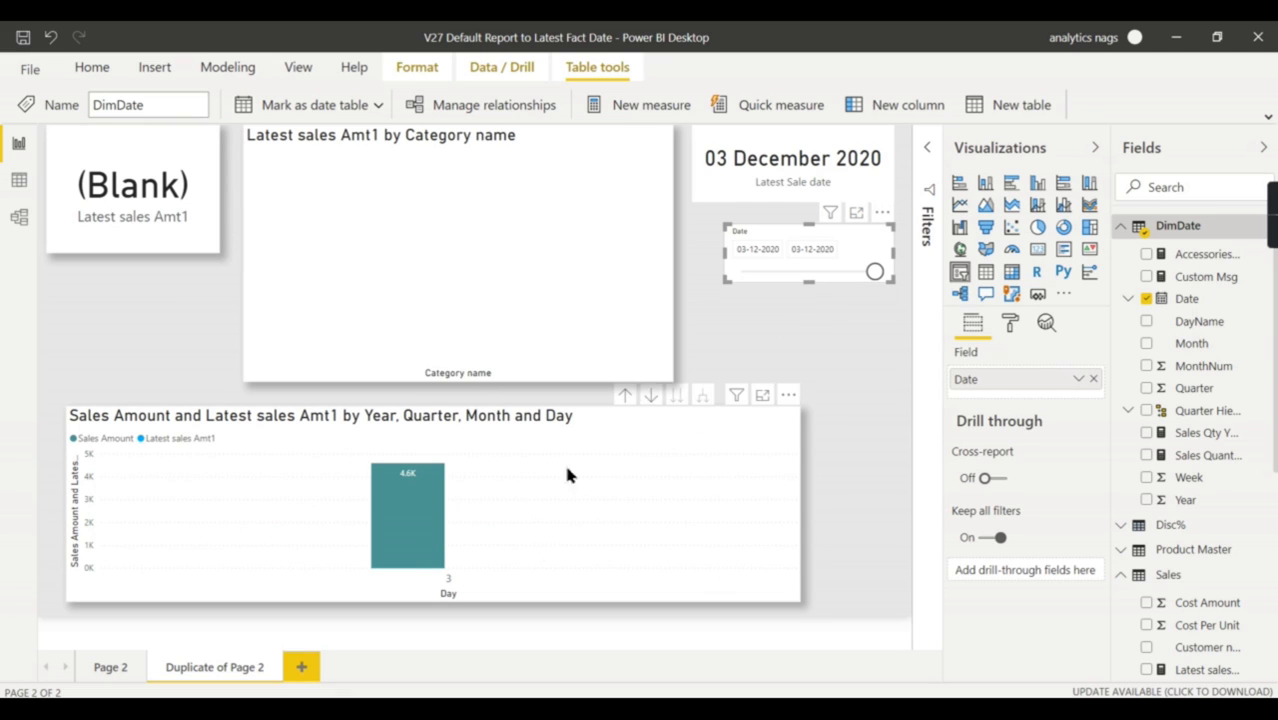
Remove Sales Amount from the values of the daily column chart, keeping only Latest sales Amt1
left_click(548, 512)
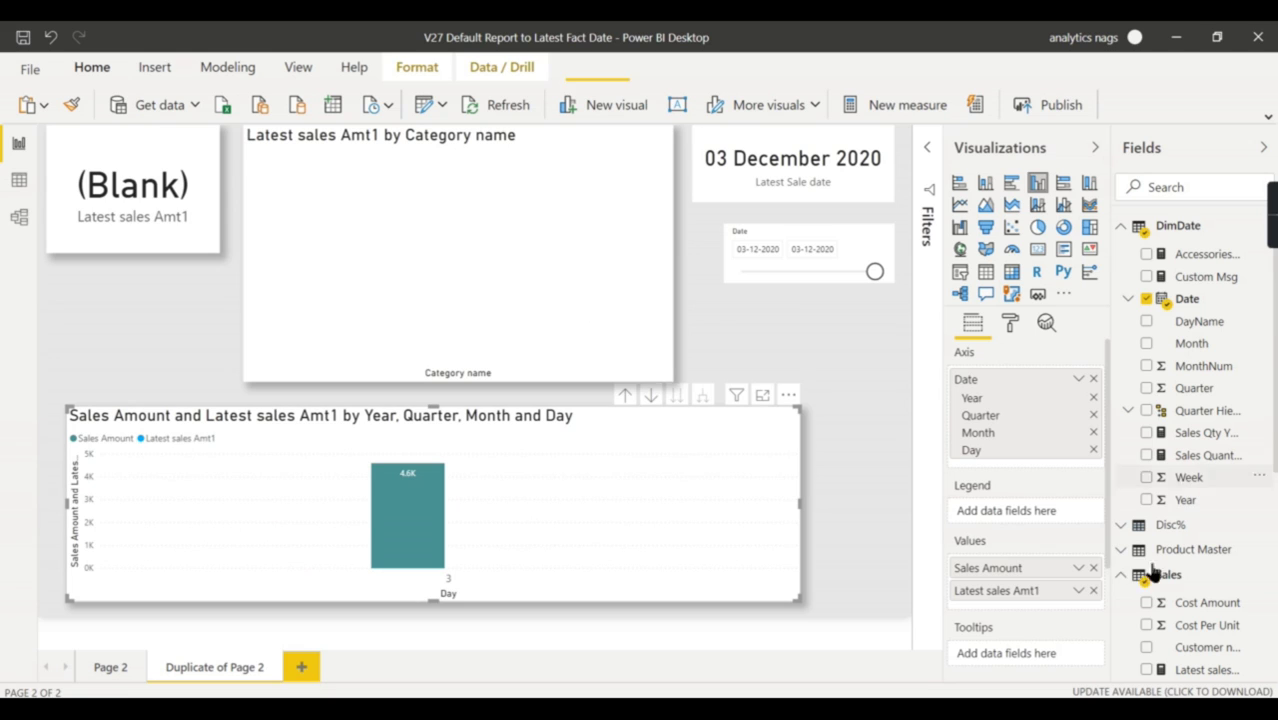
left_click(1093, 567)
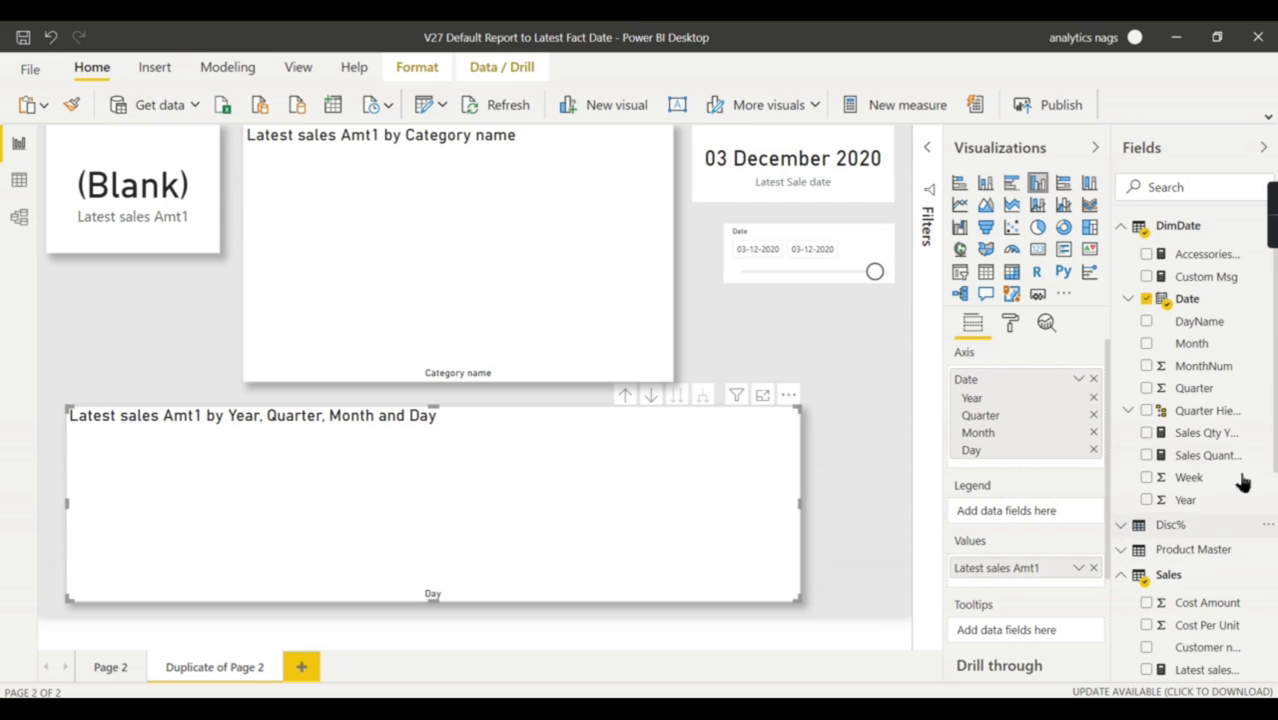
left_click(1188, 302)
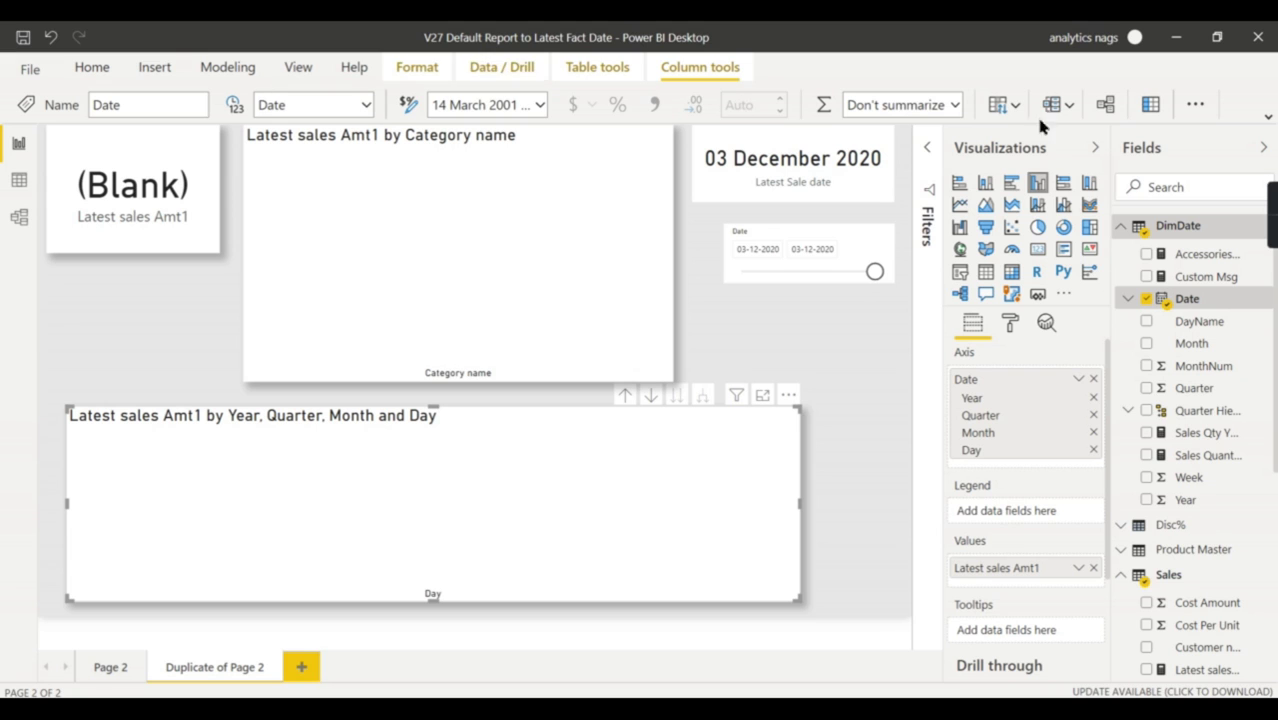
scroll(1255, 579, "down", 5)
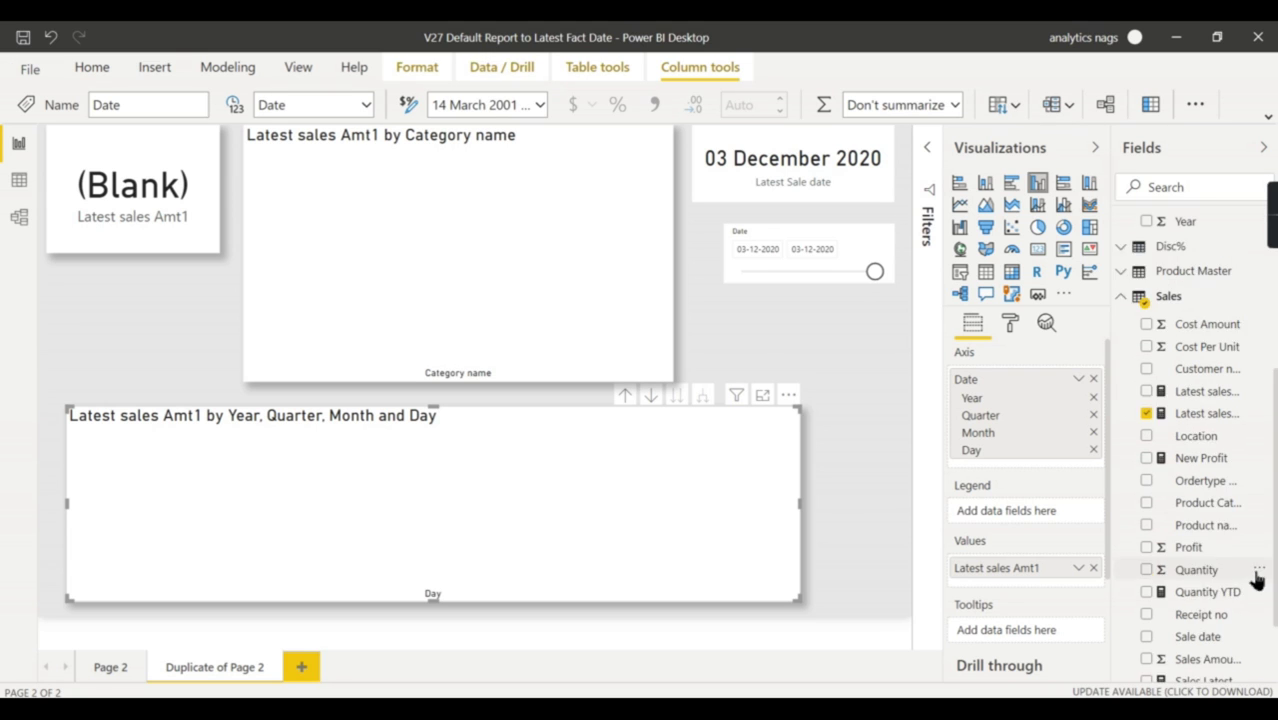
Clear the date selection in the Date slicer to restore its full range
left_click(402, 250)
left_click(110, 248)
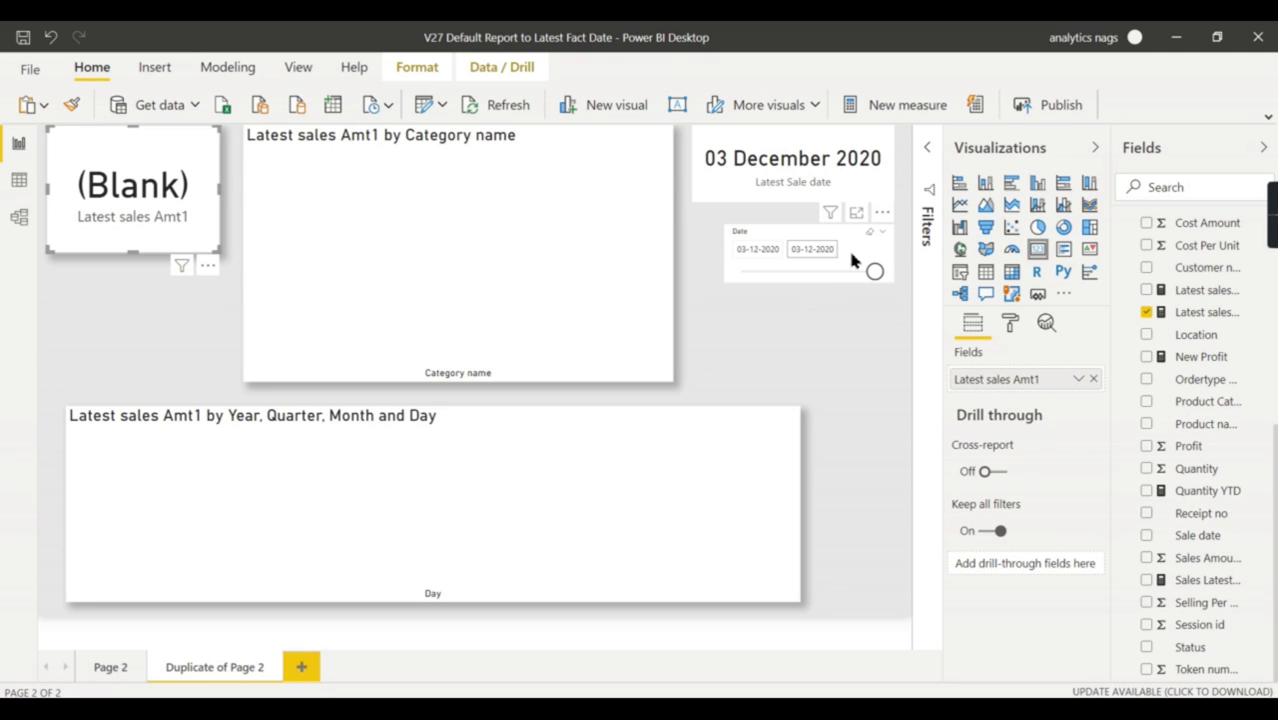
left_click(885, 278)
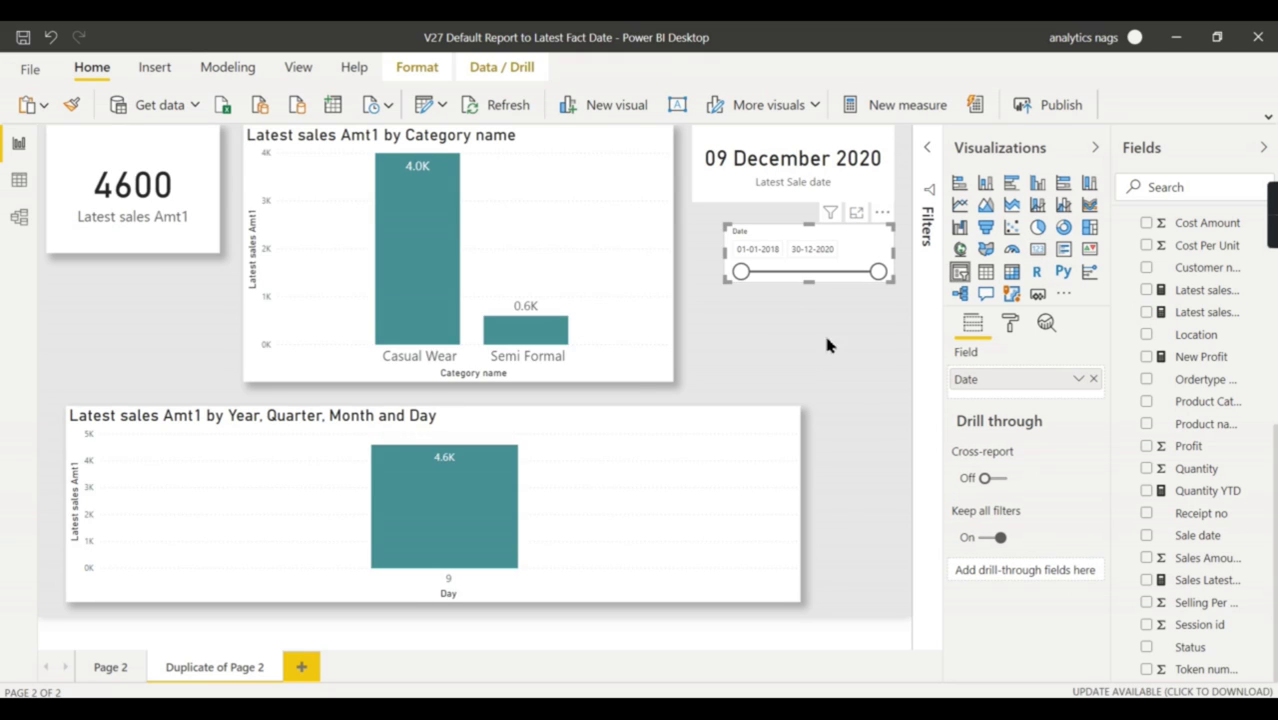
Create a new measure in the Sales table and name it Latest sales Final
mouse_move(406, 518)
scroll(1240, 610, "up", 3)
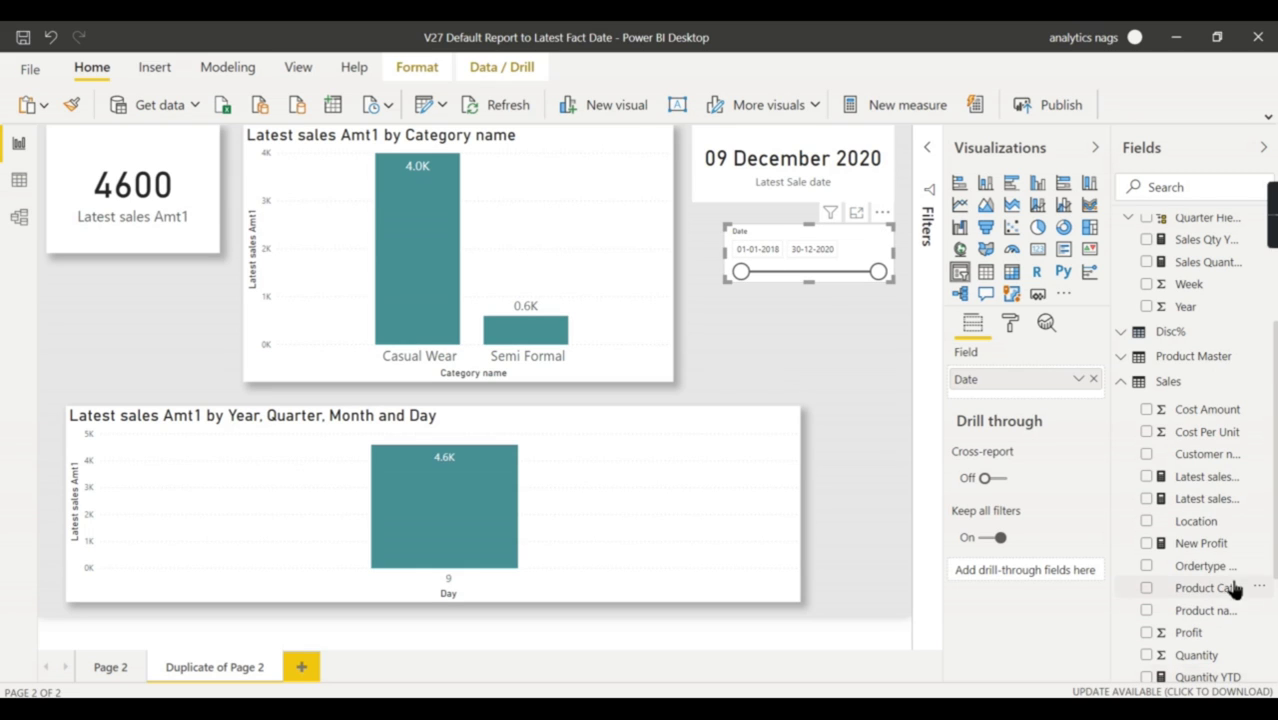
left_click(1207, 498)
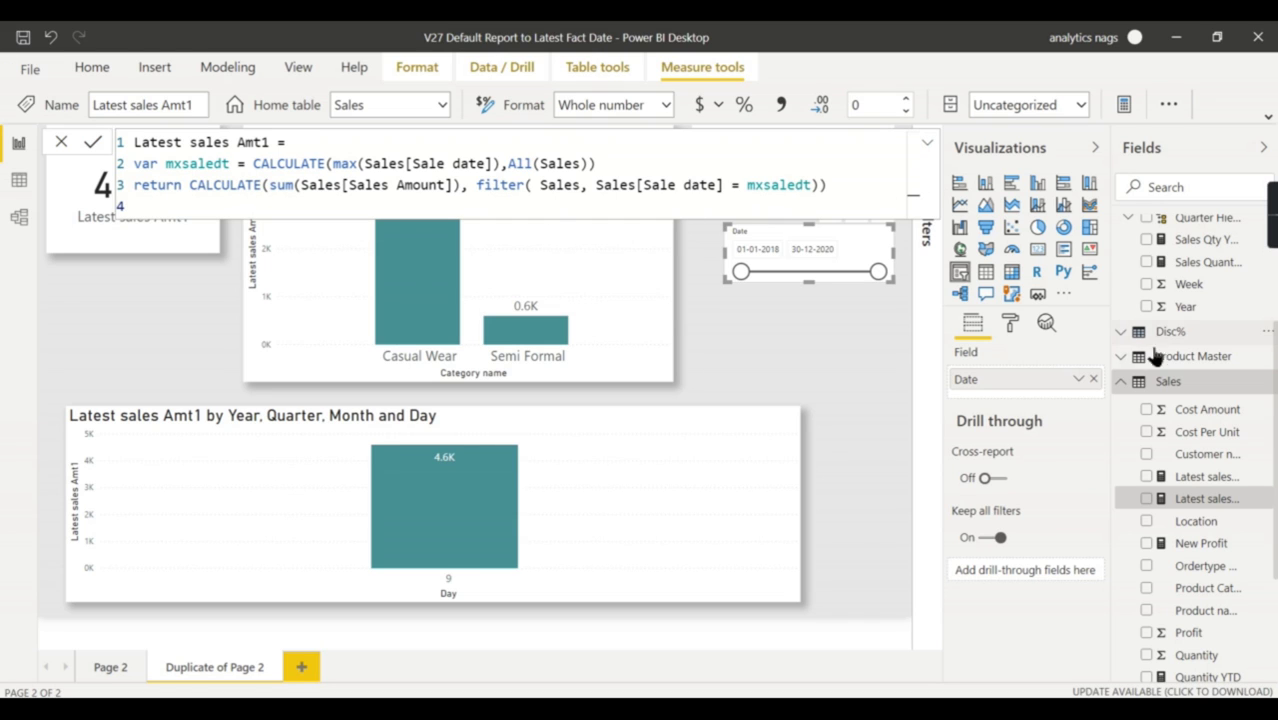
right_click(1168, 382)
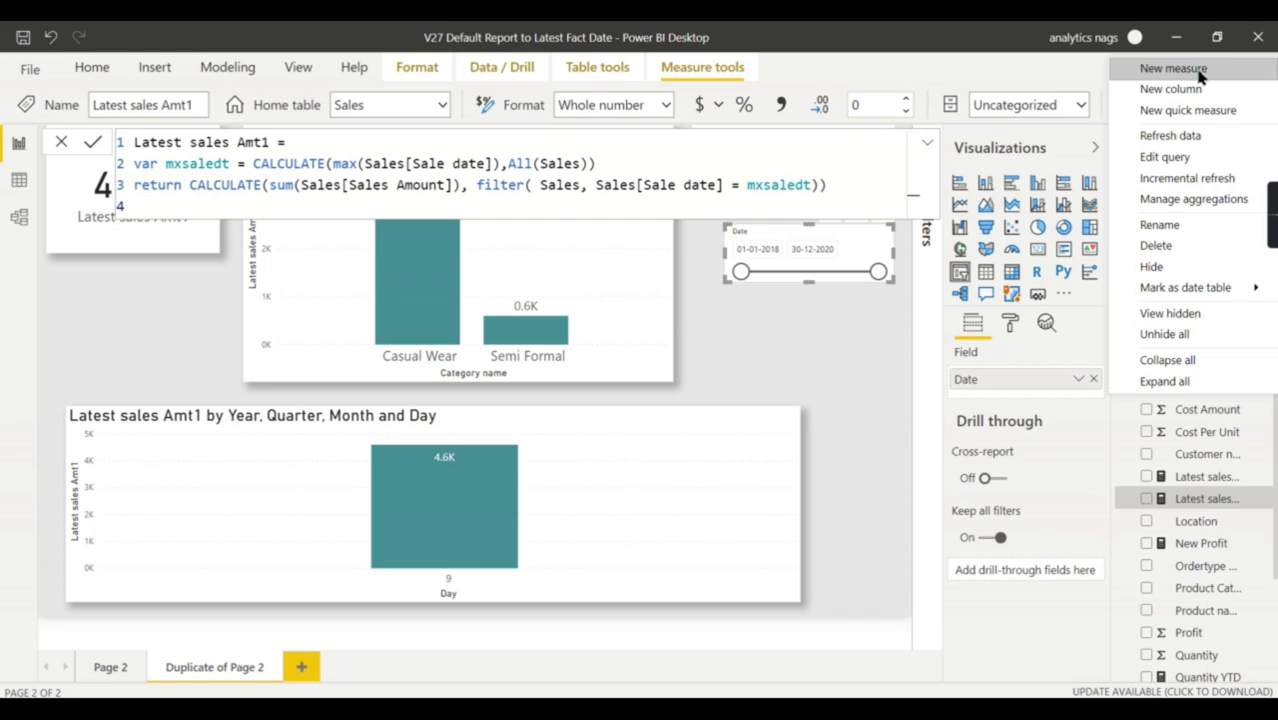
key("Escape")
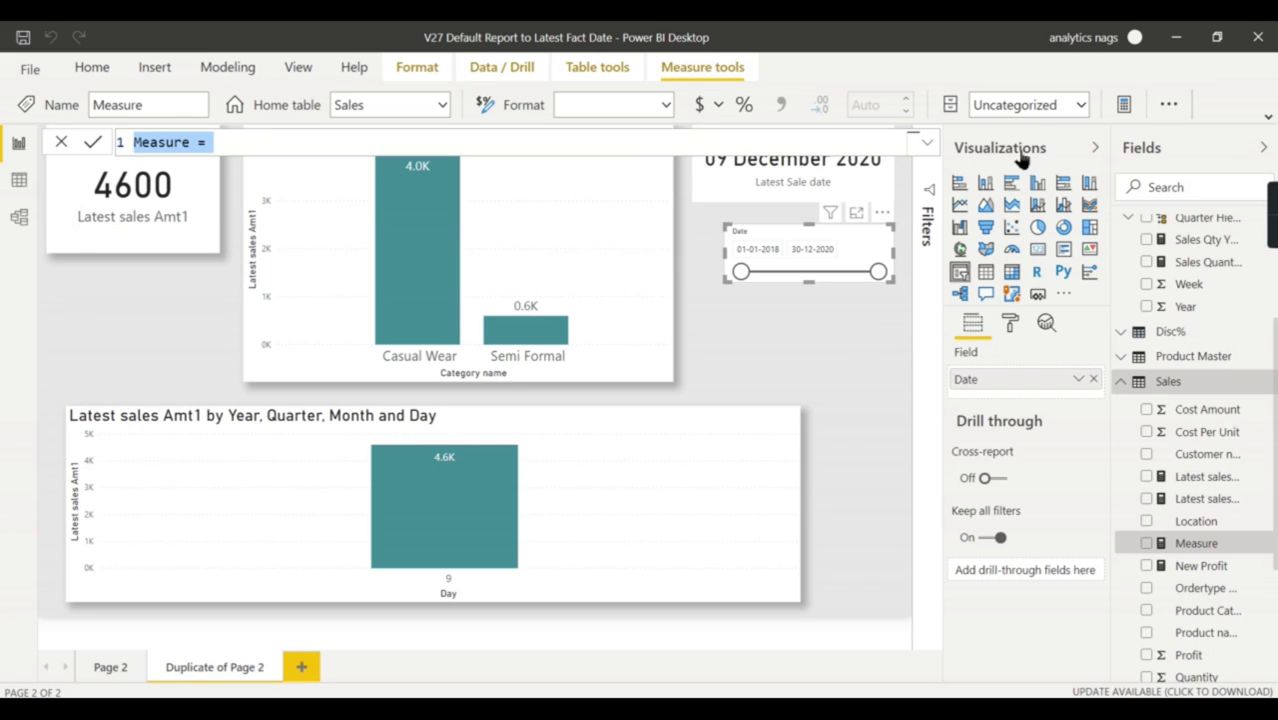
left_click(927, 142)
type("L")
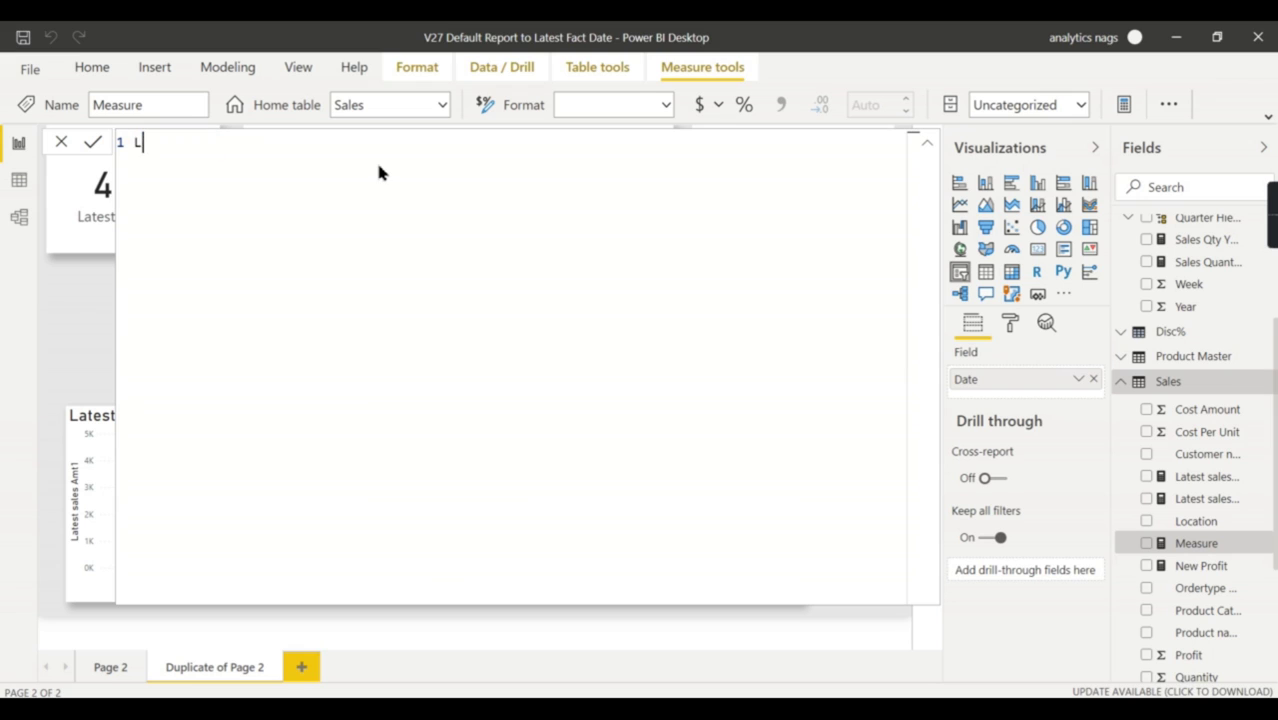
type("atest sales Final =")
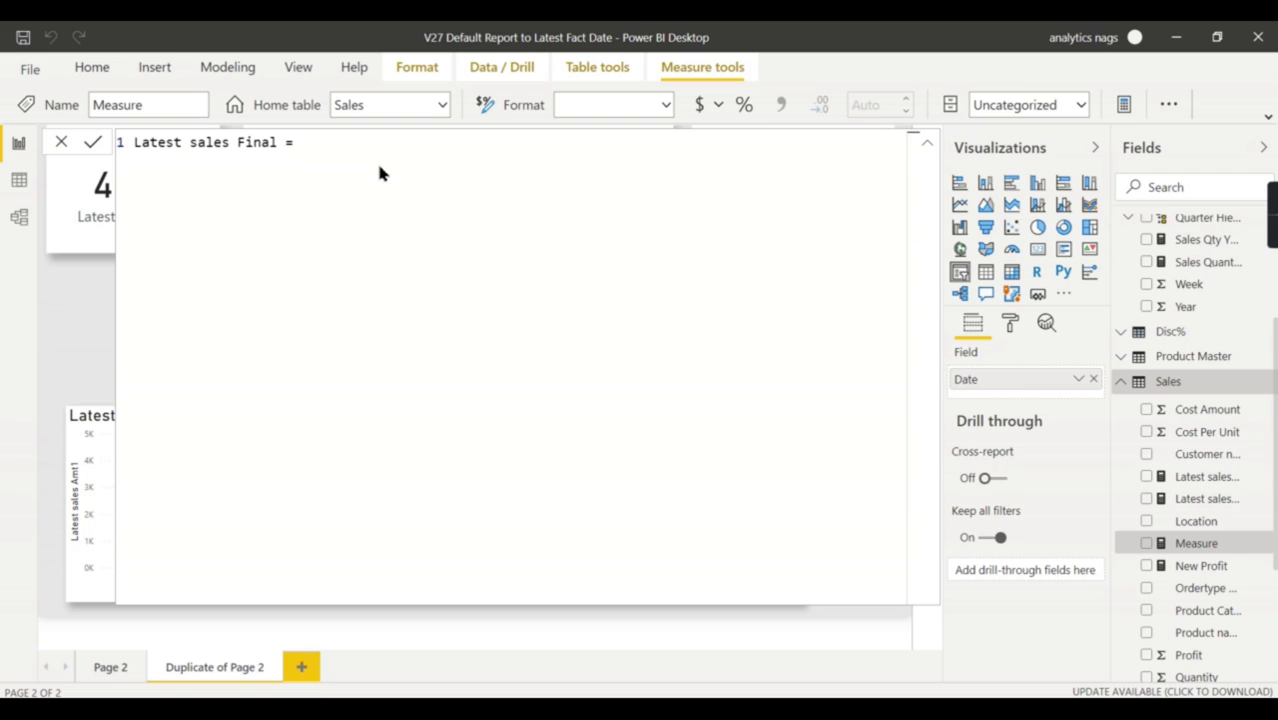
Paste the copied Latest sales Amt1 formula into the new measure and delete the duplicate "Latest sales Amt1 =" heading
key("ctrl+v")
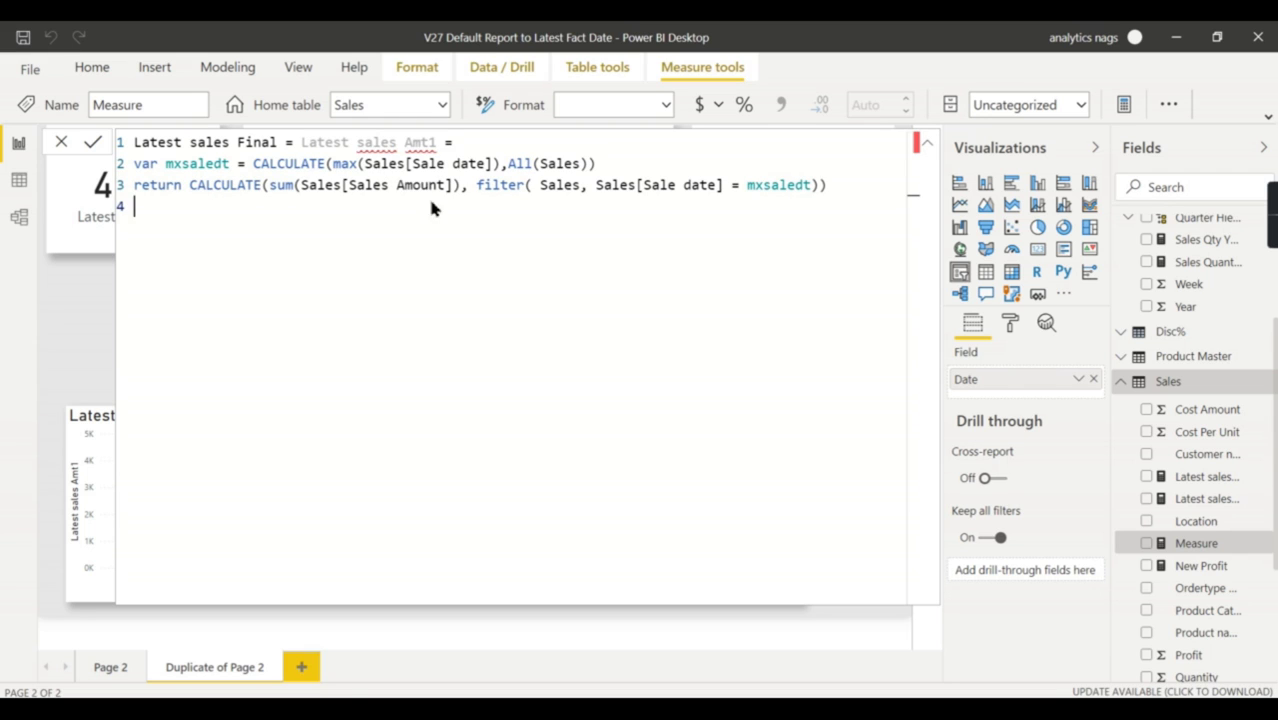
left_click_drag(311, 143, 500, 163)
key("BackSpace")
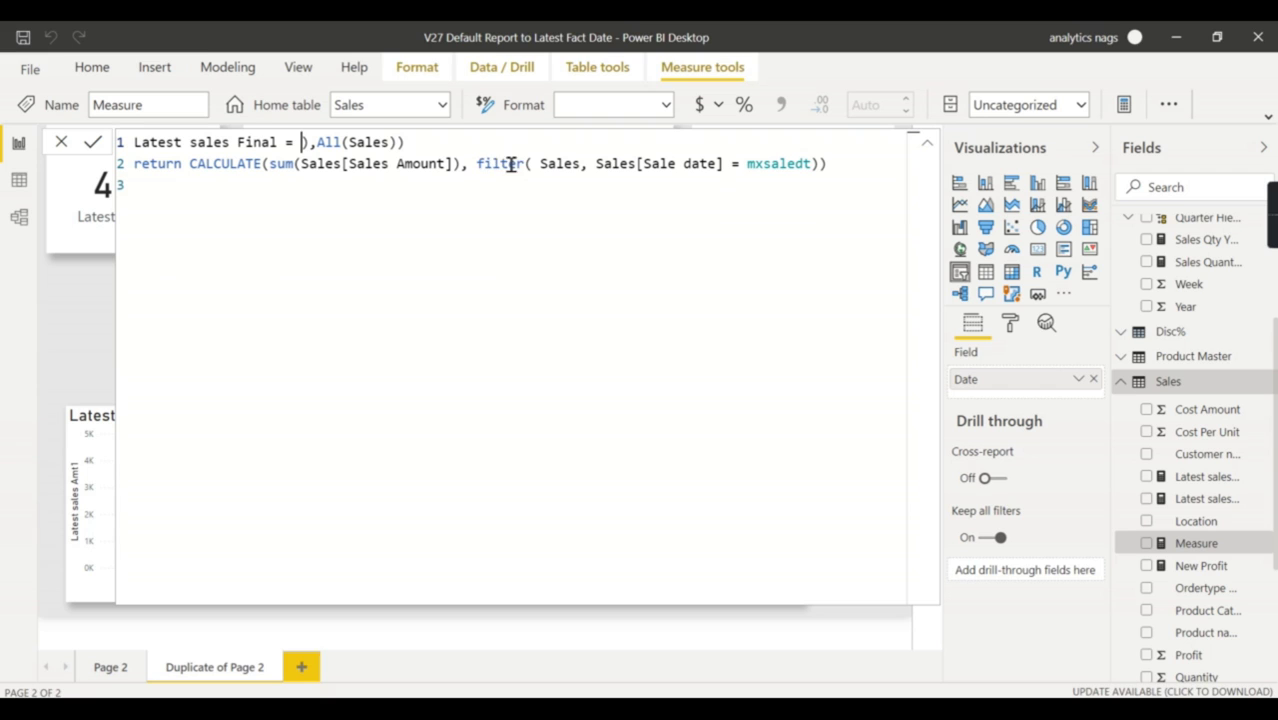
key("ctrl+z")
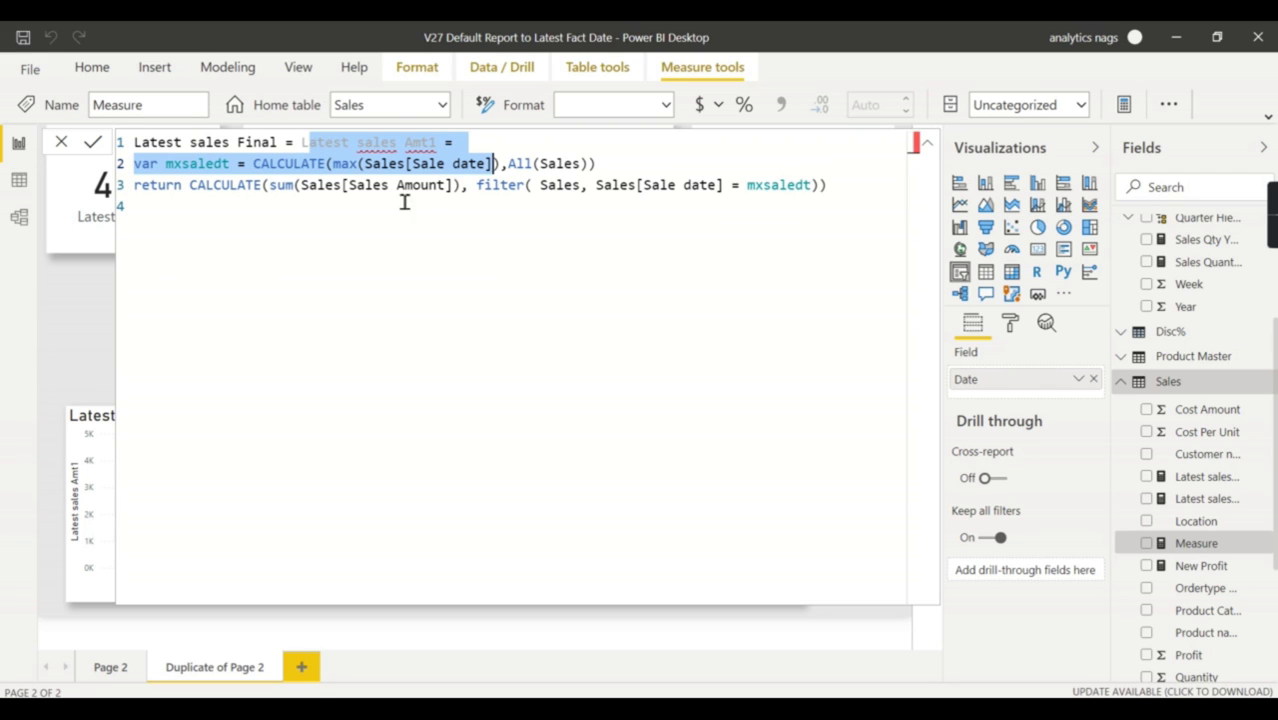
left_click(301, 142)
left_click_drag(390, 145, 502, 148)
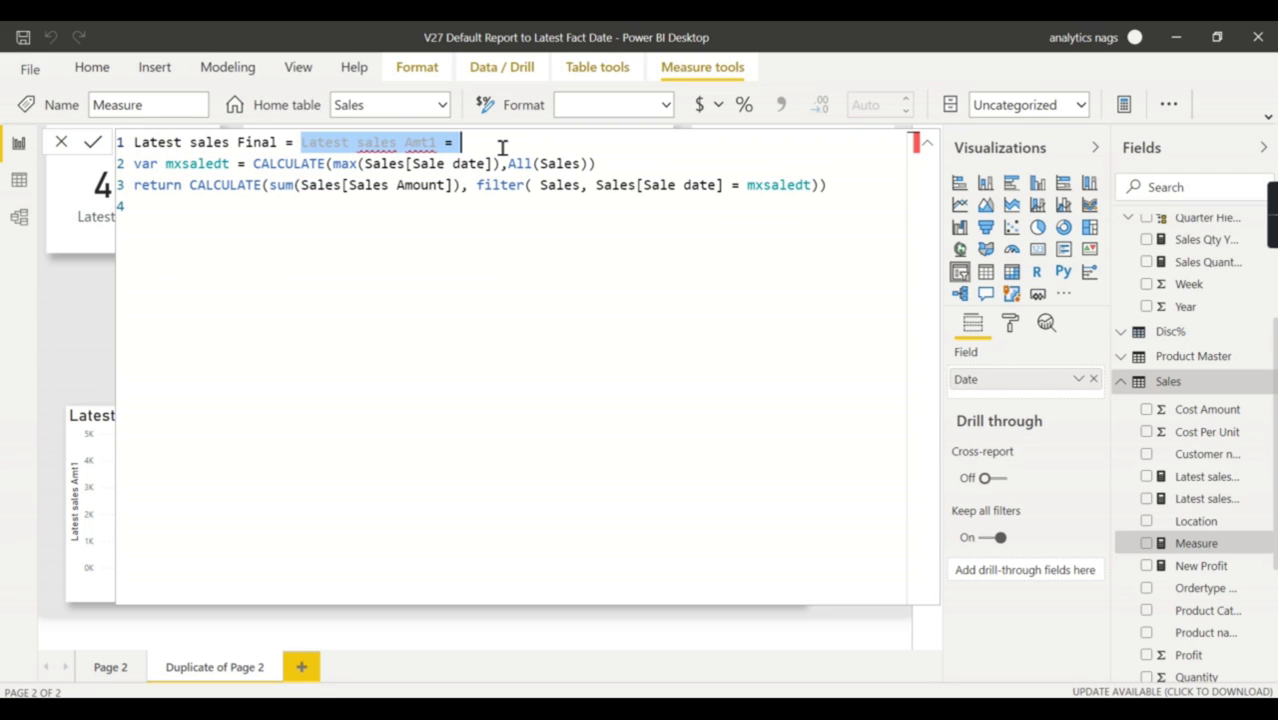
key("BackSpace")
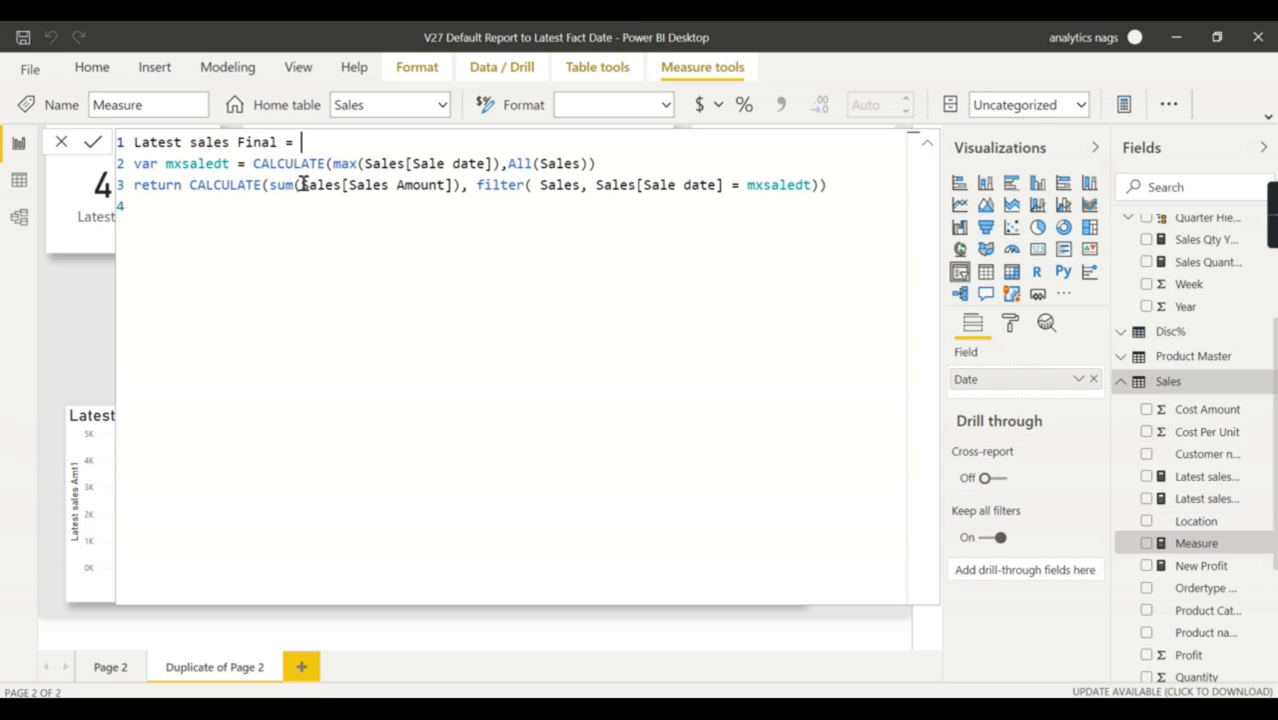
Replace return with var so the filtered CALCULATE expression is stored in a variable named defualtd
left_click(167, 189)
double_click(171, 190)
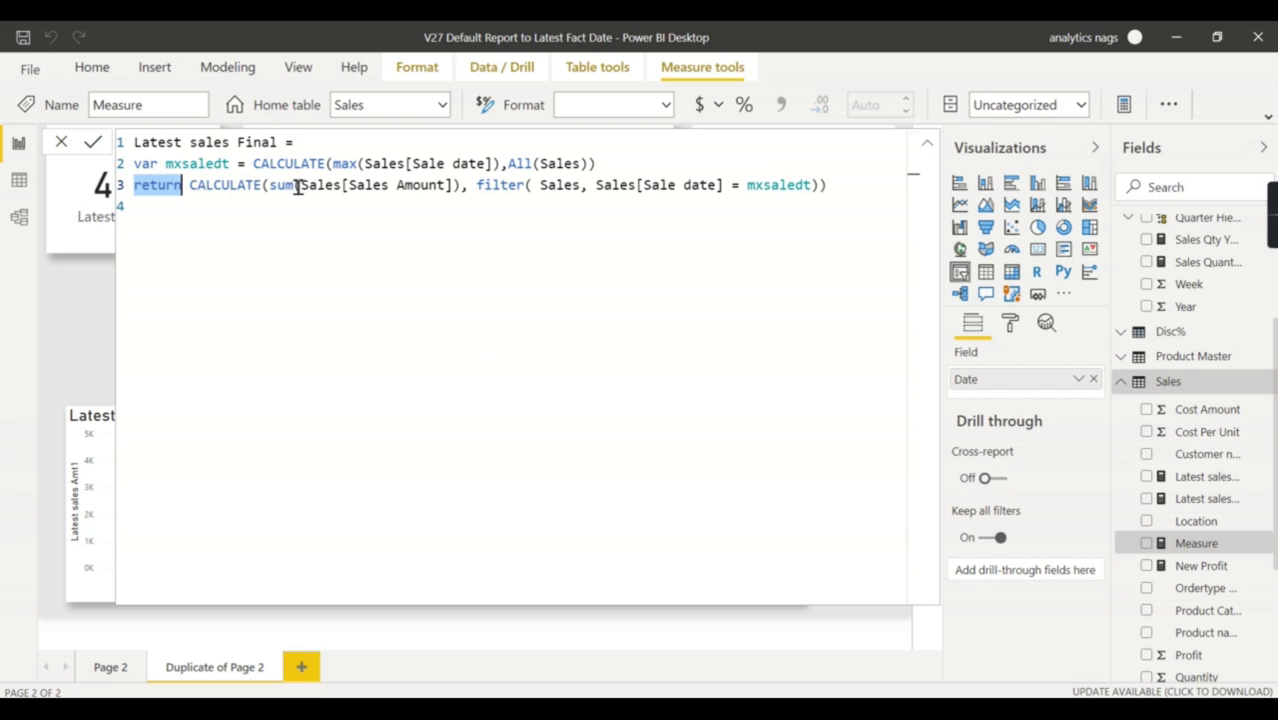
type("var ")
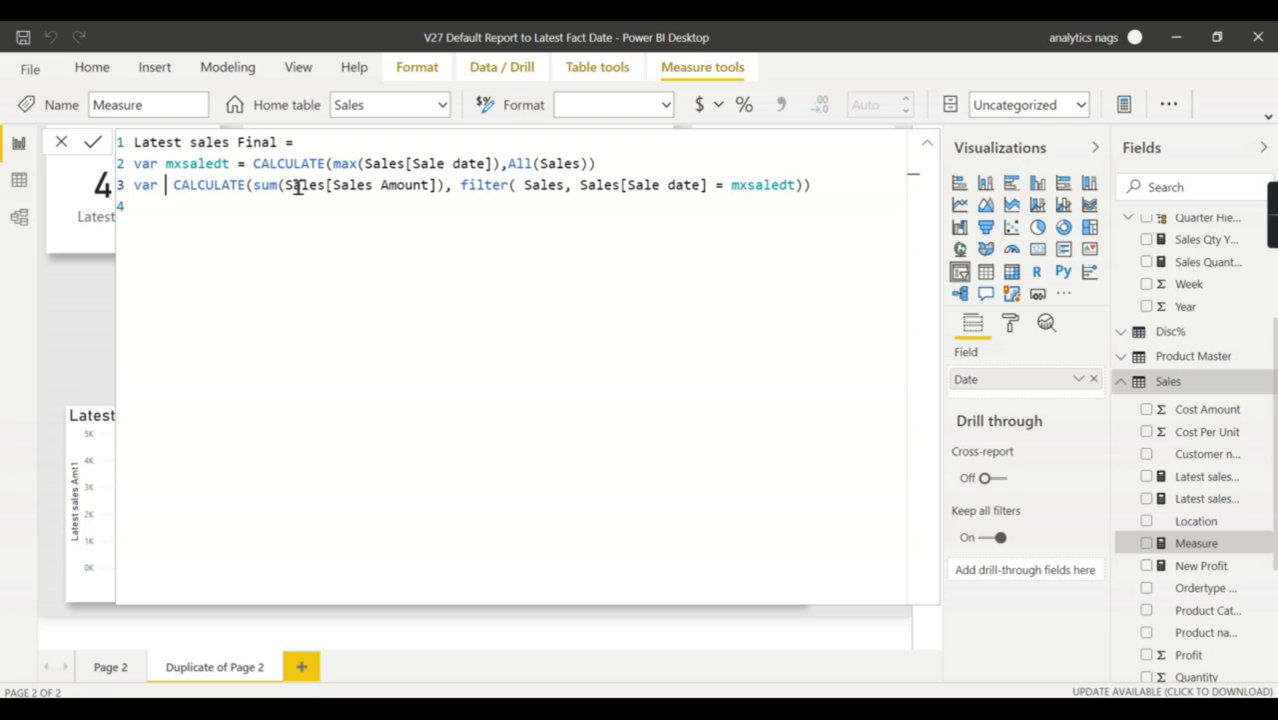
type("defualt")
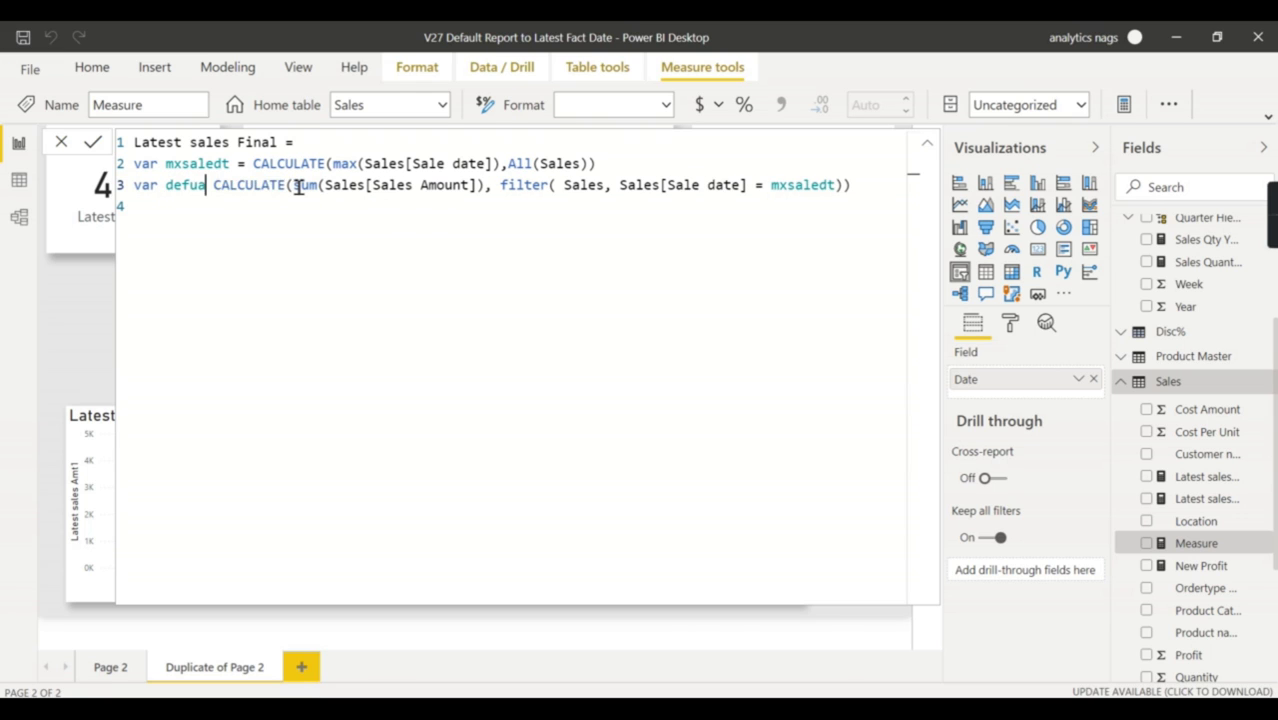
type("dt")
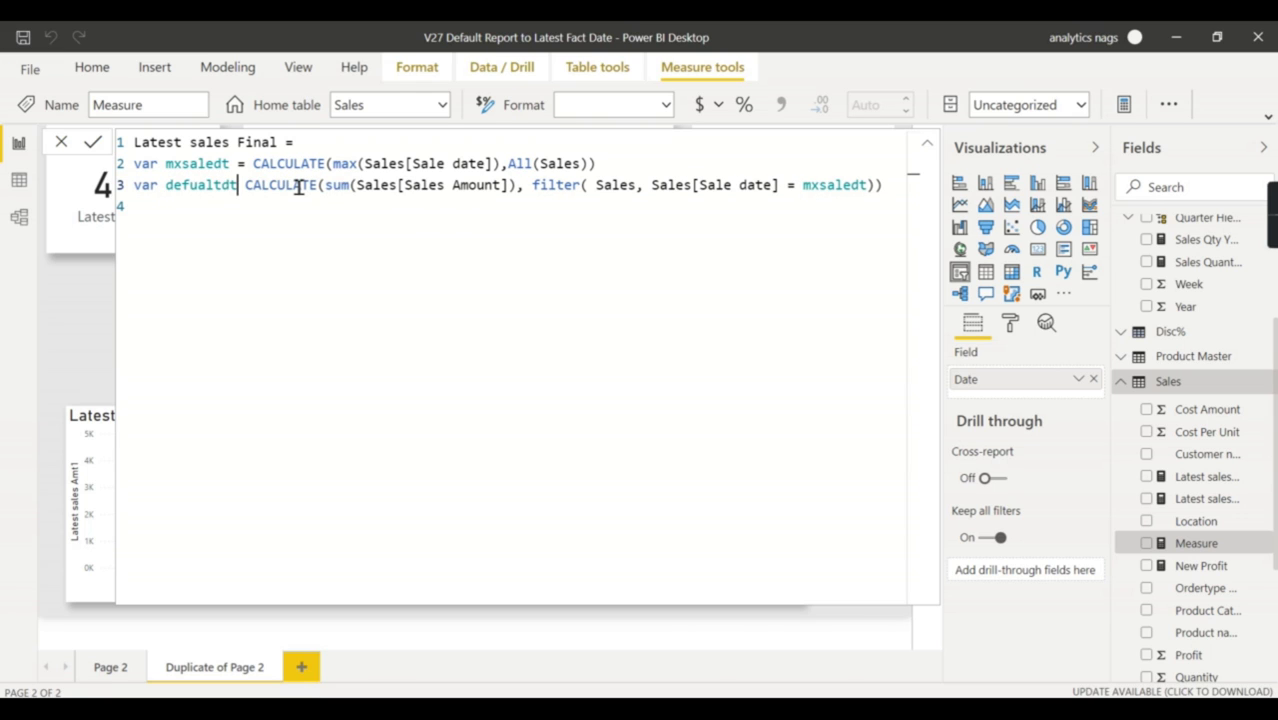
key("BackSpace")
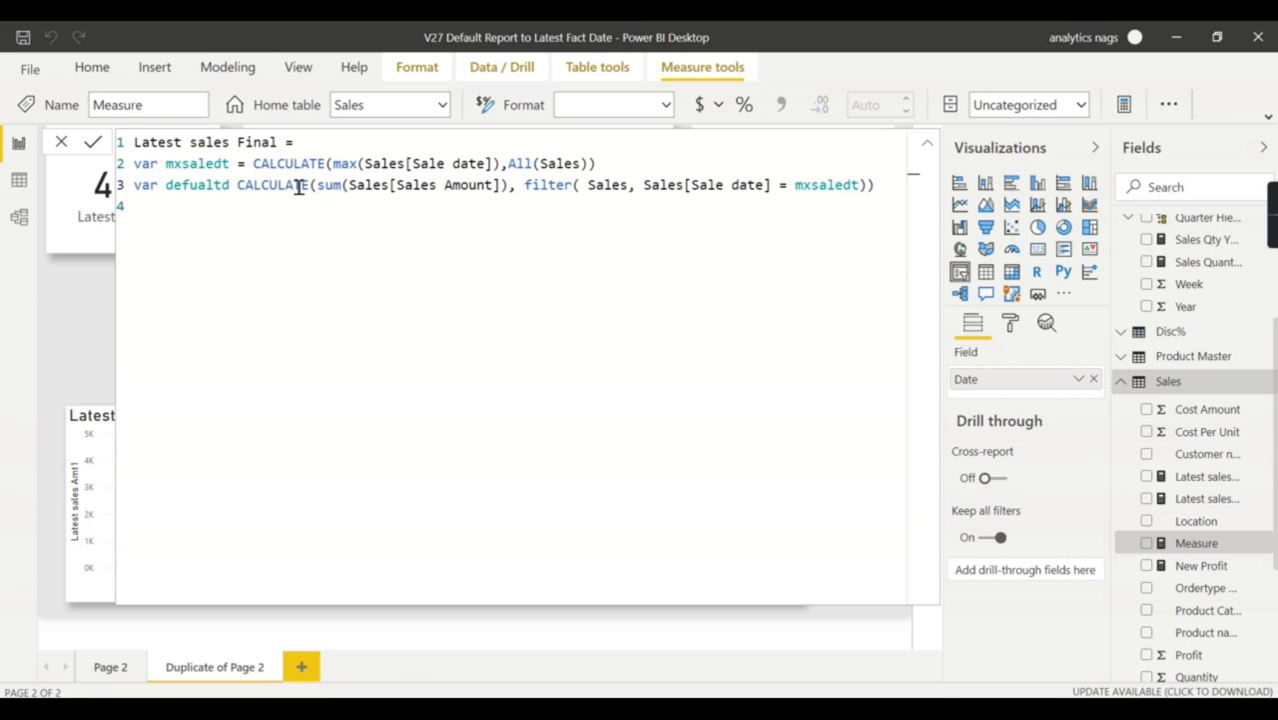
type("=")
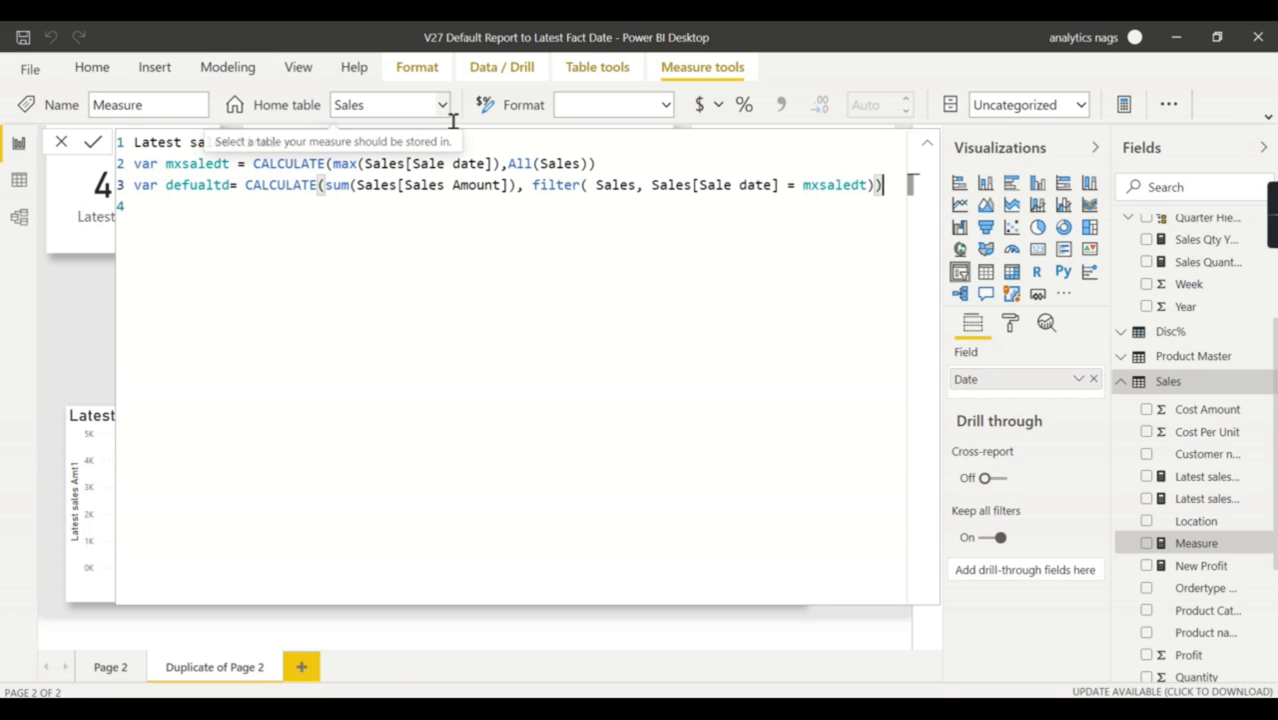
key("Return")
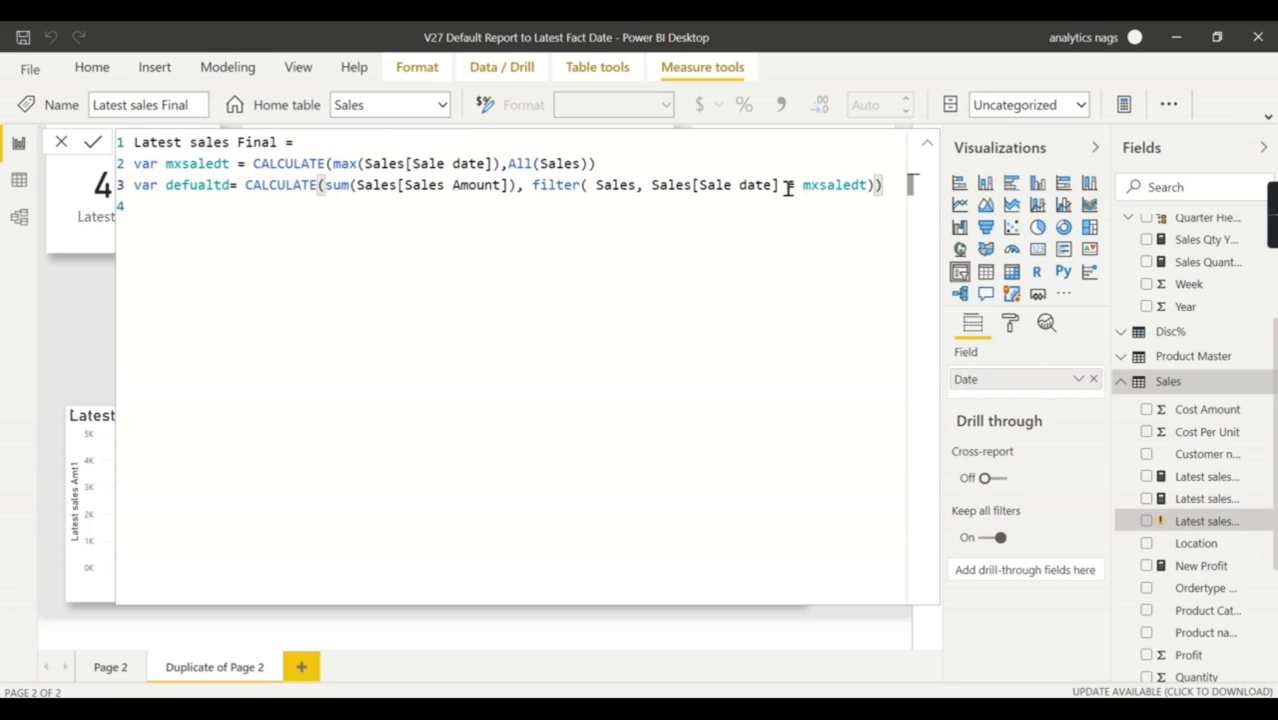
Add a variable named actualsales below defualtd that stores CALCULATE(sum(Sales[Sales Amount]))
key("shift+Return")
left_click(895, 190)
key("shift+Return")
type("var ")
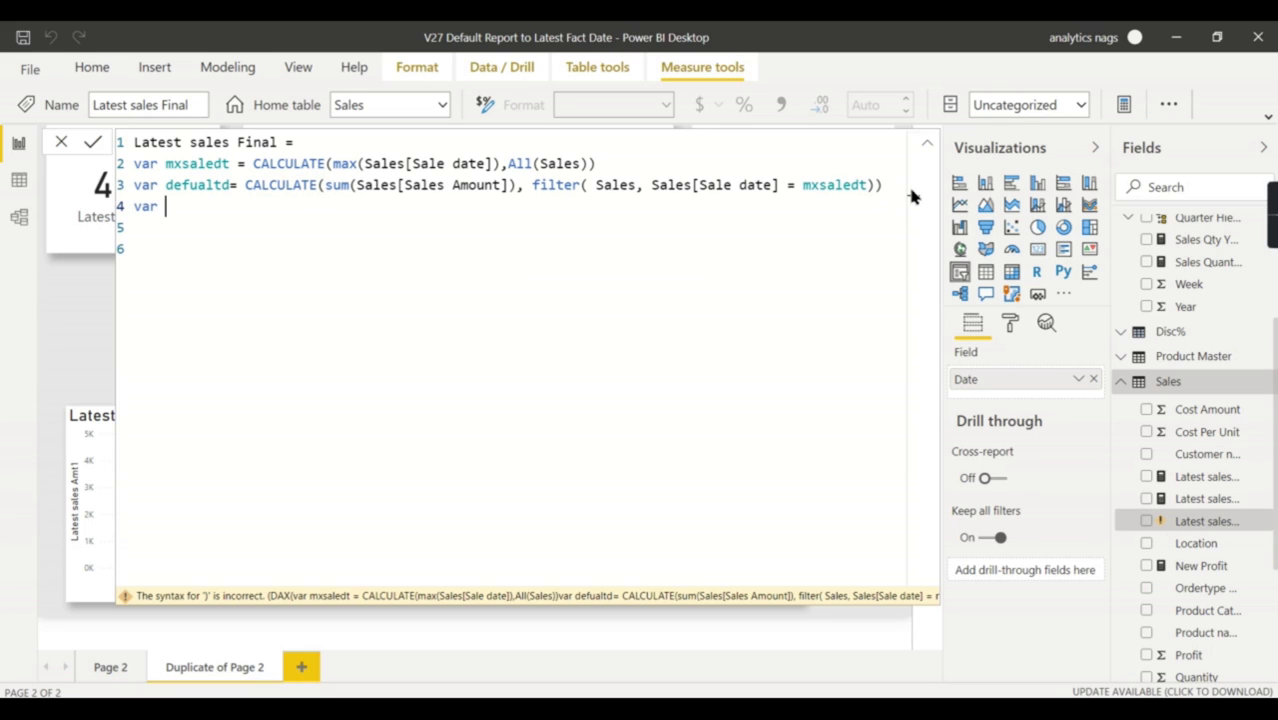
type("actualsales= cal")
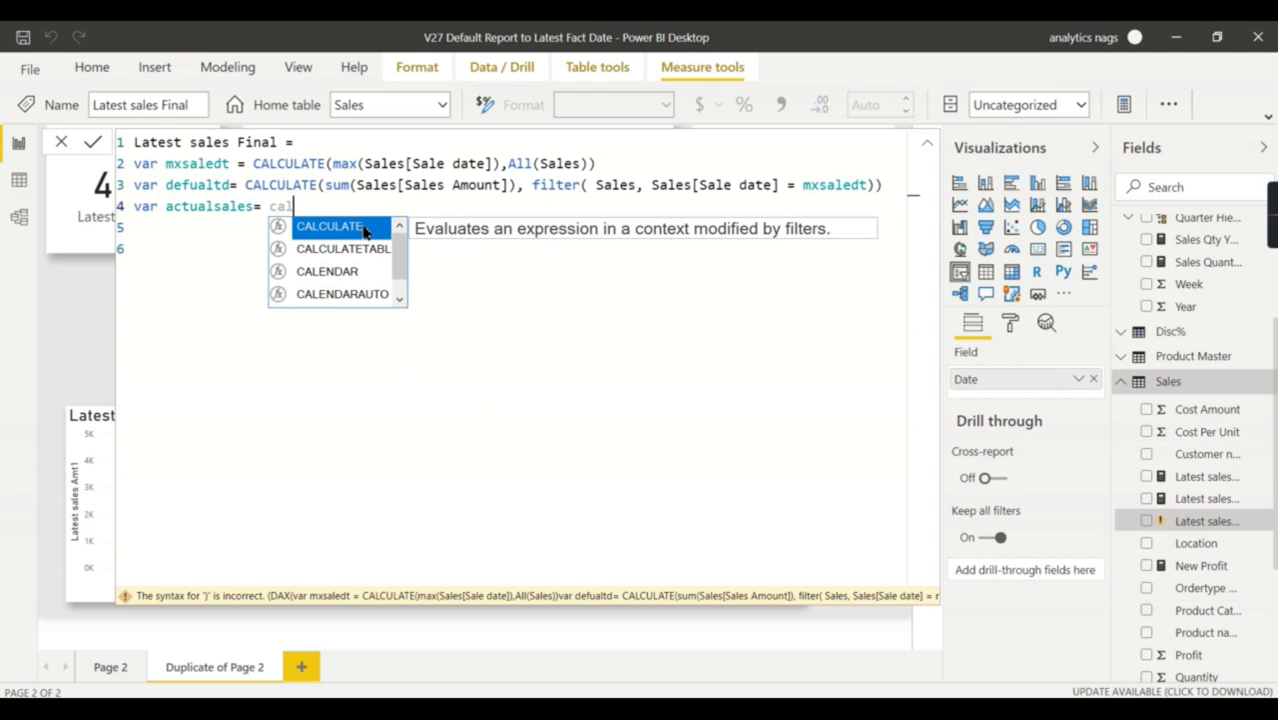
key("Tab")
type("sum")
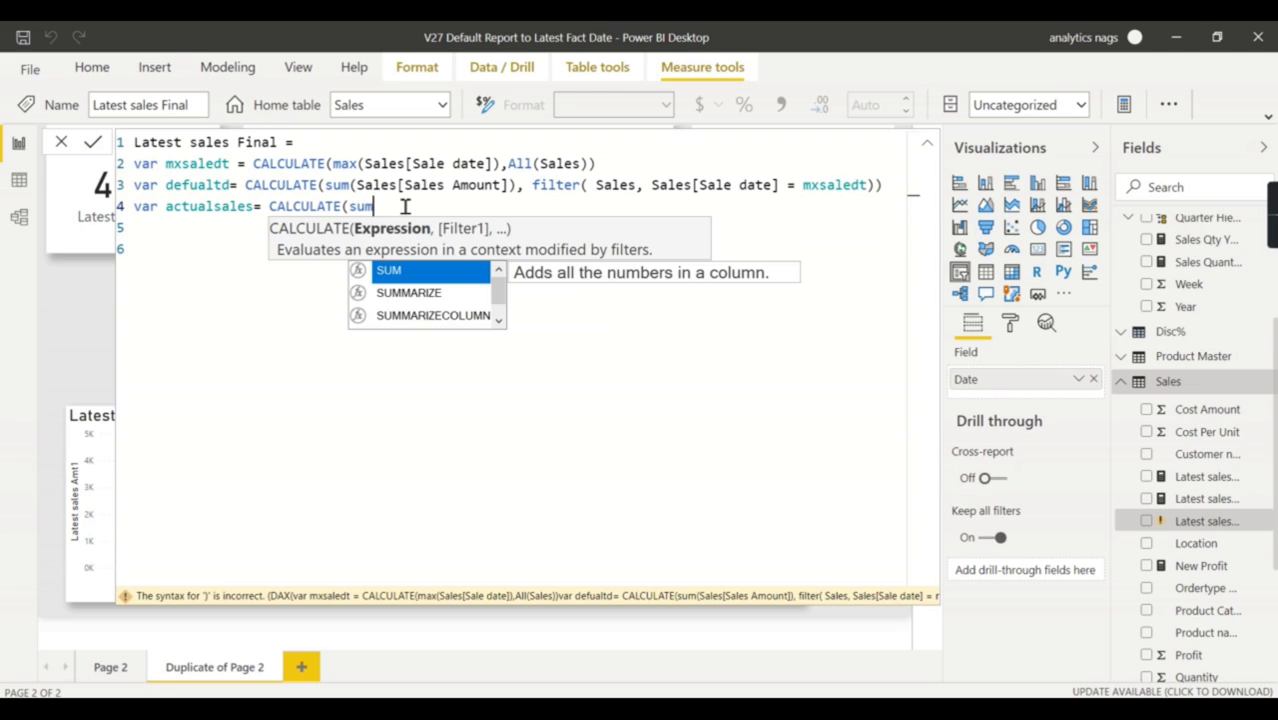
type("(sa")
scroll(518, 365, "down", 3)
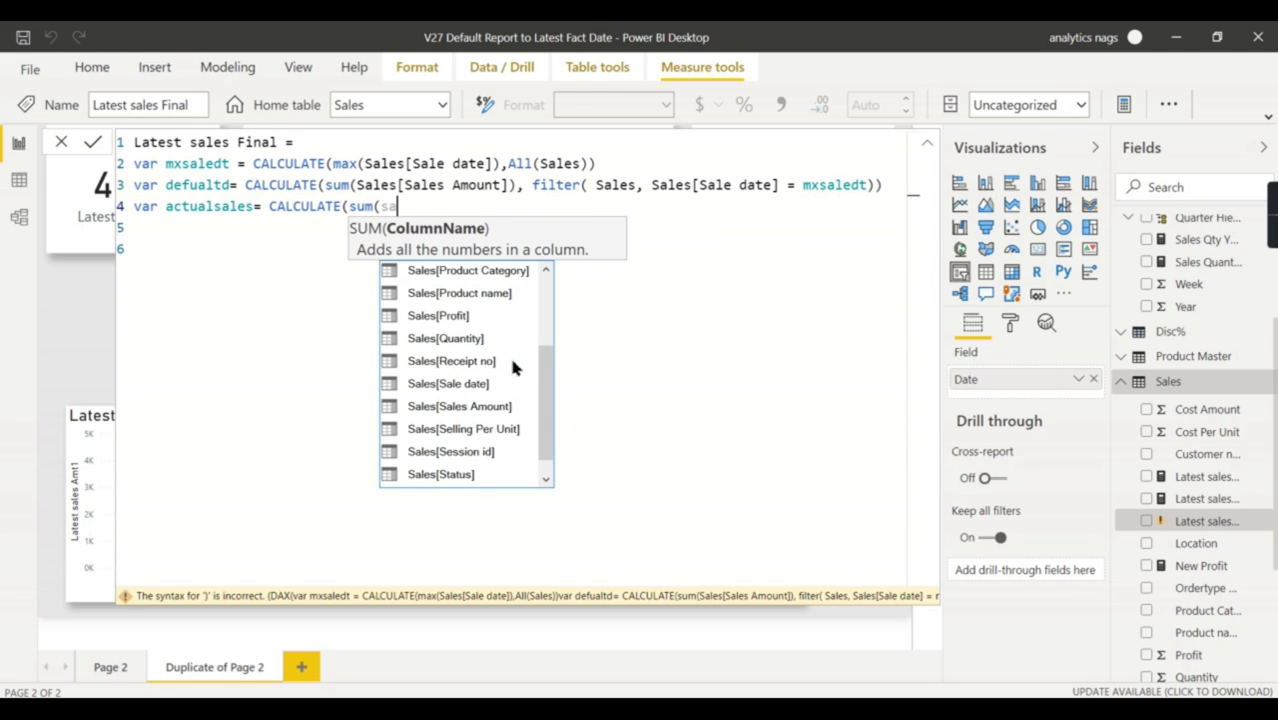
scroll(503, 368, "down", 1)
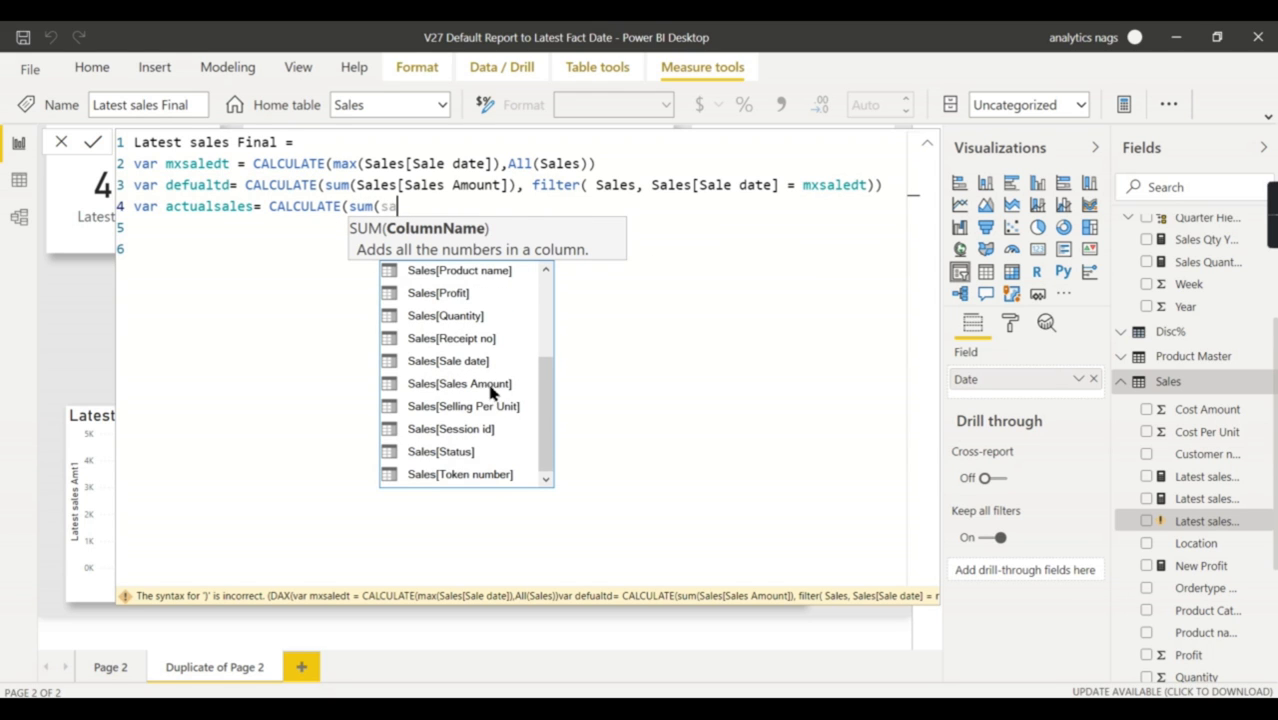
left_click(496, 386)
type("))")
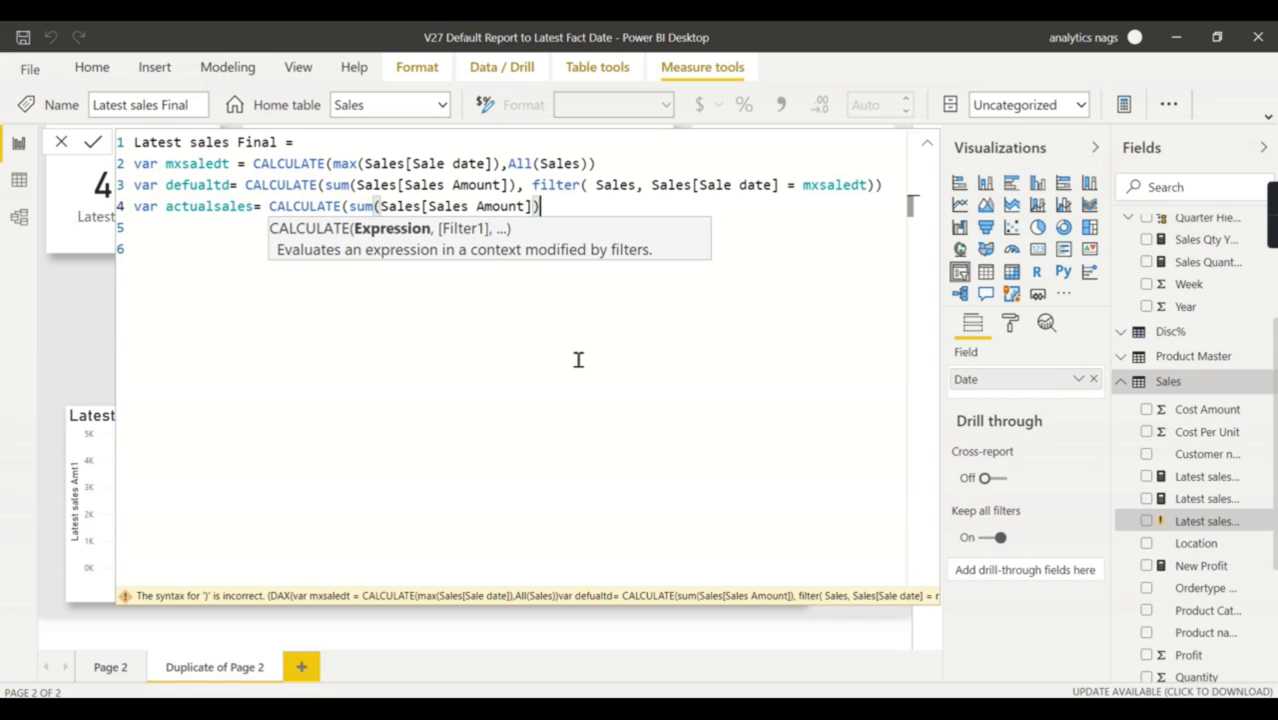
Add a return line with an IF that gives actualsales when ISFILTERED(DimDate[Date]) is true and defualtd otherwise
key("Return")
key("Return")
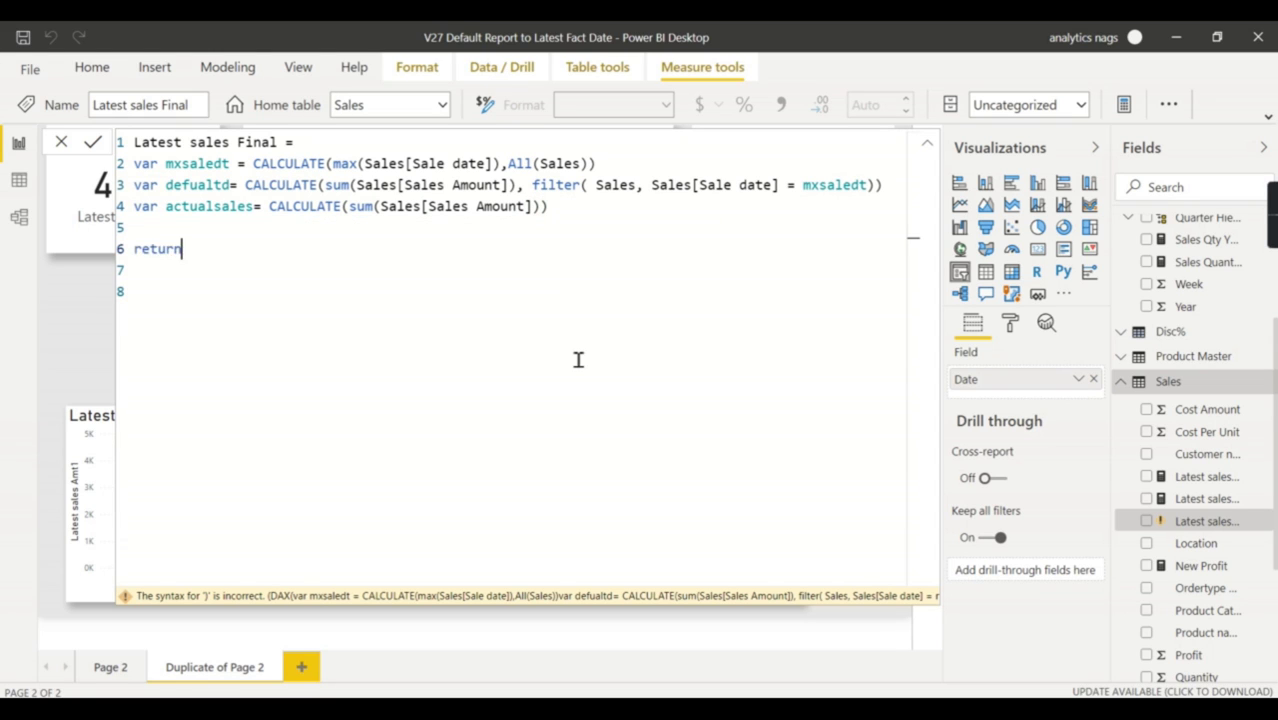
type("if (din")
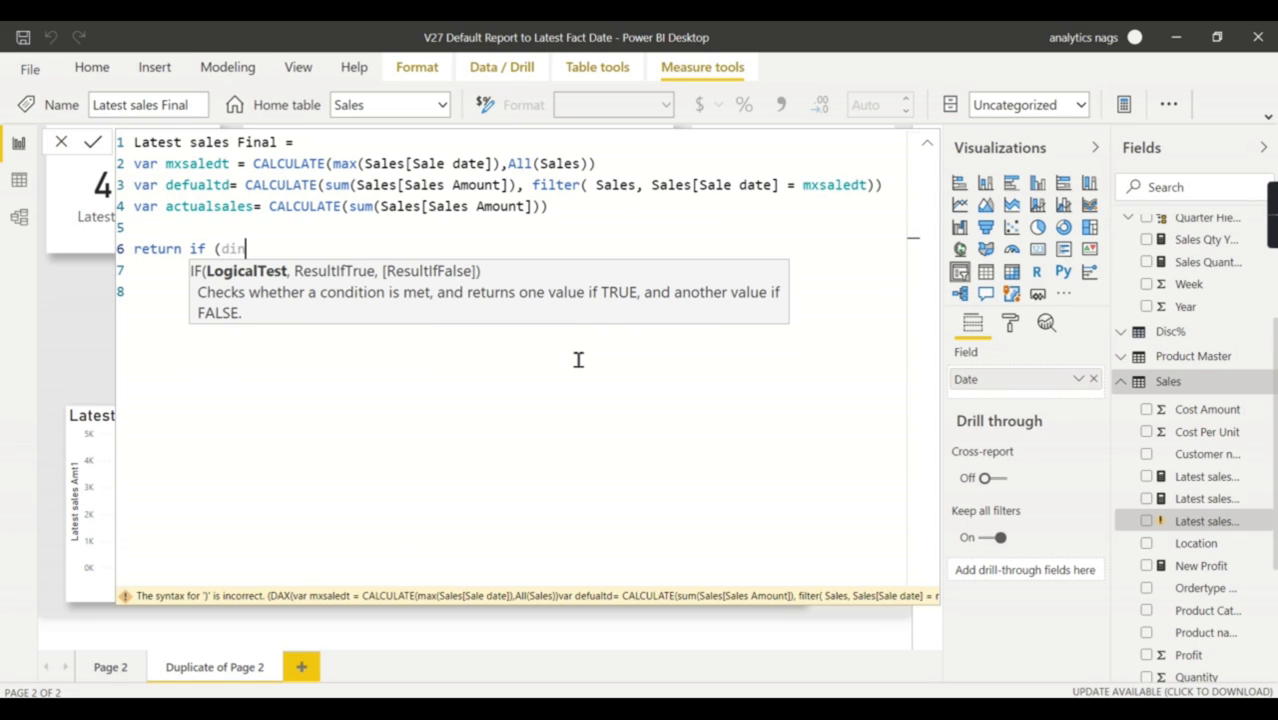
key("BackSpace")
type("md")
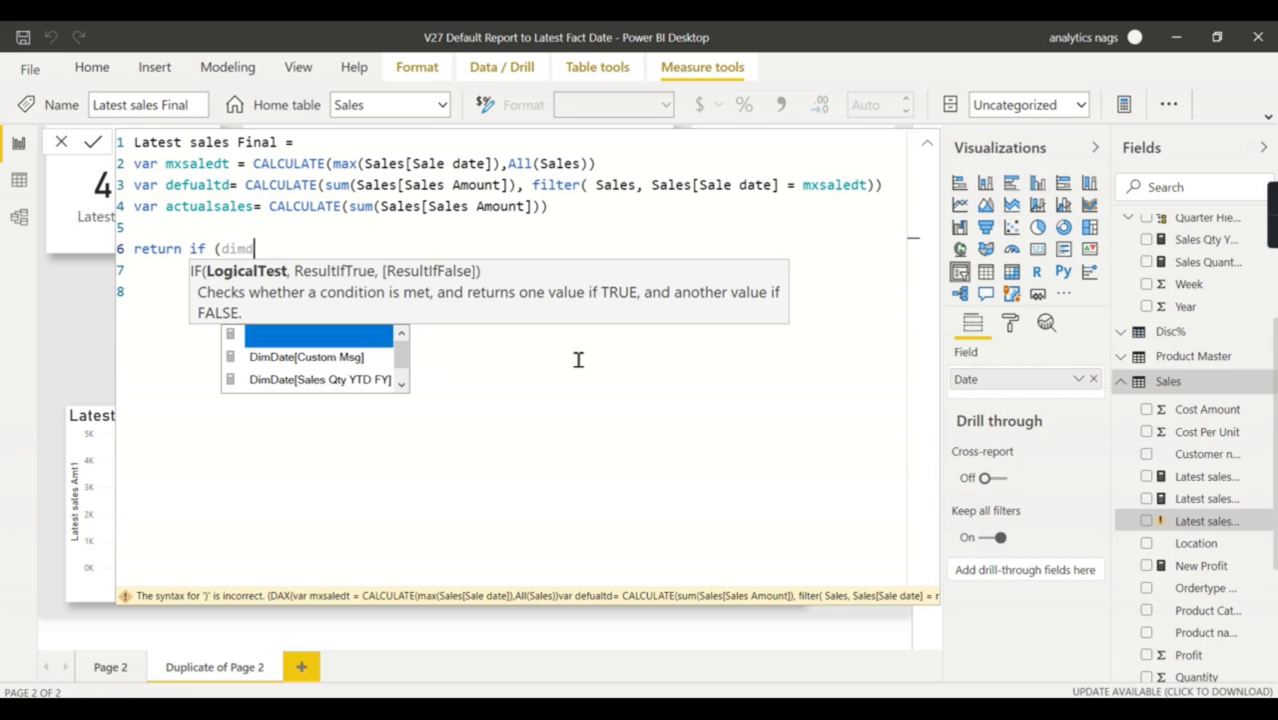
type("ated")
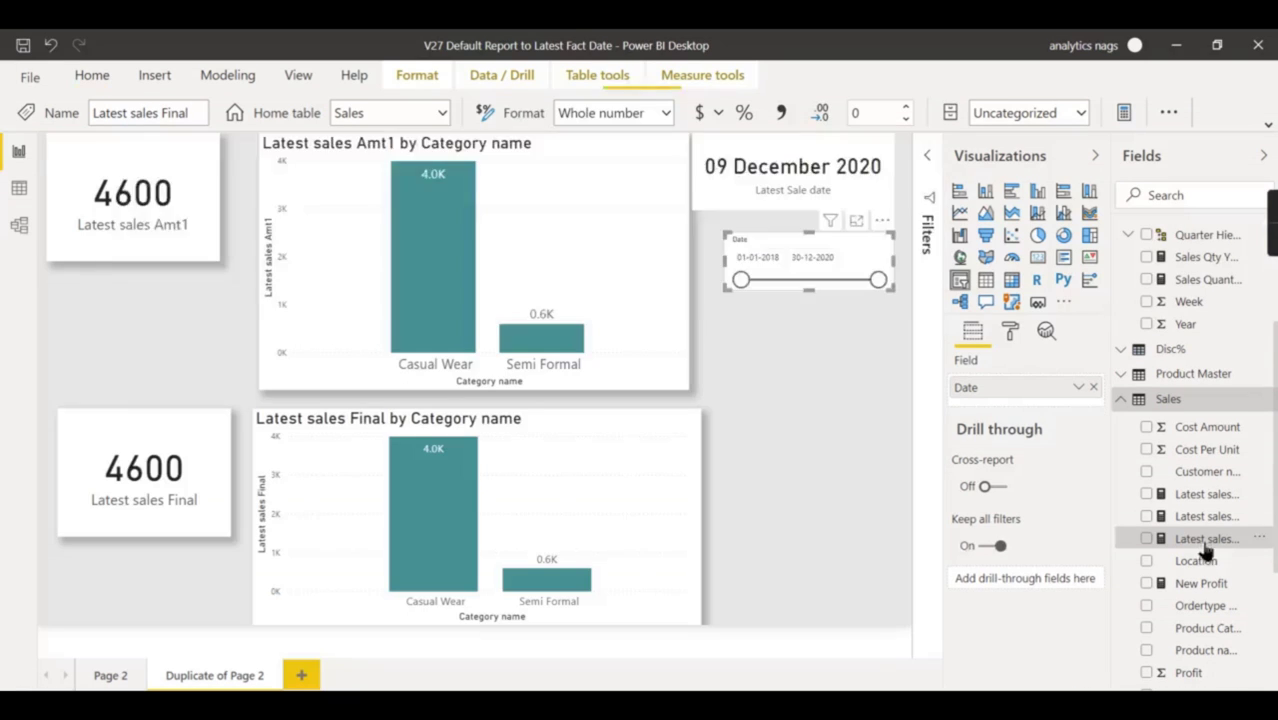
Reopen the Latest sales Final formula and check the date-part options for DimDate[Date] inside ISFILTERED without changing the formula
left_click(1205, 545)
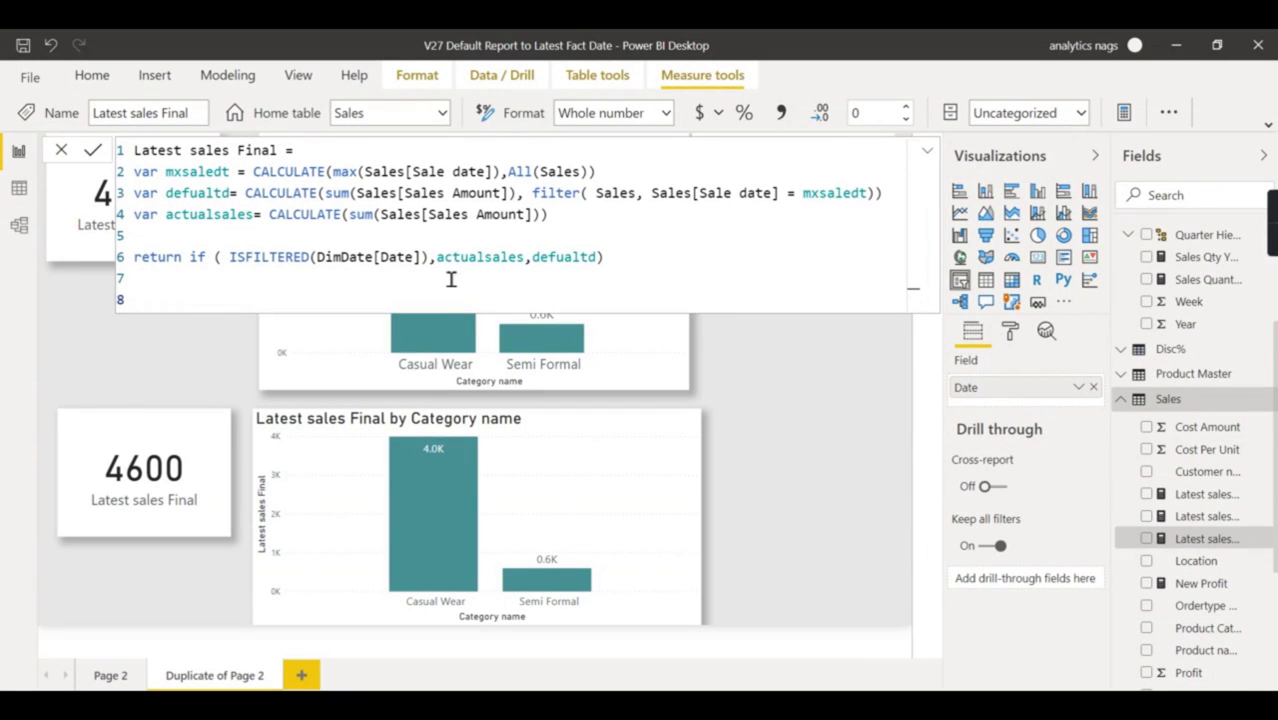
left_click(424, 260)
type(".")
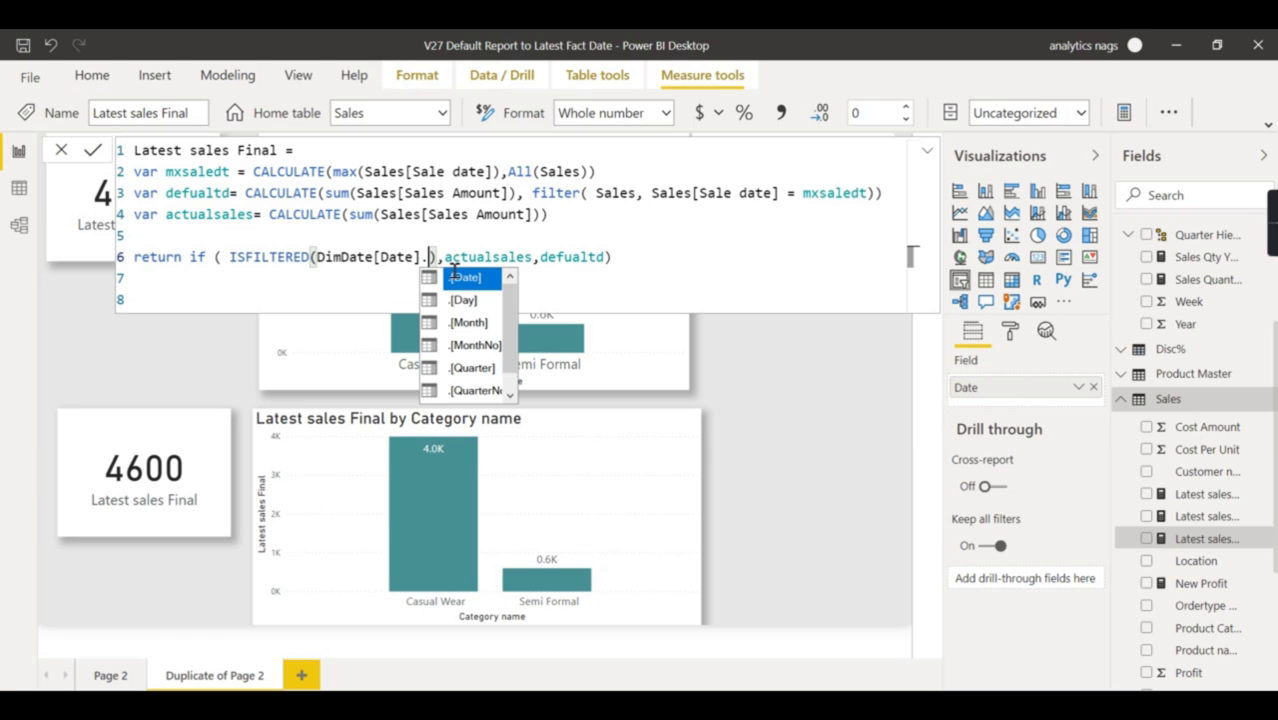
key("BackSpace")
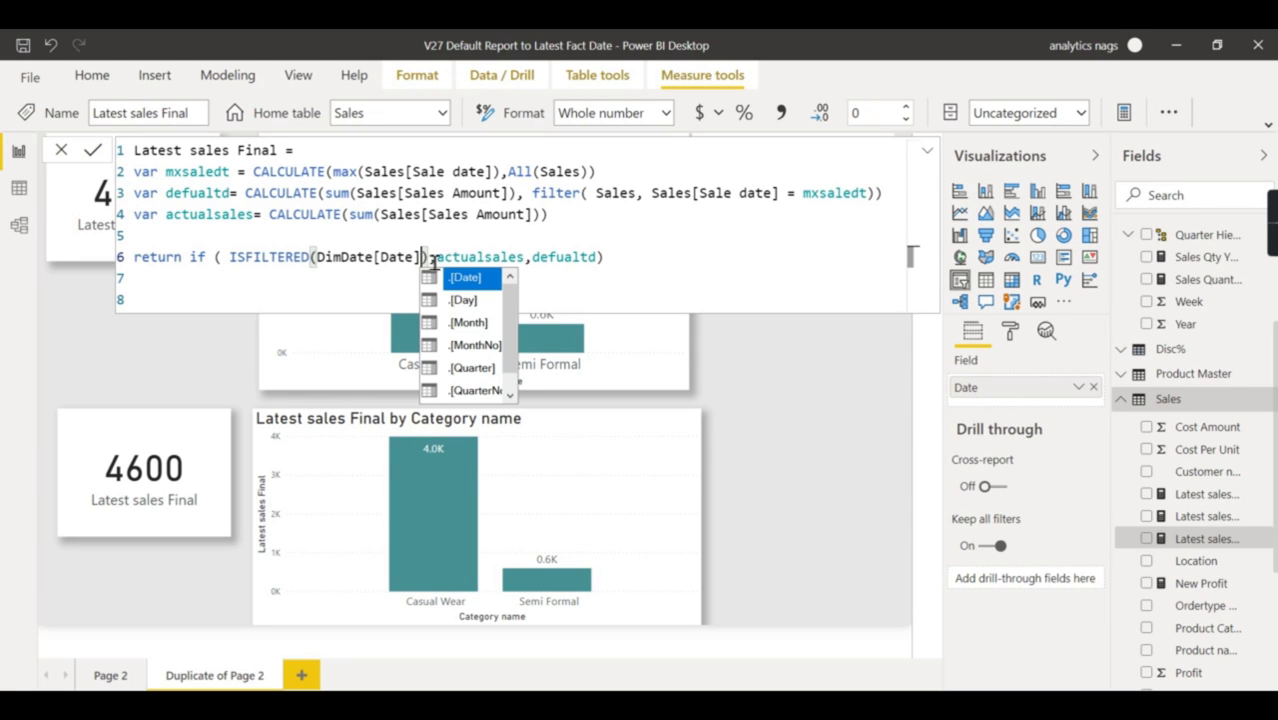
left_click(654, 257)
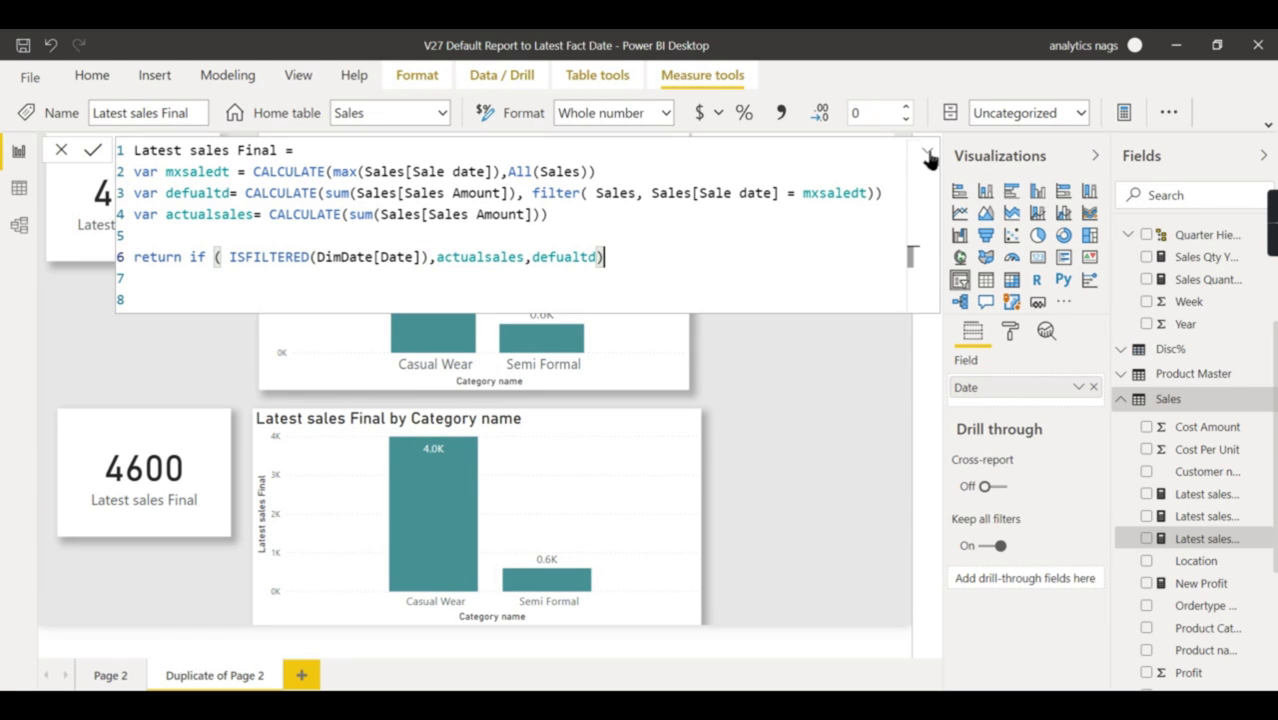
left_click(926, 152)
left_click(926, 152)
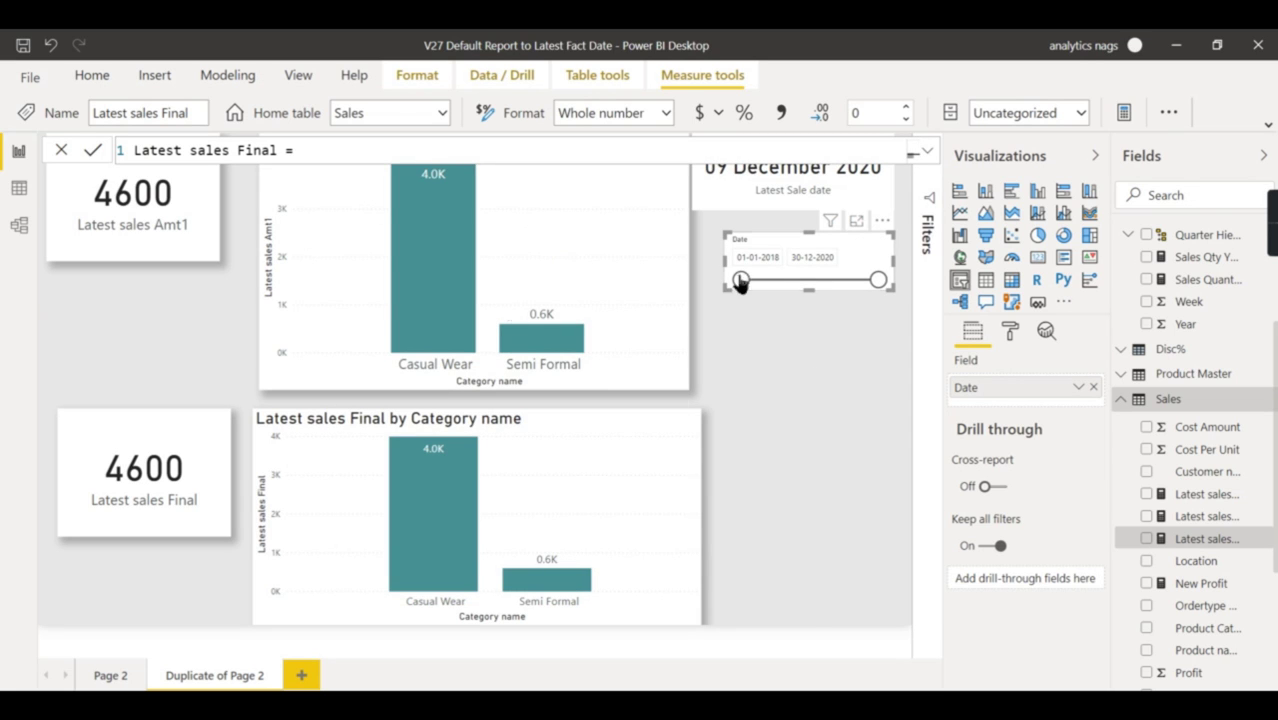
left_click(828, 362)
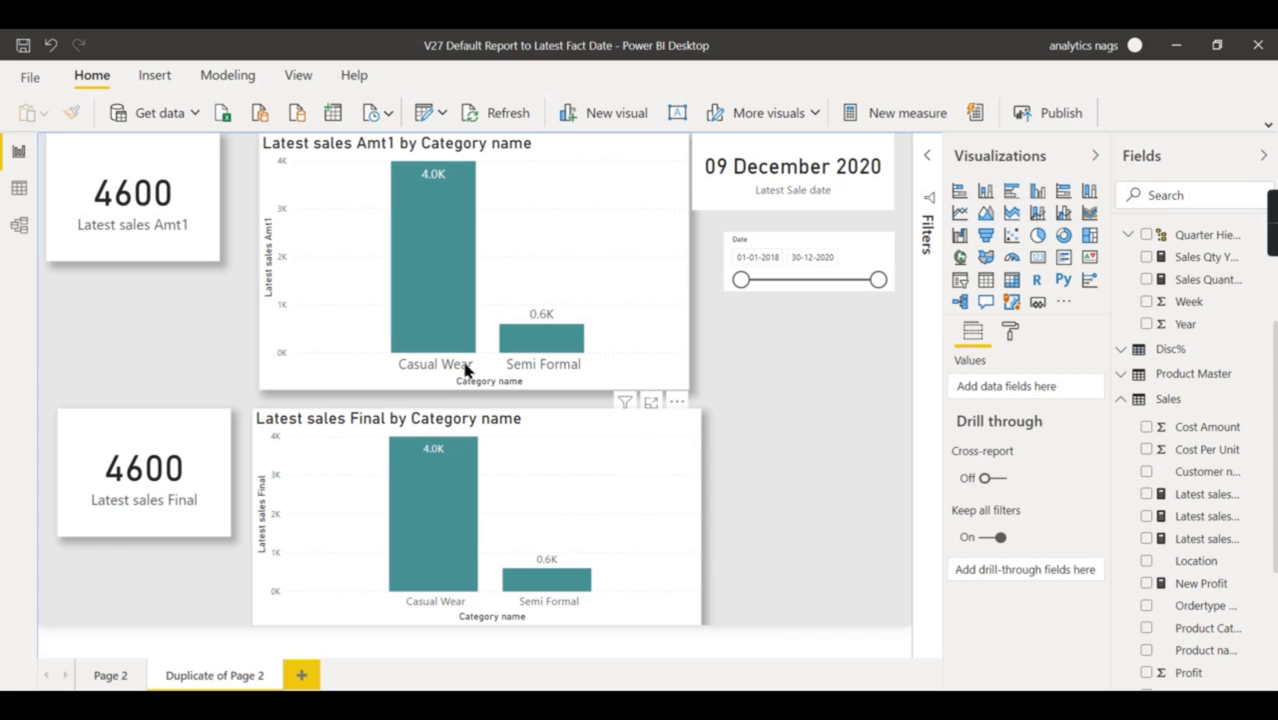
Set the Date slicer range from 02-12-2020 to 03-12-2020
left_click(768, 258)
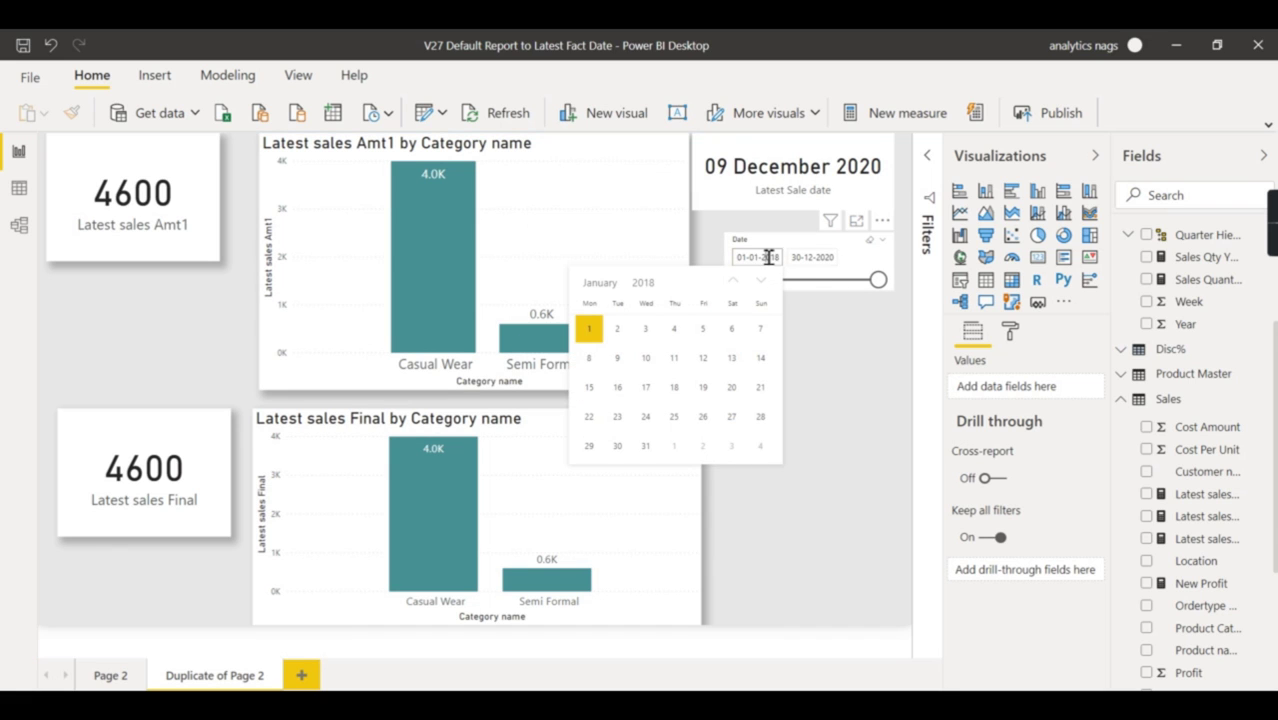
double_click(762, 258)
left_click(866, 276)
type("02-12")
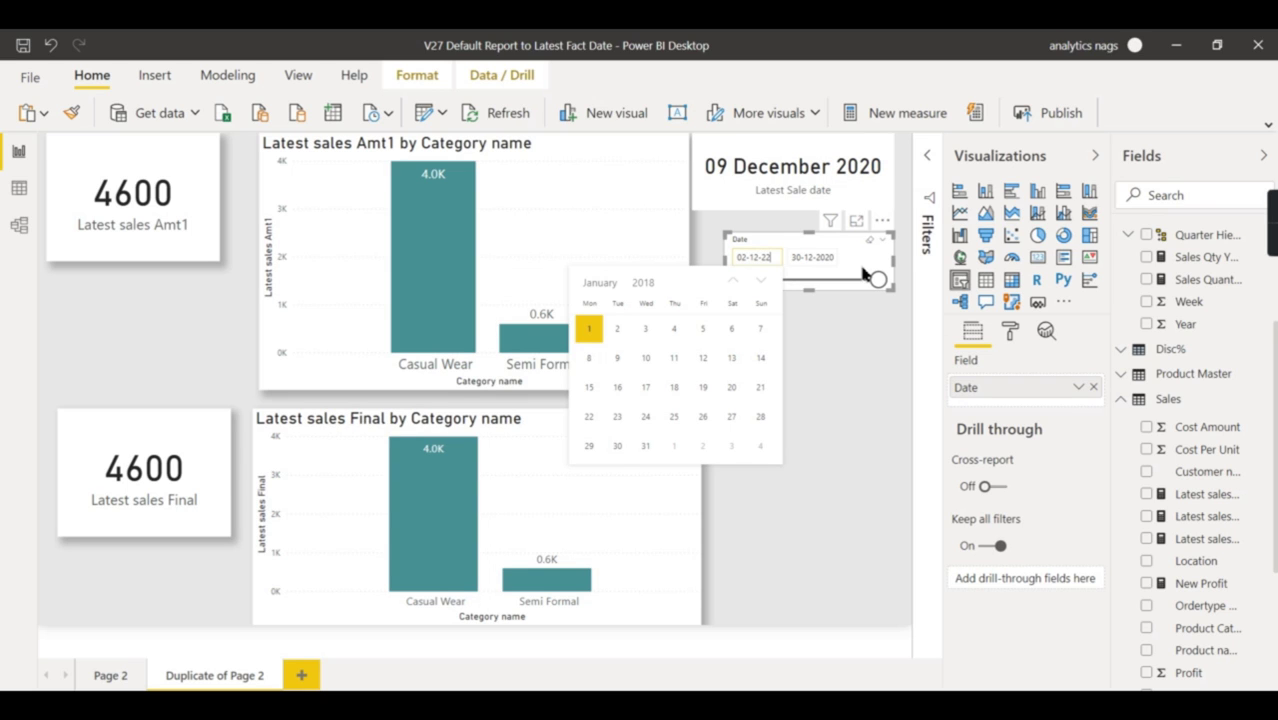
type("-2020")
key("Return")
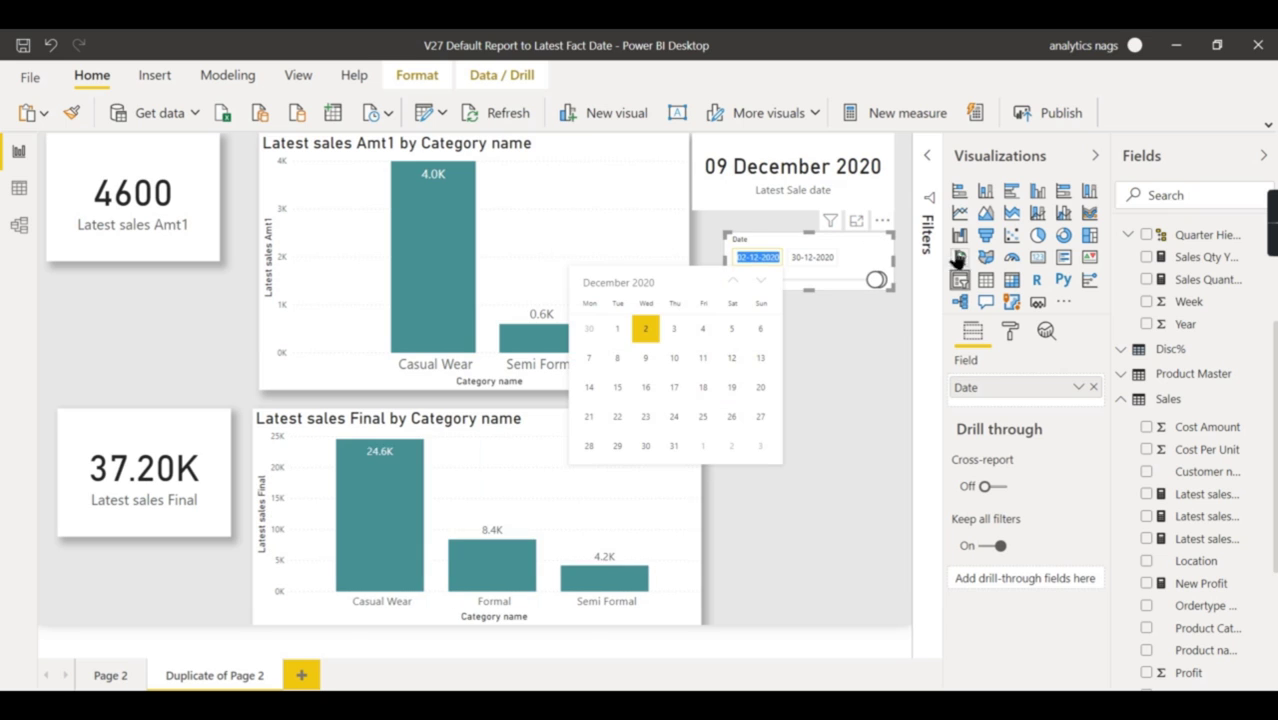
left_click(810, 258)
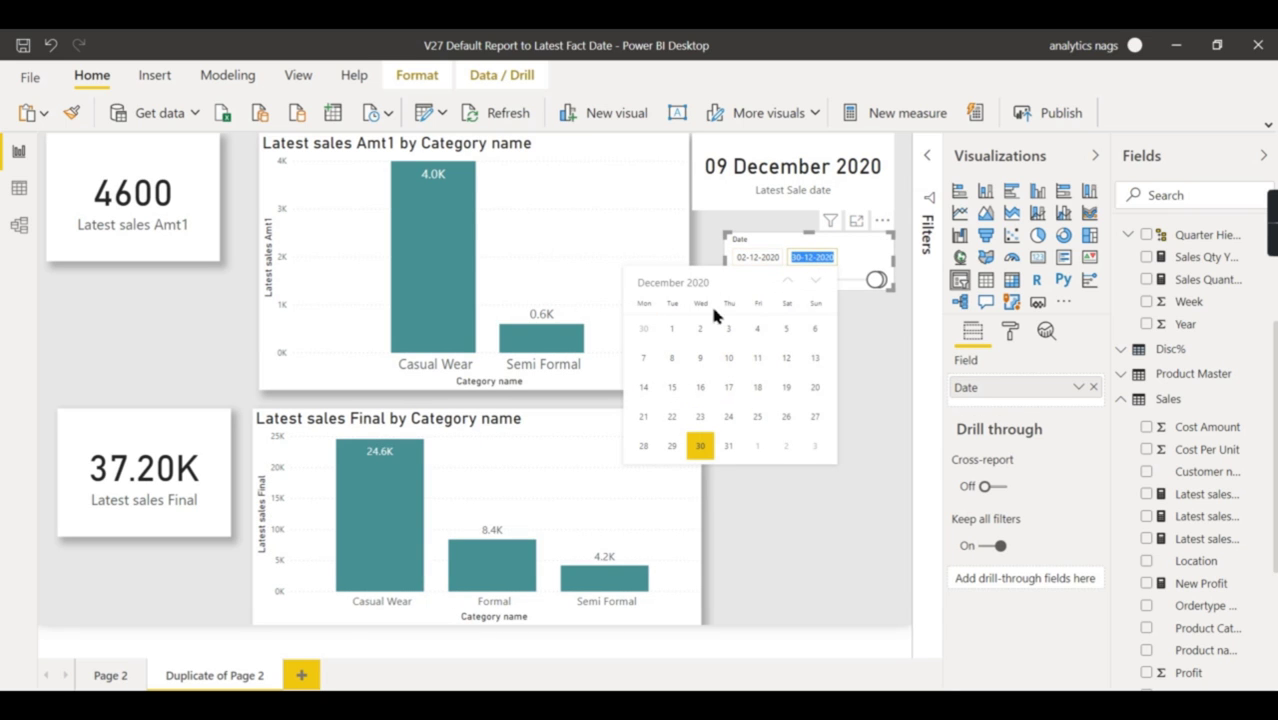
left_click(728, 334)
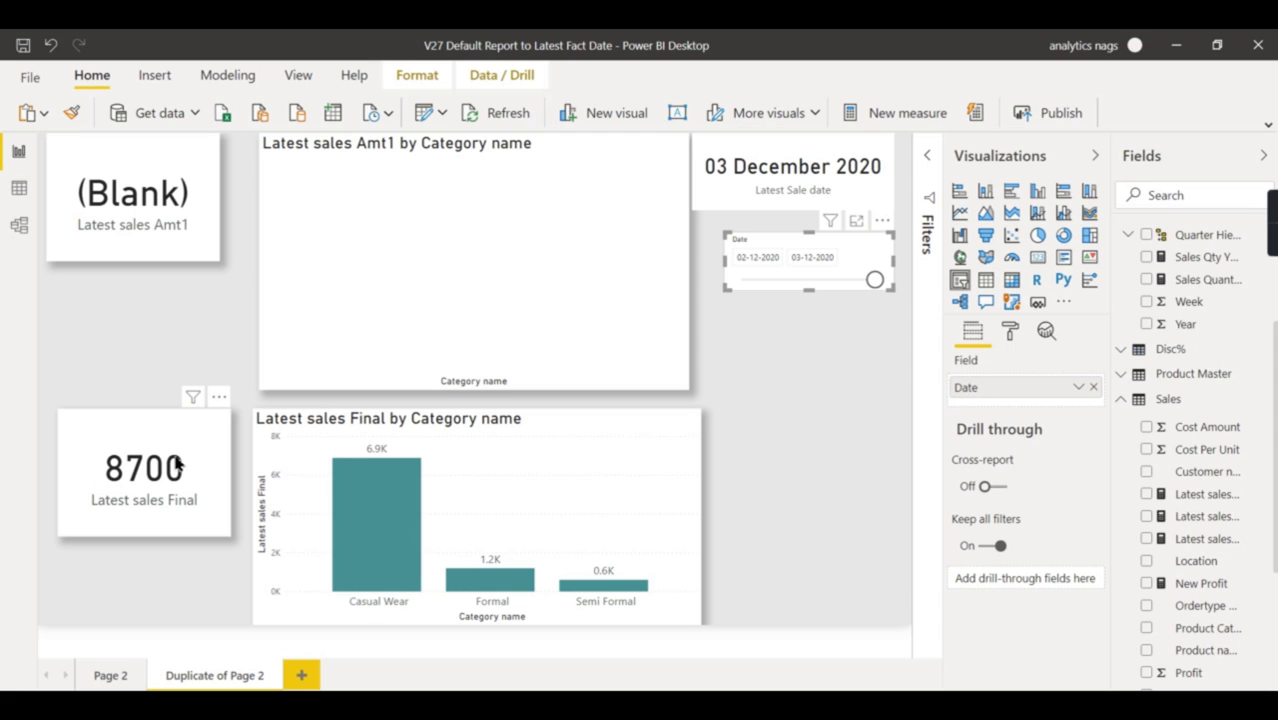
Review the full Latest sales Final formula against the filtered report, and return to the report page
left_click(1190, 539)
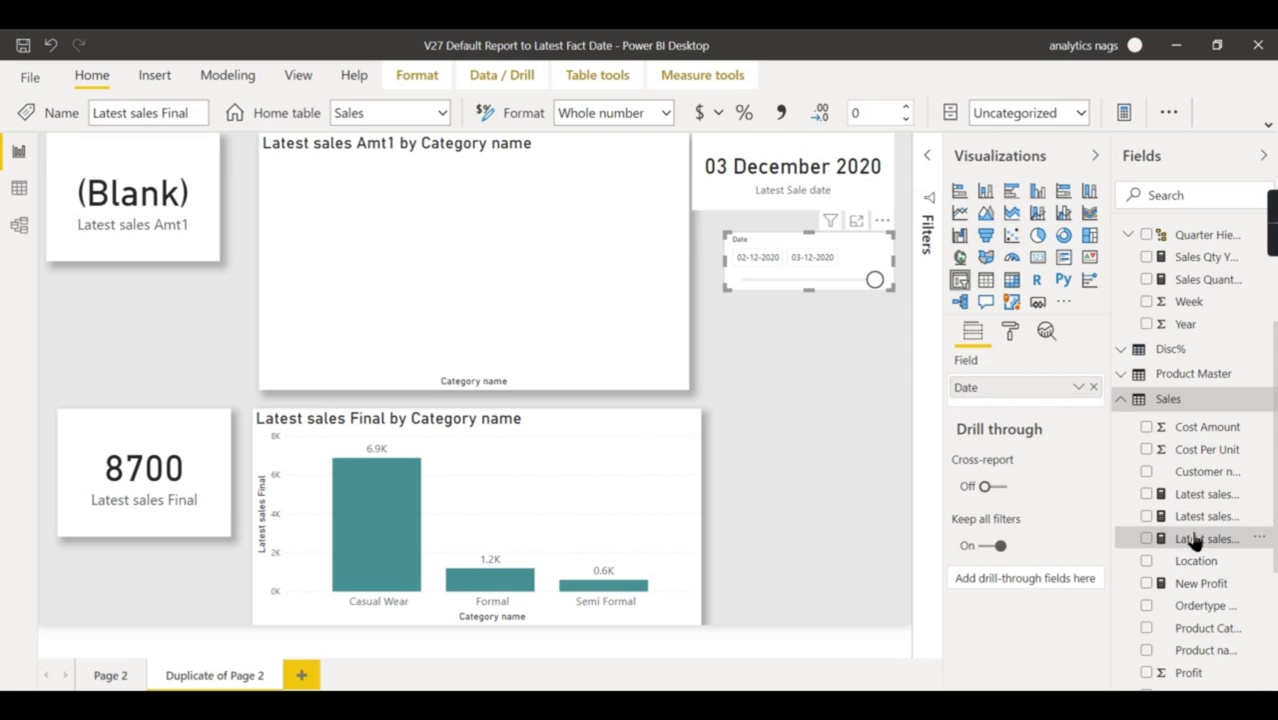
left_click(927, 151)
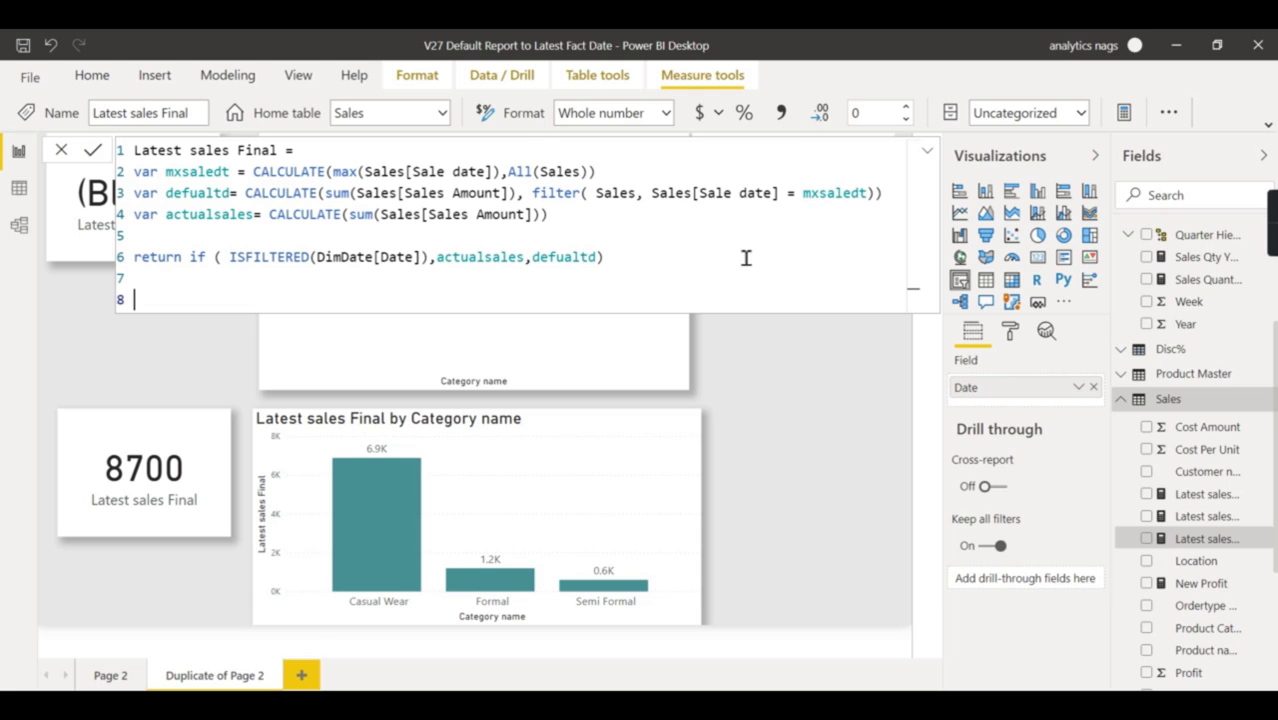
left_click(930, 154)
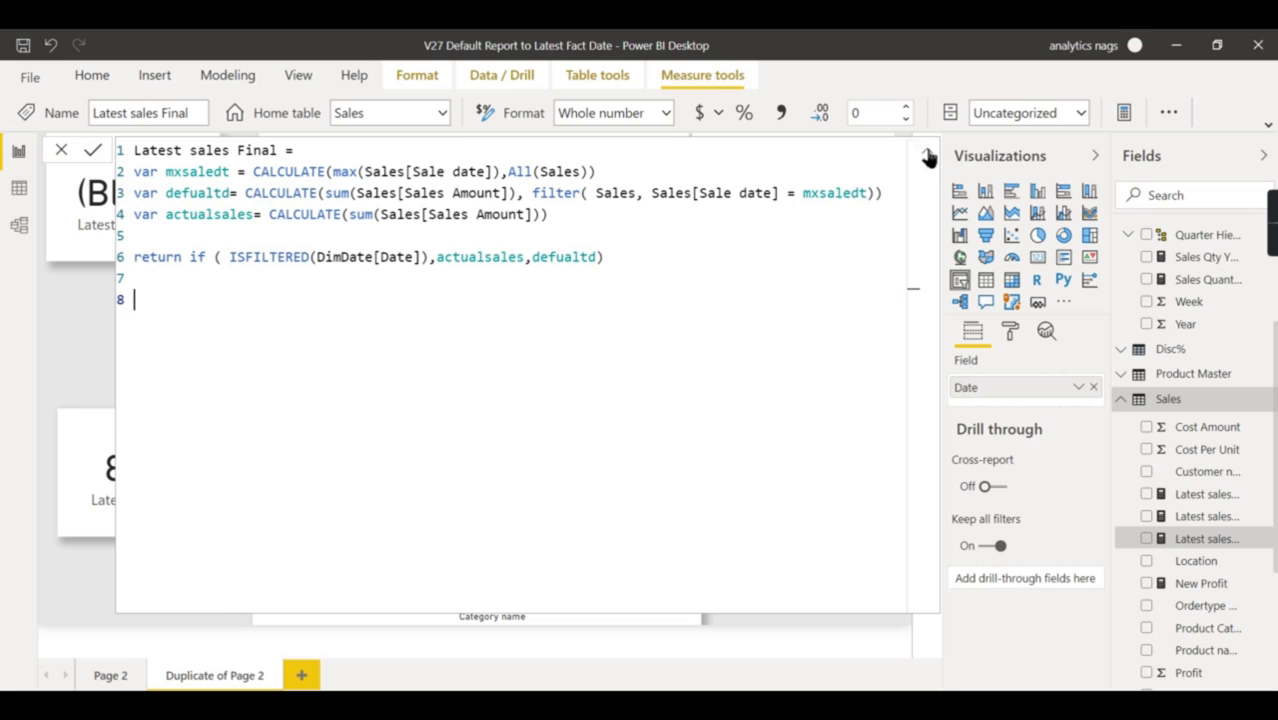
left_click(927, 151)
left_click(828, 413)
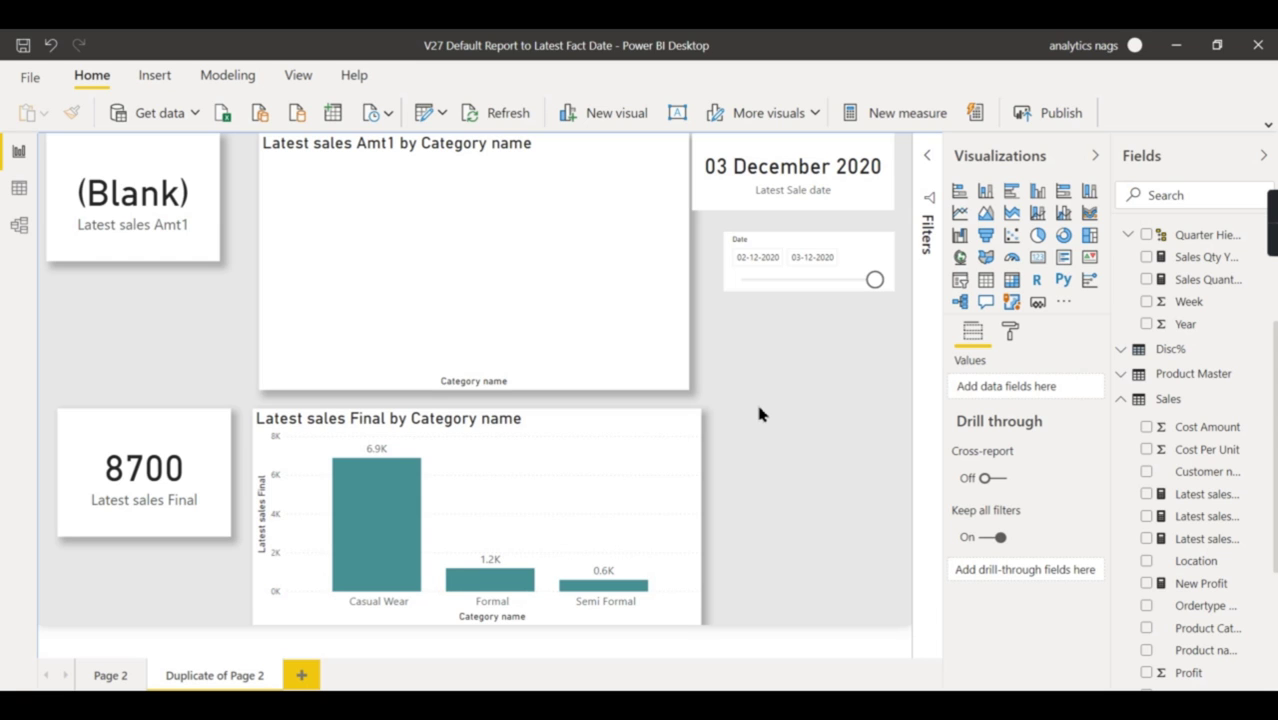
mouse_move(1272, 232)
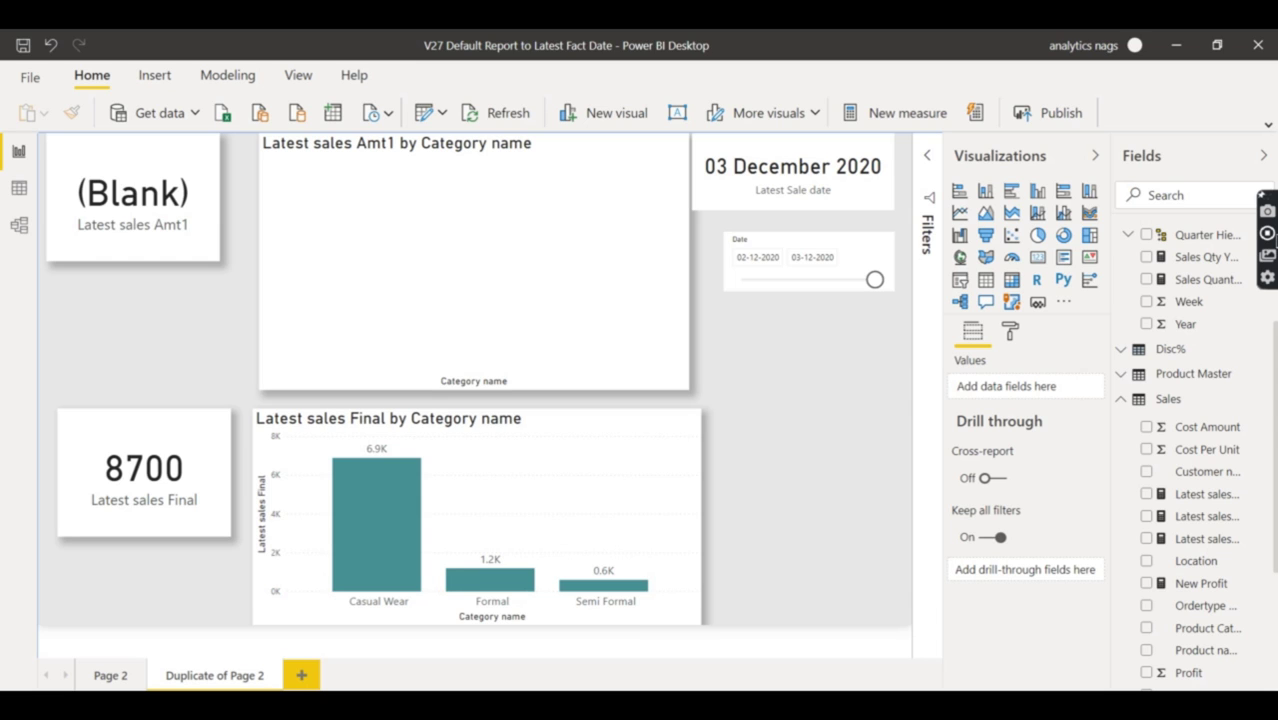